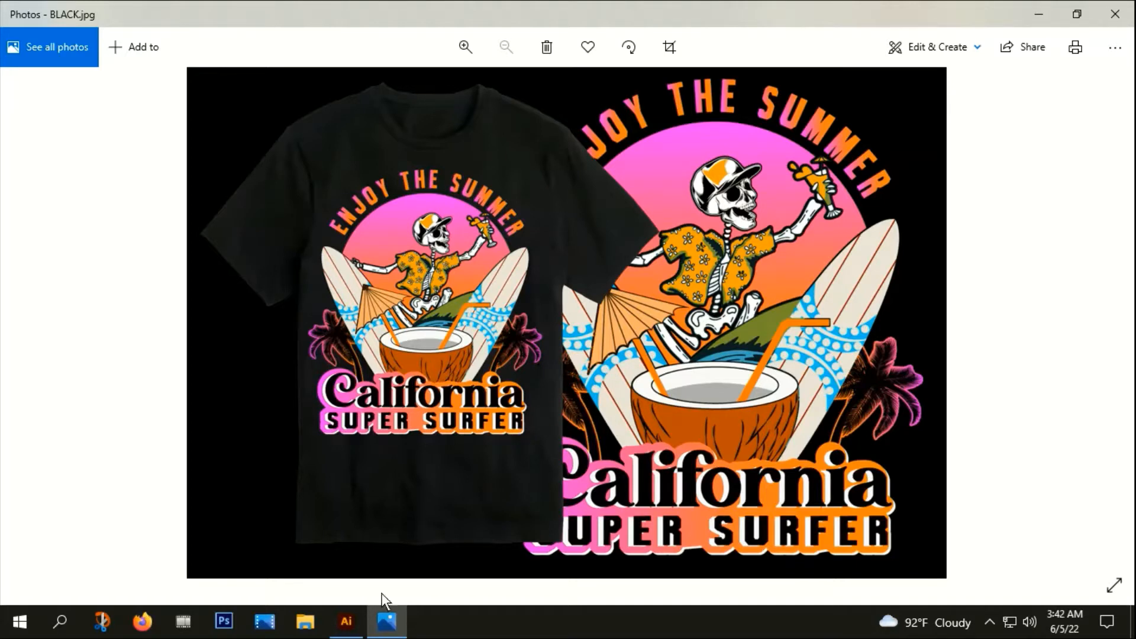
Step: Switch to Illustrator and create a new 12 × 18 in portrait document in RGB color mode
left_click(348, 632)
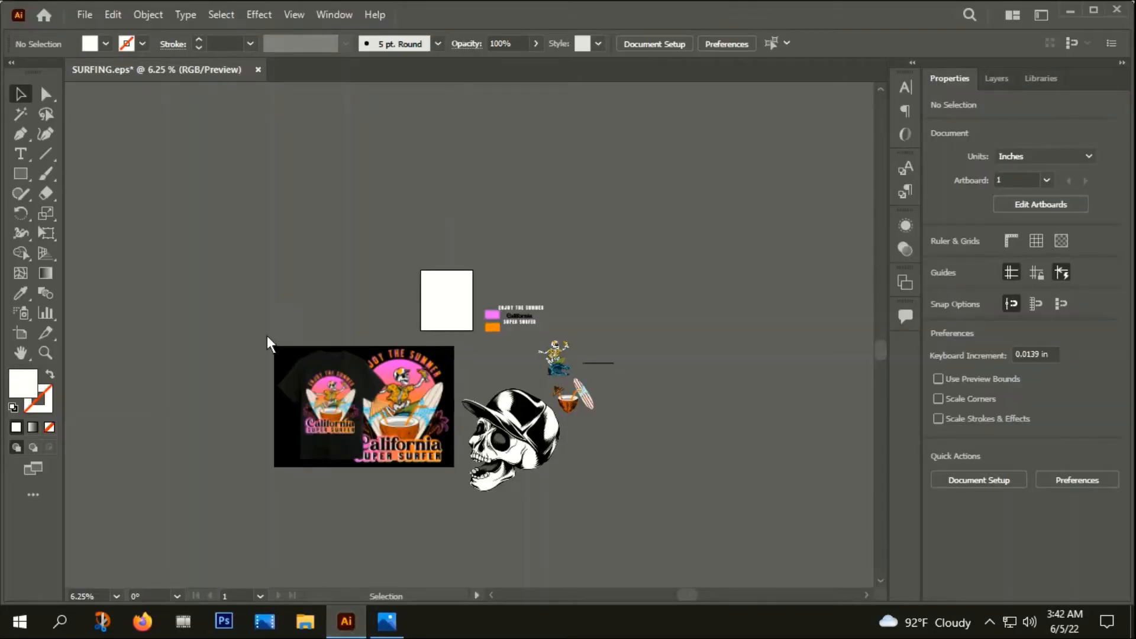
left_click(81, 15)
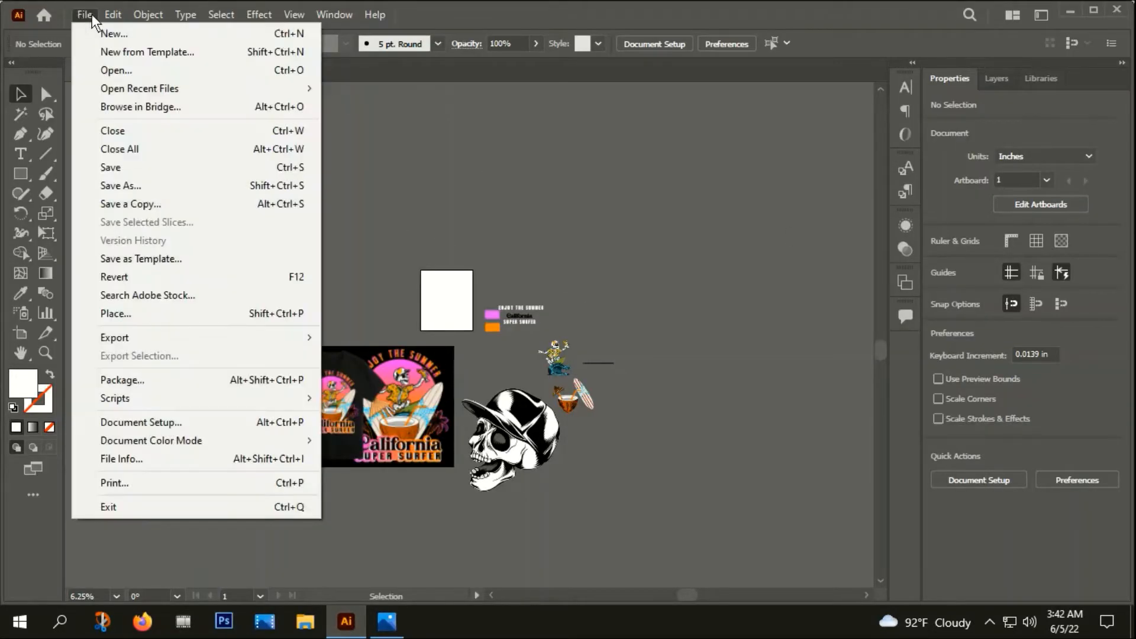
left_click(102, 35)
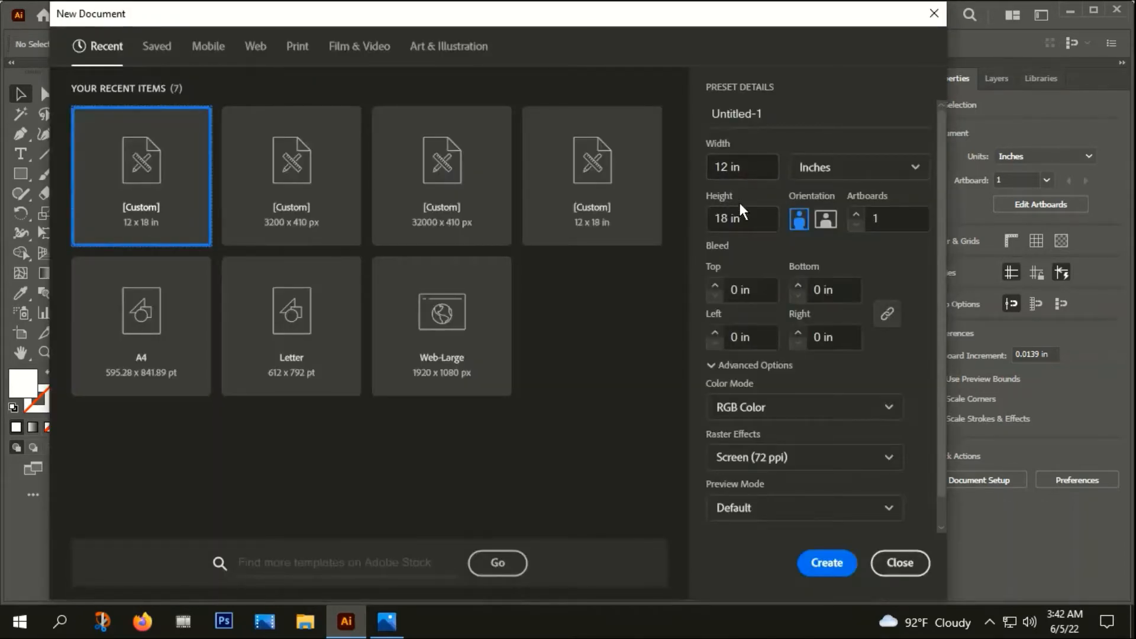
left_click(831, 567)
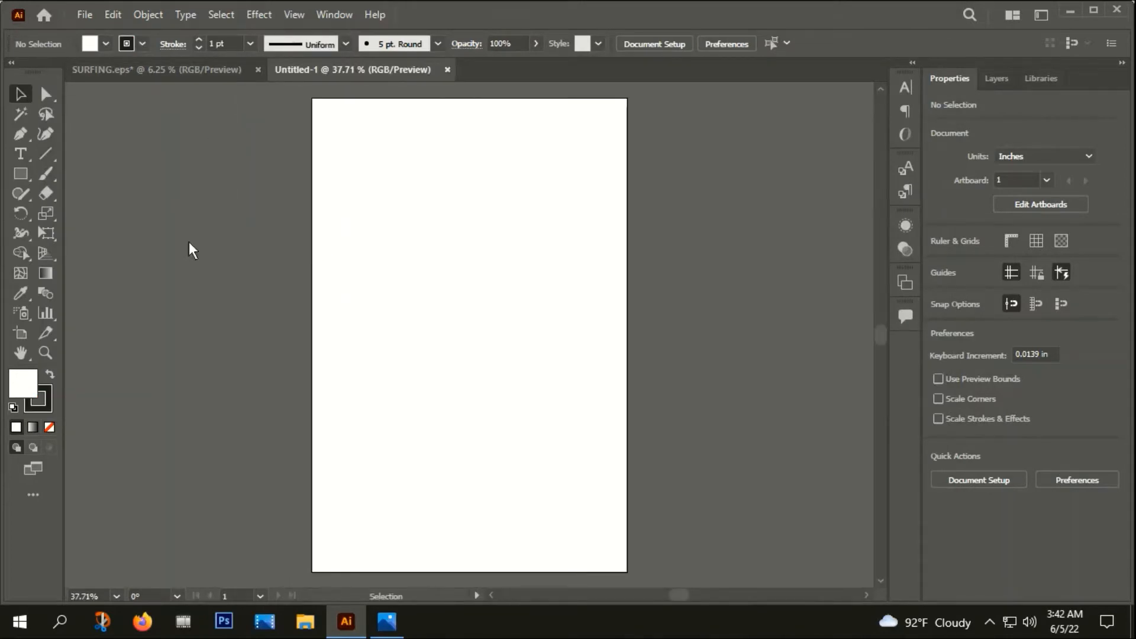
Step: Set the stroke to none and the fill to the near-black color 020000
left_click(51, 385)
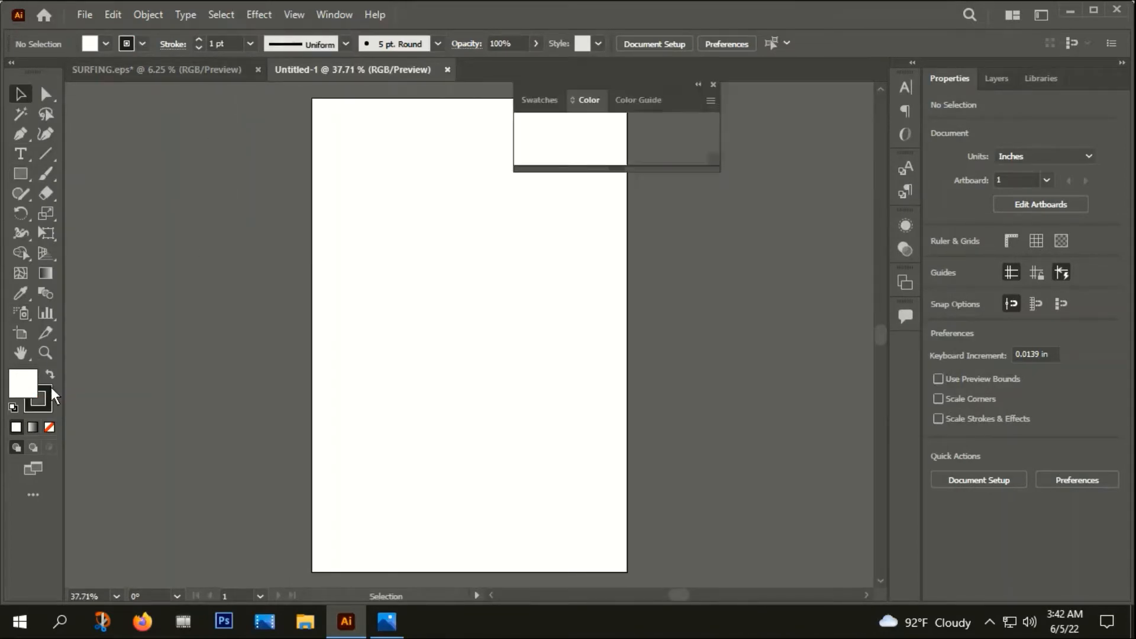
left_click(49, 427)
left_click(26, 390)
double_click(27, 391)
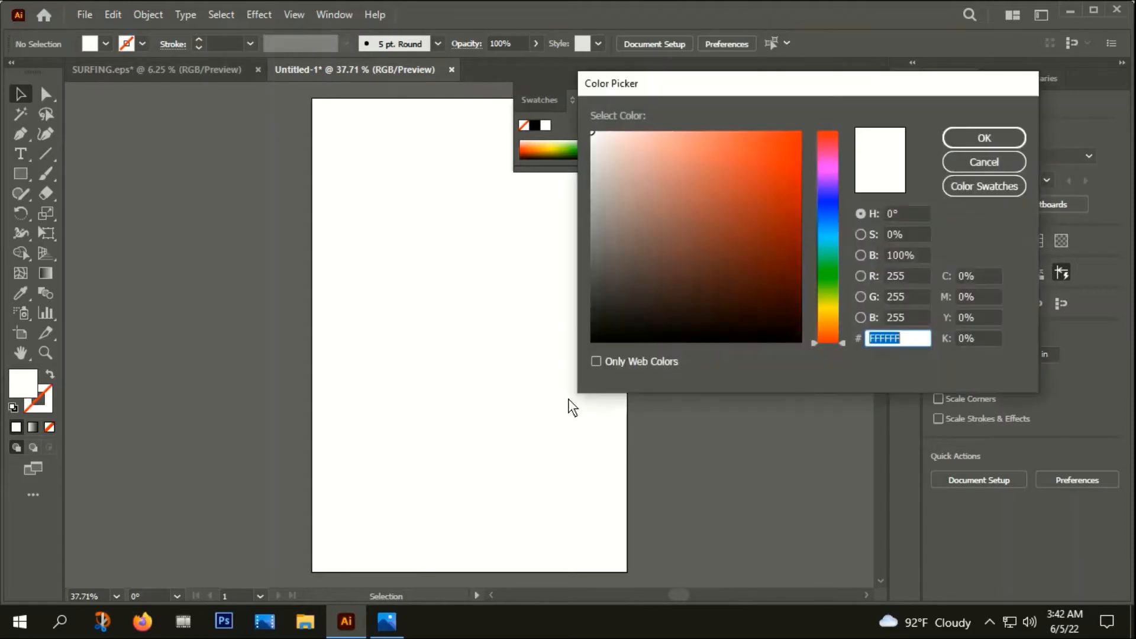
left_click(798, 340)
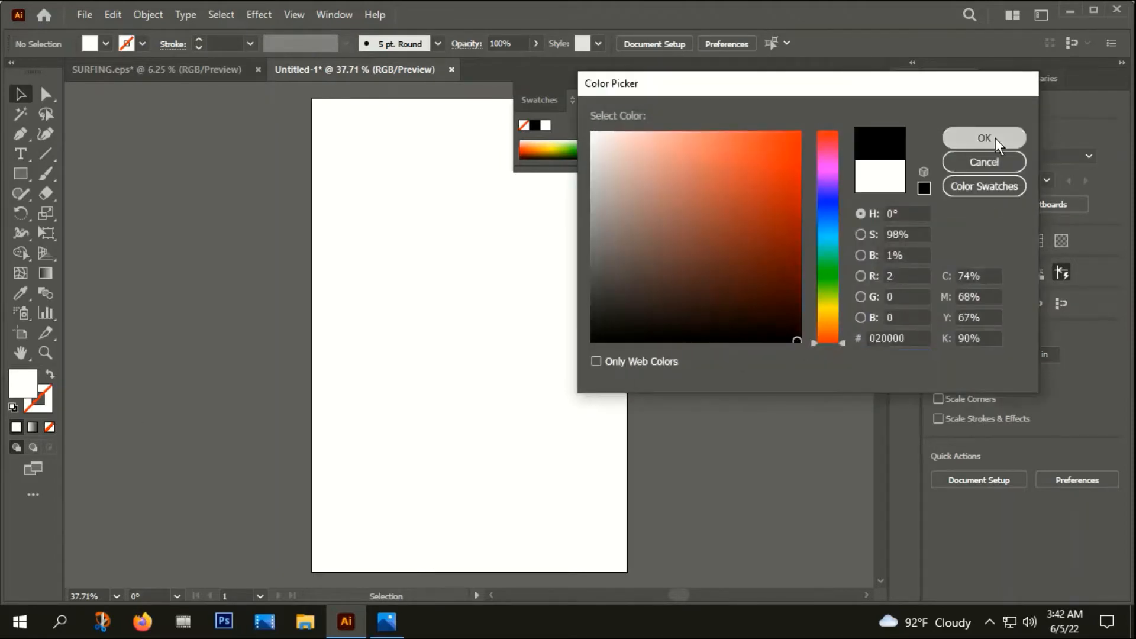
left_click(996, 138)
Step: Draw a black background rectangle covering the entire artboard, lock it, and close the floating color panel
left_click(33, 171)
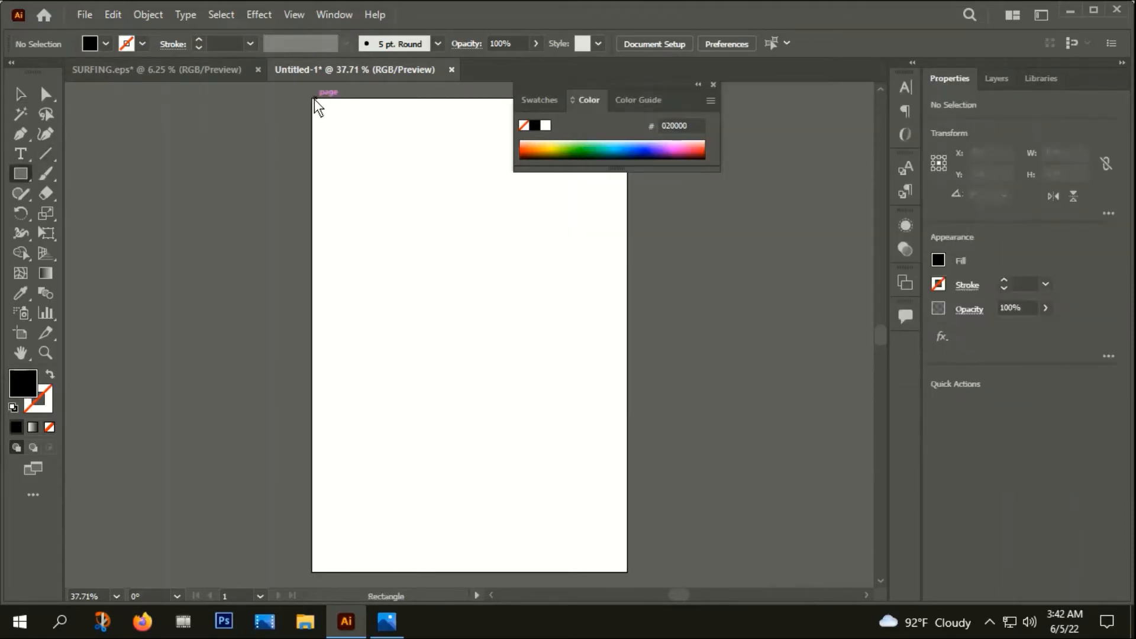
left_click_drag(313, 99, 627, 572)
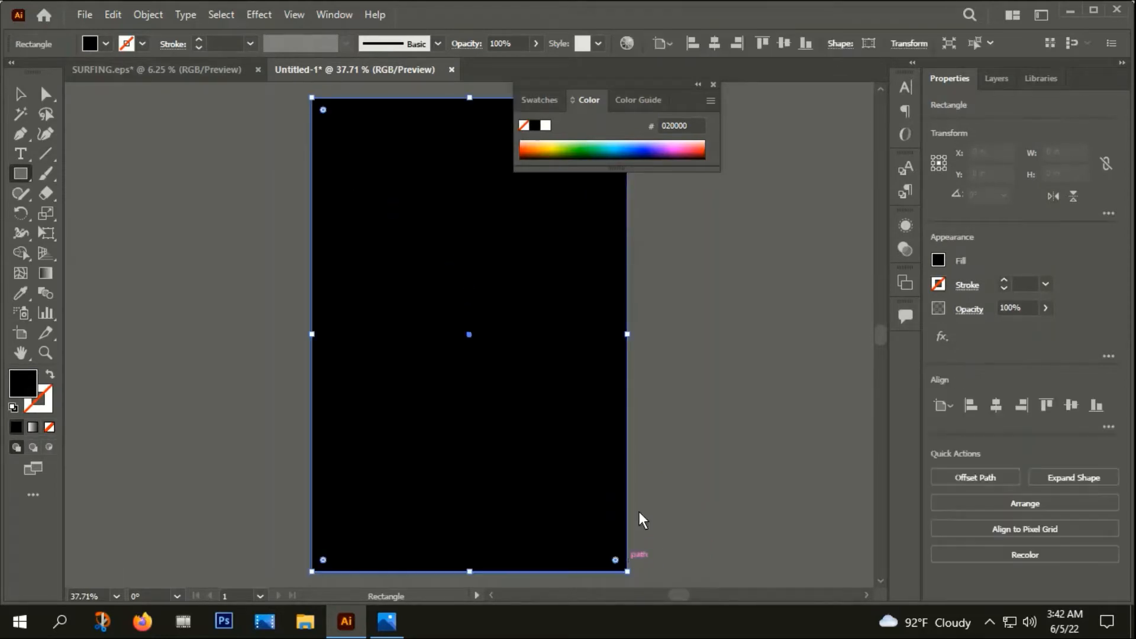
key("ctrl+h")
key("ctrl+shift+a")
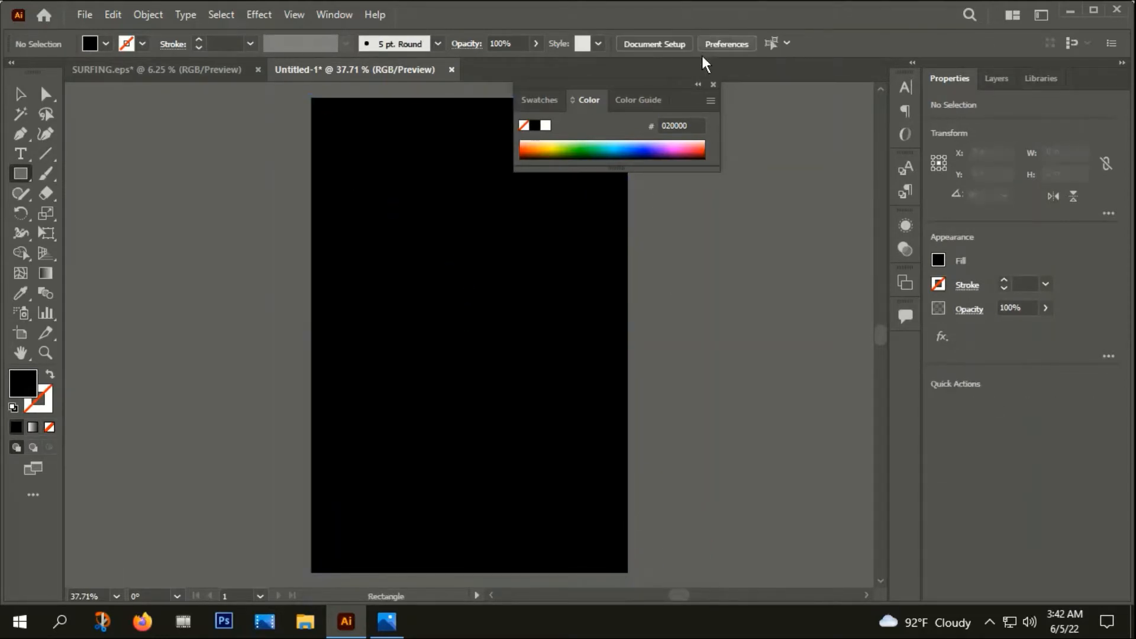
left_click(715, 84)
Step: Copy all artwork from SURFING.eps into the new document and clear the selection
left_click(196, 70)
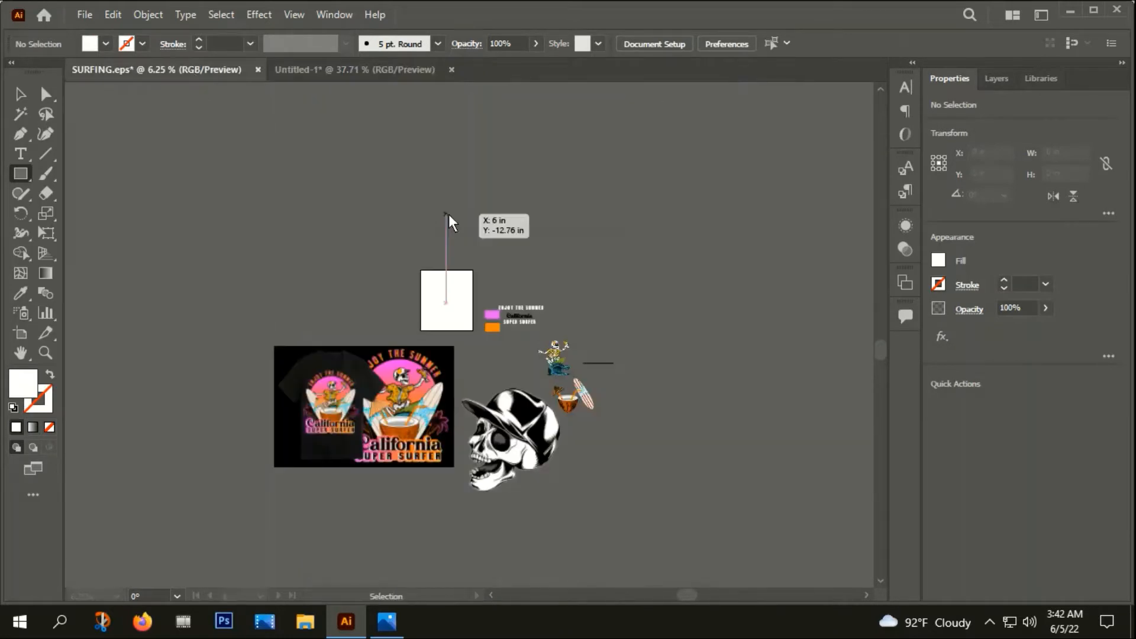
scroll(448, 215, "down", 1)
left_click(22, 96)
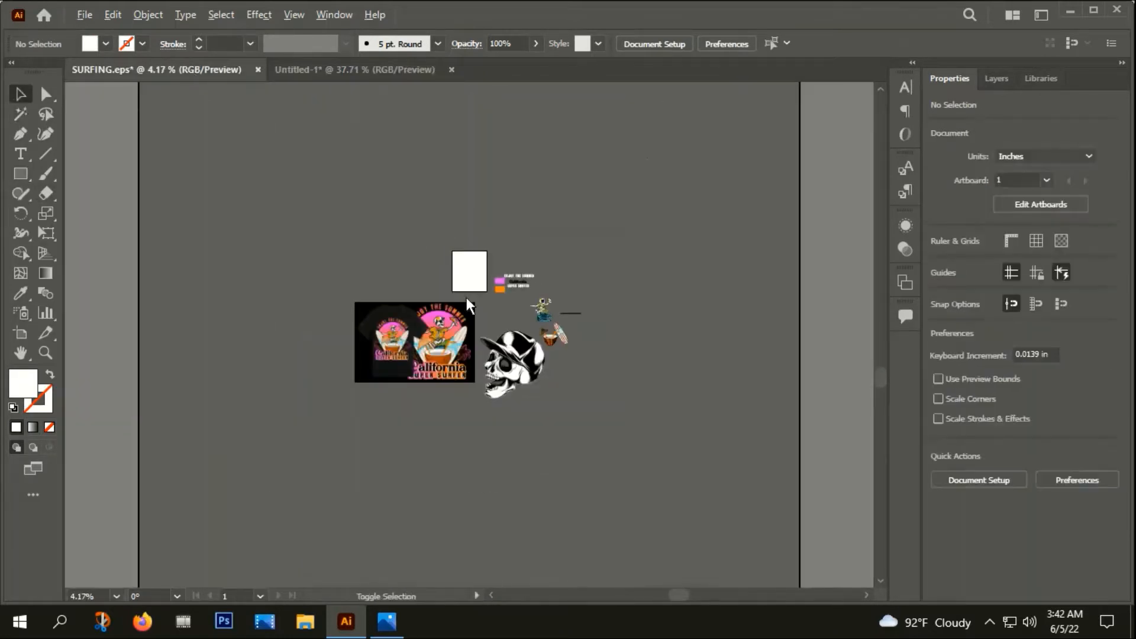
scroll(467, 298, "up", 1)
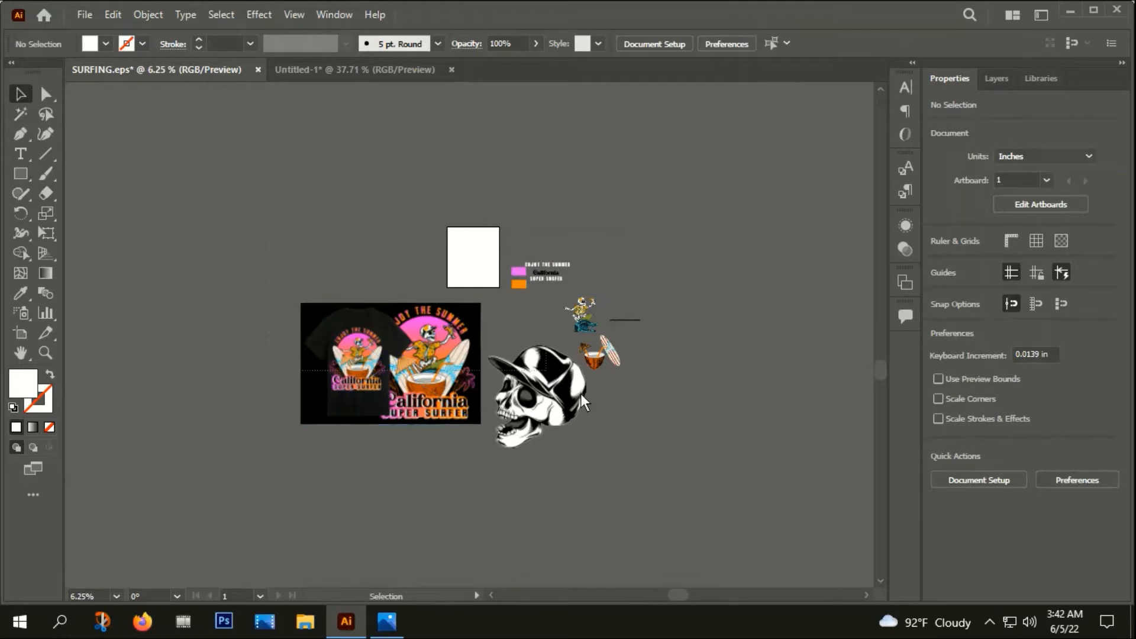
key("ctrl+a")
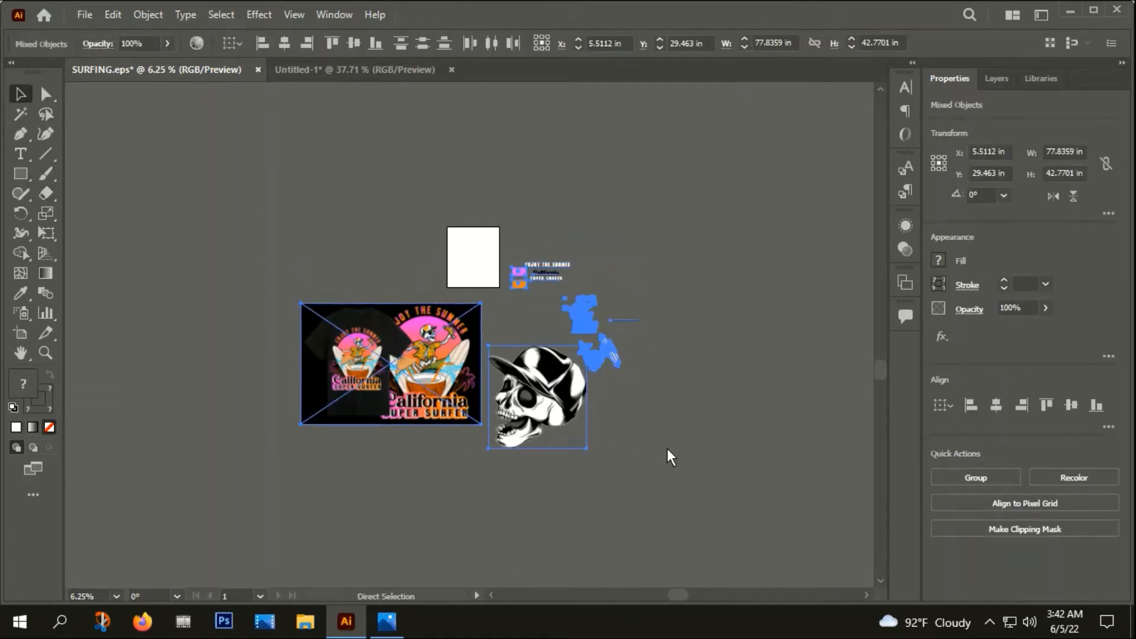
left_click(356, 68)
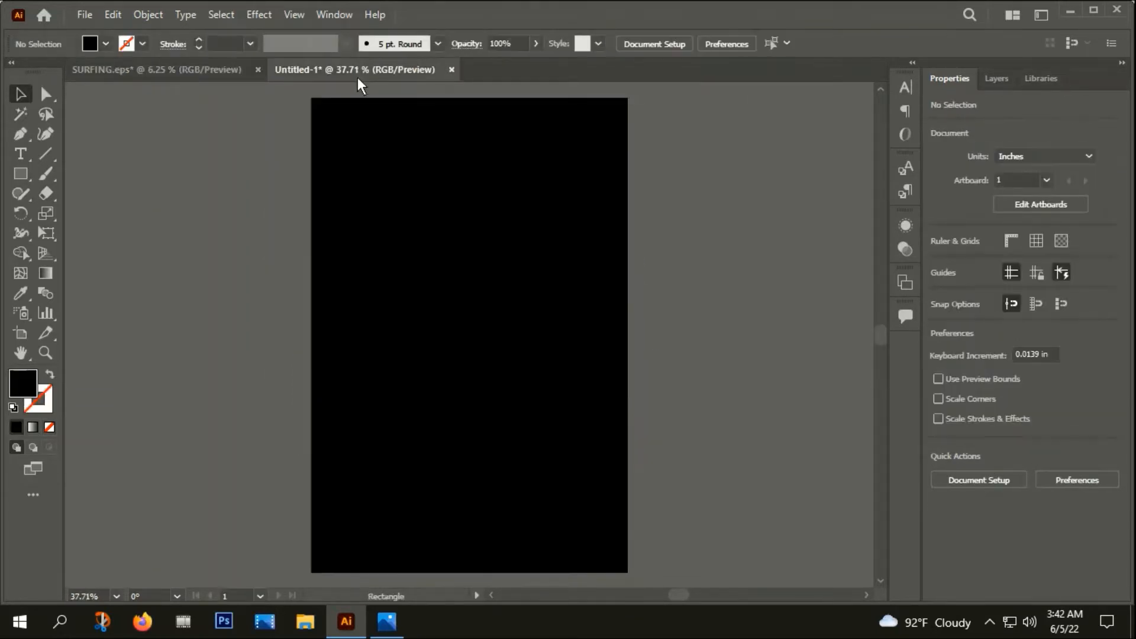
key("ctrl+v")
scroll(456, 209, "down", 5)
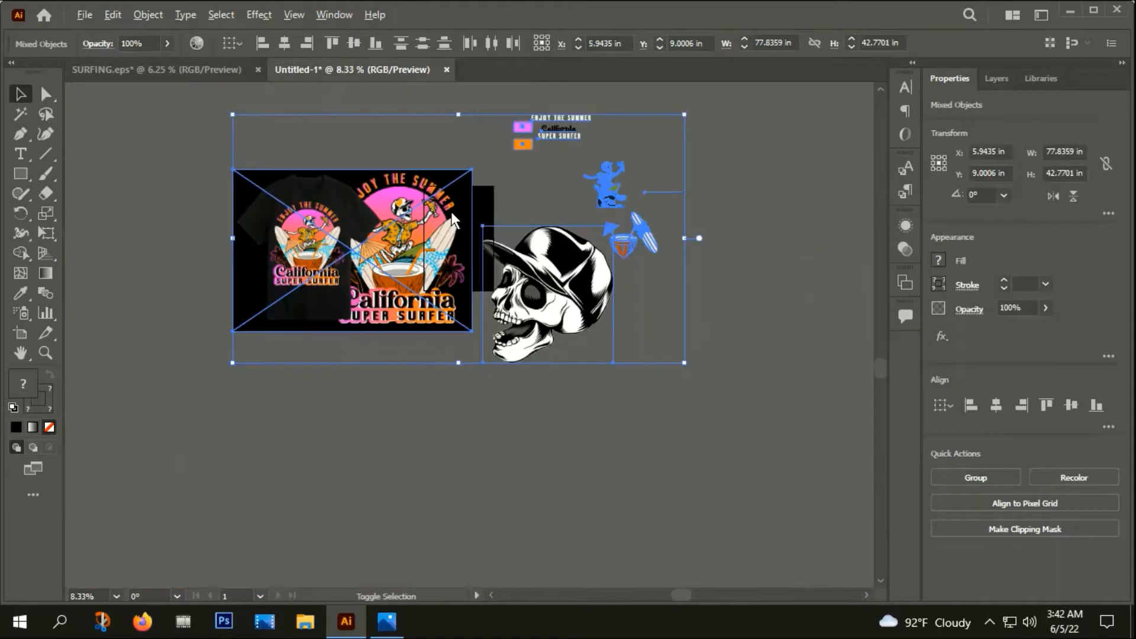
scroll(451, 211, "down", 1)
left_click_drag(417, 220, 509, 199)
left_click(527, 167)
Step: Separate the coconut drink from the surfboard by moving it to the surfboard's other side, leaving a small gap
scroll(663, 317, "up", 3)
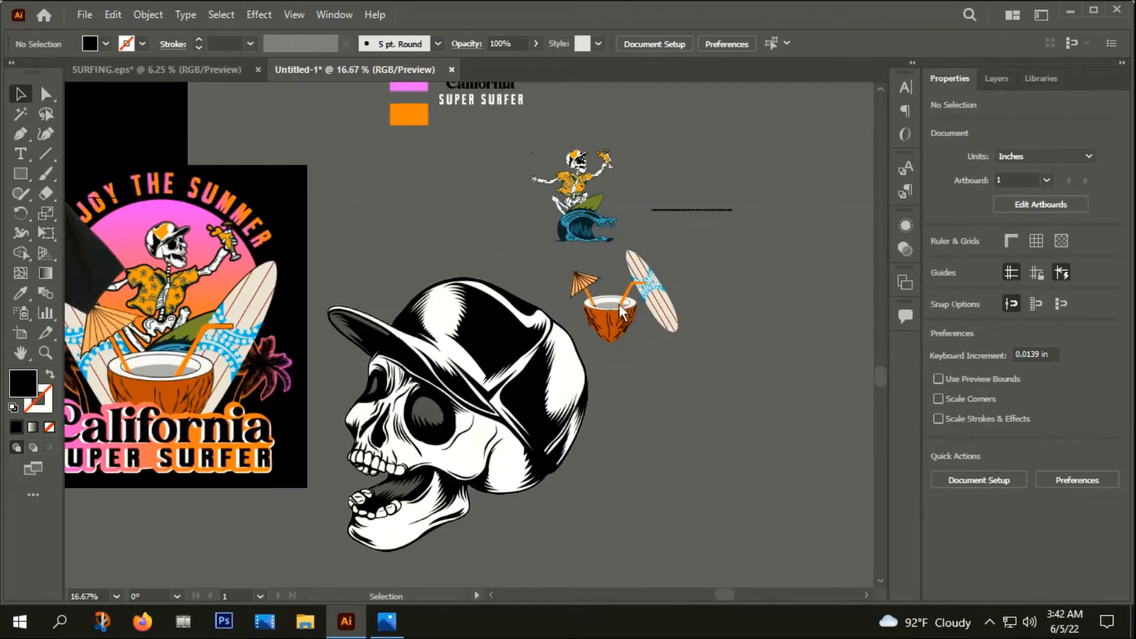
left_click_drag(622, 311, 606, 311)
left_click(651, 342)
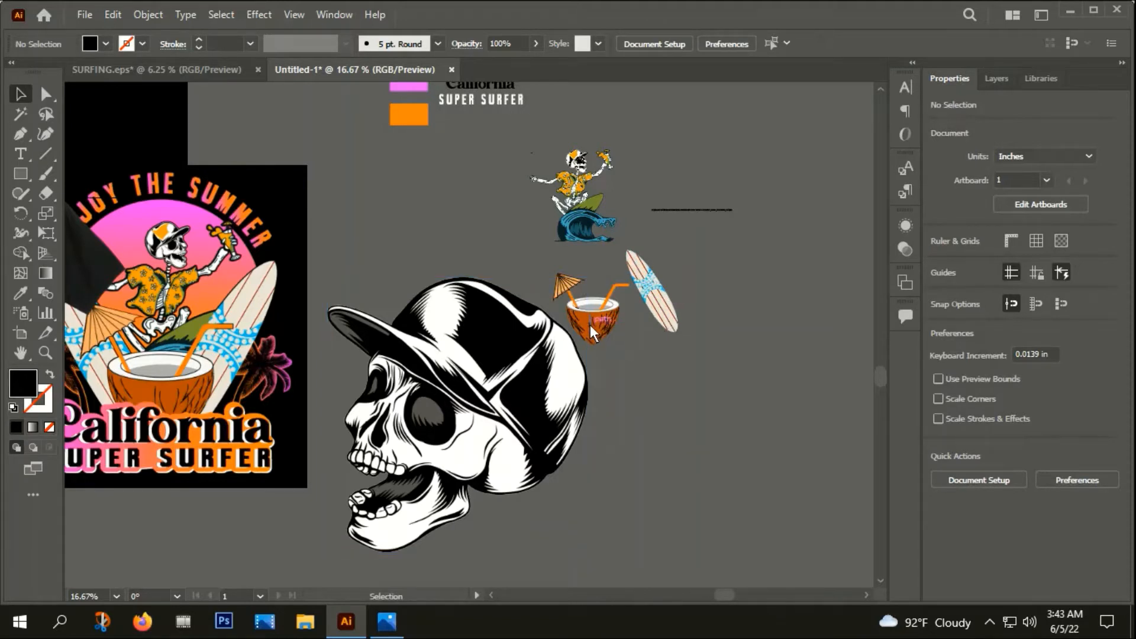
left_click_drag(595, 328, 717, 305)
left_click(663, 357)
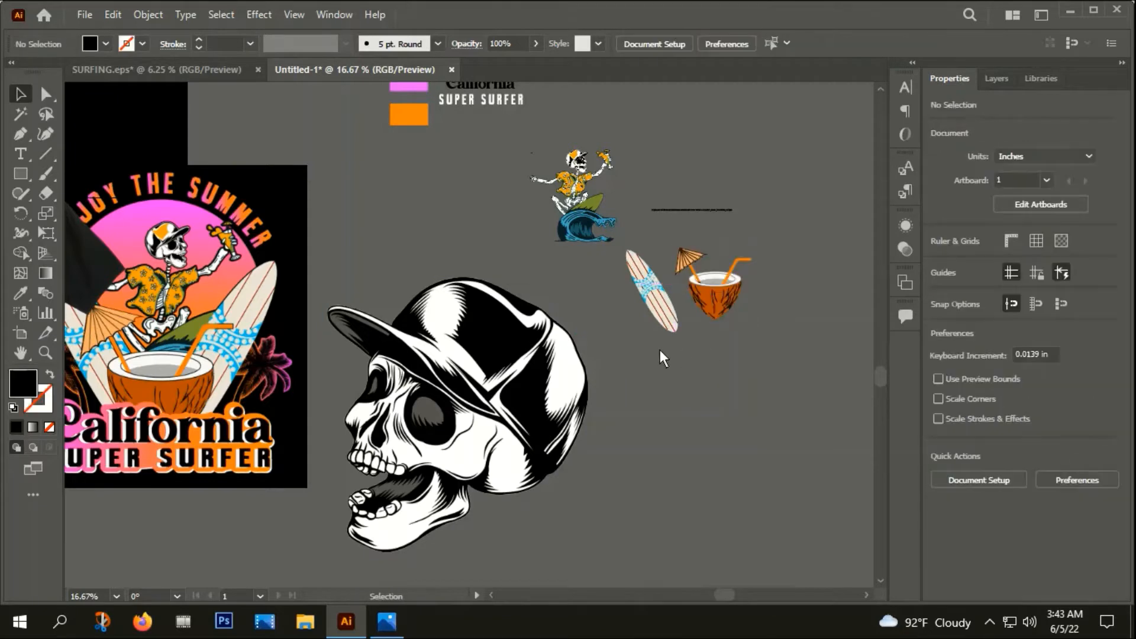
left_click(723, 279)
left_click(792, 379)
left_click_drag(657, 410, 783, 415)
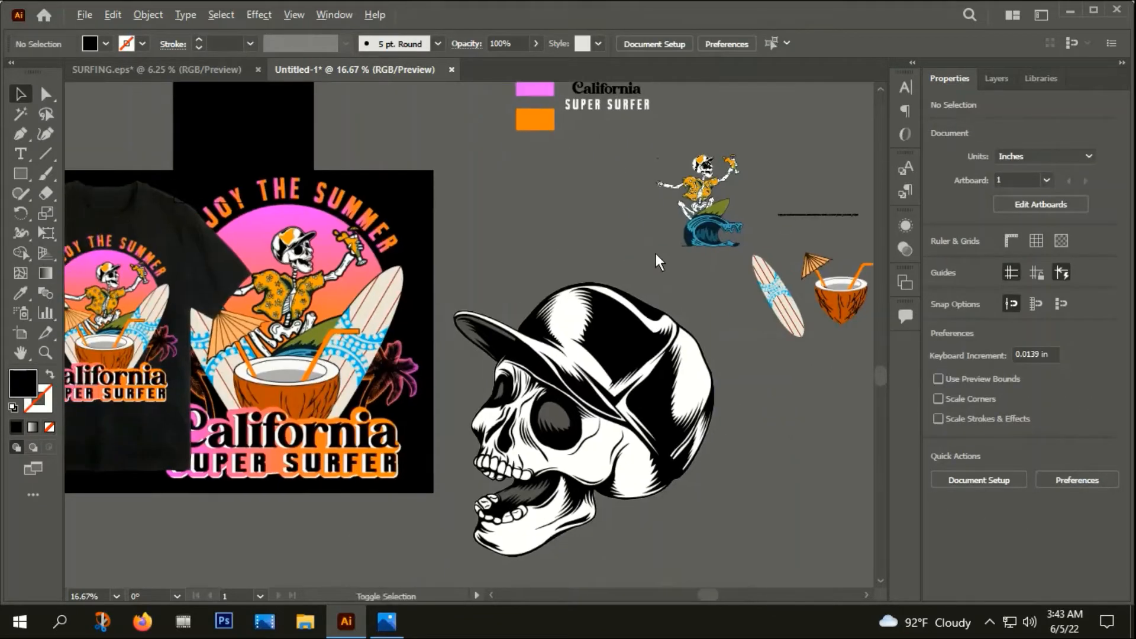
scroll(656, 253, "down", 1)
left_click_drag(805, 307, 769, 332)
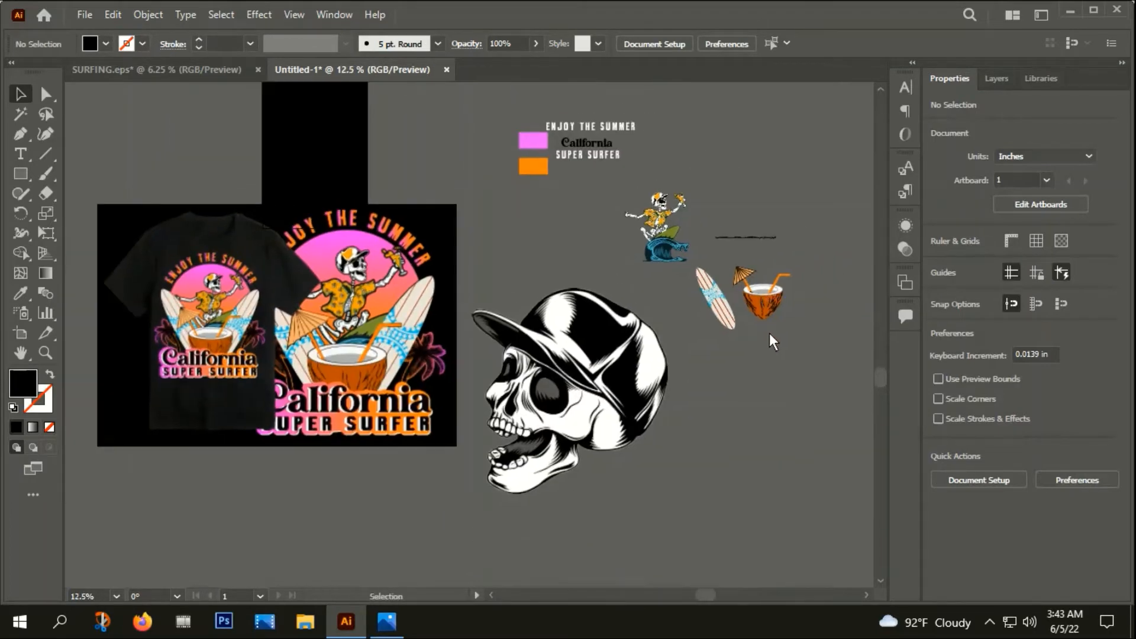
scroll(769, 332, "up", 2)
left_click(768, 289)
mouse_move(706, 296)
left_mouse_down()
mouse_move(681, 315)
mouse_move(691, 312)
left_mouse_up()
left_click(688, 368)
Step: Move the BLACK.jpg reference image below the artboard so it no longer covers the black rectangle
scroll(695, 346, "down", 1)
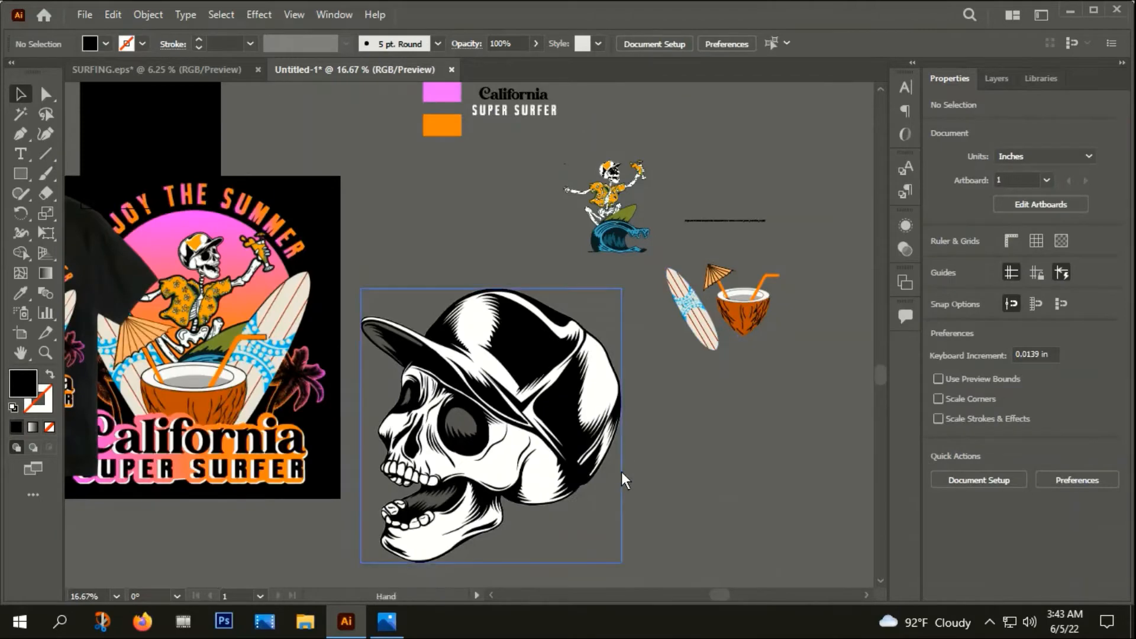
scroll(621, 471, "left", 2)
scroll(602, 435, "down", 1)
left_click_drag(577, 261, 627, 267)
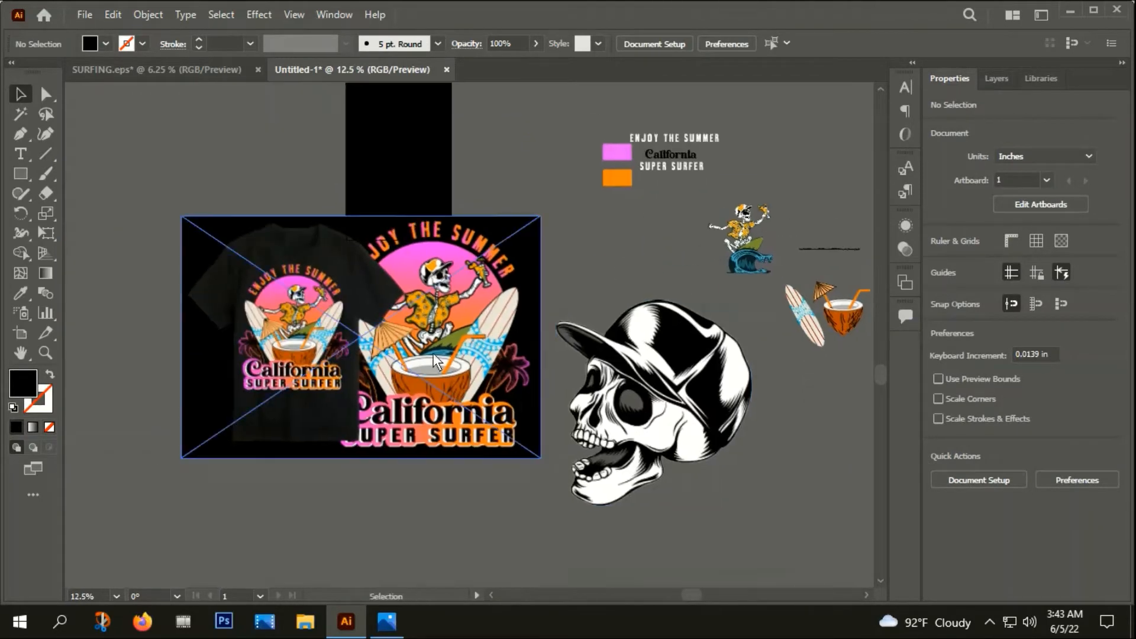
left_click_drag(454, 333, 444, 391)
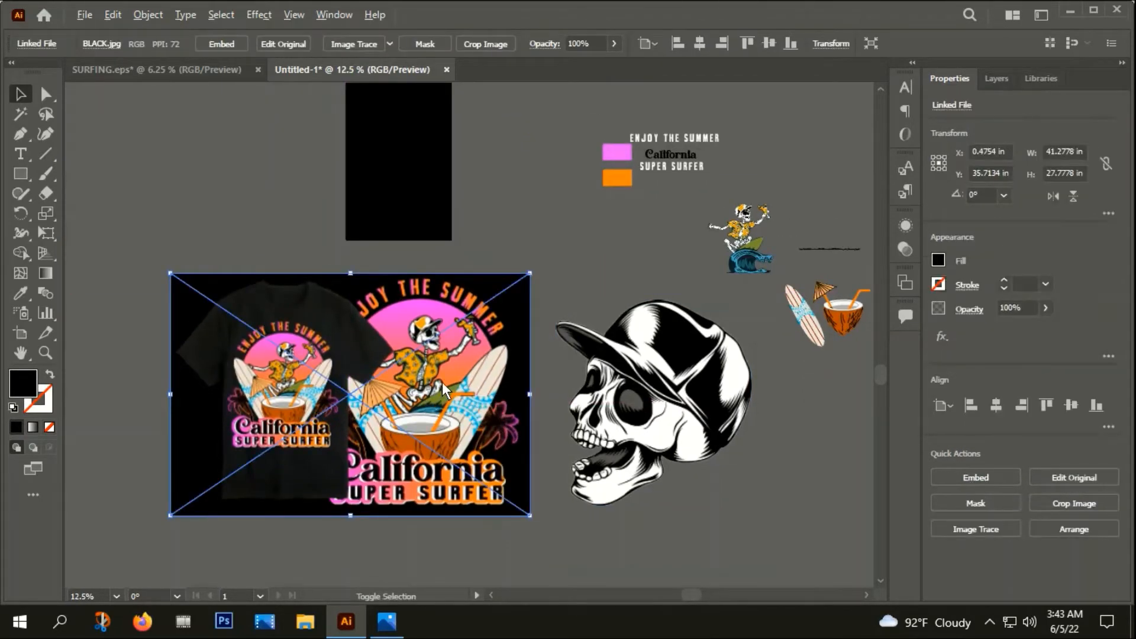
scroll(465, 396, "up", 1)
scroll(465, 395, "right", 1)
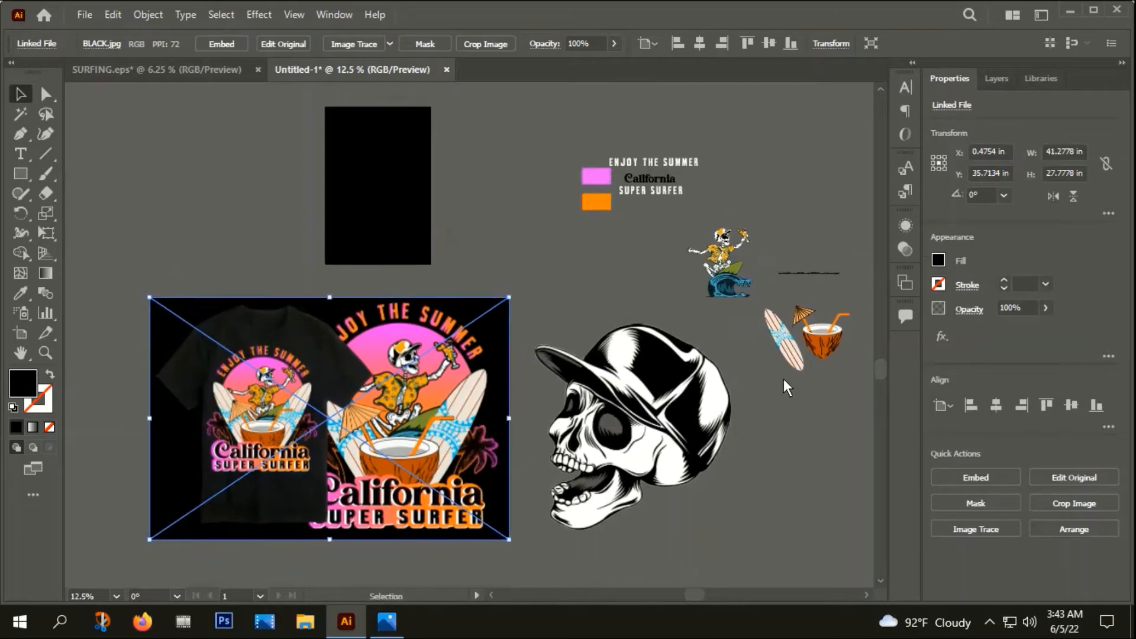
Step: Move the coconut drink and the surfboard onto the black artboard
left_click_drag(826, 333, 394, 210)
left_click(796, 350)
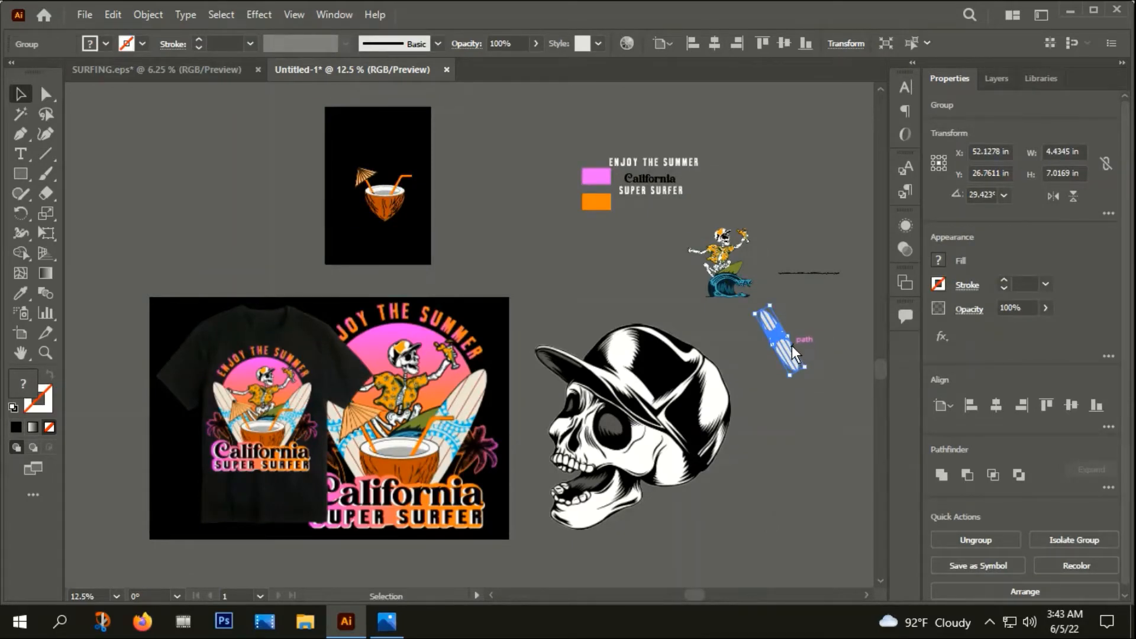
left_click(990, 623)
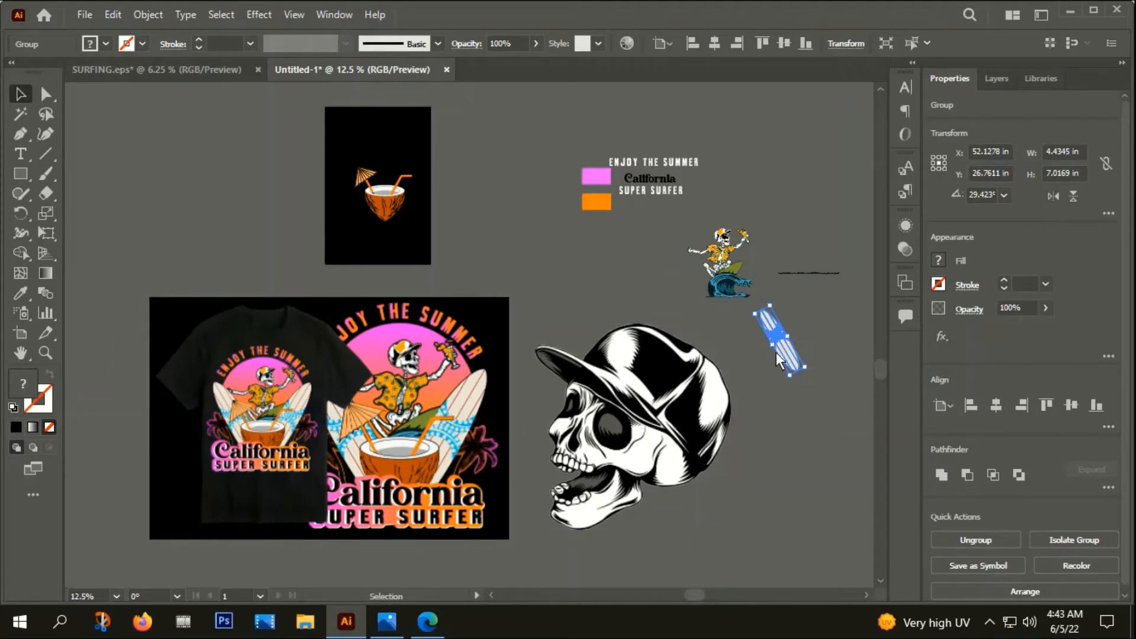
left_click_drag(776, 352, 406, 218)
left_click_drag(433, 258, 410, 286)
Step: Tilt the surfboard to about 30° and shift the coconut drink up so it overlaps the surfboard's lower end
scroll(454, 286, "up", 2)
scroll(409, 250, "up", 3)
scroll(408, 251, "down", 2)
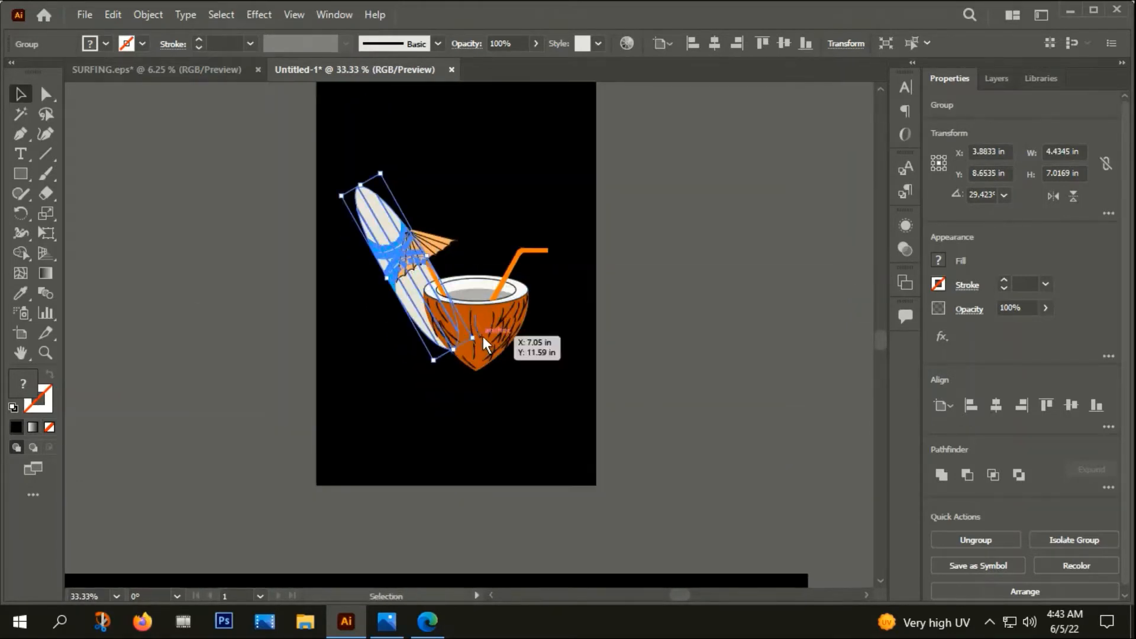
left_click_drag(482, 336, 426, 343)
left_click_drag(386, 214, 382, 203)
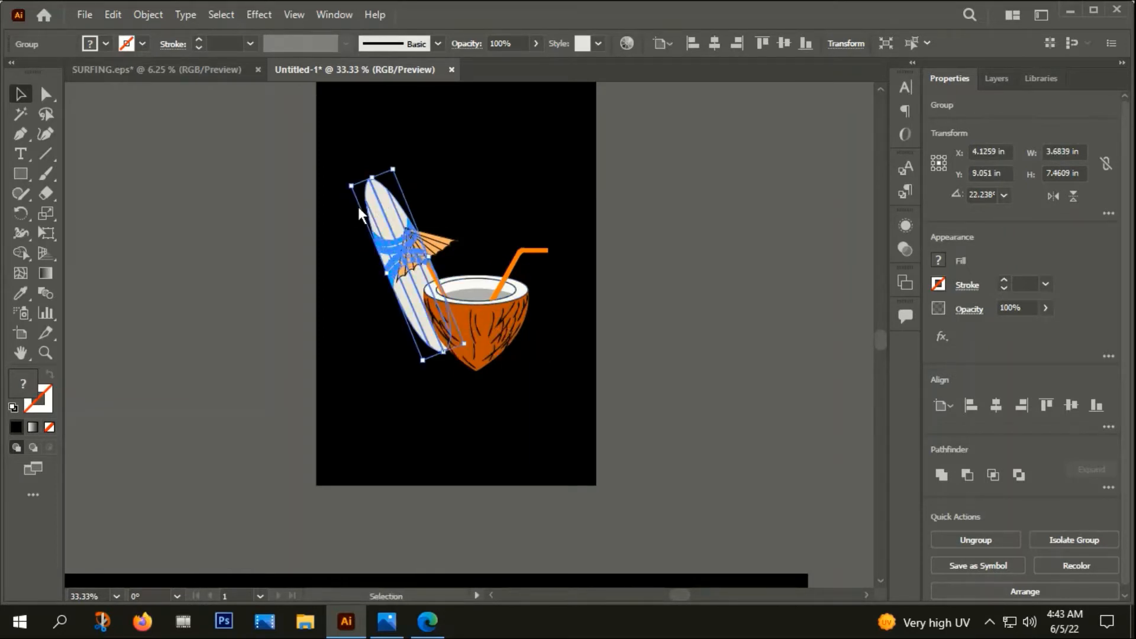
left_click_drag(471, 343, 459, 310)
left_click(459, 385)
Step: Enlarge the surfboard to about 5.02 × 7.77 in and lower the coconut drink slightly
left_click(362, 208)
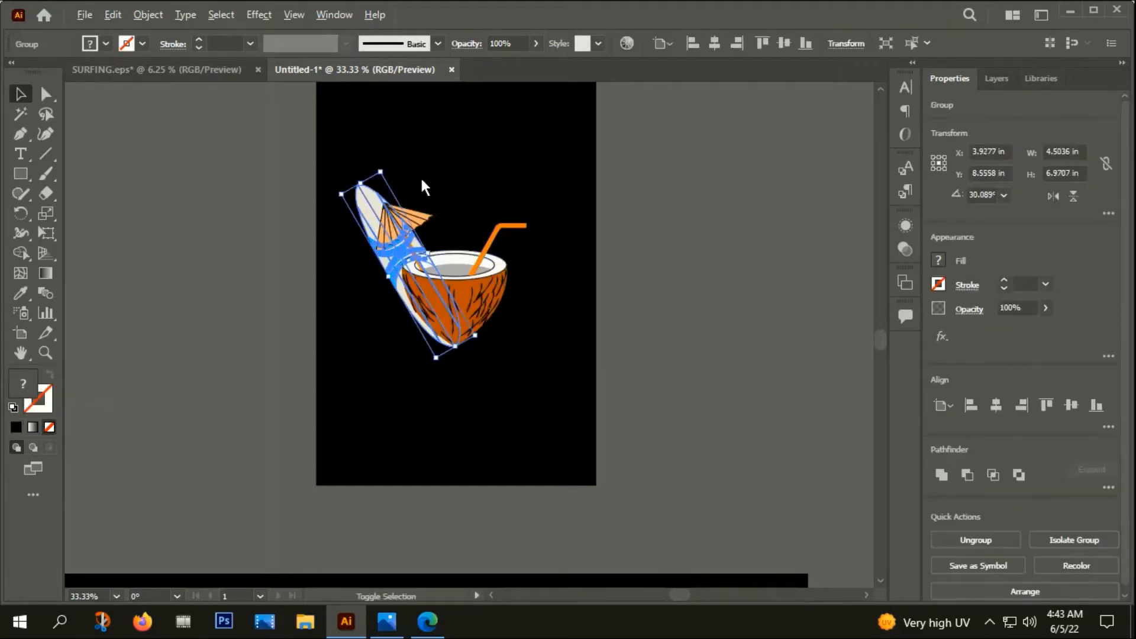
left_click_drag(382, 172, 394, 148)
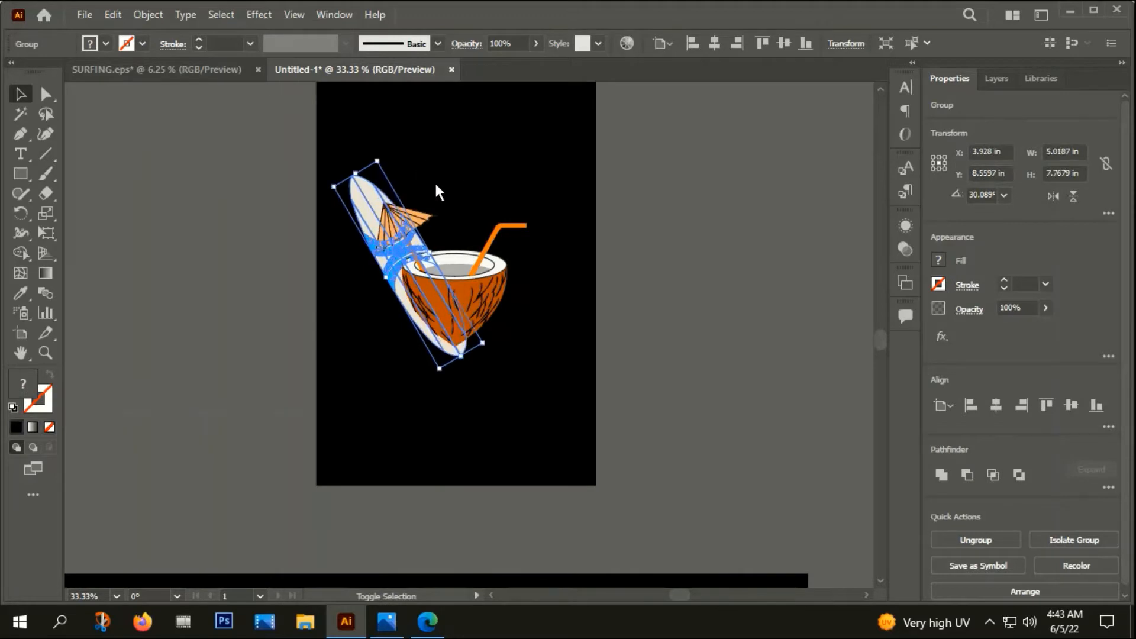
left_click(556, 284)
left_click_drag(478, 290, 478, 303)
left_click(516, 359)
Step: Move the BLACK.jpg reference image directly beside the artboard, on its left side
scroll(466, 286, "down", 2)
left_click_drag(509, 396, 539, 362)
left_click_drag(467, 515, 237, 233)
left_click_drag(450, 343, 527, 406)
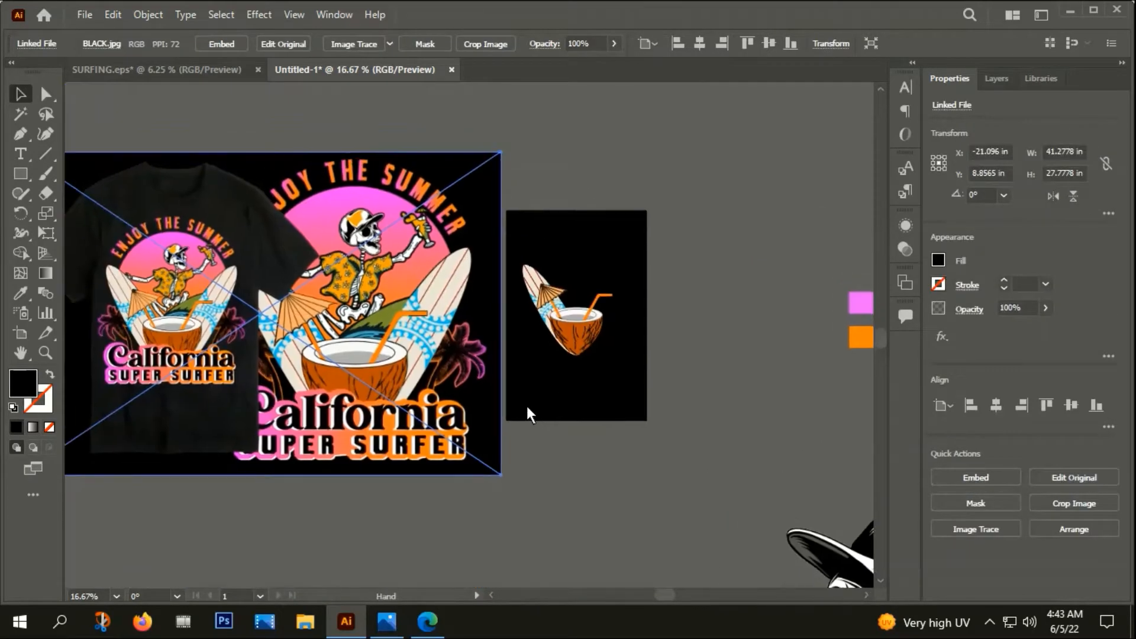
Step: Scale the coconut drink down to about 5.79 × 5.50 in and clear the selection
scroll(557, 334, "up", 2)
left_click(586, 325)
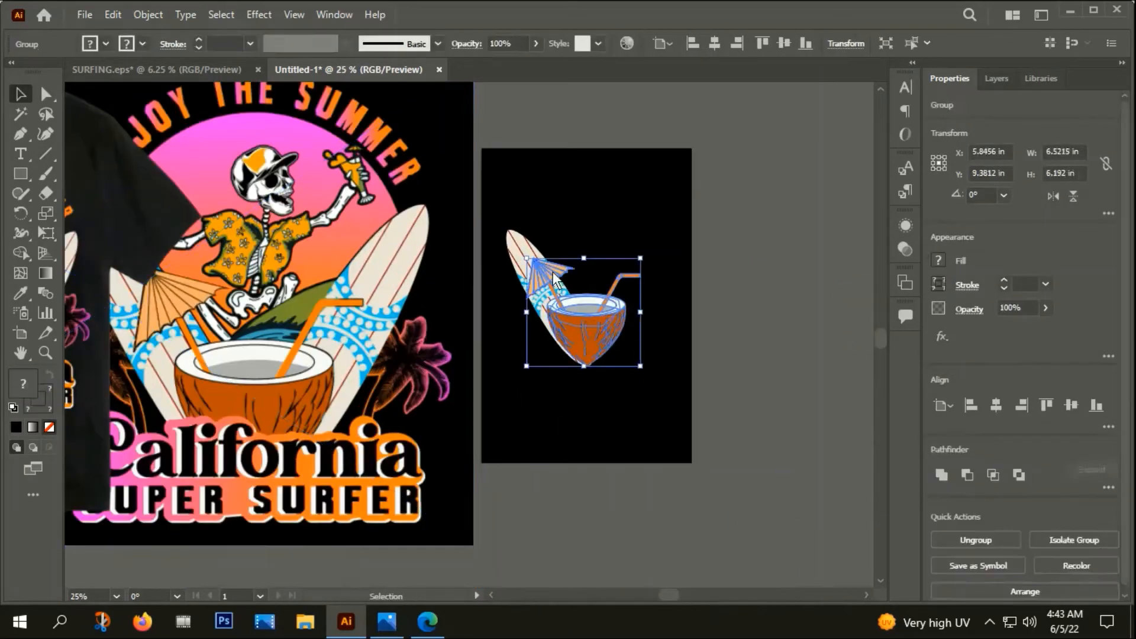
left_click_drag(643, 261, 638, 264)
scroll(638, 265, "up", 3)
scroll(638, 265, "up", 1)
scroll(544, 396, "down", 4)
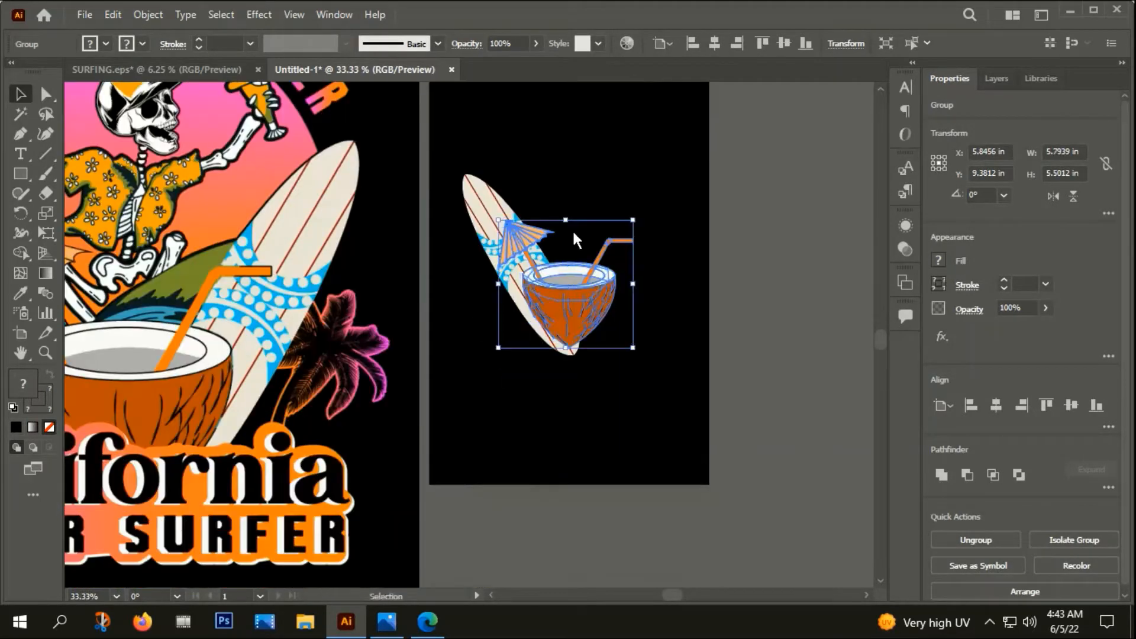
left_click(598, 389)
Step: Reflect a copy of the surfboard across the vertical axis and move it right so both boards form a V behind the coconut drink
left_click(493, 218)
right_click(493, 218)
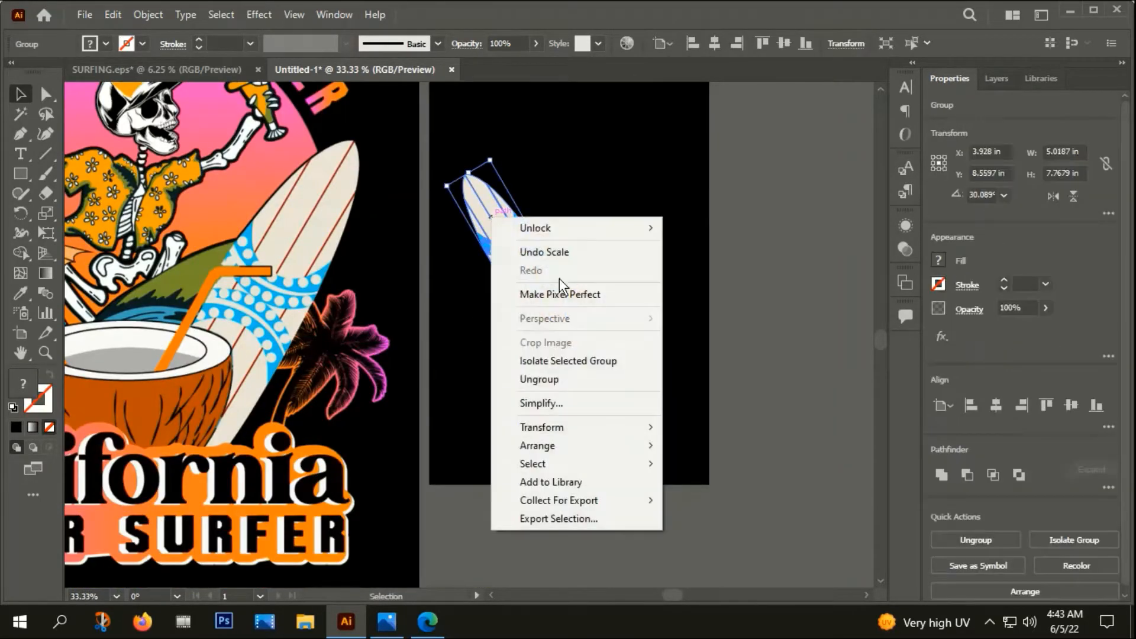
mouse_move(553, 429)
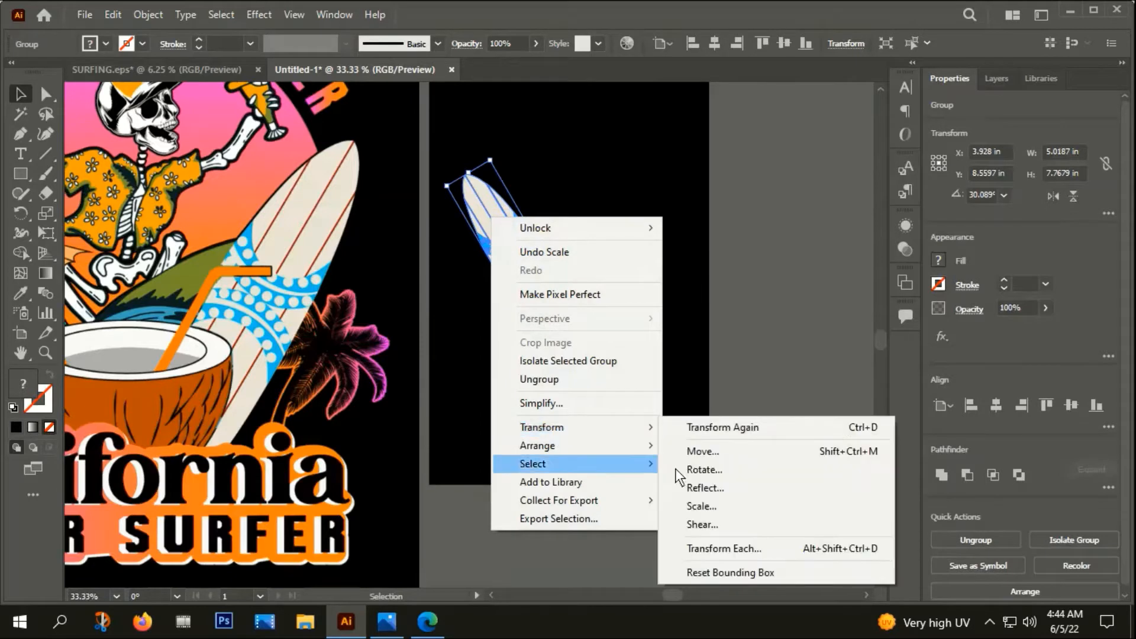
left_click(705, 492)
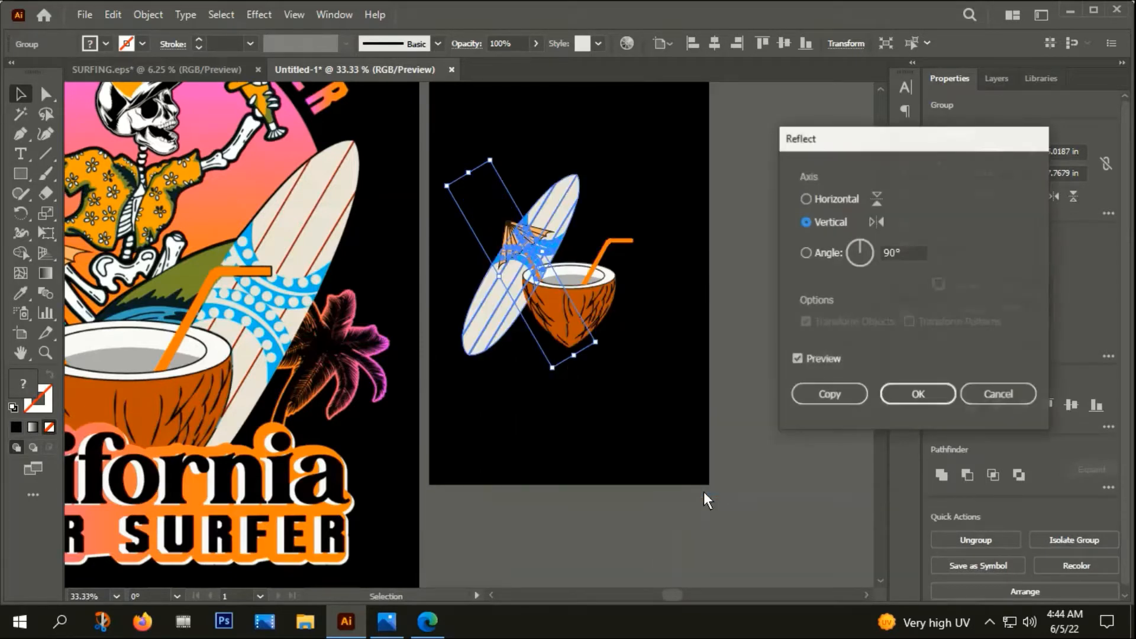
left_click(841, 397)
left_click_drag(572, 207, 658, 206)
left_click(655, 341)
scroll(654, 341, "down", 1)
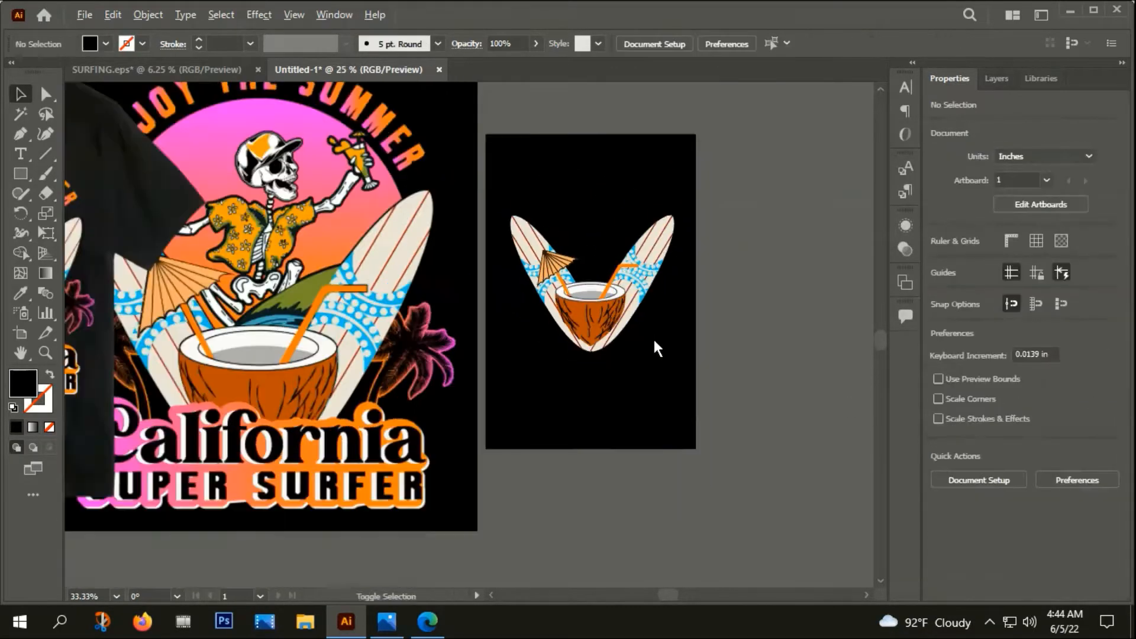
mouse_move(657, 344)
left_mouse_down()
mouse_move(722, 347)
mouse_move(652, 343)
left_mouse_up()
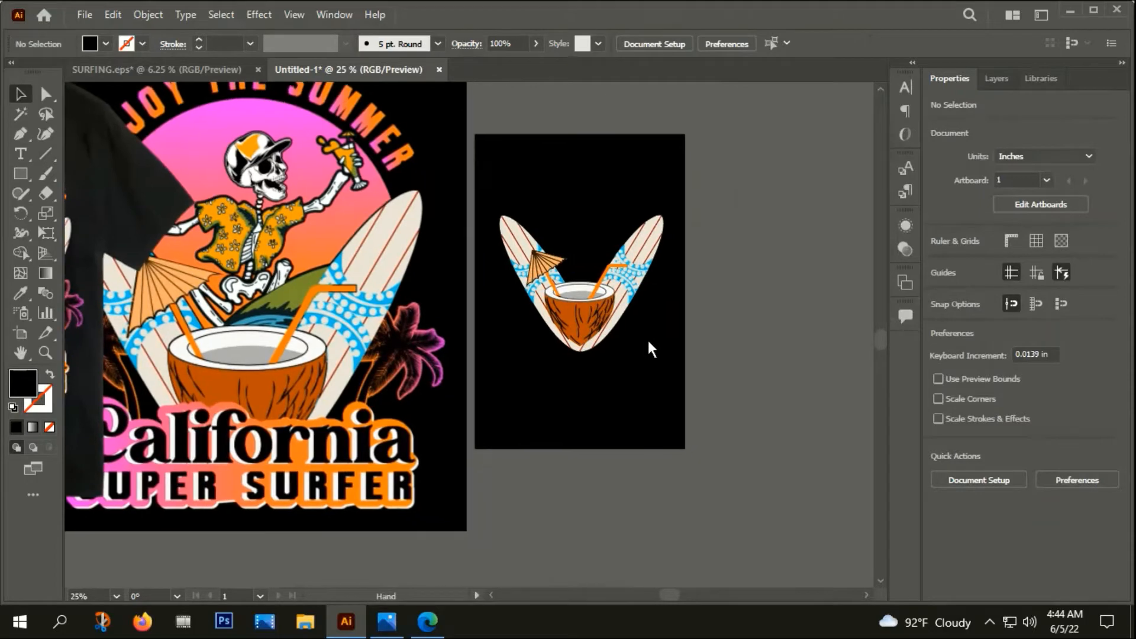
Step: Enlarge the coconut drink slightly and lower it so it covers the crossing ends of the two surfboards
left_click(593, 314)
scroll(607, 324, "up", 2)
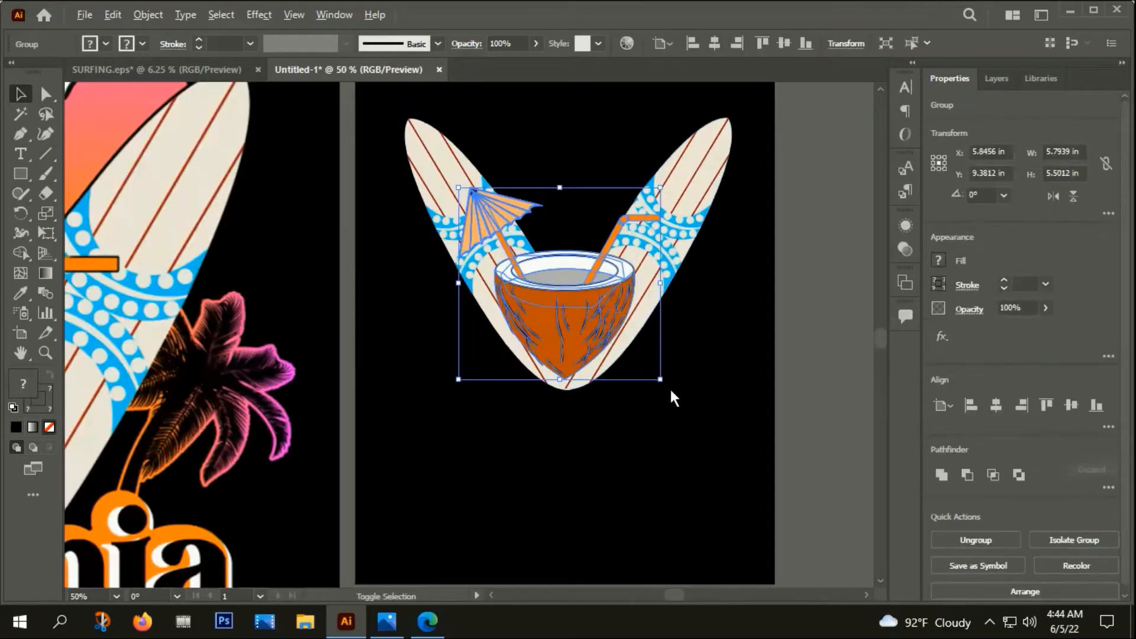
left_click_drag(661, 380, 674, 390)
left_click_drag(603, 336, 604, 367)
left_click(626, 392)
scroll(626, 393, "down", 2)
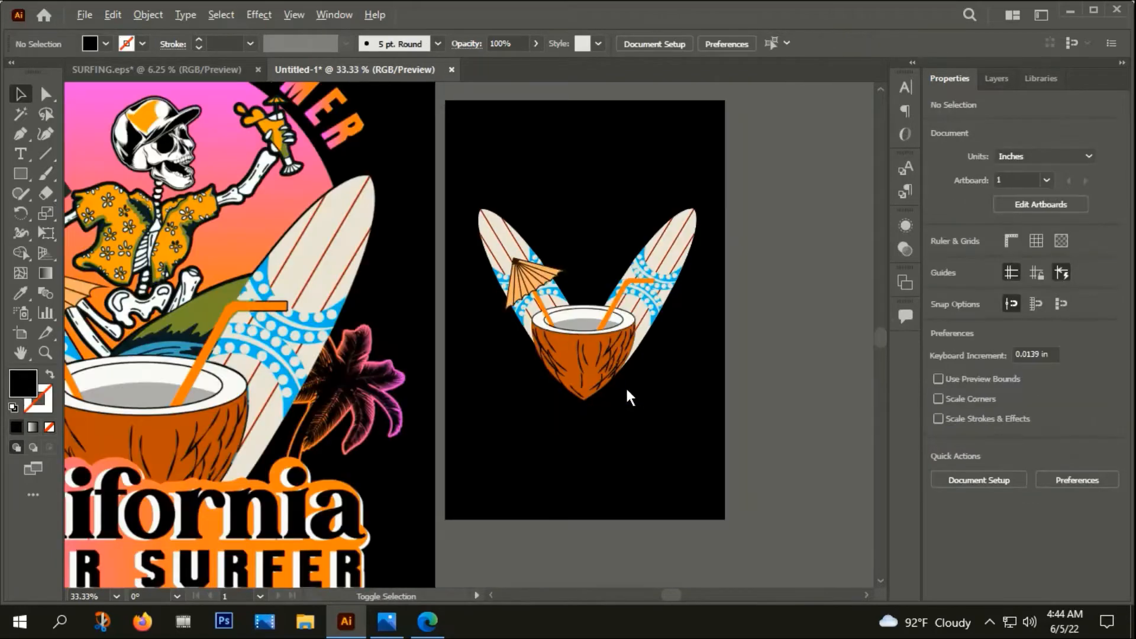
left_click_drag(661, 416, 616, 389)
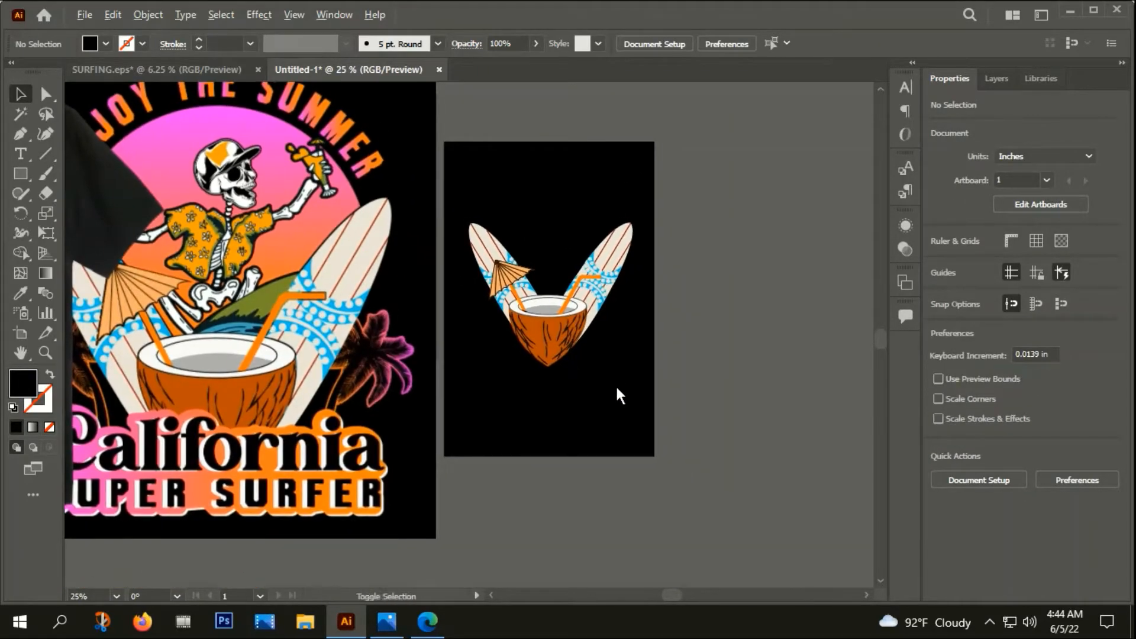
Step: Copy the small link text beside the skeleton surfer artwork and open the skeleton_surfer_illustration_4x.jpg address in Firefox
scroll(615, 384, "down", 1)
scroll(374, 276, "down", 2)
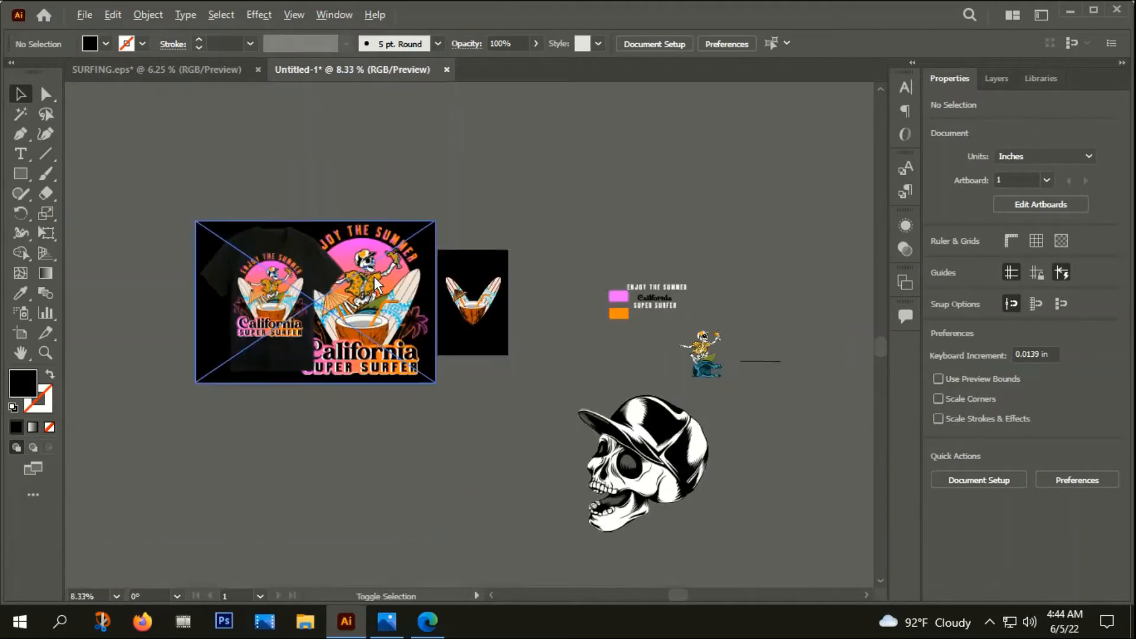
left_click_drag(499, 361, 433, 359)
scroll(292, 284, "up", 1)
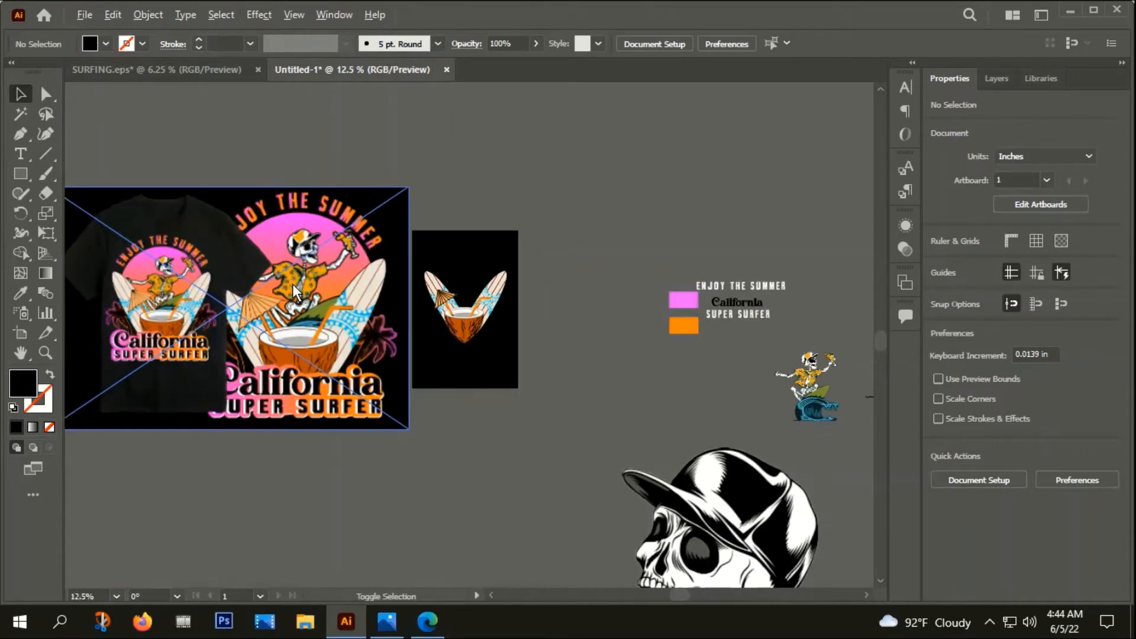
scroll(686, 380, "down", 1)
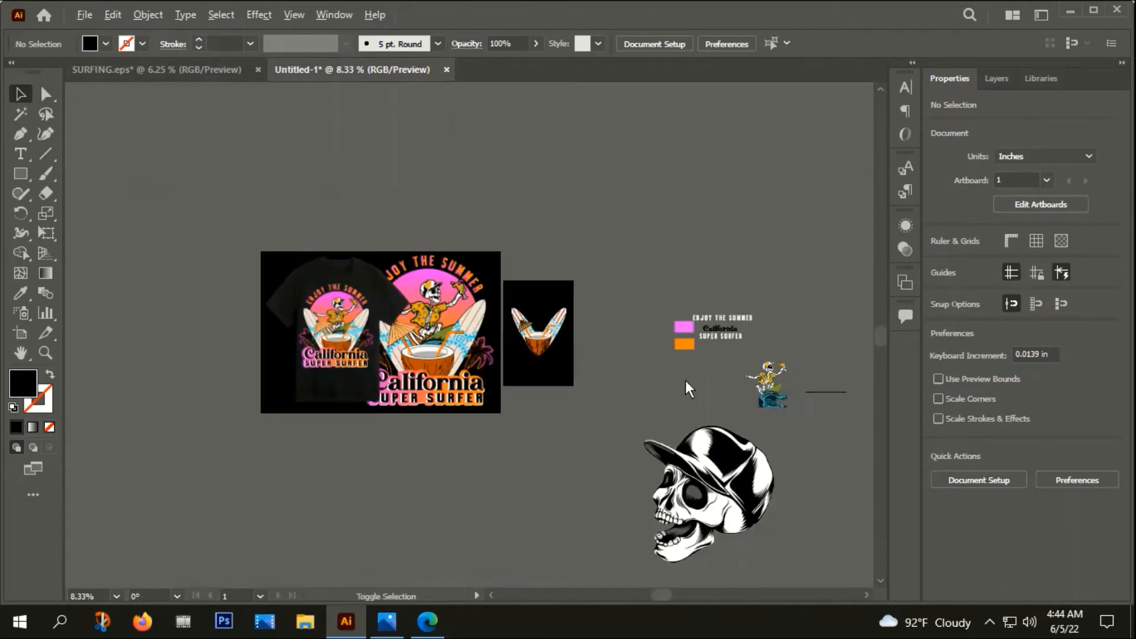
left_click(844, 394)
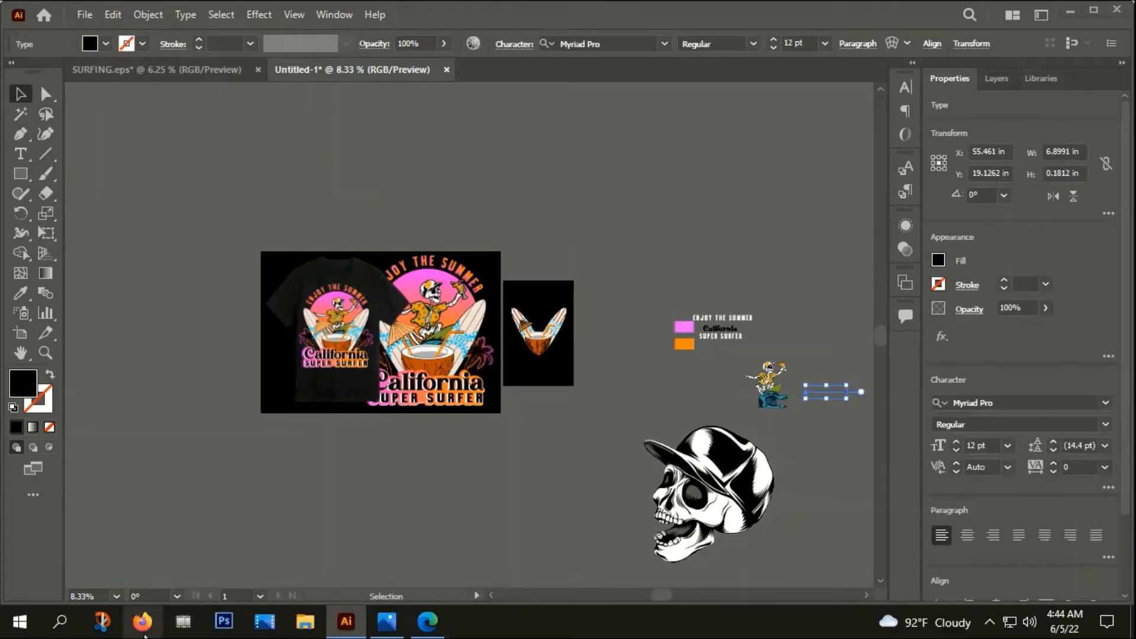
left_click(144, 627)
left_click(416, 81)
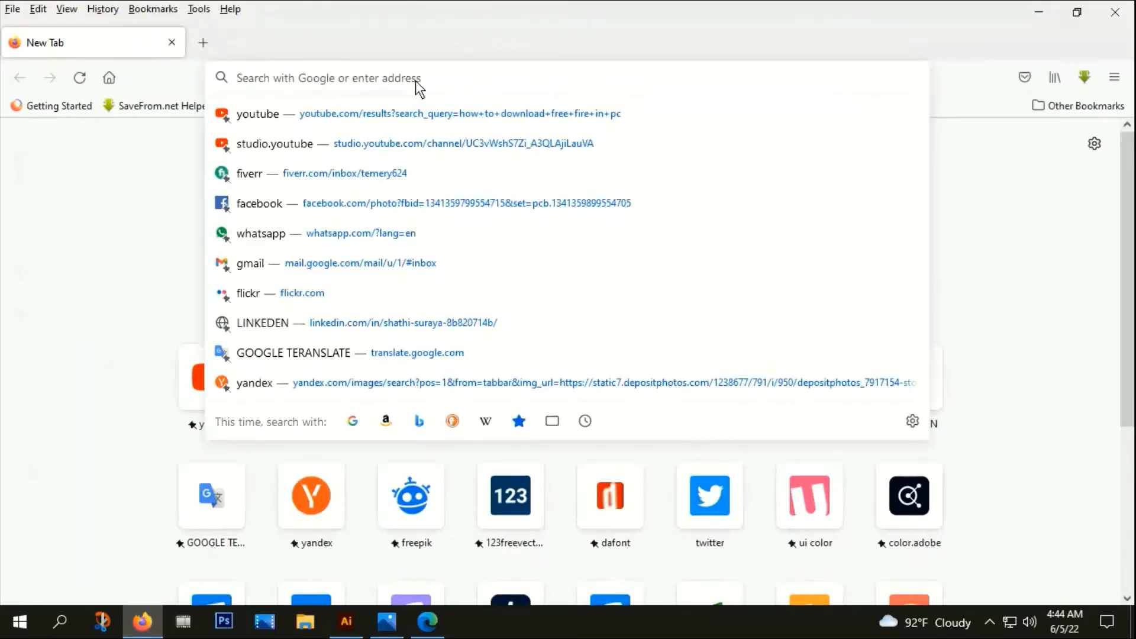
key("ctrl+v")
key("Return")
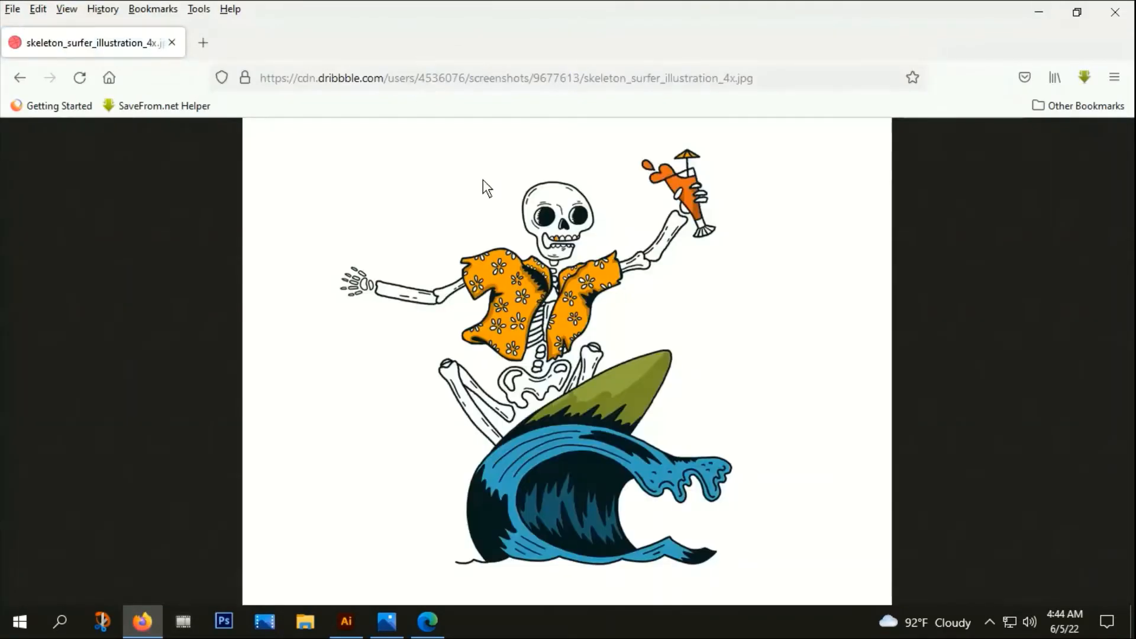
Step: Copy the skeleton surfer illustration, switch back to Illustrator and paste it above the T-shirt reference image
right_click(500, 208)
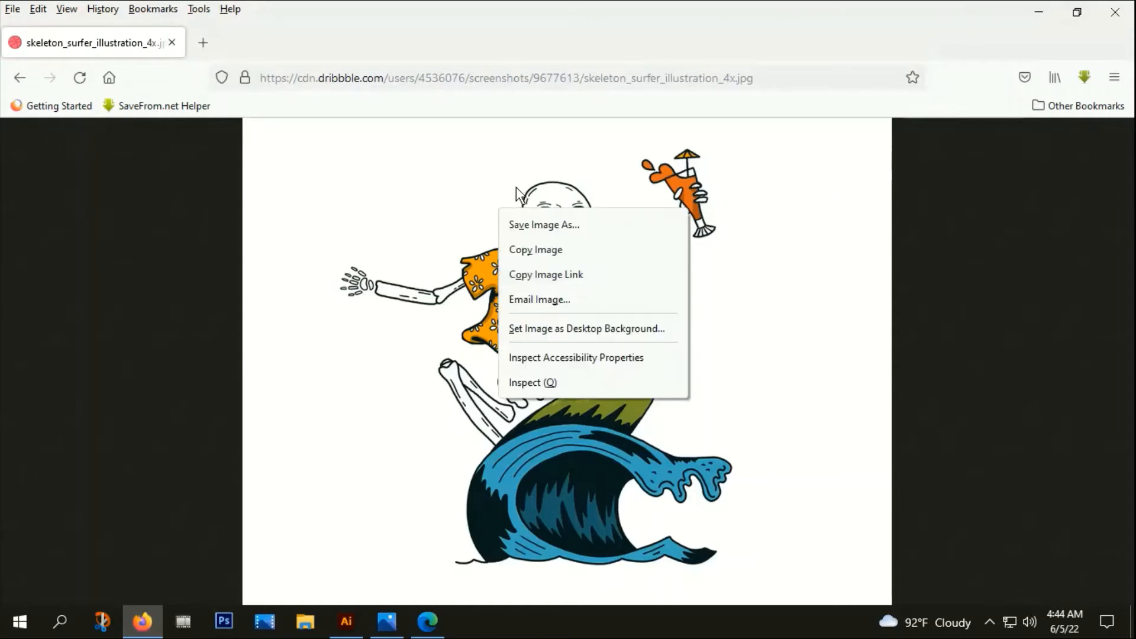
left_click(538, 255)
left_click(346, 621)
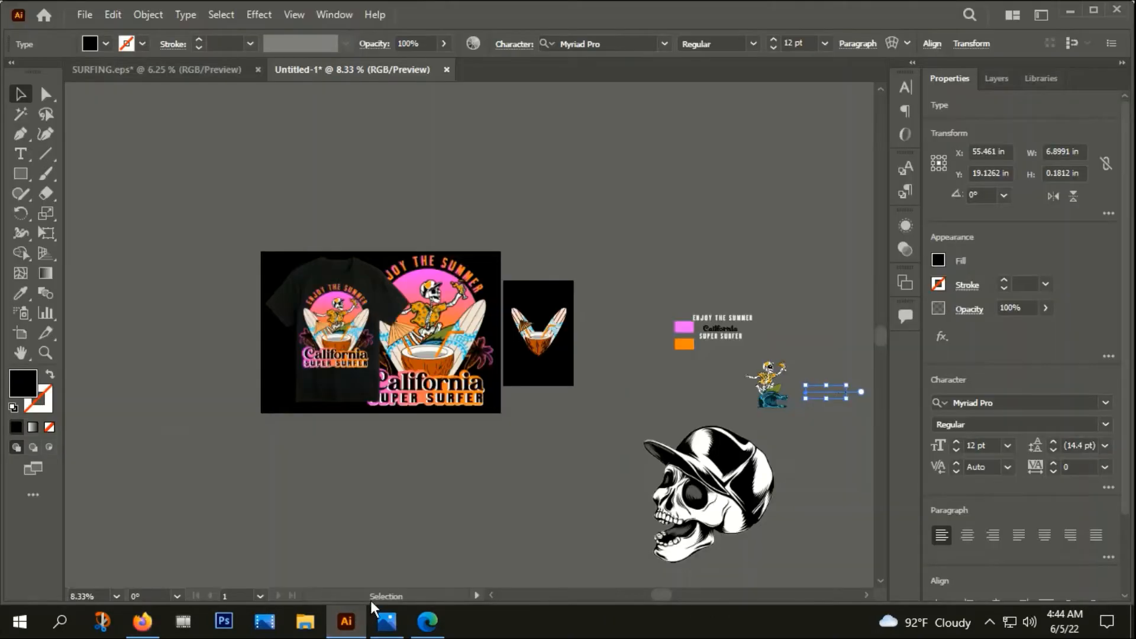
key("ctrl+v")
left_click_drag(496, 327, 297, 182)
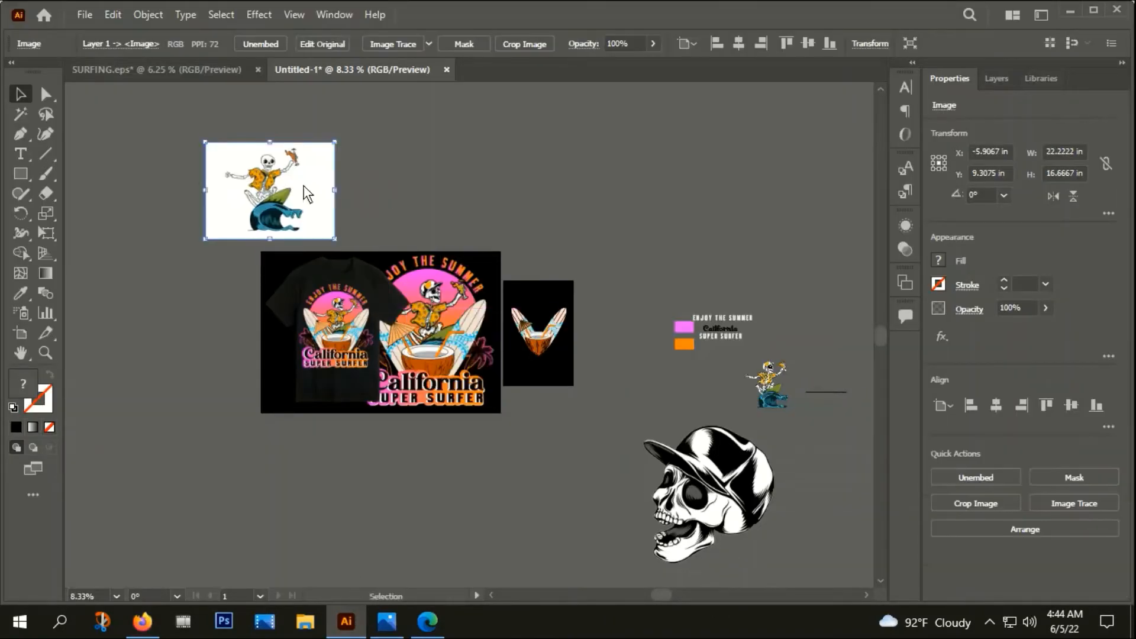
left_click_drag(362, 234, 481, 333)
scroll(393, 293, "up", 3)
left_click_drag(442, 275, 411, 275)
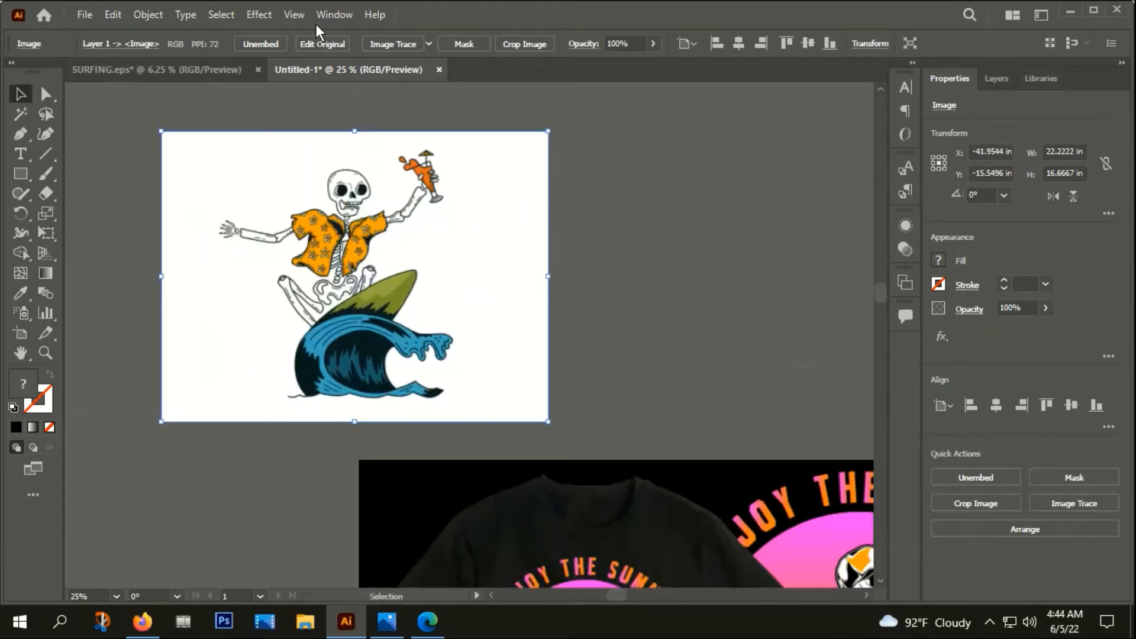
Step: Image Trace the pasted skeleton surfer illustration with the 6 Colors preset and expand the tracing
left_click(343, 19)
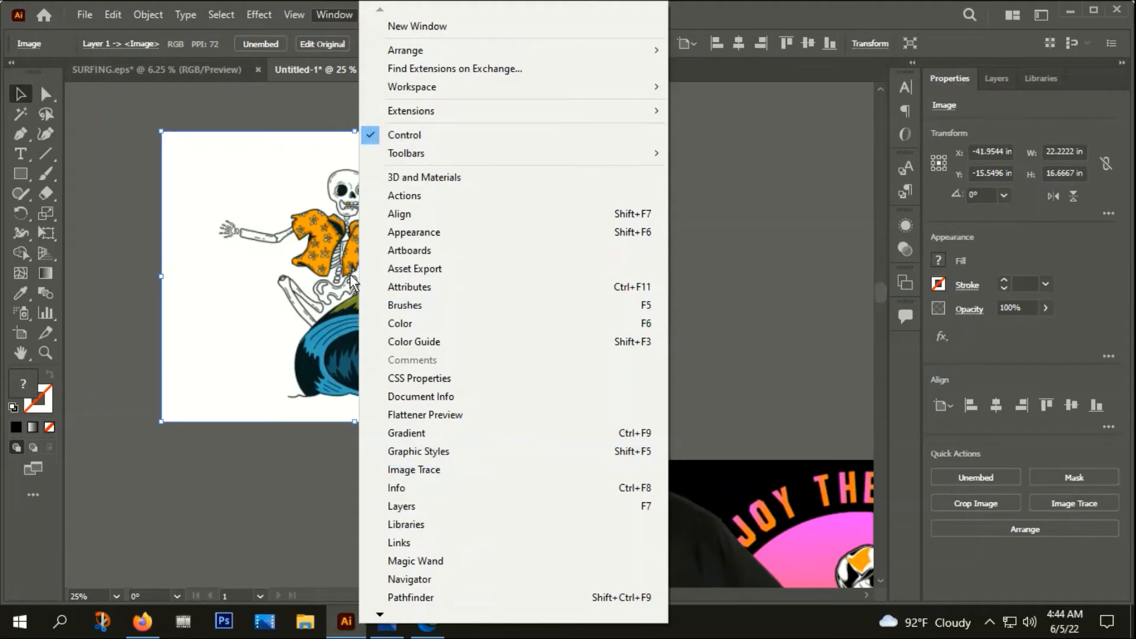
left_click(415, 470)
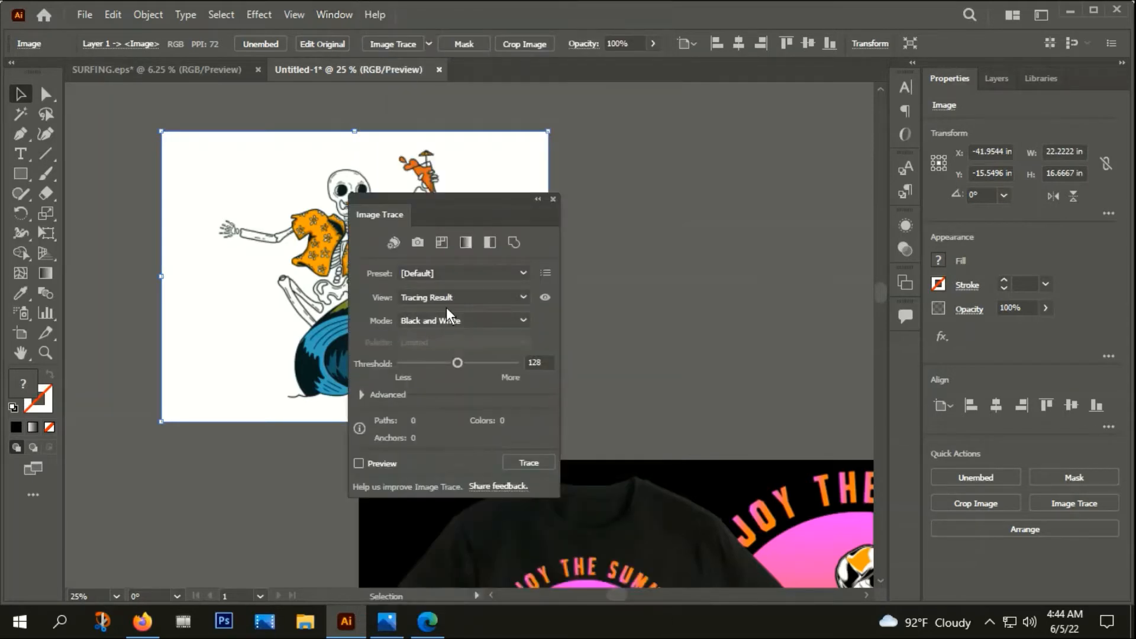
left_click(483, 273)
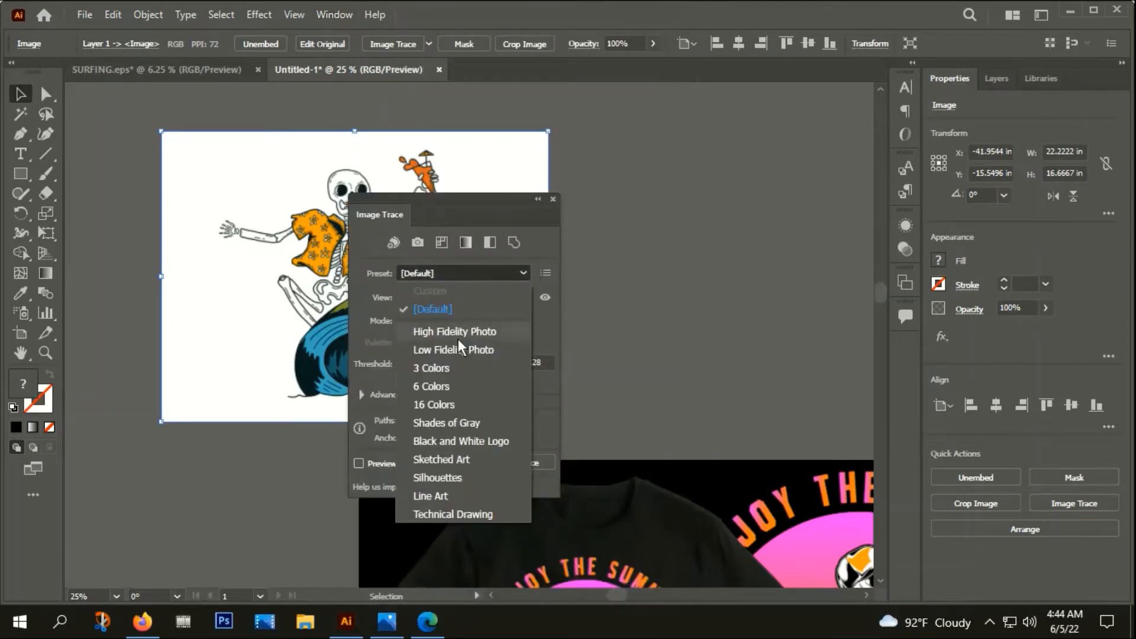
left_click(446, 389)
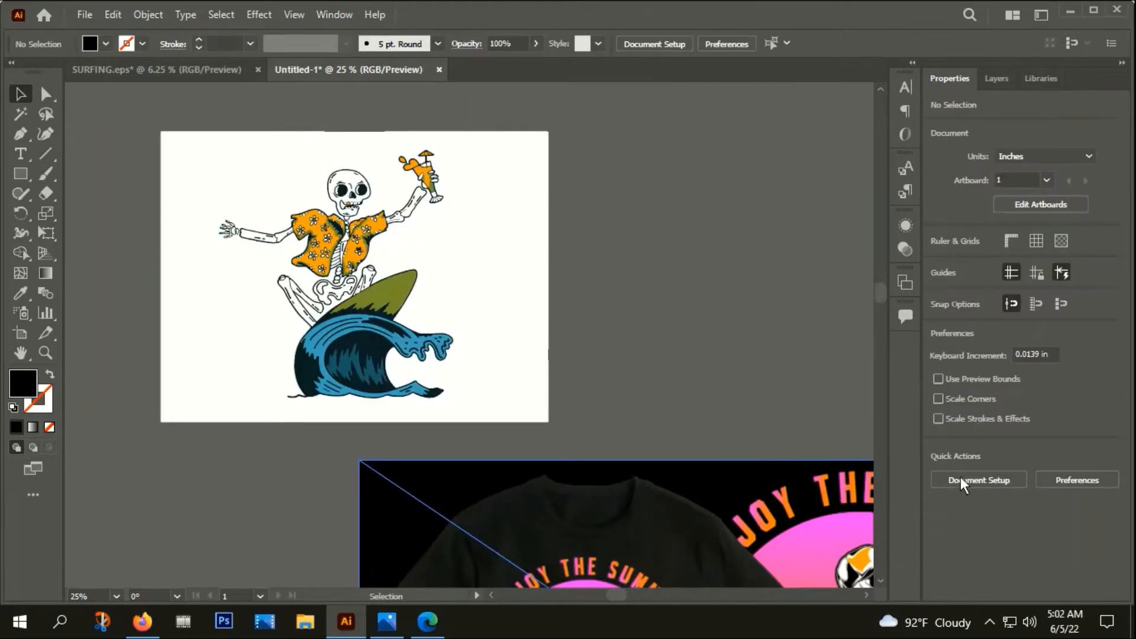
left_click(445, 254)
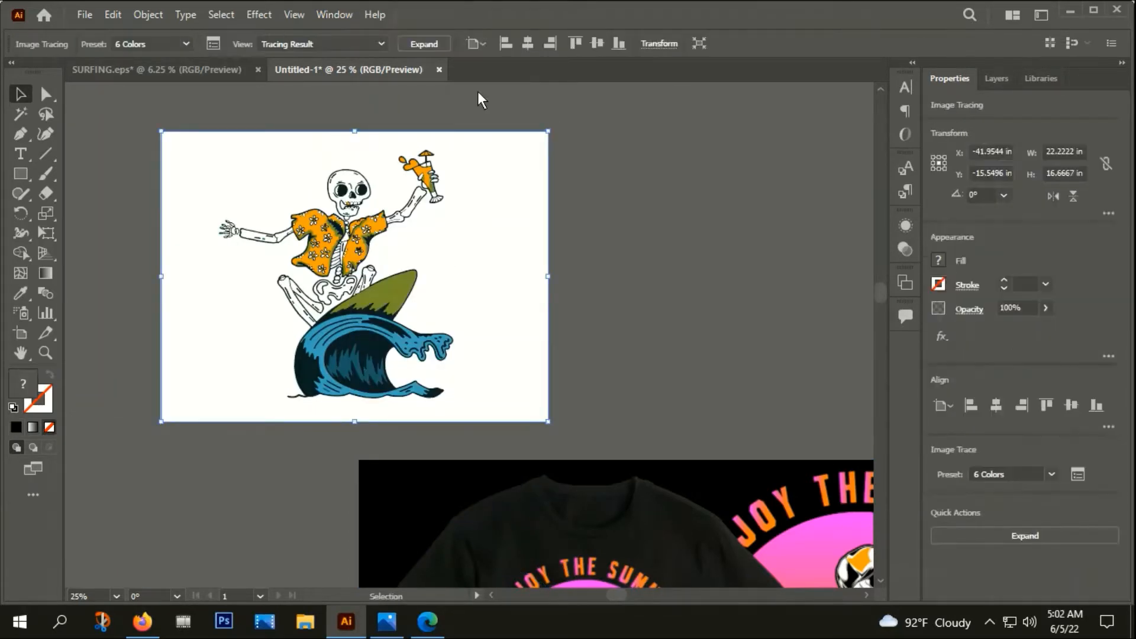
left_click(424, 44)
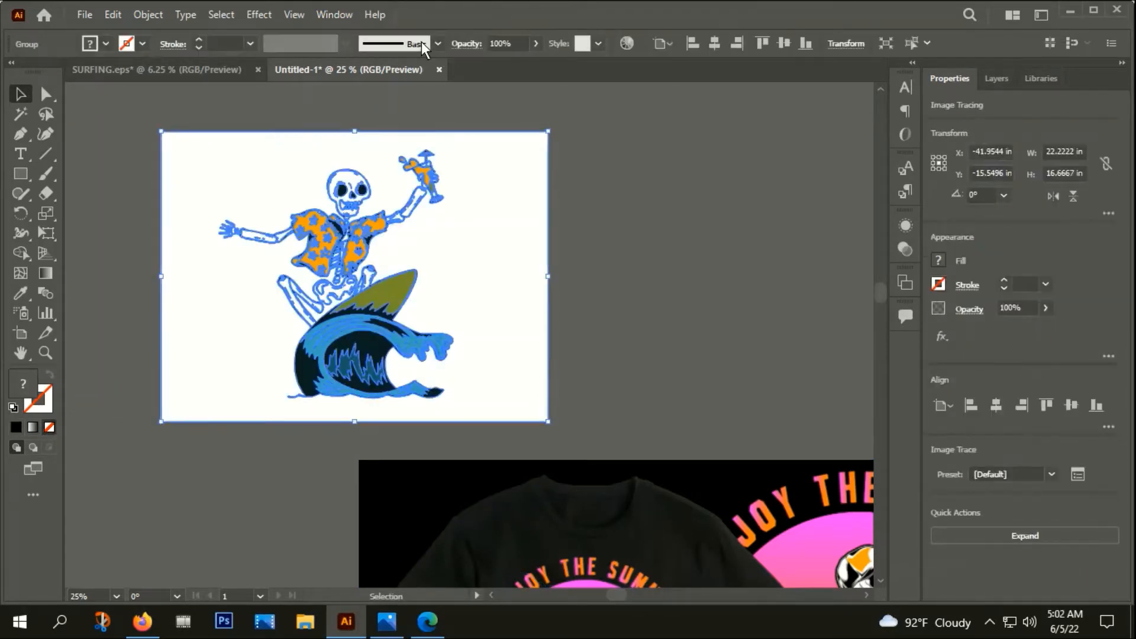
Step: Ungroup the expanded skeleton surfer artwork and delete its white background shape
right_click(316, 160)
left_click(391, 297)
left_click(588, 268)
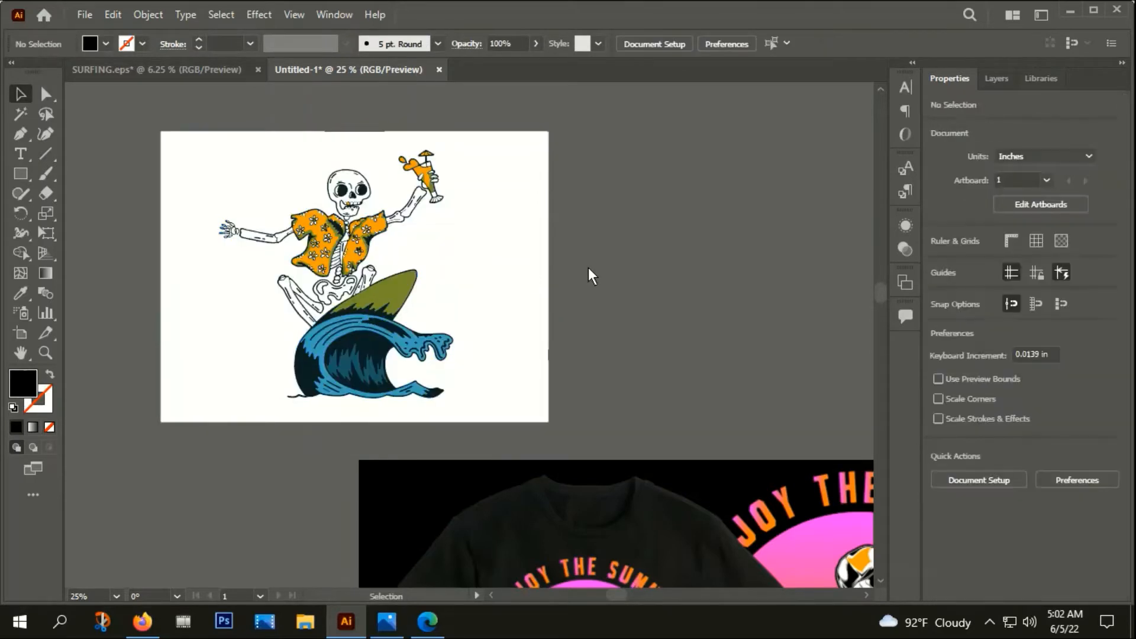
left_click(507, 243)
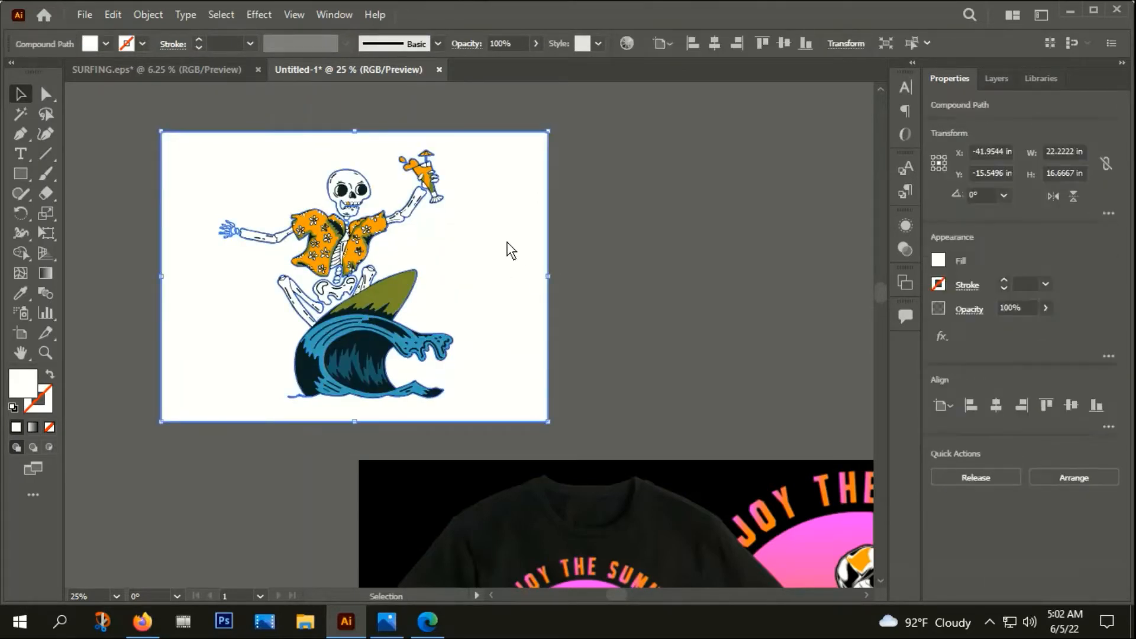
key("Delete")
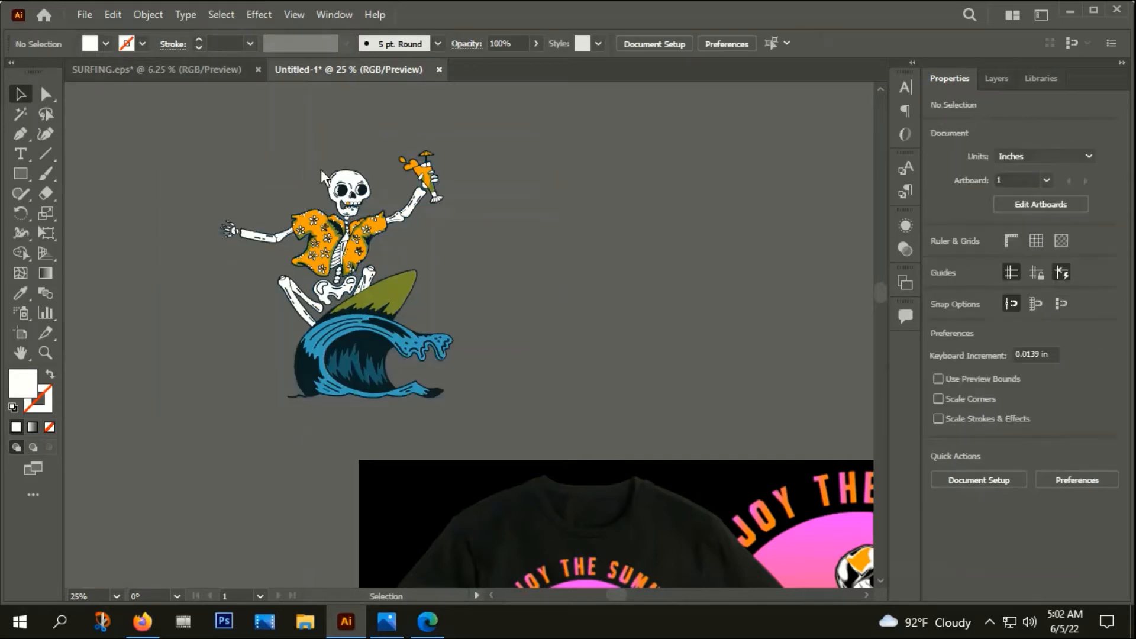
Step: Delete the traced skeleton's head, including the skull, the teeth and the leftover fragments above the neck
left_click(363, 194)
scroll(369, 191, "up", 3)
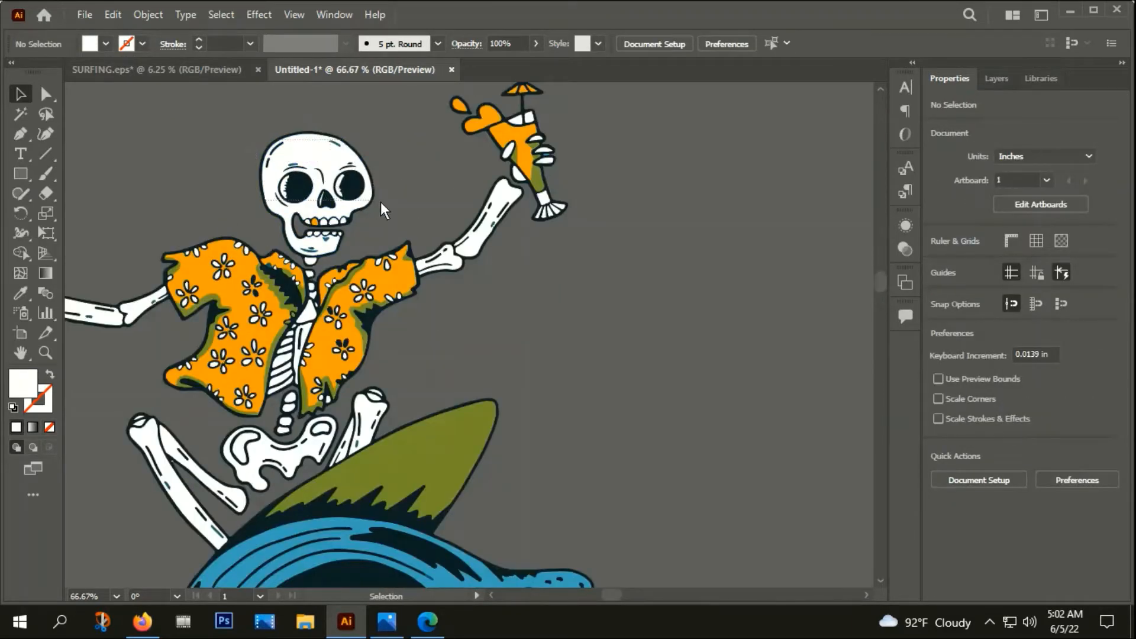
left_click(381, 202)
key("Delete")
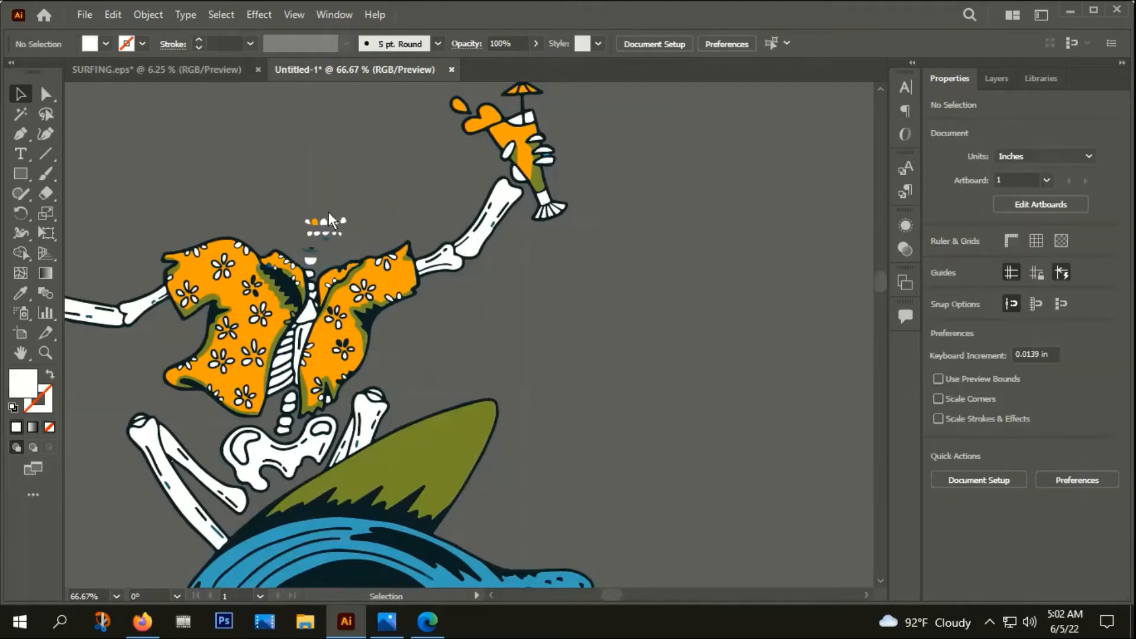
left_click(338, 232)
key("Delete")
left_click_drag(296, 235, 334, 250)
key("Delete")
Step: Stack three copies of the top white neck vertebra upward to lengthen the skeleton's neck
scroll(311, 264, "up", 1)
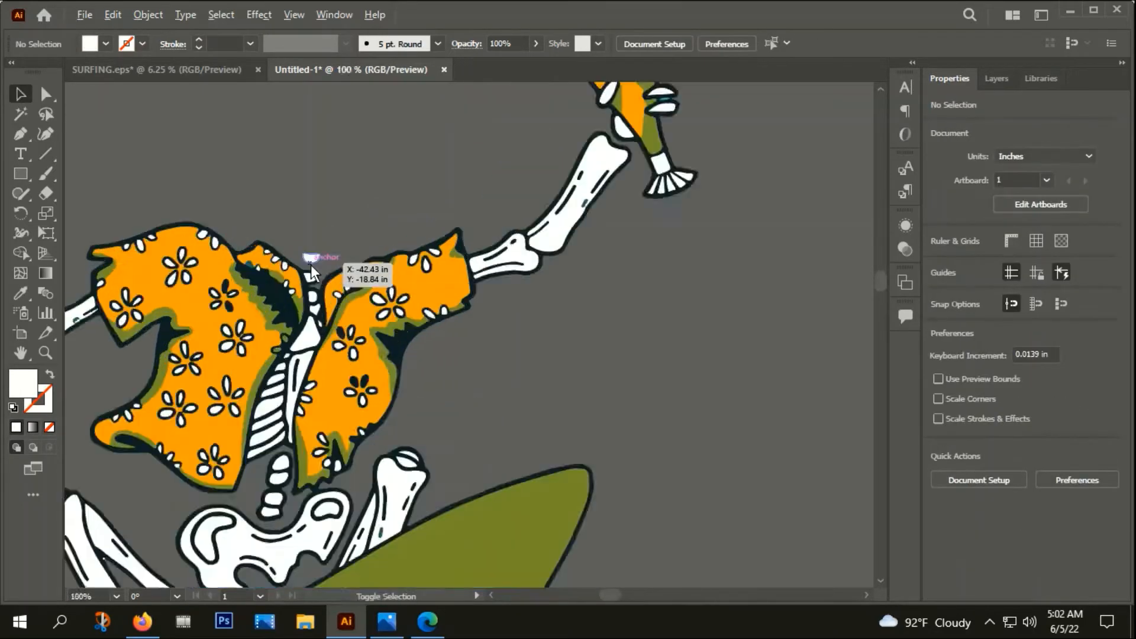
scroll(311, 265, "up", 1)
left_click(312, 260)
left_click_drag(311, 259, 310, 234)
left_click_drag(310, 235, 312, 197)
left_click(313, 194)
left_click(378, 202)
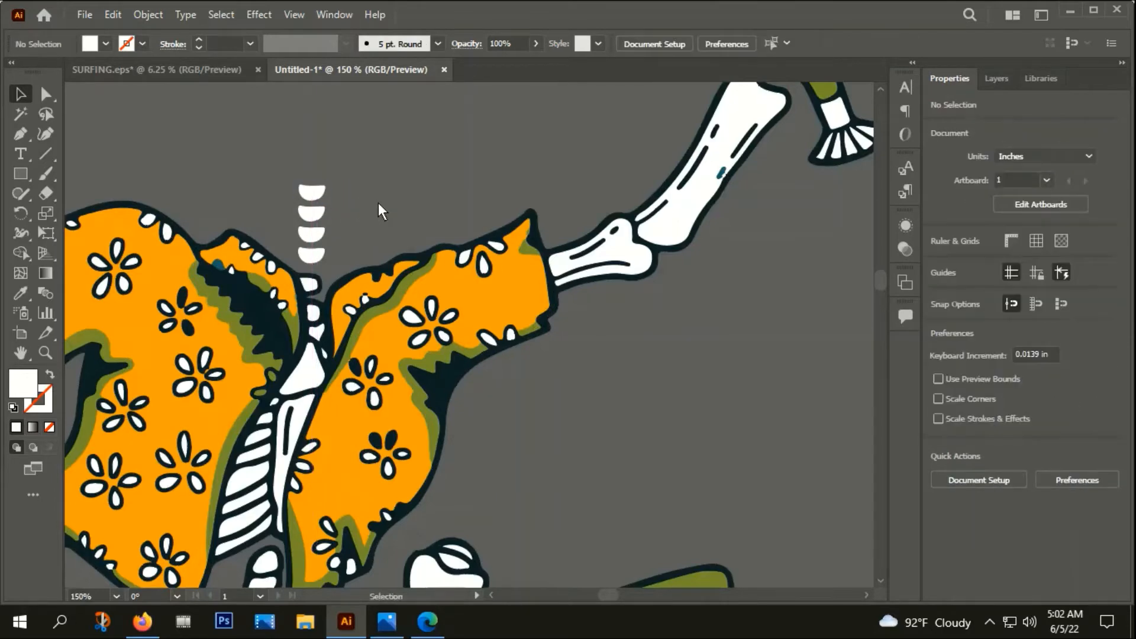
Step: Move the black-and-white capped skull artwork above the T-shirt reference image, to the right of the traced skeleton surfer
scroll(378, 203, "down", 10)
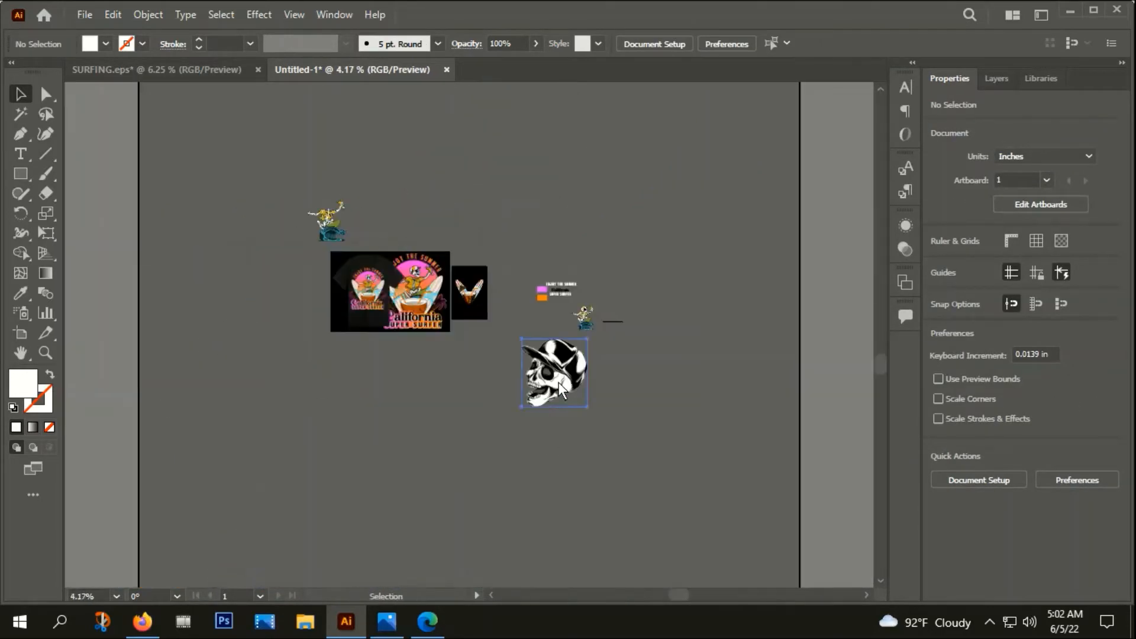
left_click(559, 382)
scroll(566, 388, "up", 3)
scroll(566, 388, "down", 2)
left_click_drag(599, 450, 661, 503)
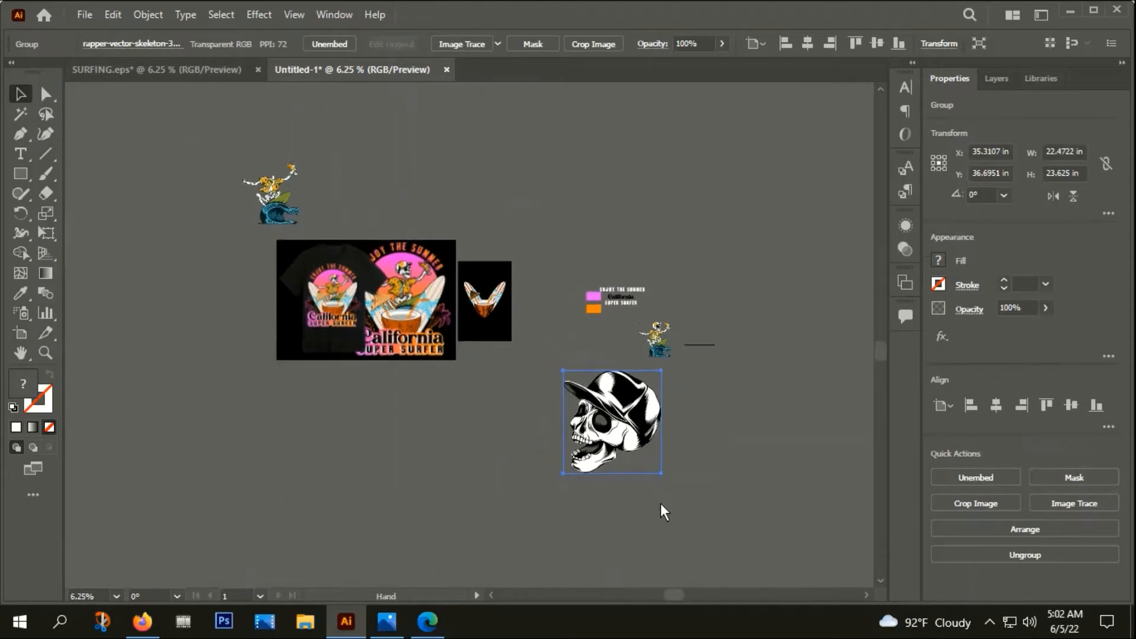
left_click_drag(657, 462, 452, 190)
left_click_drag(452, 190, 486, 277)
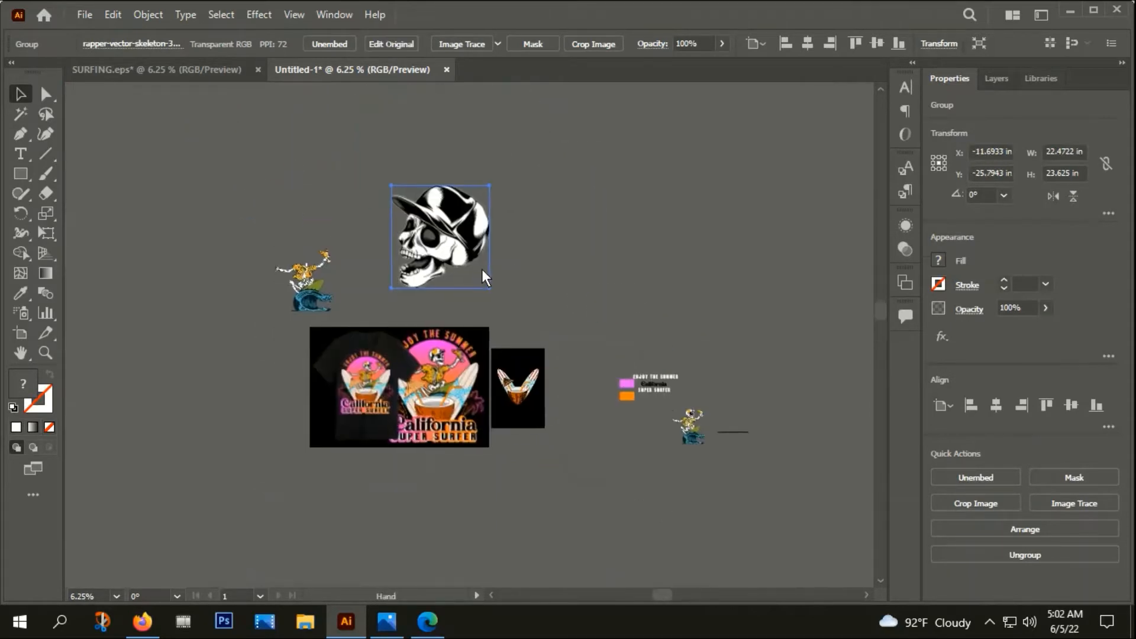
scroll(453, 228, "up", 3)
left_click_drag(441, 247, 418, 243)
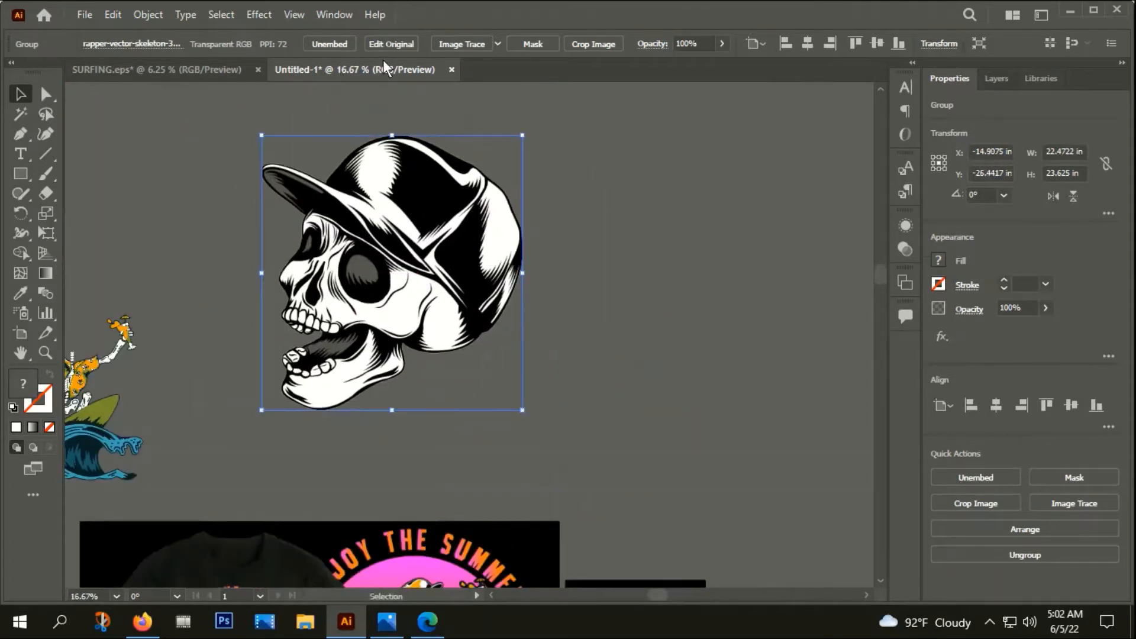
Step: Image-trace the capped skull picture with the default preset and expand the result into ungrouped vector paths
left_click(451, 43)
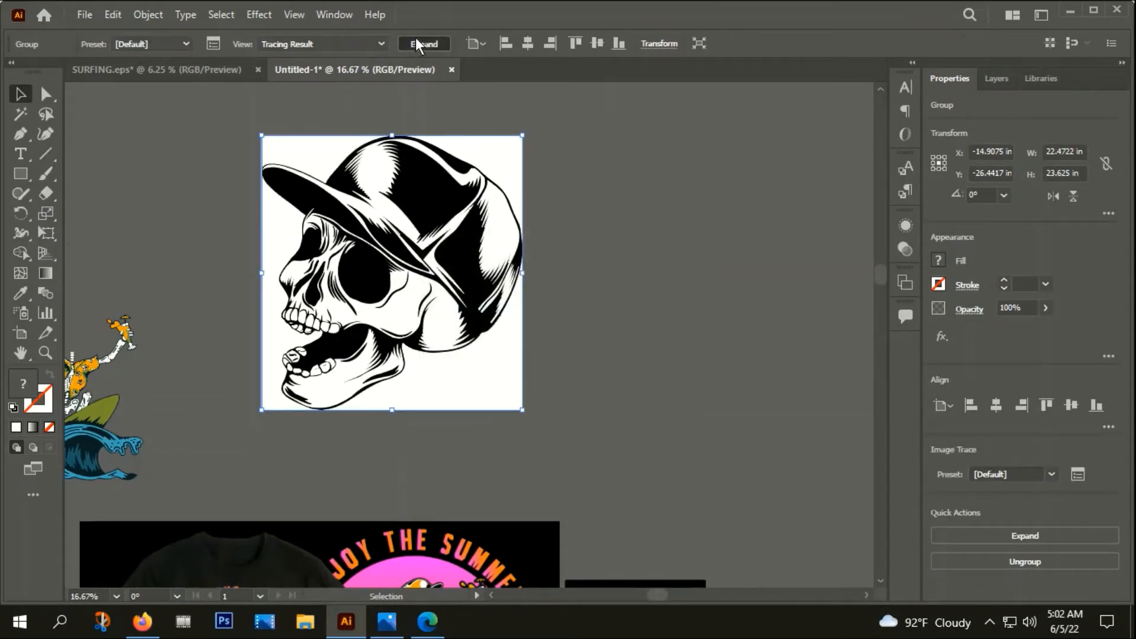
left_click(416, 44)
right_click(404, 214)
left_click(489, 367)
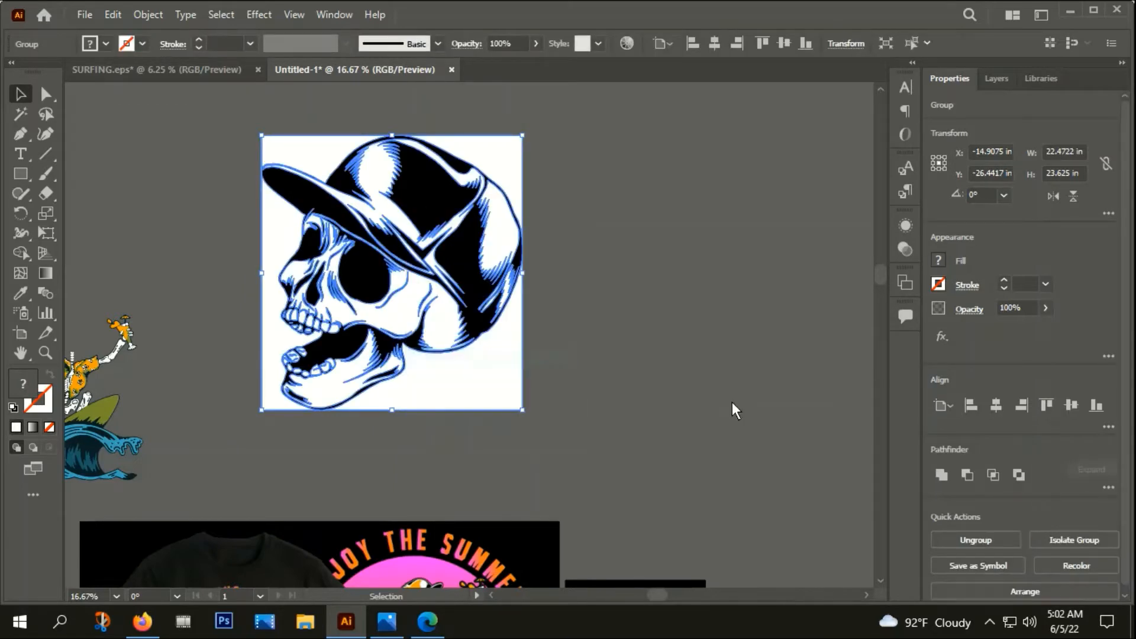
left_click(736, 410)
left_click(476, 391)
key("Delete")
key("ctrl+z")
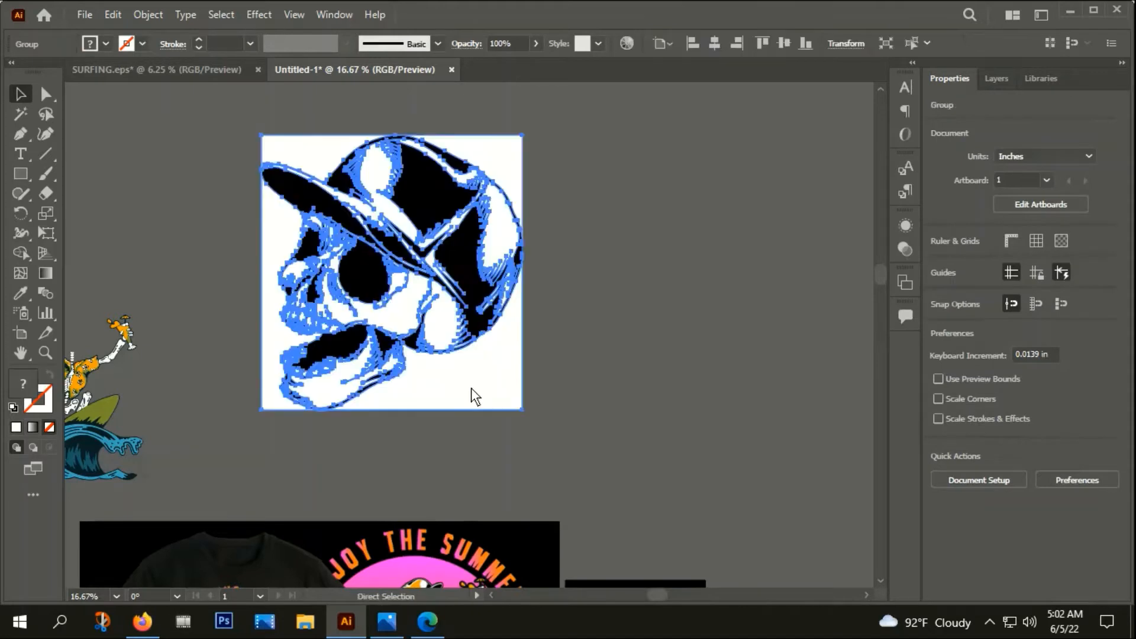
Step: Ungroup the expanded skull artwork and delete the white background shapes surrounding the capped skull
right_click(403, 226)
left_click(475, 360)
left_click(644, 410)
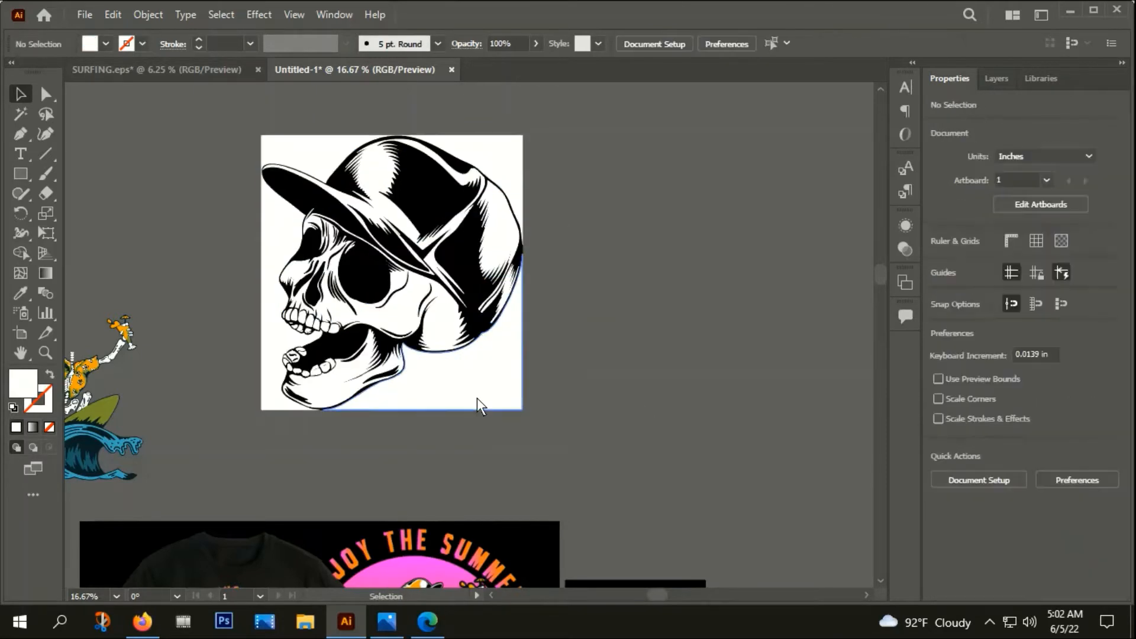
left_click(477, 397)
key("Delete")
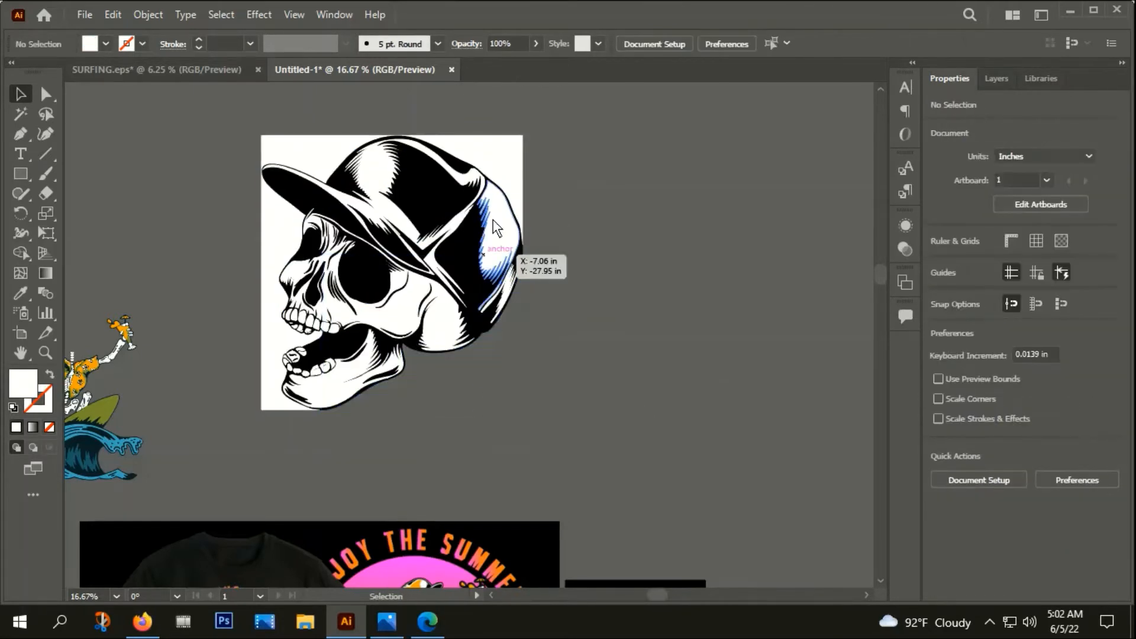
left_click(504, 159)
key("Delete")
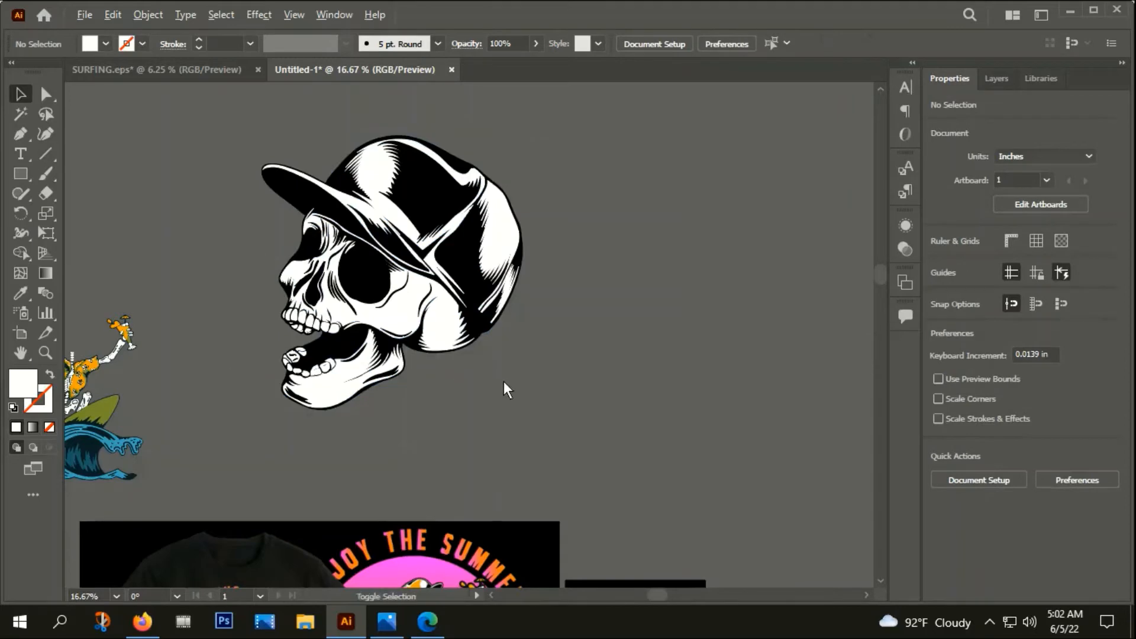
scroll(508, 382, "down", 2)
scroll(457, 396, "up", 2)
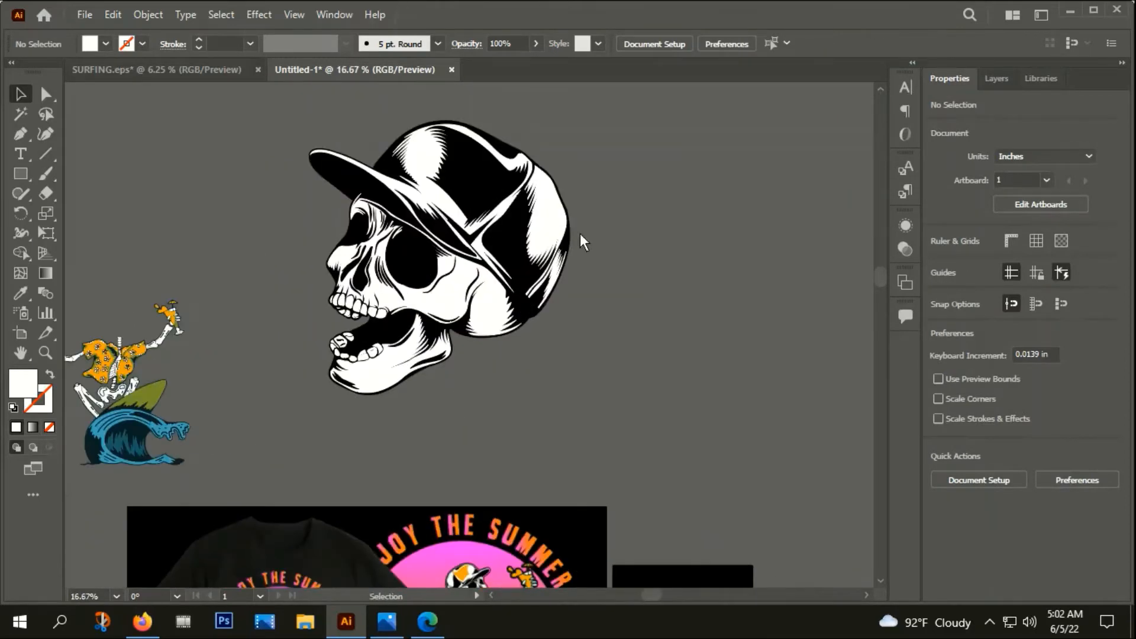
scroll(529, 322, "down", 3)
left_click_drag(605, 274, 598, 239)
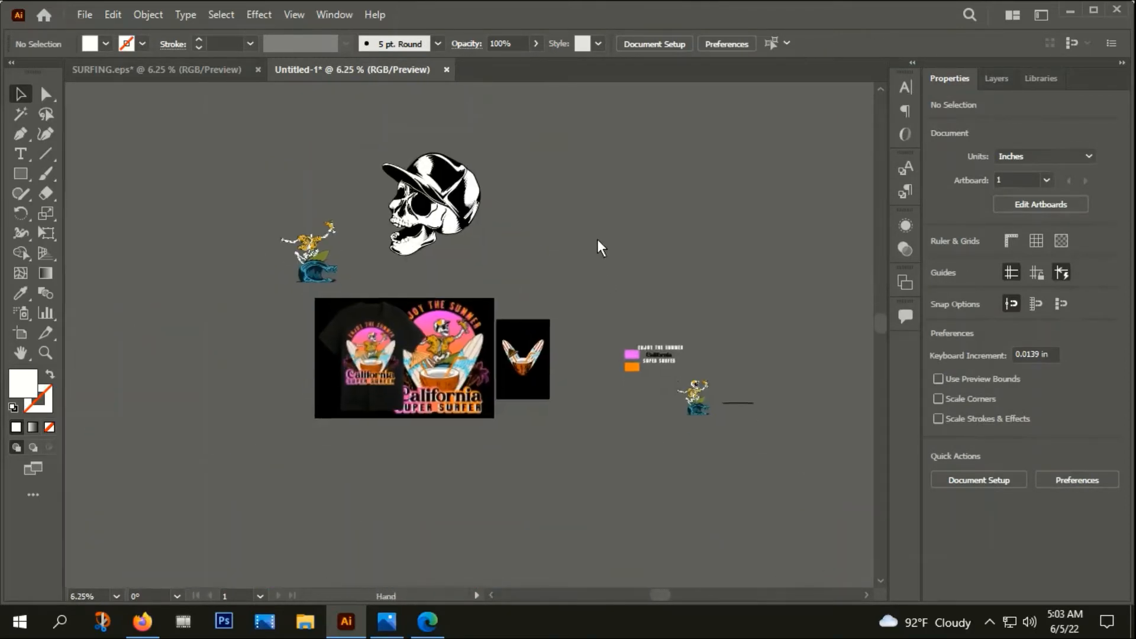
left_click(22, 112)
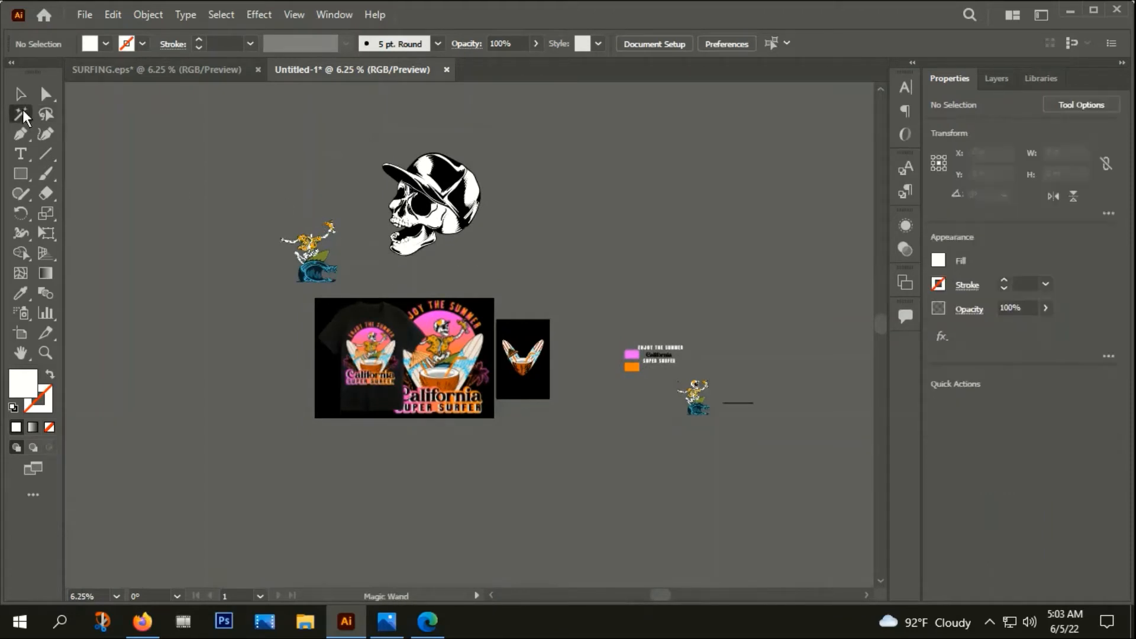
left_click(438, 219)
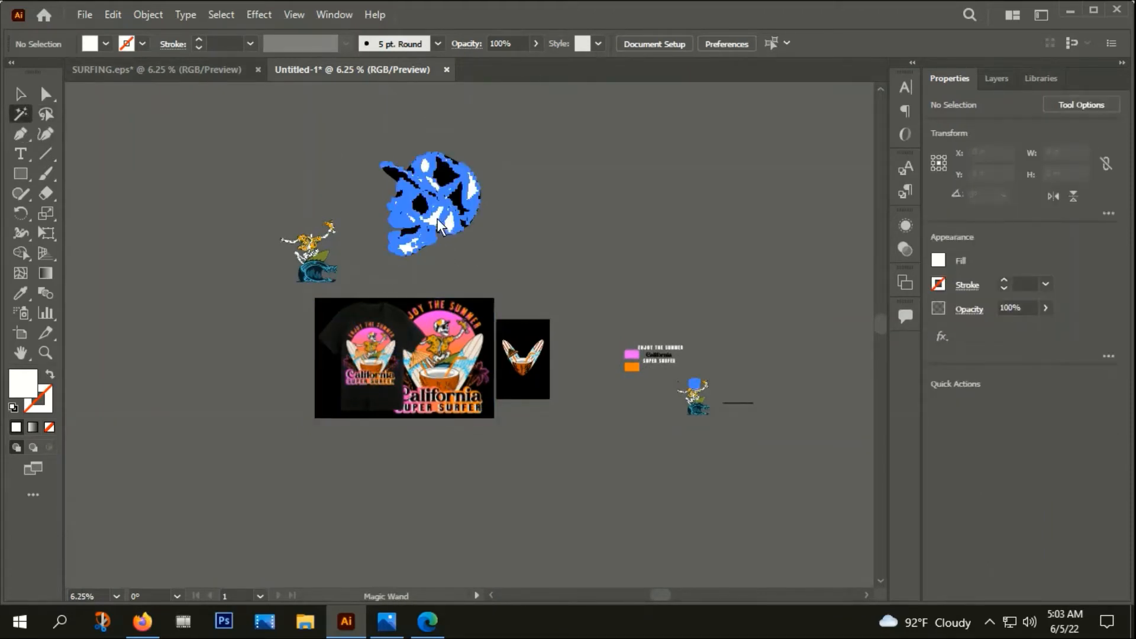
key("ctrl+minus")
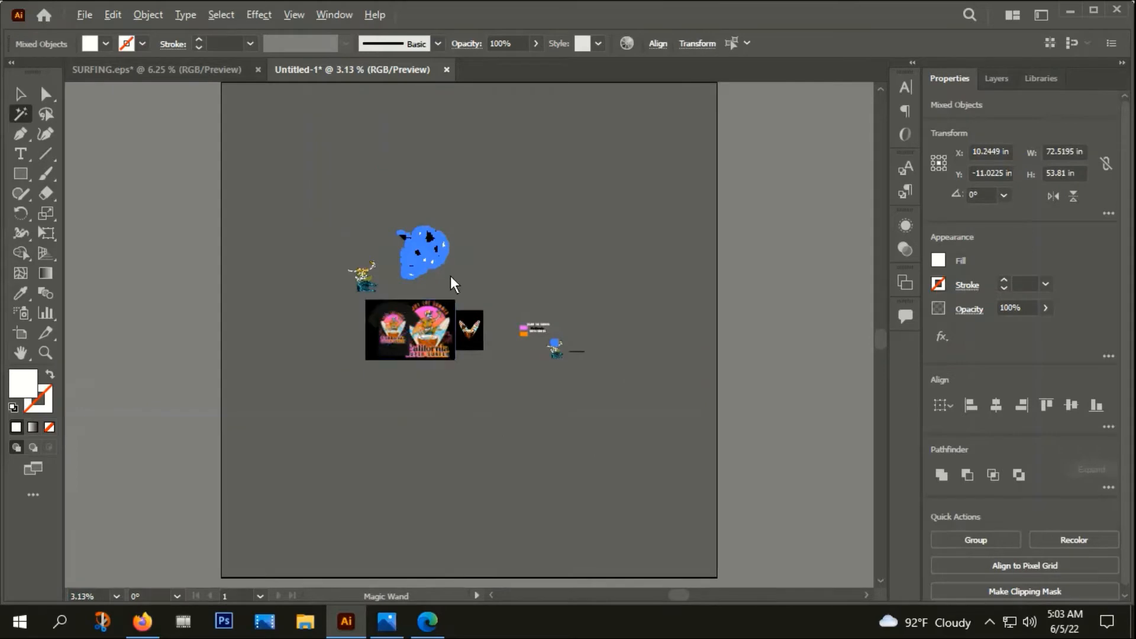
scroll(450, 275, "up", 3)
key("v")
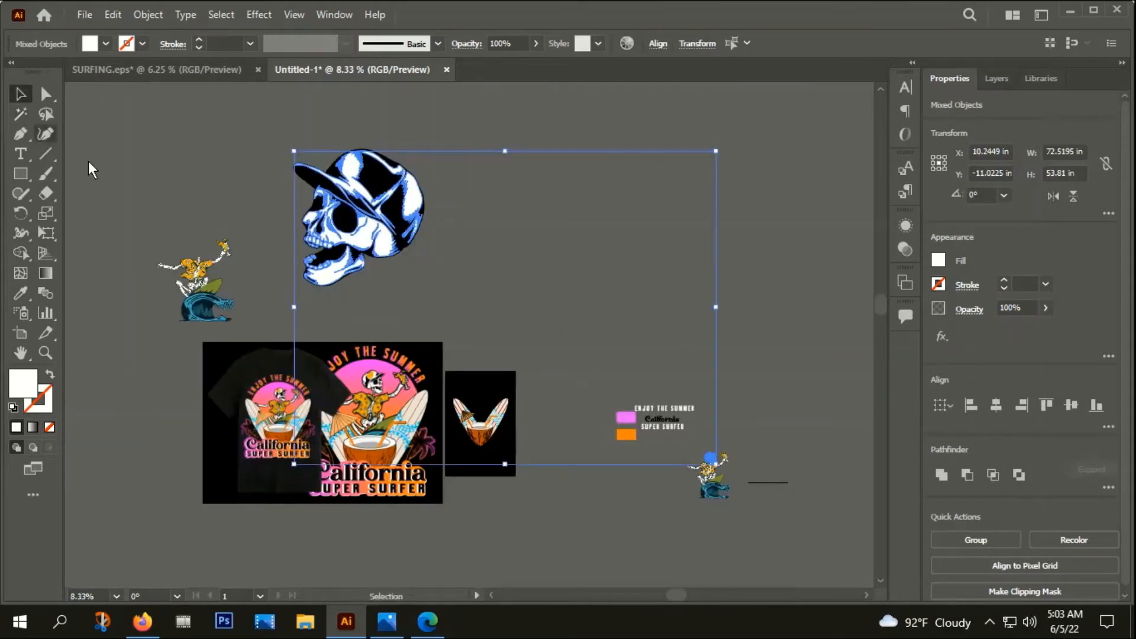
Step: Delete the spare skeleton surfer and the stray line below the color swatches and text
left_click(90, 169)
left_click(772, 482)
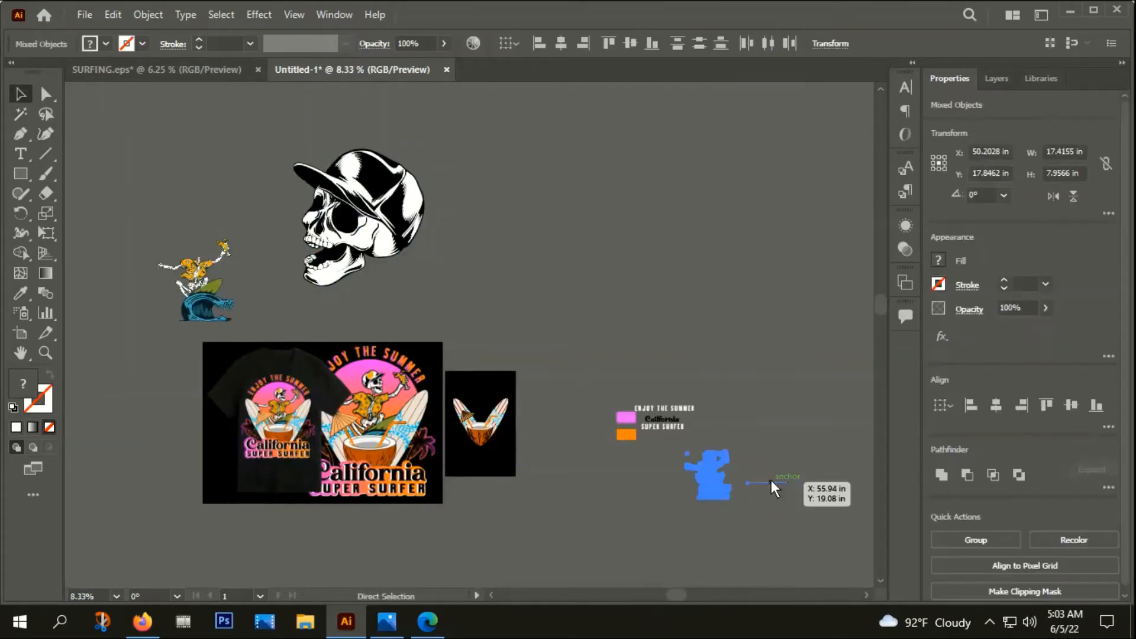
key("Delete")
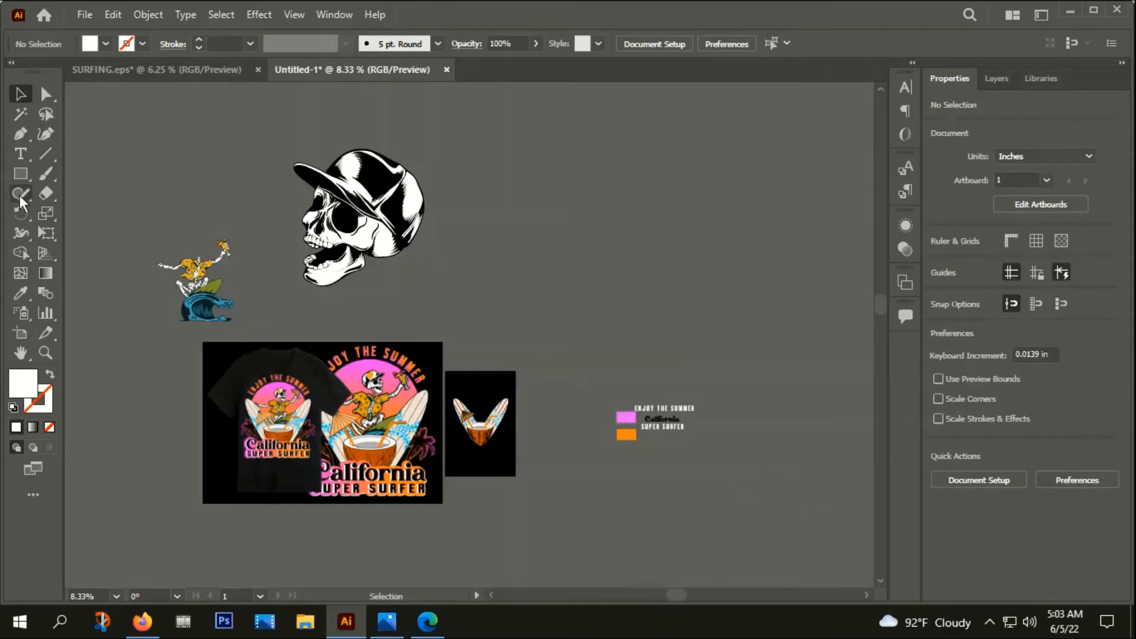
Step: Select all white areas of the capped skull with the Magic Wand and group them
left_click(20, 113)
scroll(367, 267, "up", 5)
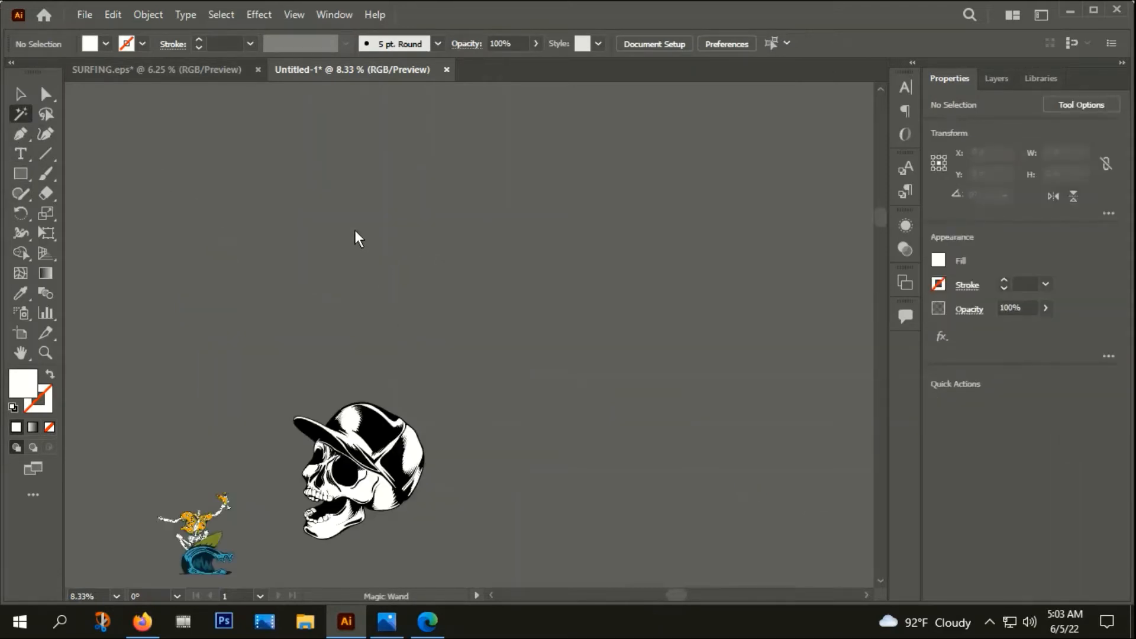
left_click(363, 496)
left_click(20, 94)
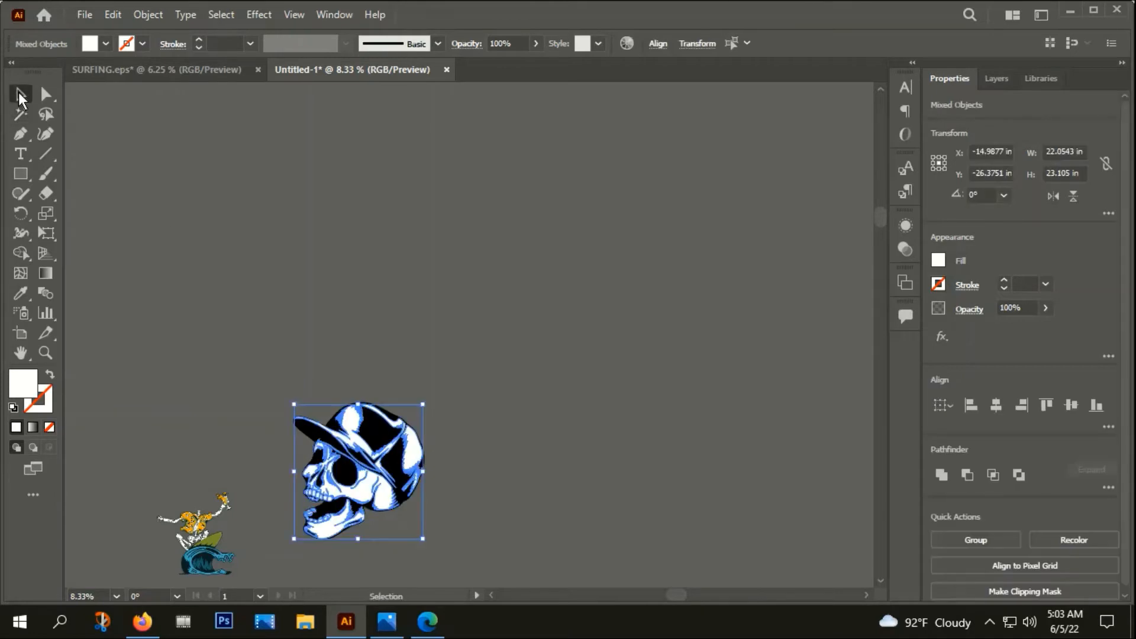
right_click(373, 493)
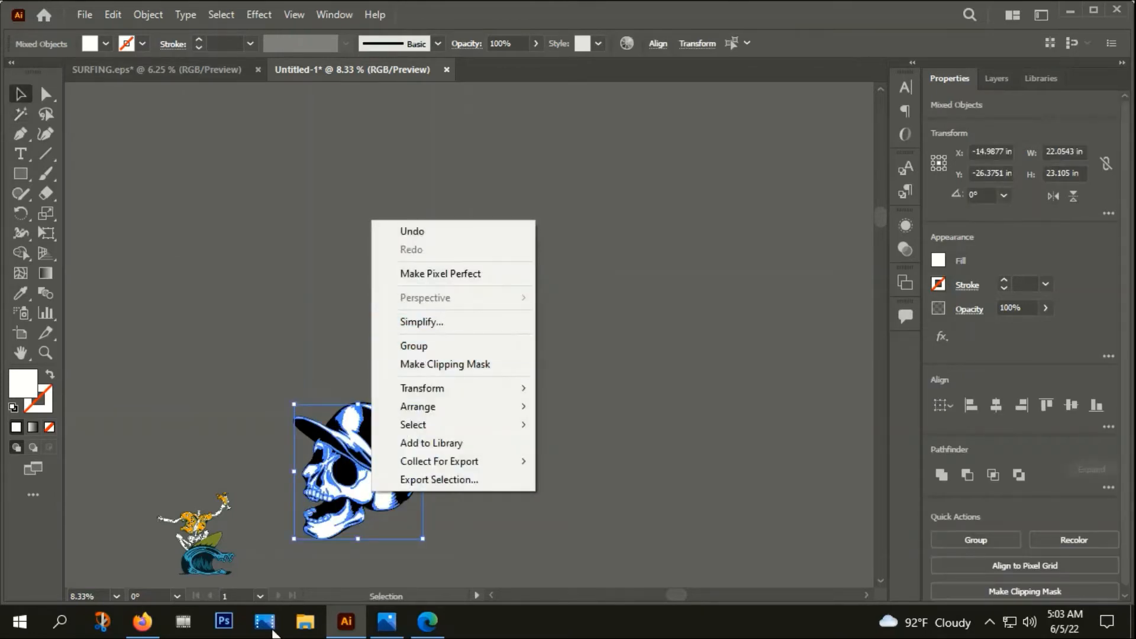
left_click(414, 347)
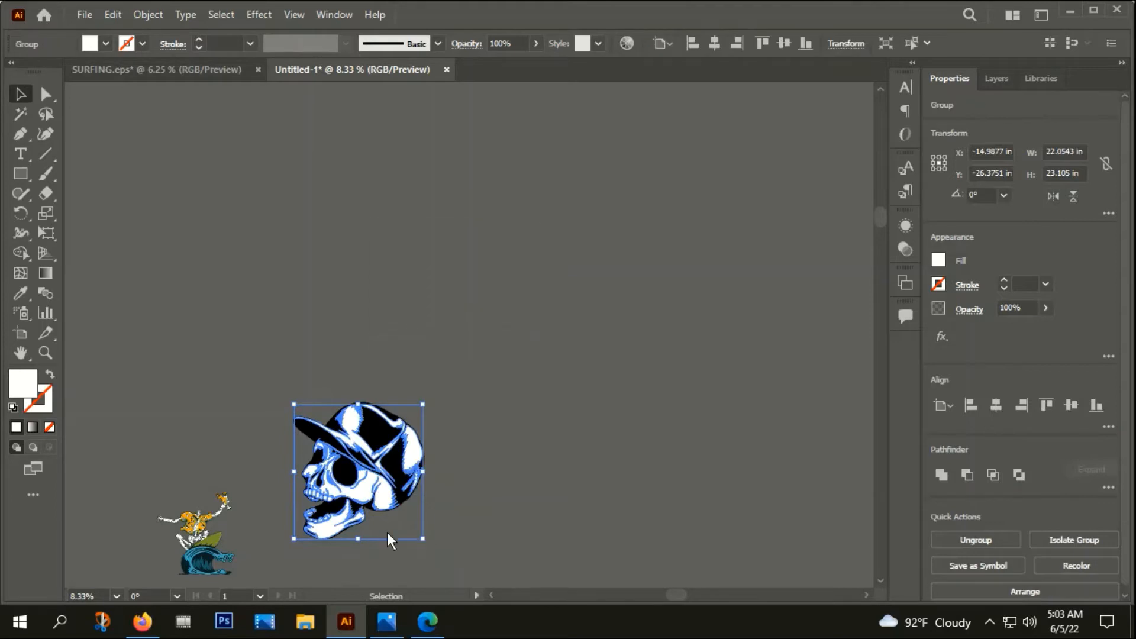
Step: Try to recolor the grouped white skull areas with a fill from the orange hue range
double_click(28, 382)
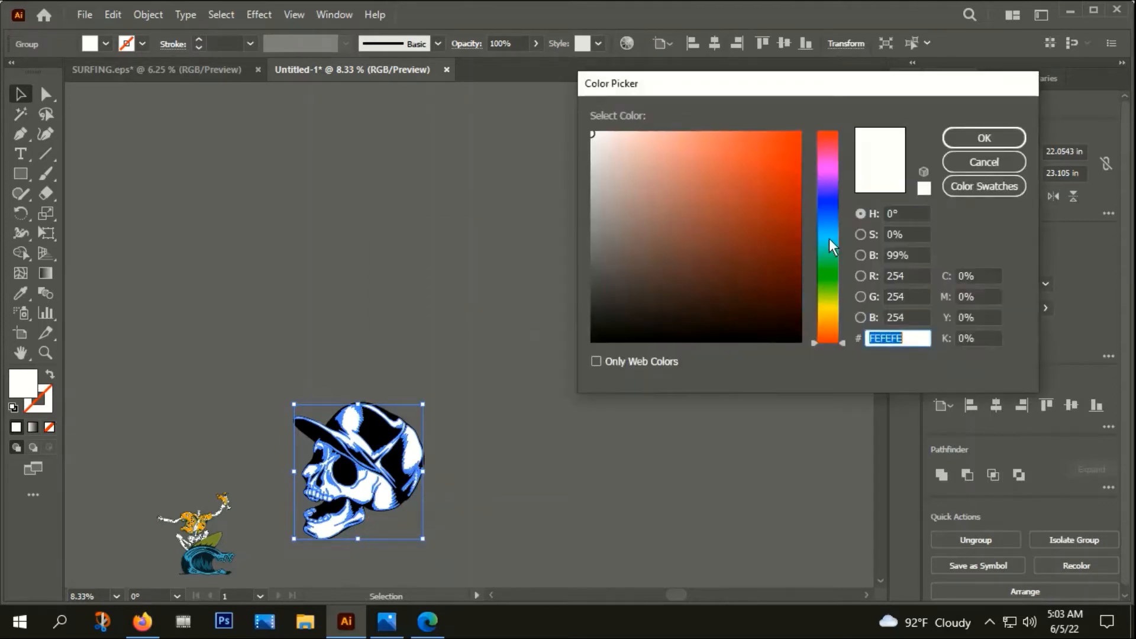
left_click(828, 322)
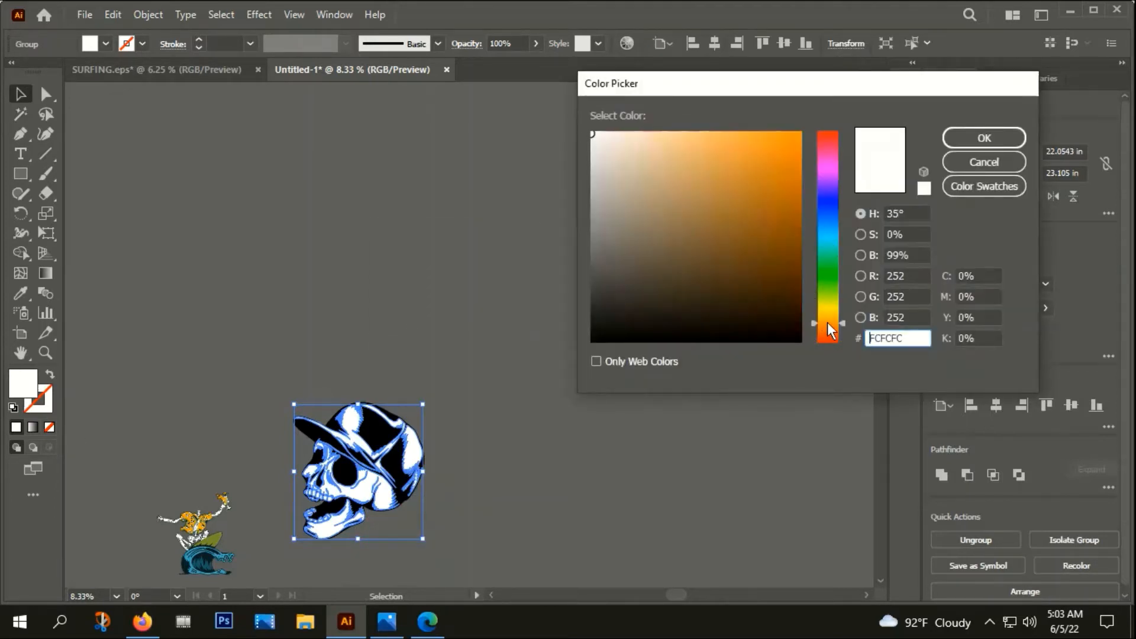
left_click(711, 136)
left_click(954, 136)
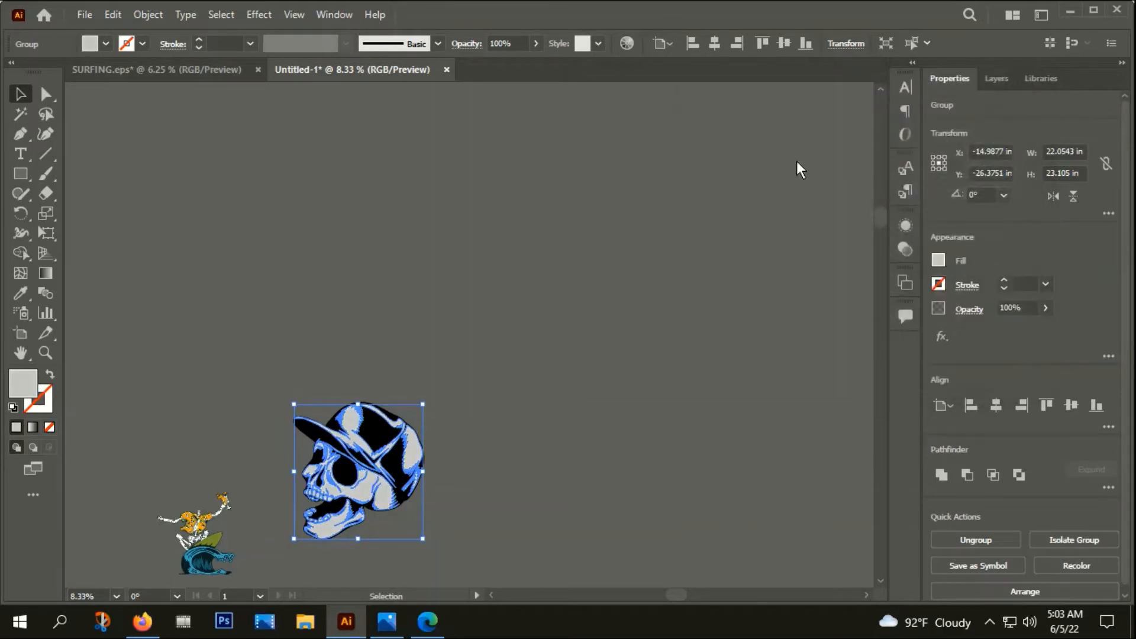
left_click(51, 372)
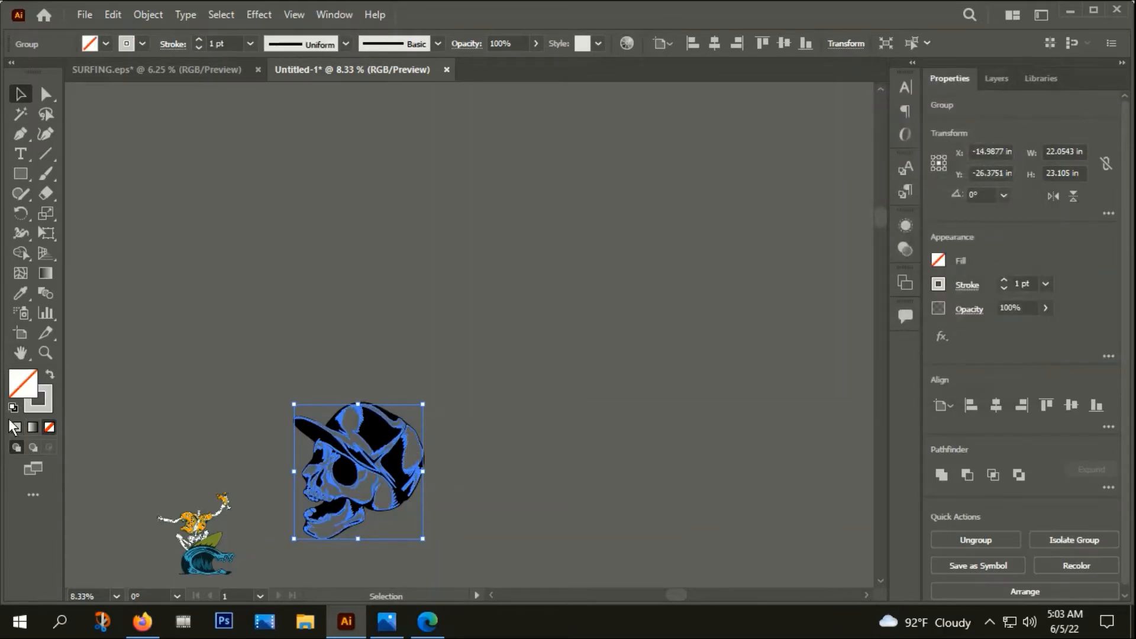
Step: Fill the grouped light areas of the capped skull with light orange F7AA77 and remove their stroke
double_click(20, 389)
left_click(831, 328)
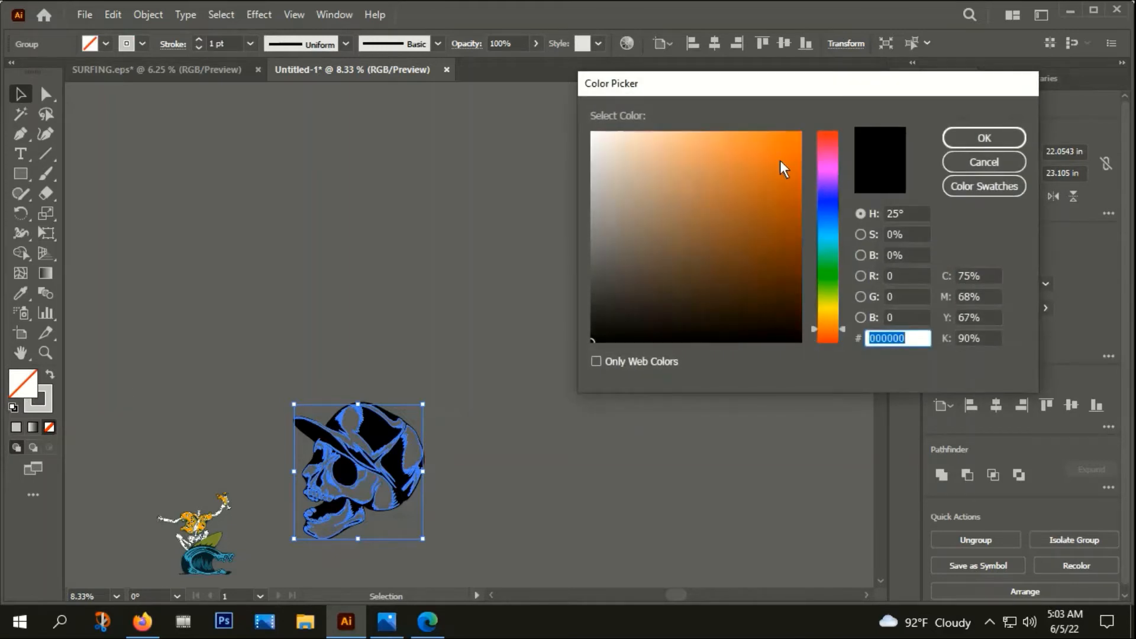
left_click(701, 138)
left_click(957, 138)
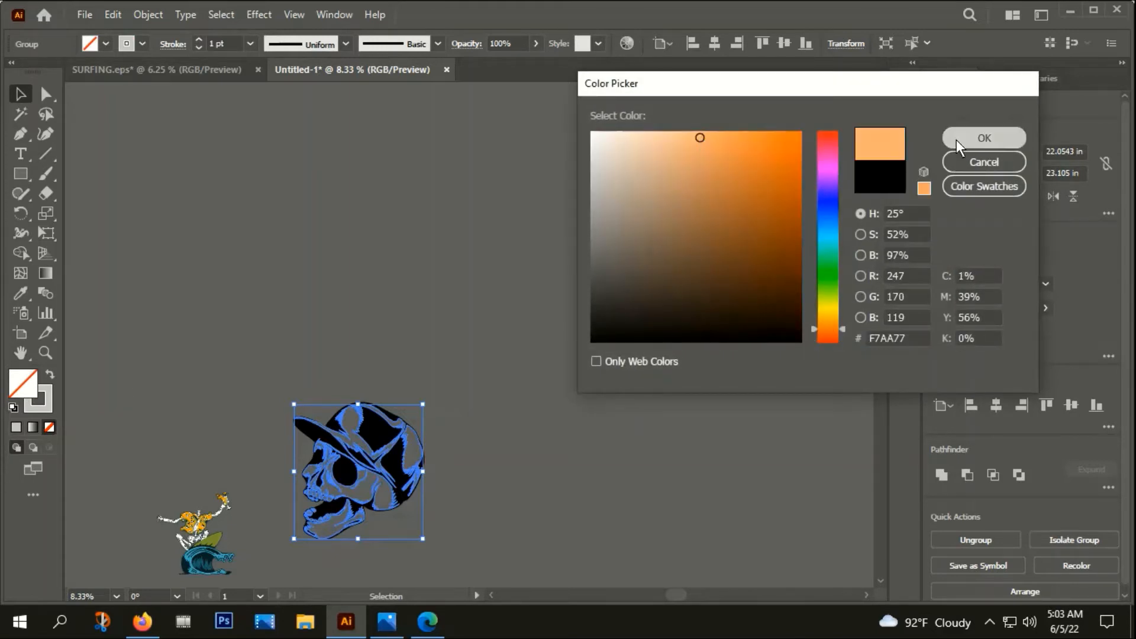
left_click(43, 400)
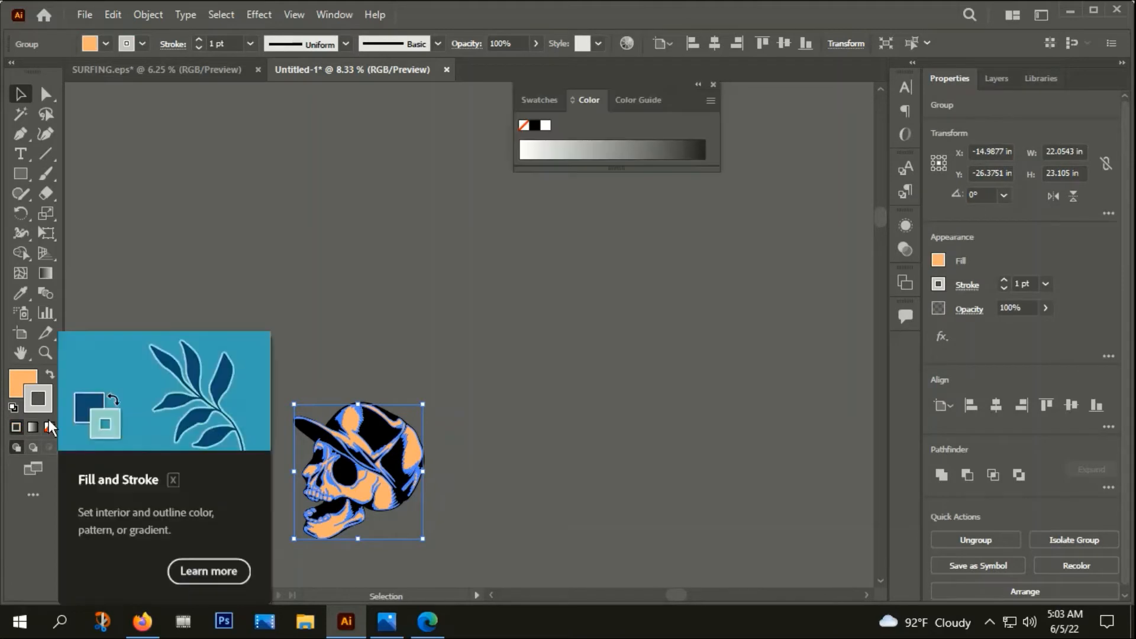
left_click(49, 428)
left_click(154, 379)
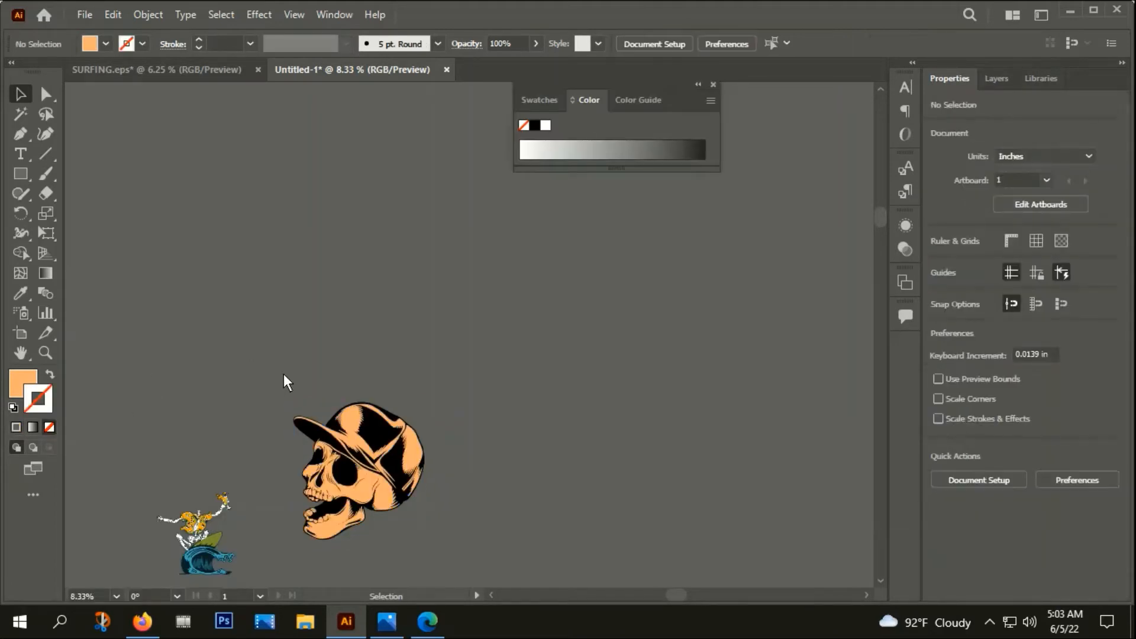
Step: Group the orange areas and the black linework of the capped skull into one object
left_click_drag(424, 569, 428, 570)
right_click(409, 429)
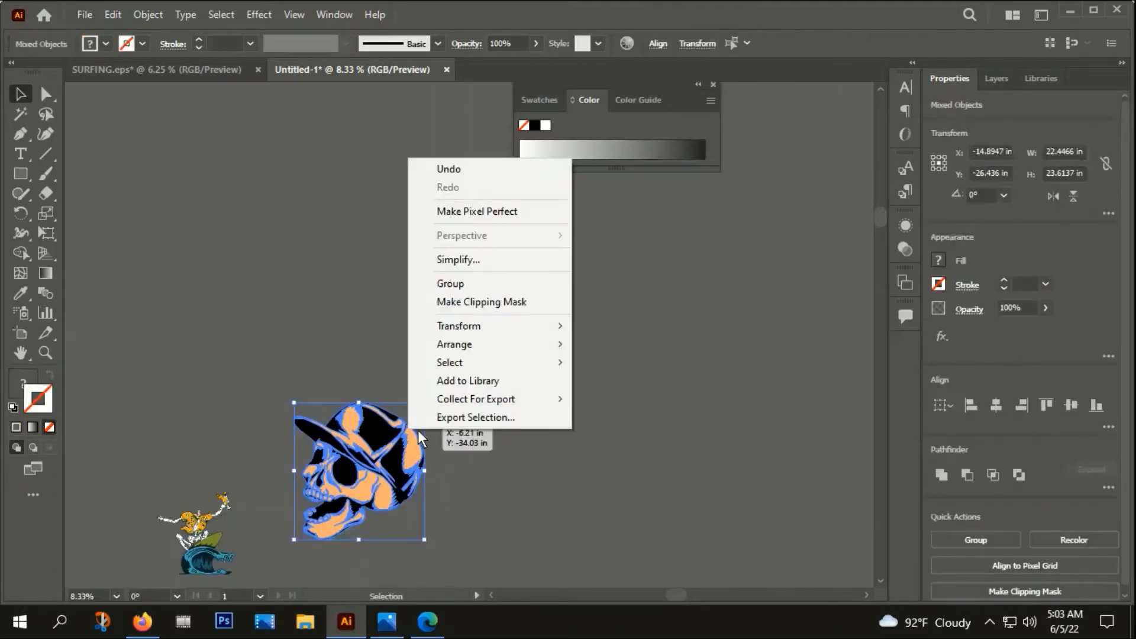
left_click(438, 287)
Step: Place a copy of the skull reflected across the vertical axis over the skeleton surfer, and move the original skull away to the upper right
right_click(335, 466)
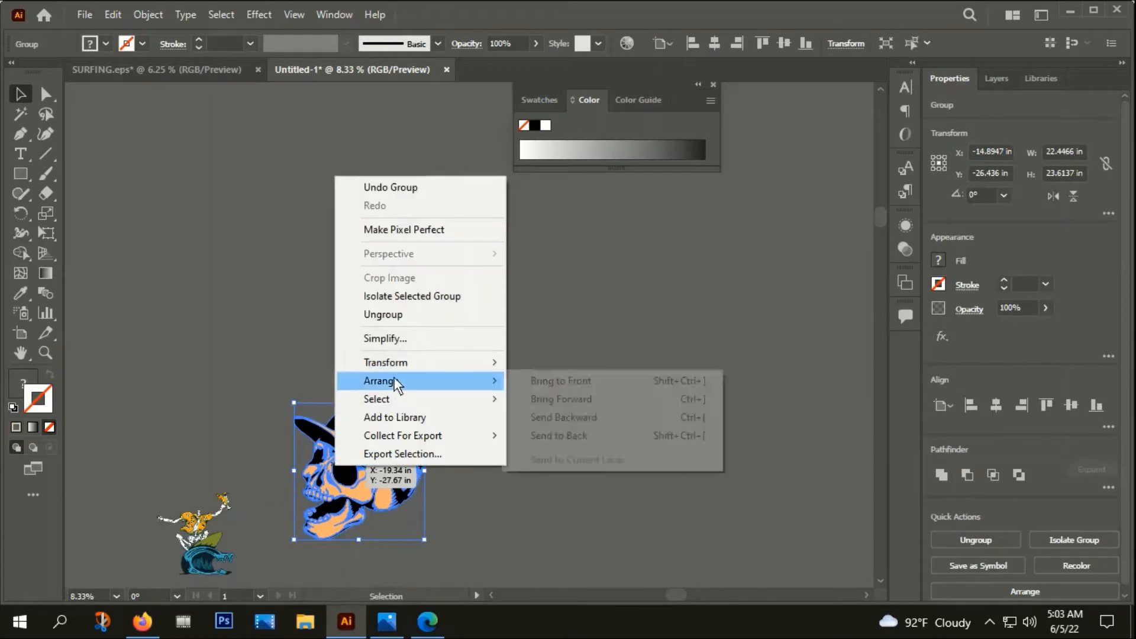
mouse_move(394, 367)
left_click(548, 423)
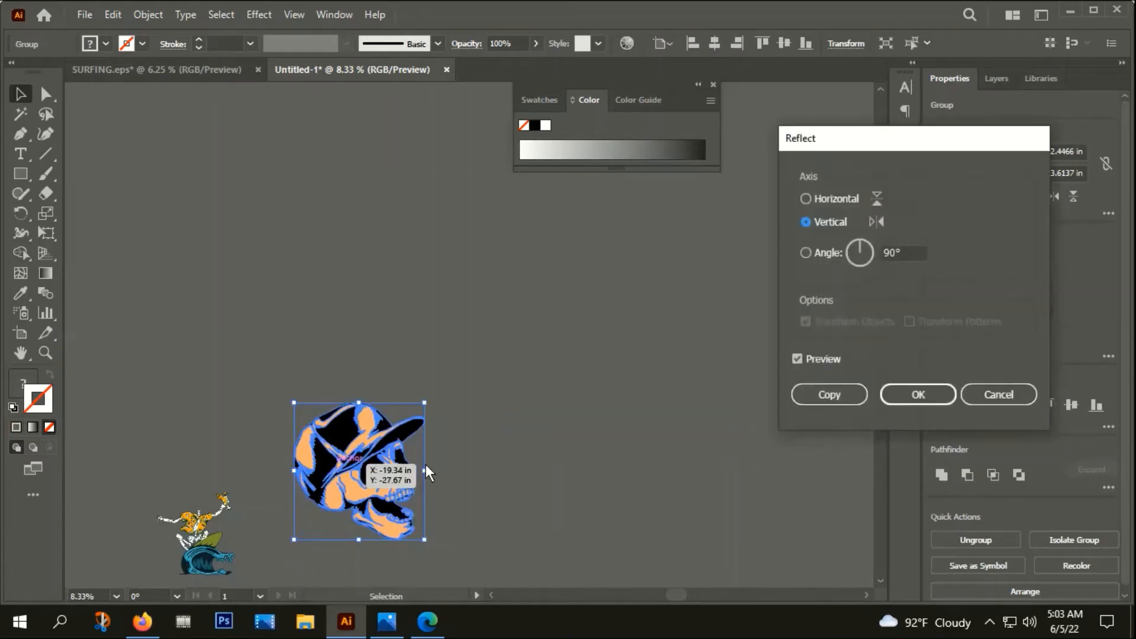
left_click(829, 394)
left_click_drag(307, 464, 148, 447)
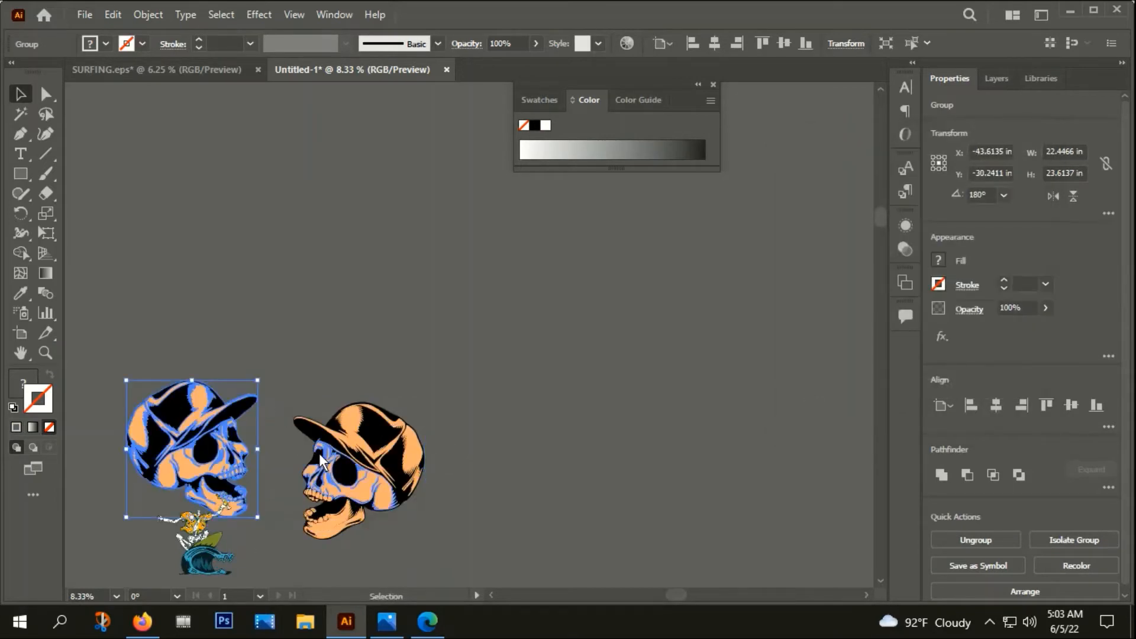
left_click(368, 503)
left_click_drag(367, 503, 577, 365)
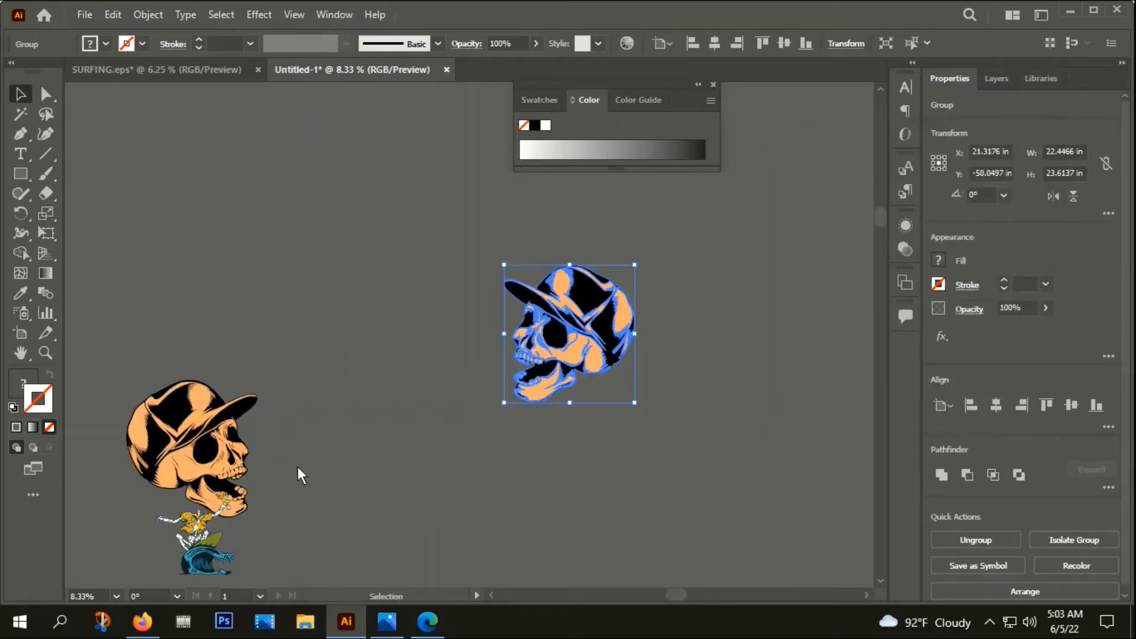
Step: Scale the reflected skull down to about 8.85 × 9.31 in and place it above the skeleton surfer's shirt
scroll(215, 507, "up", 3)
left_click(215, 507)
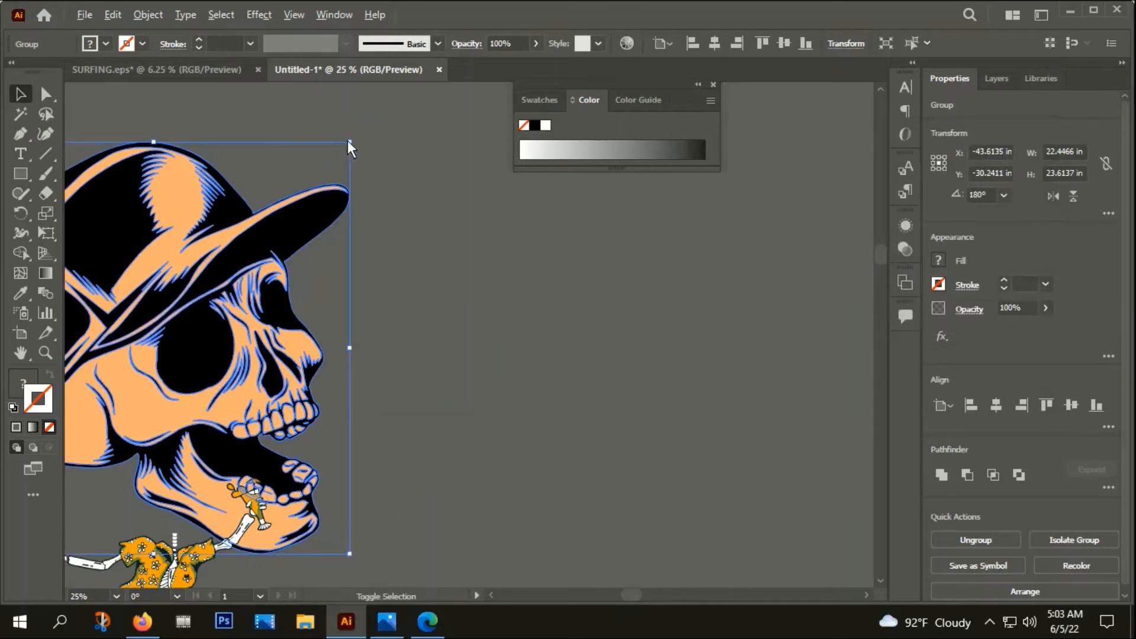
left_click_drag(347, 142, 243, 255)
left_click_drag(382, 474, 554, 304)
left_click_drag(349, 200, 350, 321)
scroll(351, 322, "up", 2)
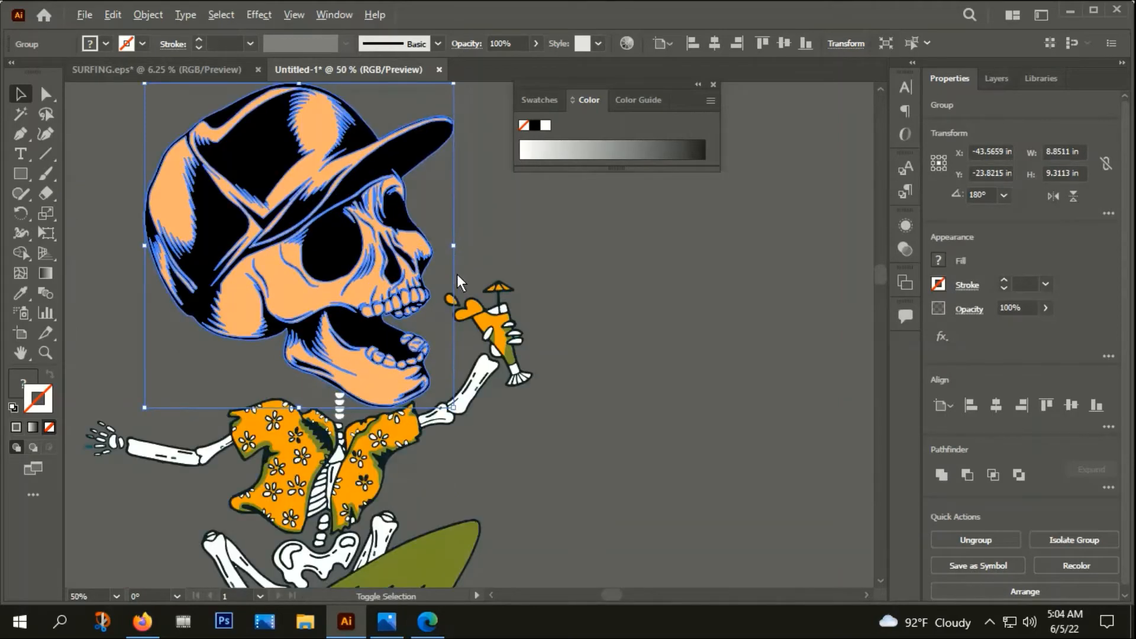
Step: Scale the capped skull down to about 2.08 × 2.18 in and seat it on the skeleton surfer's neck
left_click_drag(452, 244, 361, 289)
left_click_drag(292, 268, 346, 367)
scroll(346, 367, "up", 3)
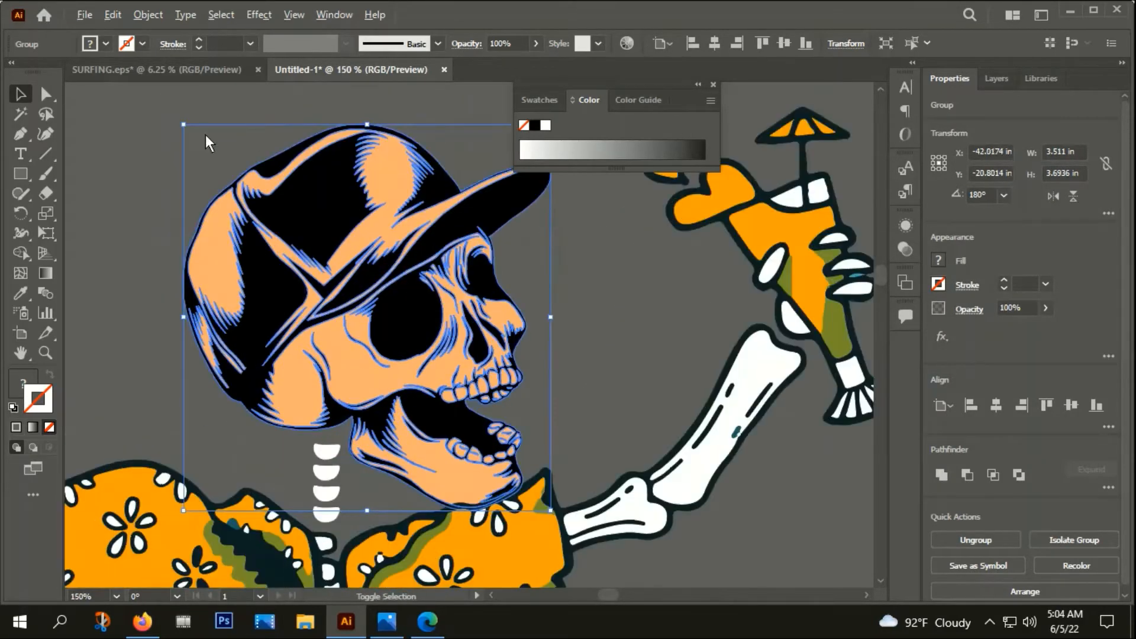
left_click_drag(185, 126, 215, 201)
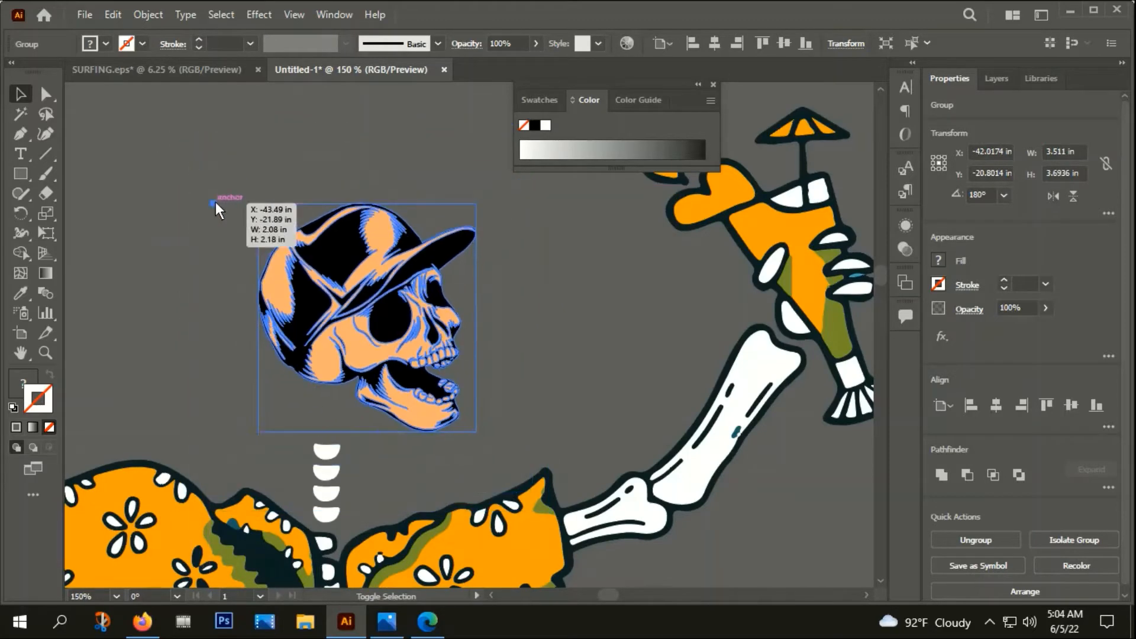
left_click_drag(376, 305, 365, 351)
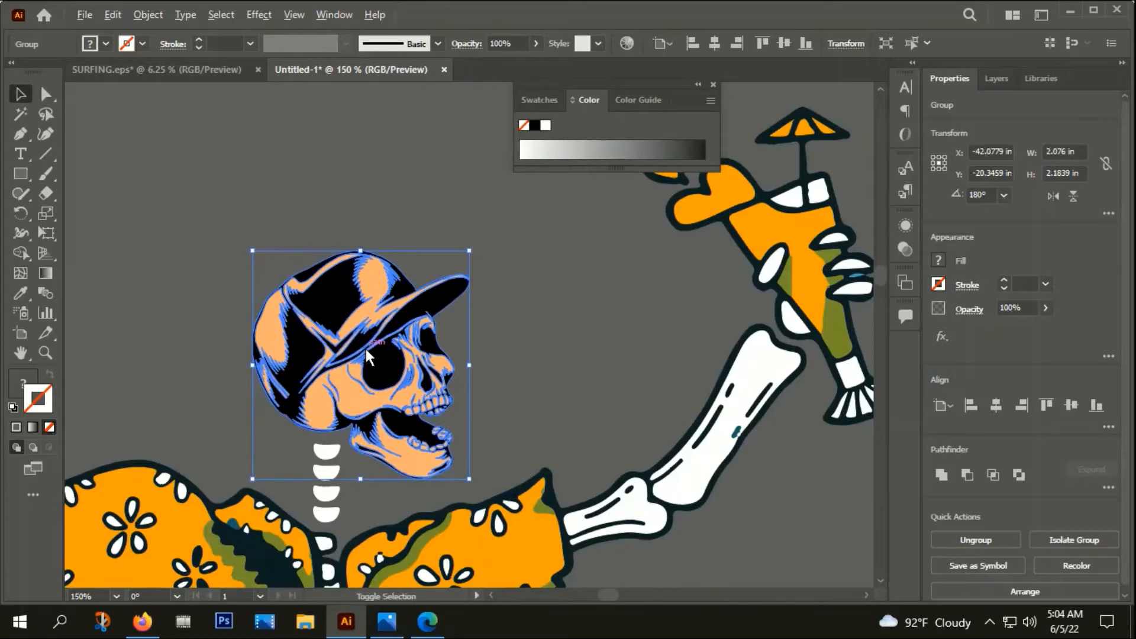
scroll(366, 349, "down", 4)
left_click(488, 395)
scroll(605, 368, "down", 3)
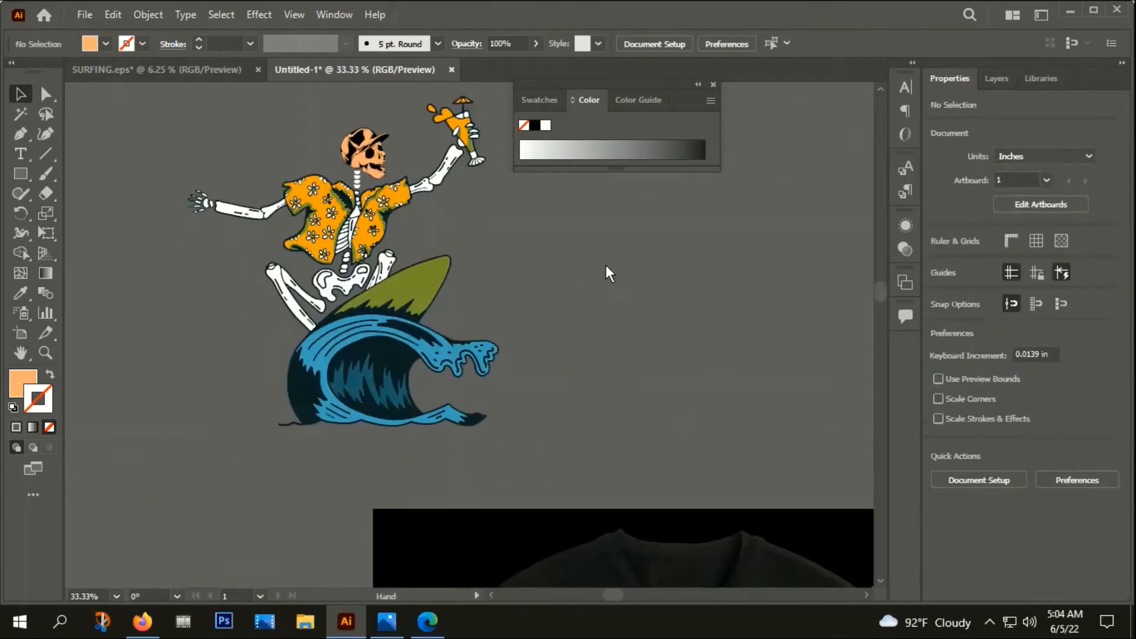
Step: Ungroup the capped skull on the skeleton surfer
scroll(347, 210, "up", 3)
left_click(345, 201)
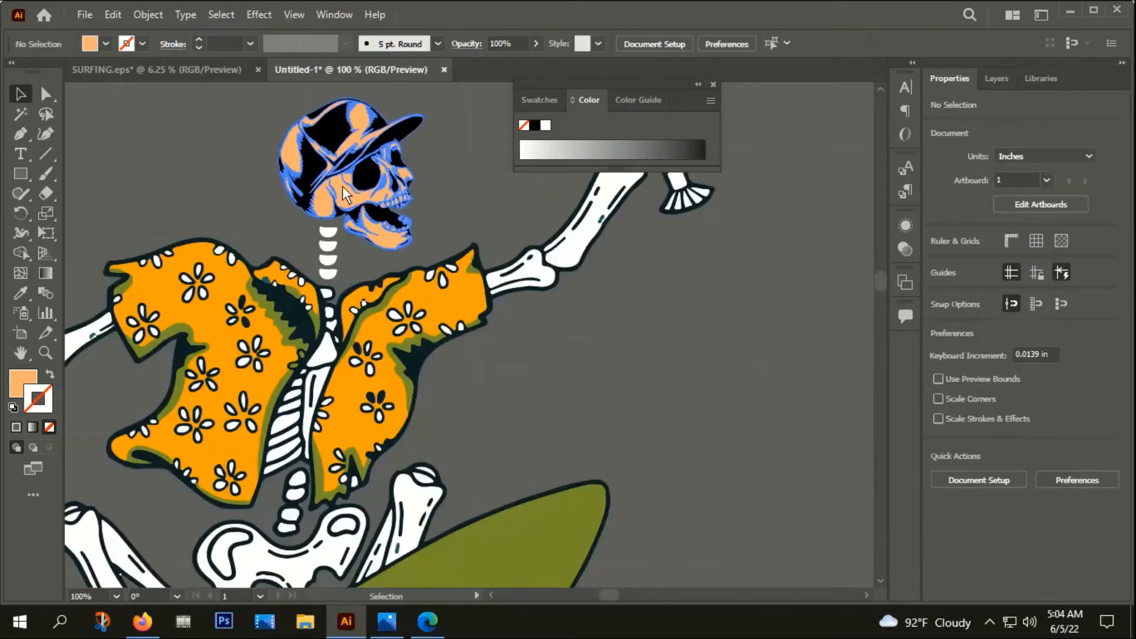
right_click(343, 186)
left_click(406, 324)
left_click(392, 250)
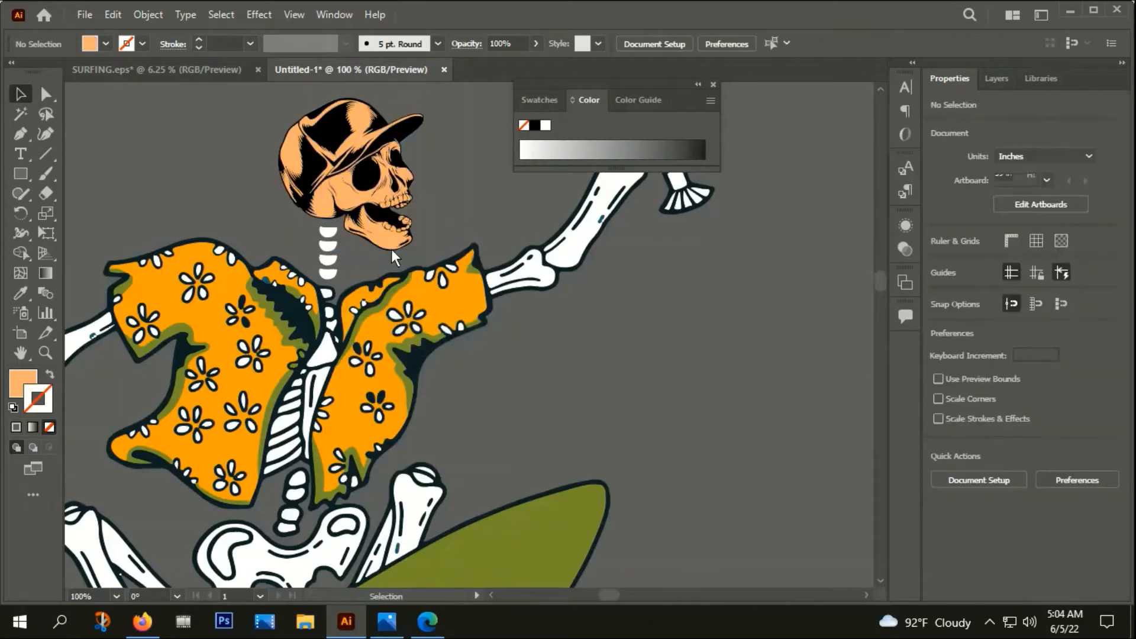
Step: Fill the skull's light orange areas with the white sampled from the raised arm bone
left_click(347, 192)
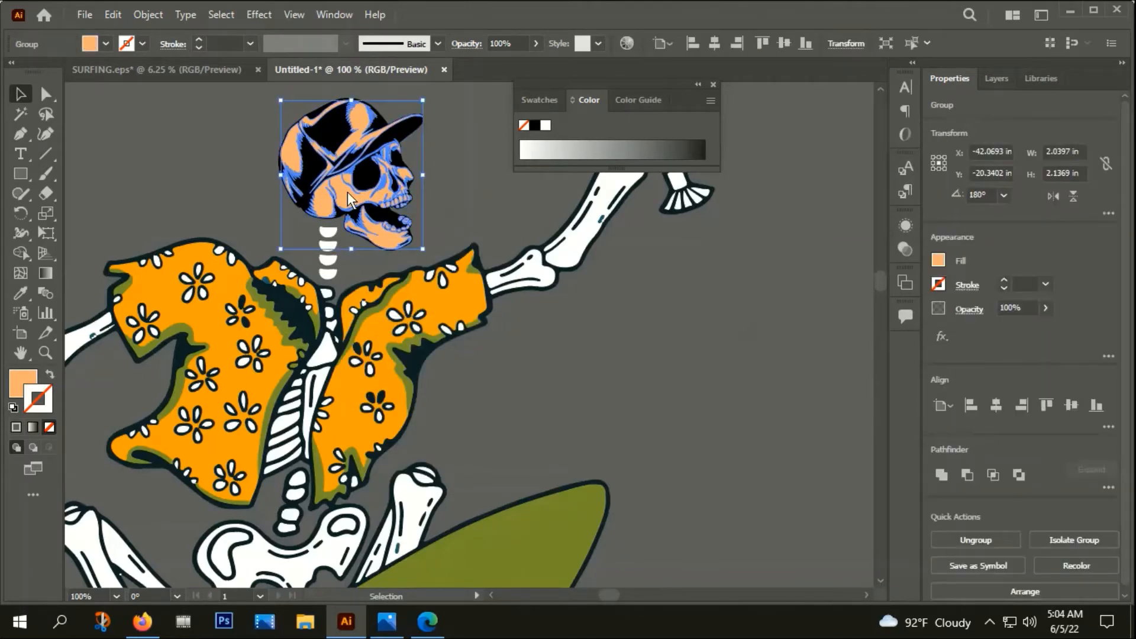
key("i")
left_click(573, 257)
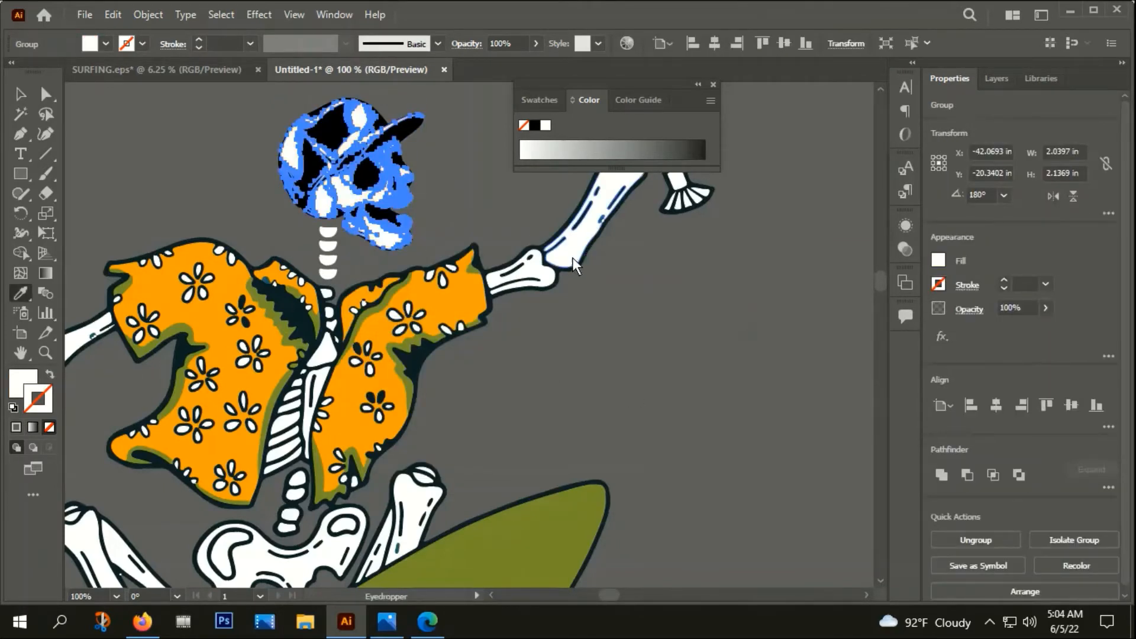
key("v")
left_click(226, 183)
scroll(226, 182, "down", 1)
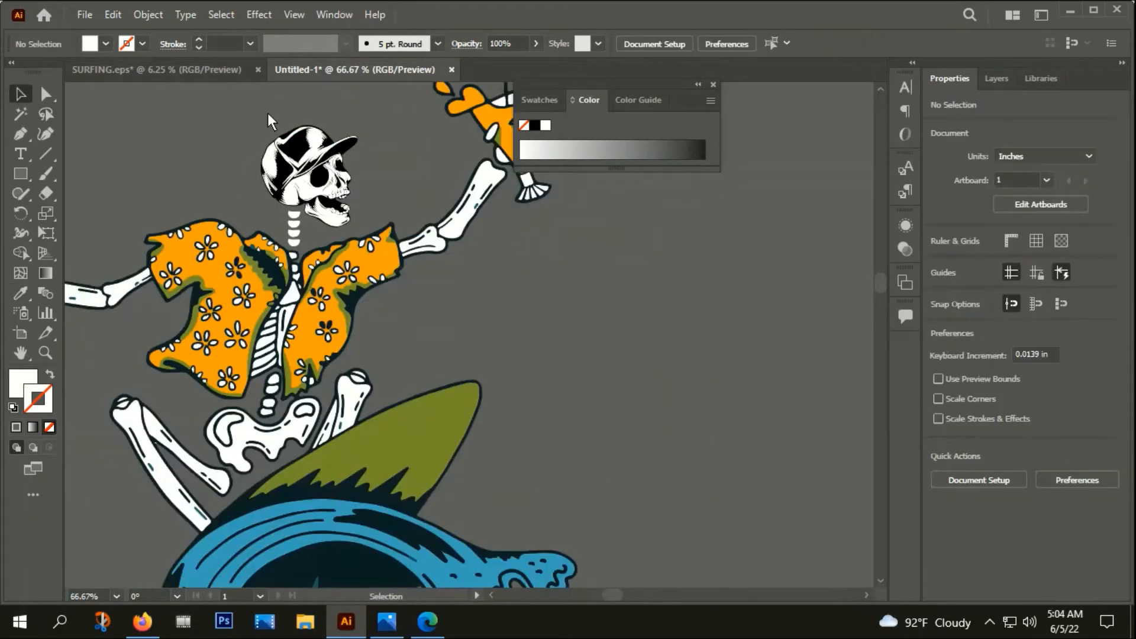
Step: Fill the large black panel of the skull's cap with the orange sampled from the shirt
left_click(300, 142)
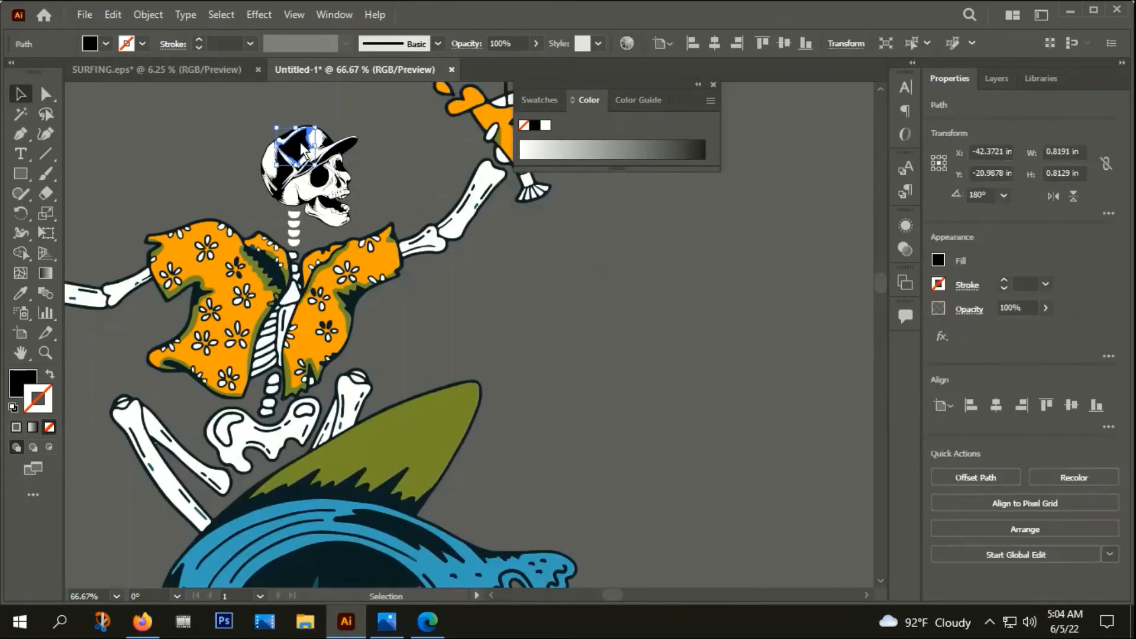
key("i")
left_click(372, 258)
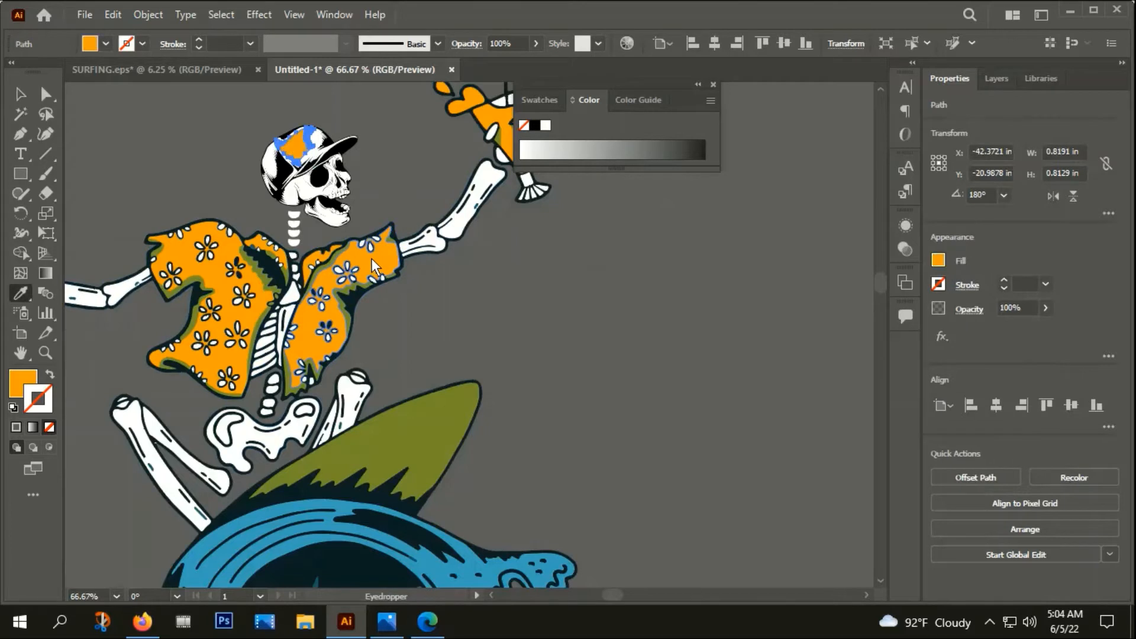
key("v")
left_click(239, 136)
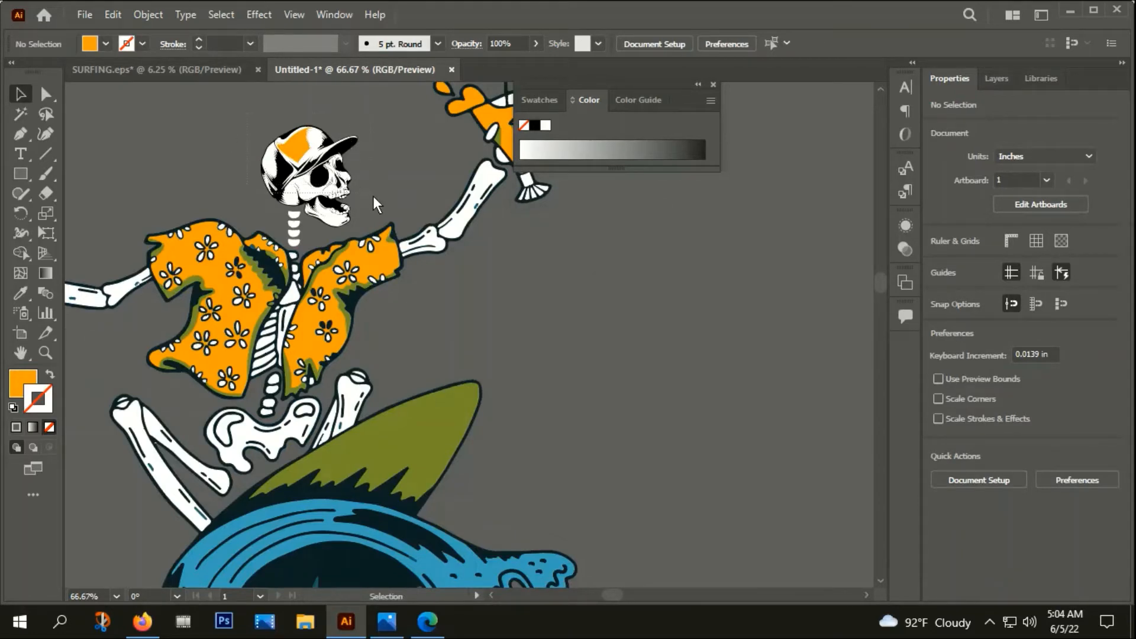
Step: Group all parts of the capped skull into one object
left_click_drag(373, 197, 349, 219)
scroll(348, 220, "up", 2)
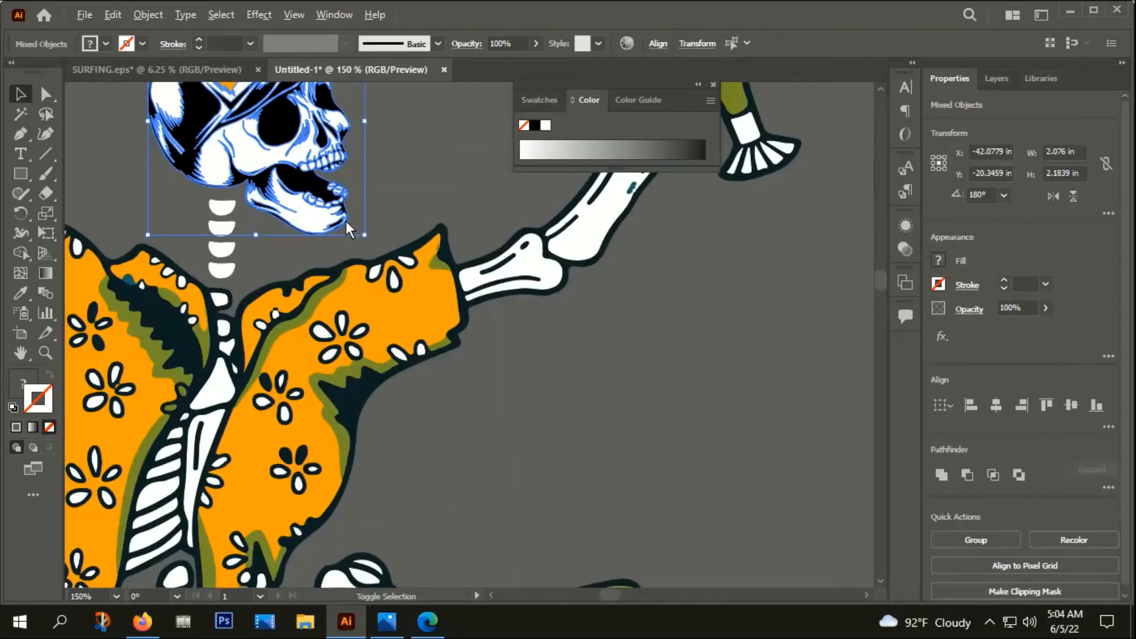
right_click(301, 182)
left_click(346, 303)
scroll(368, 254, "down", 4)
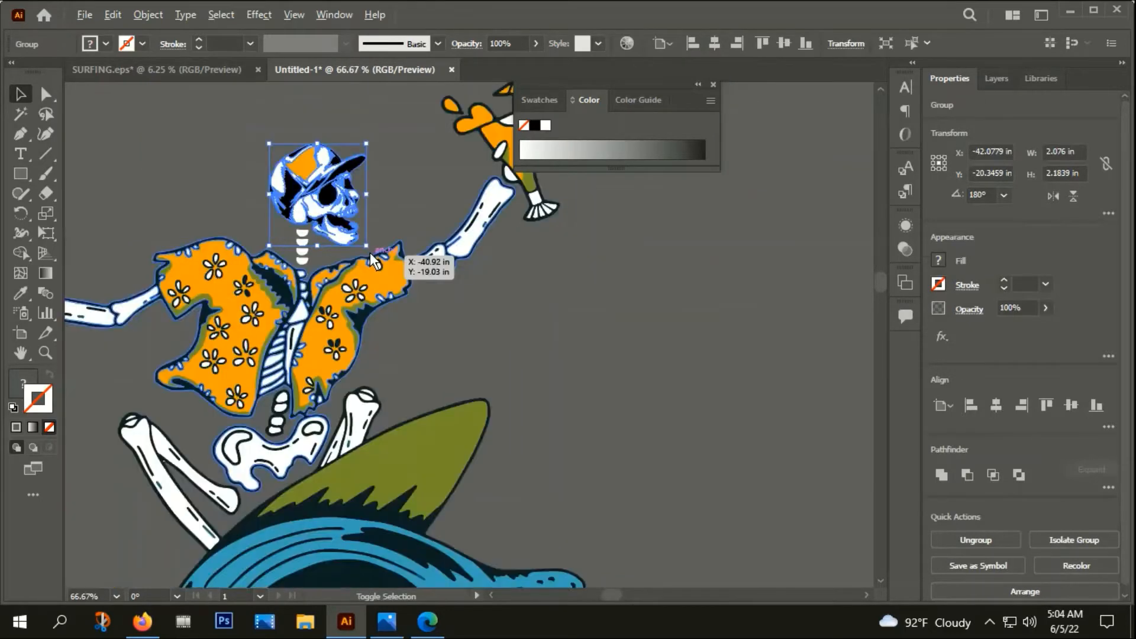
left_click(616, 282)
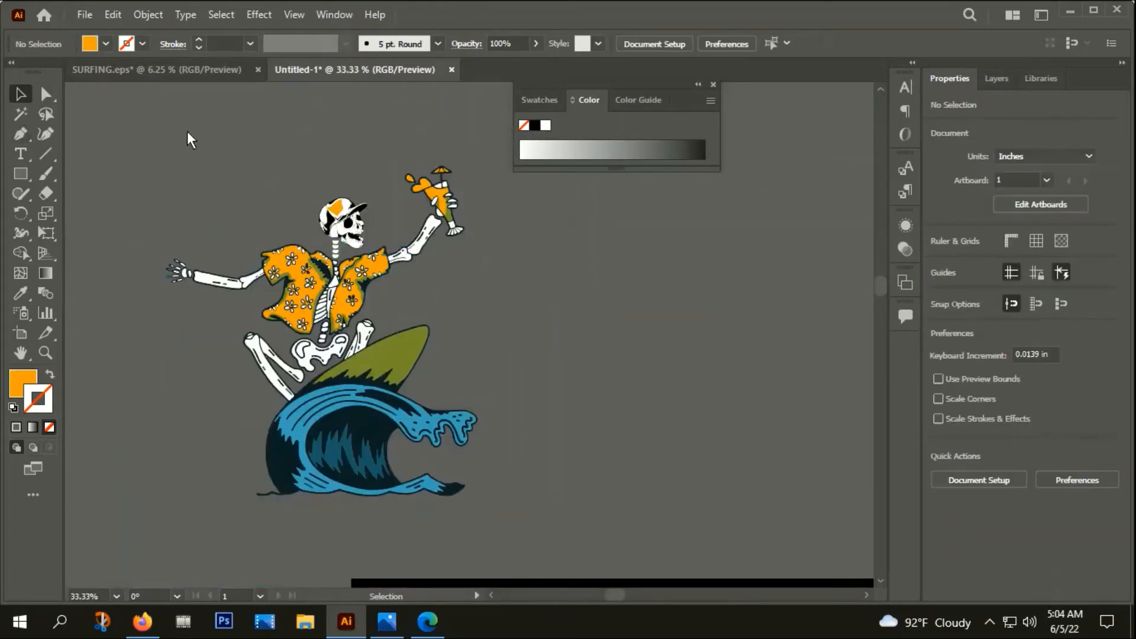
Step: Group the complete surfer, surfboard and wave artwork and move it onto the black artboard with the coconut drink
right_click(413, 273)
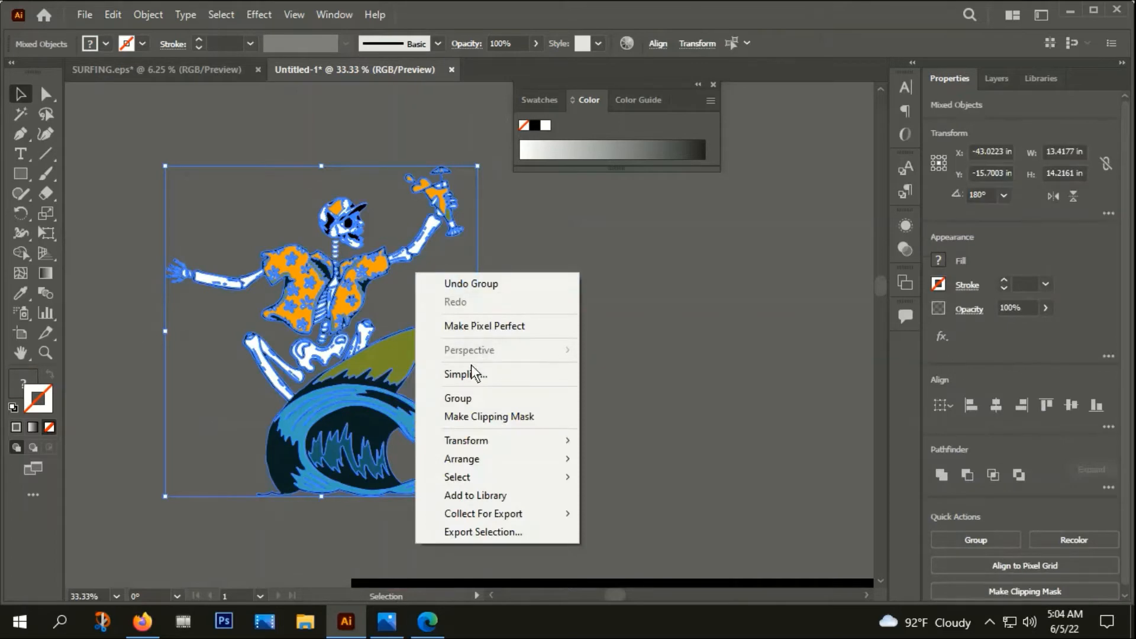
left_click(458, 405)
scroll(463, 366, "down", 4)
left_click_drag(496, 389, 266, 230)
left_click_drag(196, 214, 479, 362)
scroll(509, 329, "up", 3)
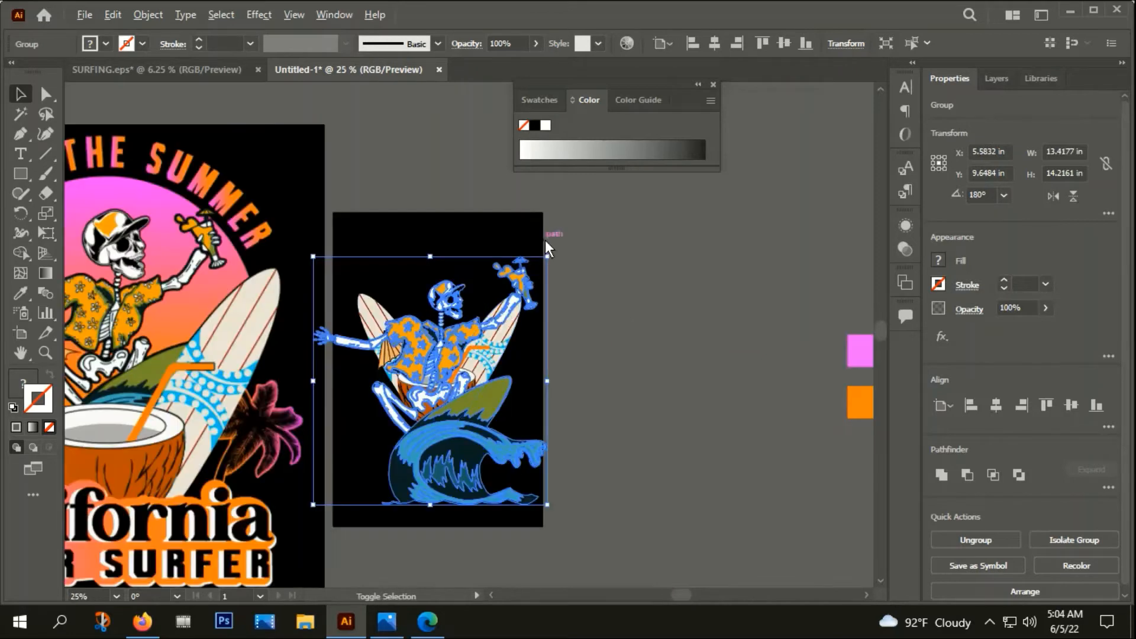
Step: Scale the surfer group down to about 5.99 × 6.35 in and place it between the two surfboards above the coconut
left_click_drag(547, 256, 483, 325)
left_click_drag(436, 372, 424, 304)
left_click(442, 314)
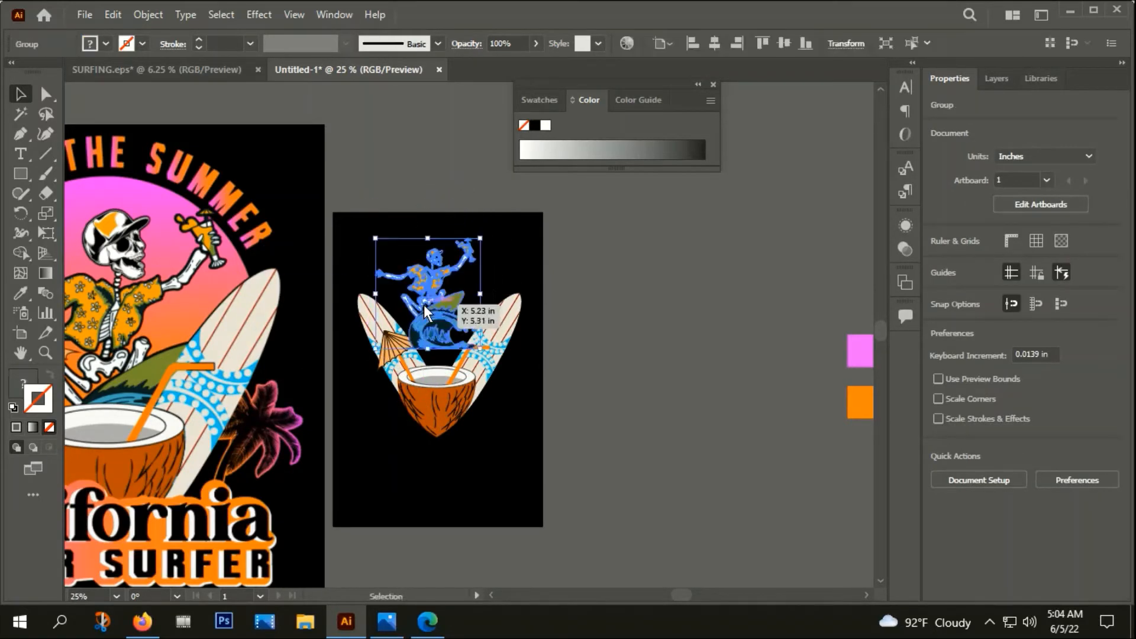
Step: Cut the surfer group and paste it directly behind the right surfboard
key("ctrl+x")
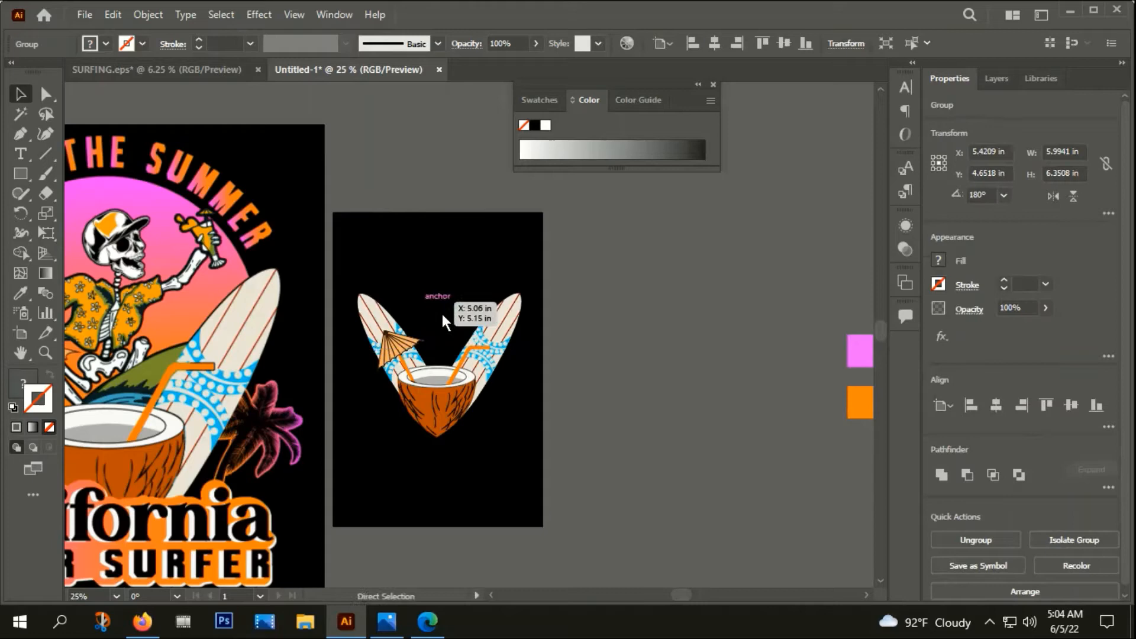
left_click(498, 318)
key("ctrl")
key("ctrl+b")
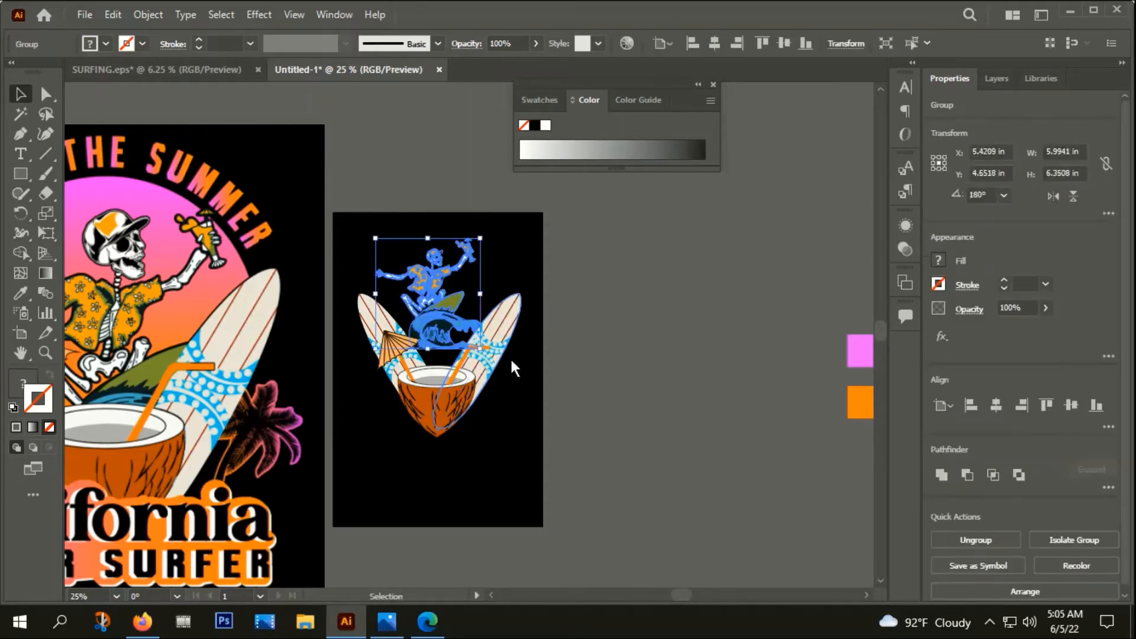
left_click(570, 450)
Step: Move the surfer group down so its wave sits behind the coconut's rim
scroll(407, 321, "up", 2)
left_click_drag(460, 271, 467, 335)
scroll(459, 397, "up", 2)
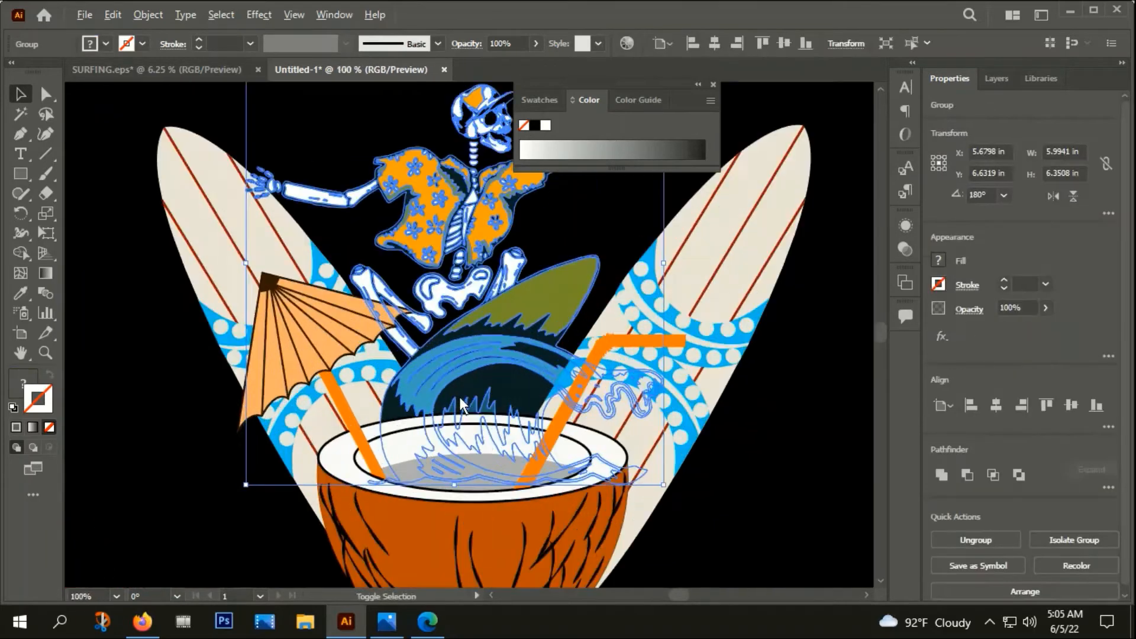
left_click(359, 236)
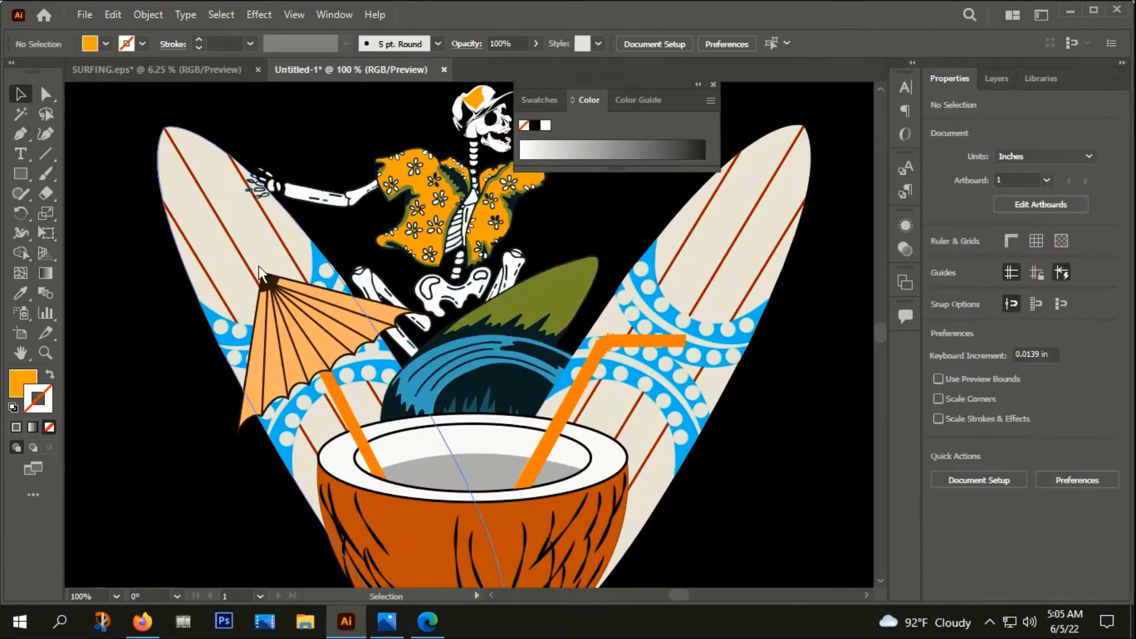
left_click(258, 265)
left_click(752, 403)
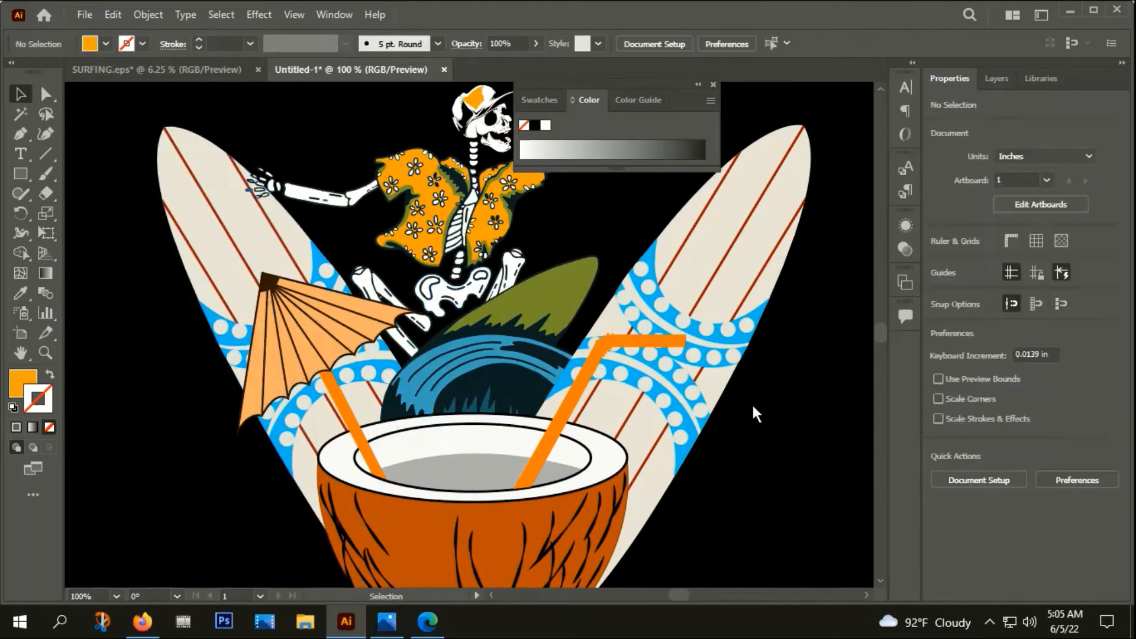
Step: Cut the surfer group and paste it directly behind the left surfboard
left_click_drag(752, 403, 712, 308)
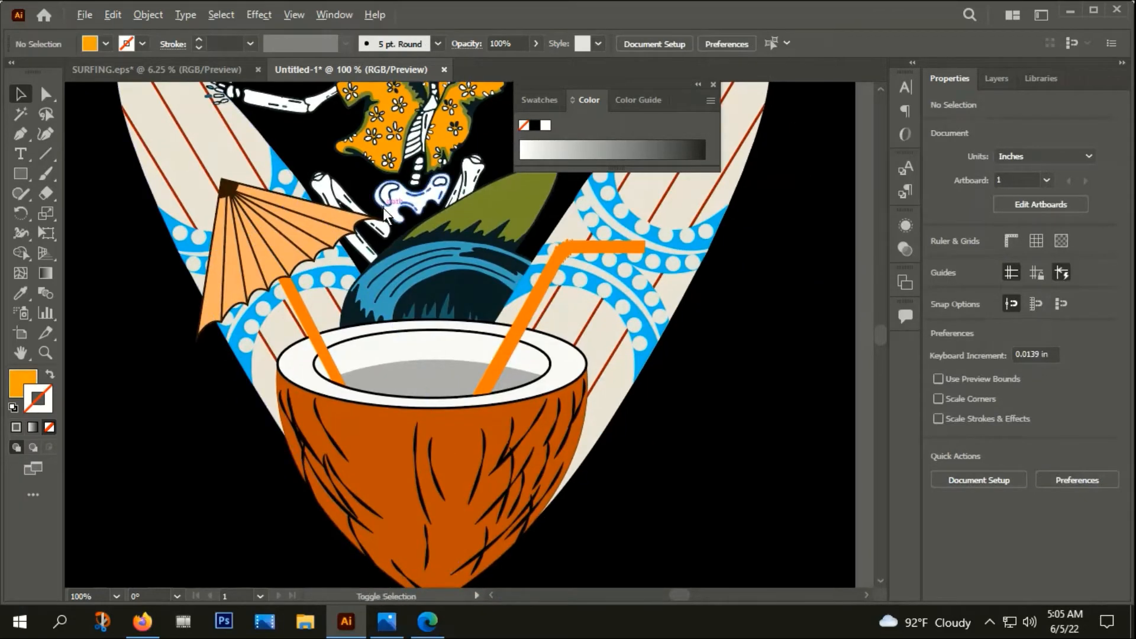
scroll(382, 208, "down", 1)
left_click(395, 172)
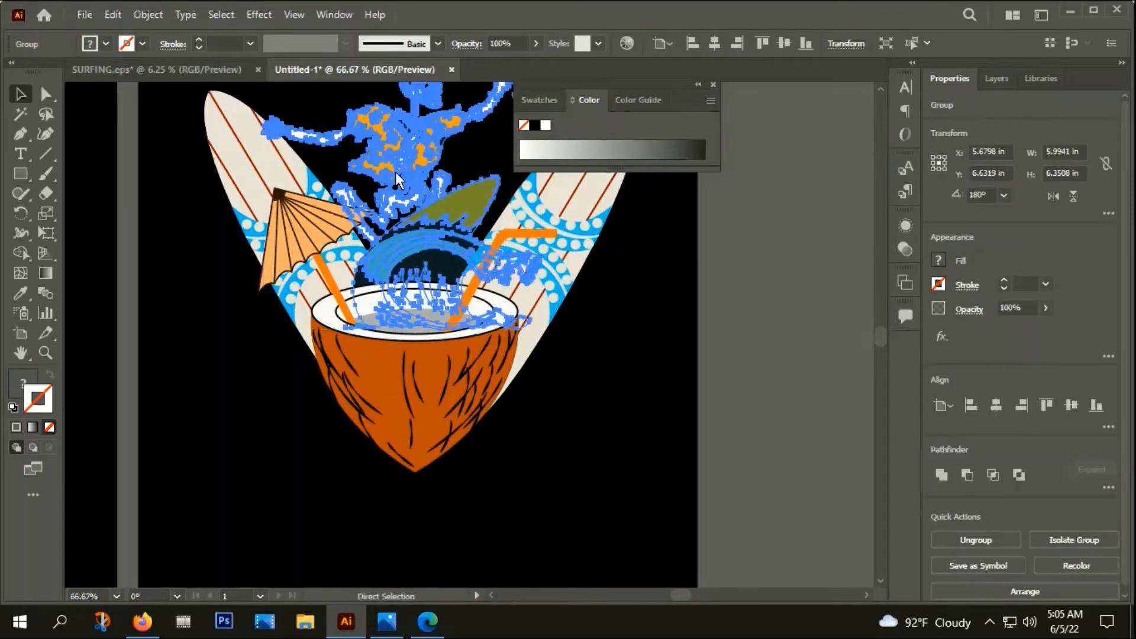
key("Delete")
left_click(271, 144)
key("a")
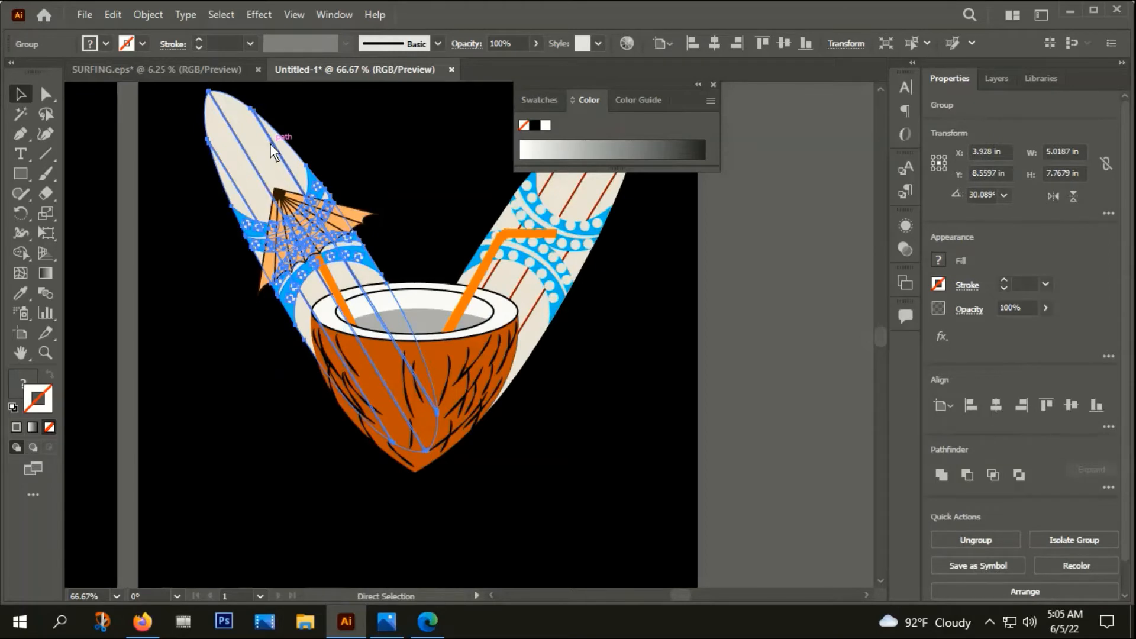
key("ctrl+z")
left_click(640, 371)
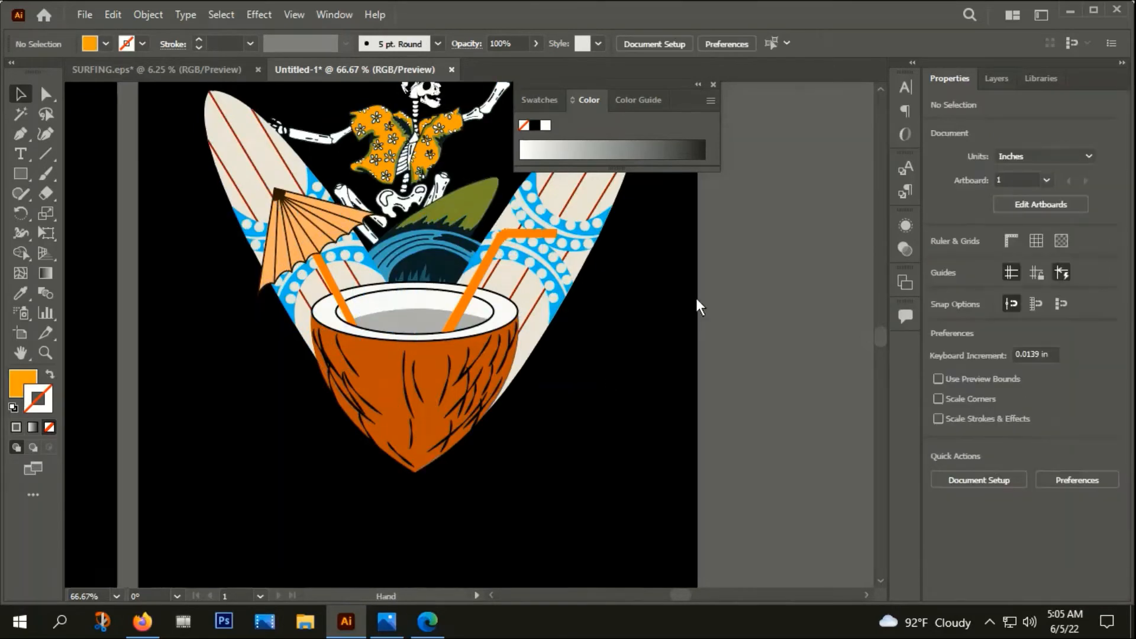
Step: Enlarge the surfer group to about 6.76 × 7.17 in and lower it further behind the coconut
left_click_drag(695, 296, 684, 389)
mouse_move(394, 280)
left_mouse_down()
mouse_move(386, 283)
mouse_move(407, 286)
mouse_move(397, 287)
left_mouse_up()
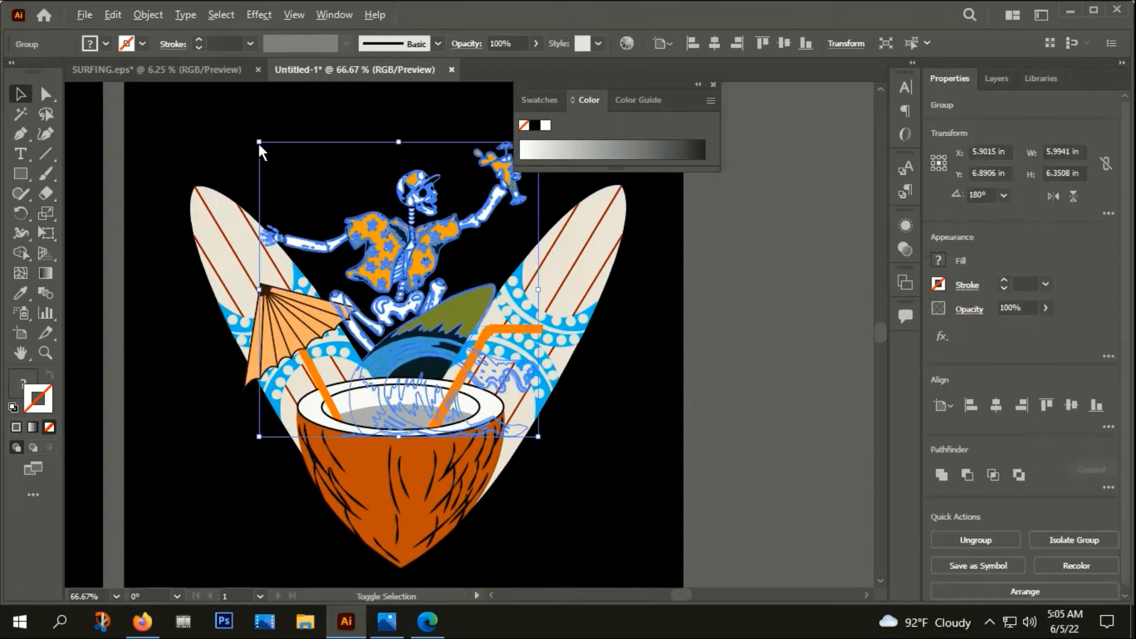
left_click_drag(260, 143, 217, 120)
left_click_drag(406, 267, 399, 283)
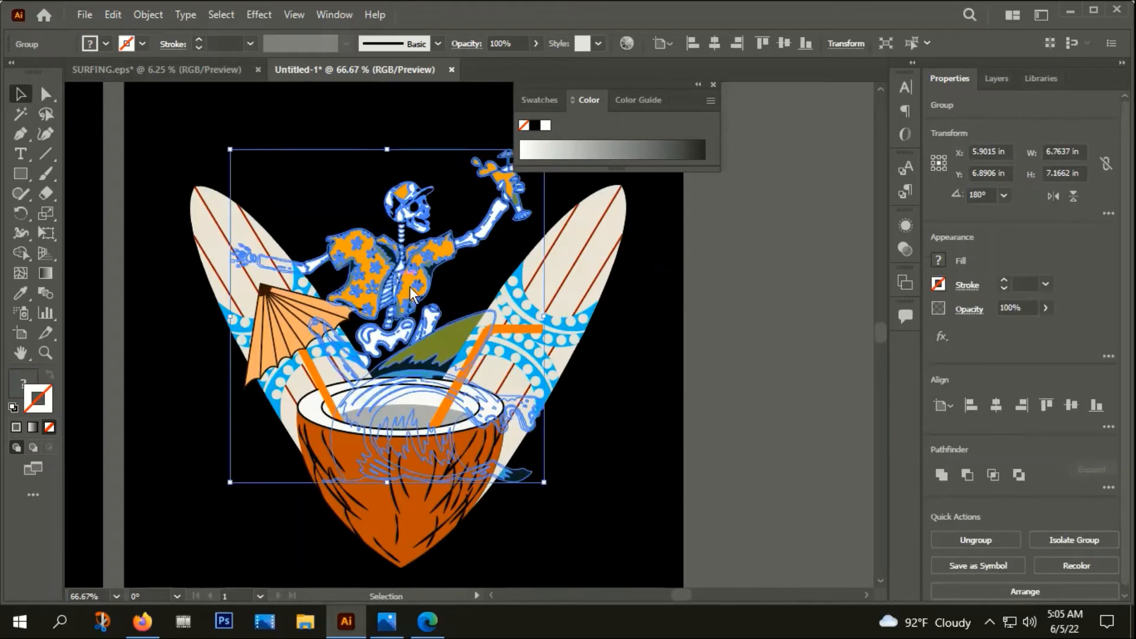
left_click(633, 477)
scroll(554, 411, "down", 1)
left_click_drag(669, 484, 611, 439)
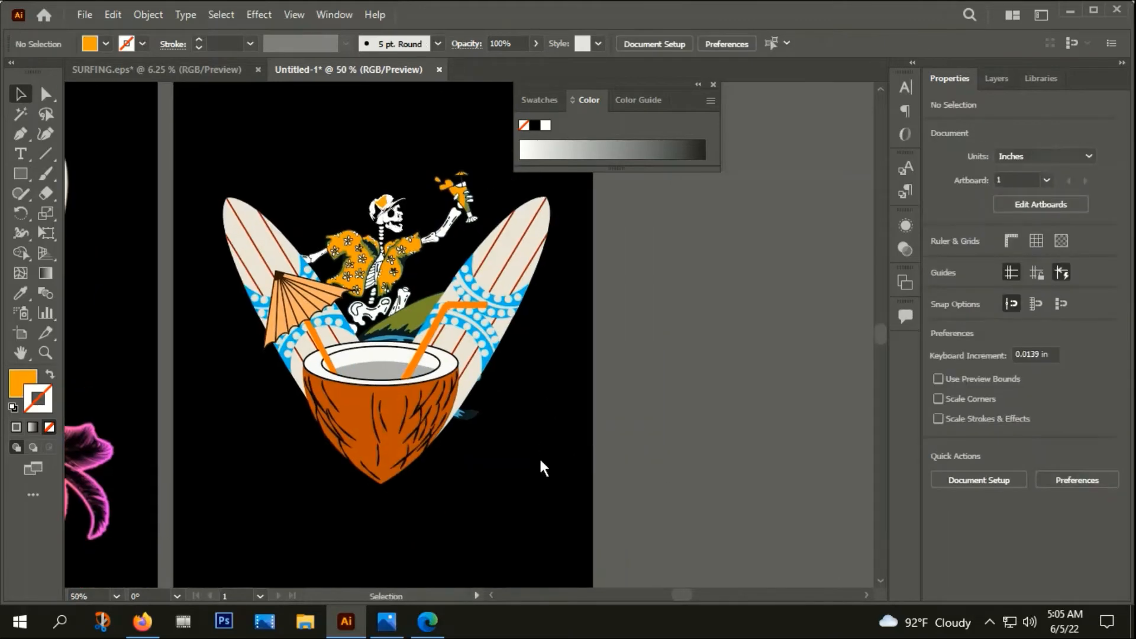
scroll(474, 413, "up", 3)
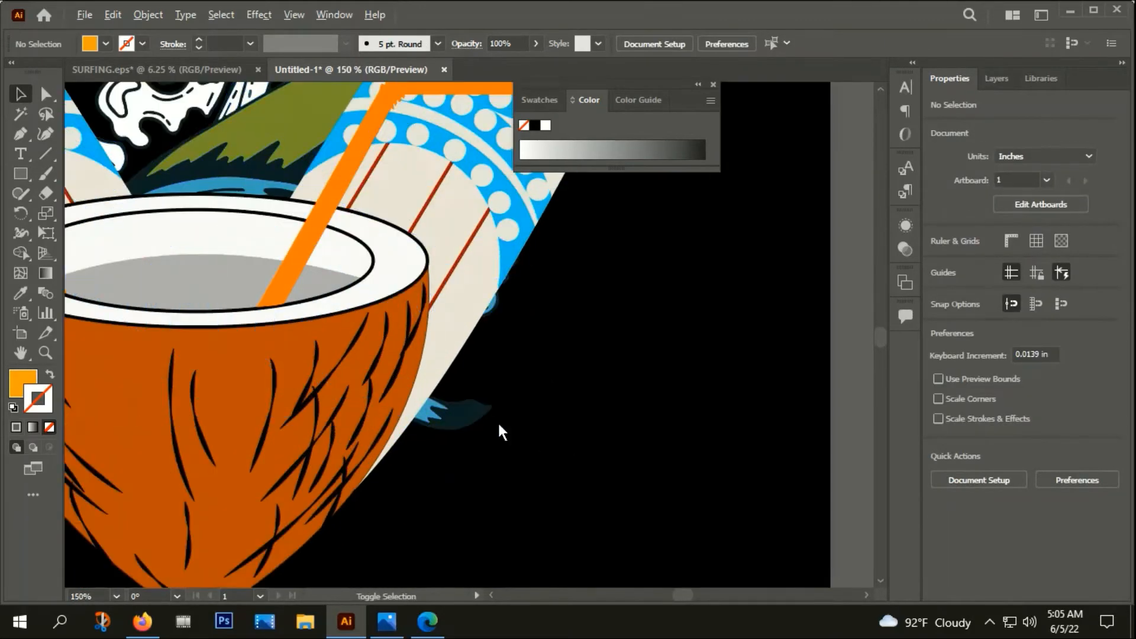
scroll(499, 425, "down", 3)
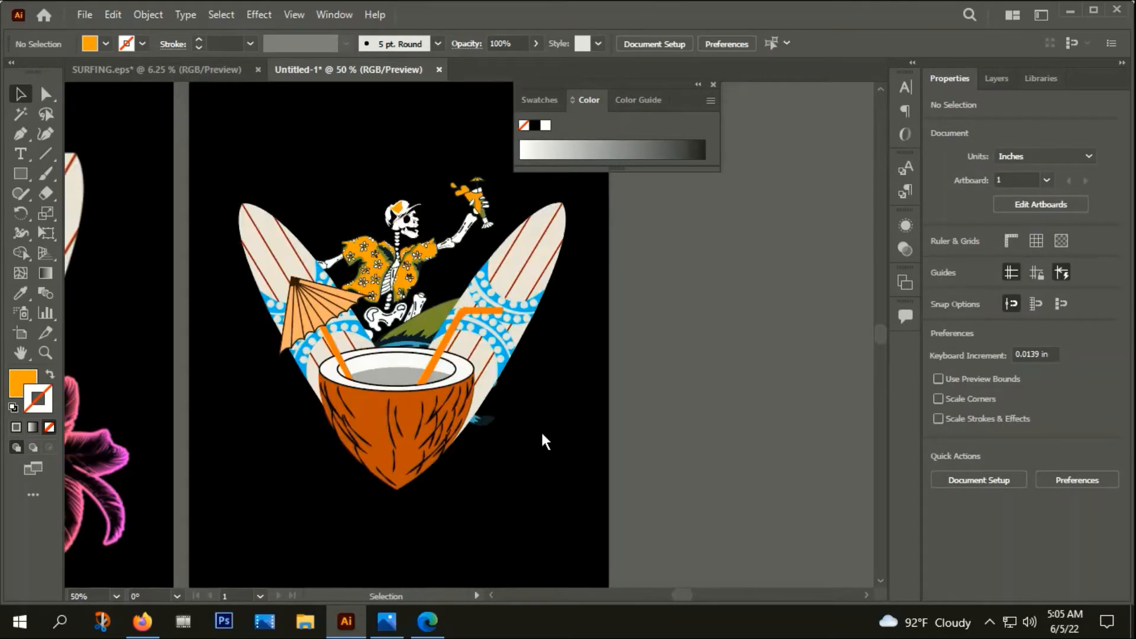
Step: Try an orange circle about 7.4 in across centred over the skeleton surfer, and undo it
left_click(21, 174)
left_click(89, 217)
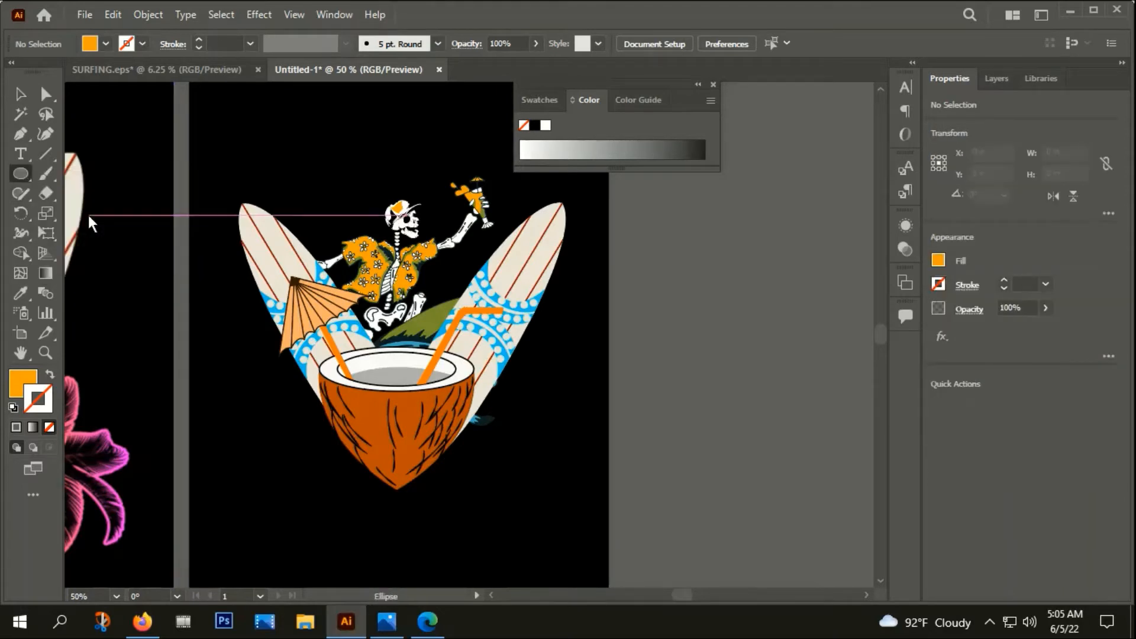
left_click_drag(389, 250, 462, 378)
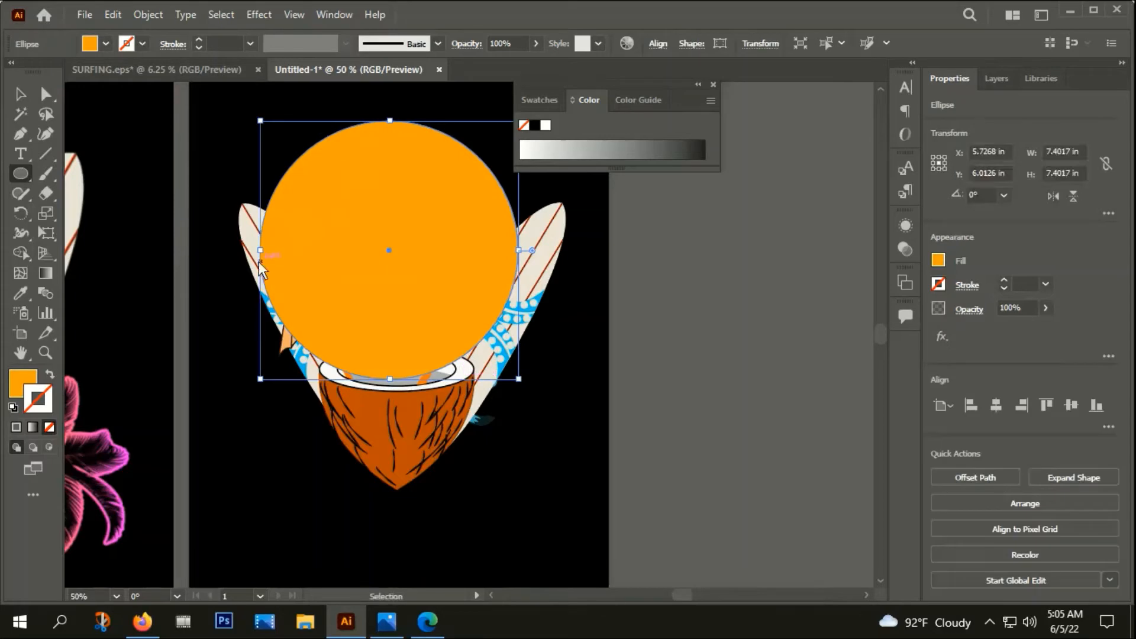
key("ctrl+z")
left_click(18, 95)
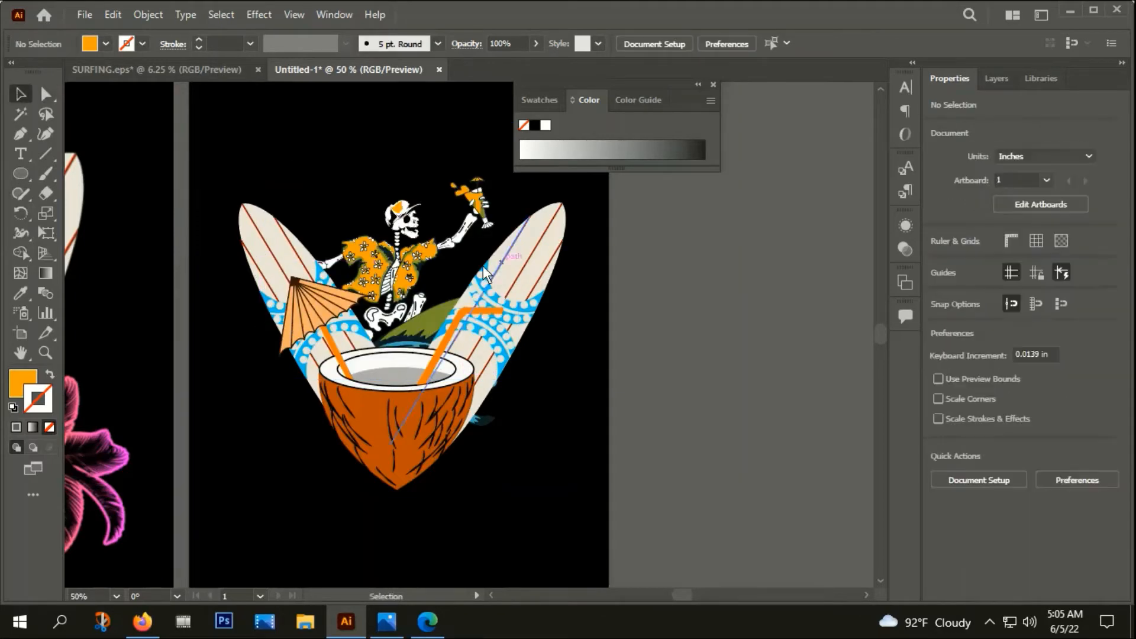
Step: Paste the orange circle directly behind the surfer group and delete the extra circle pasted on top
left_click(435, 268)
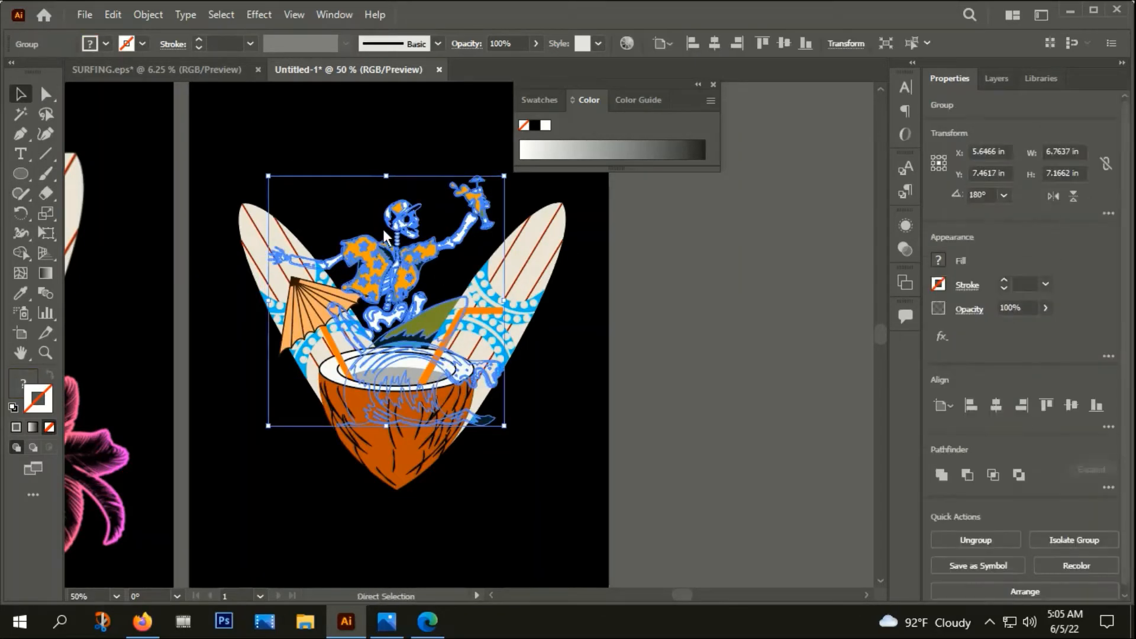
key("ctrl+b")
key("ctrl+v")
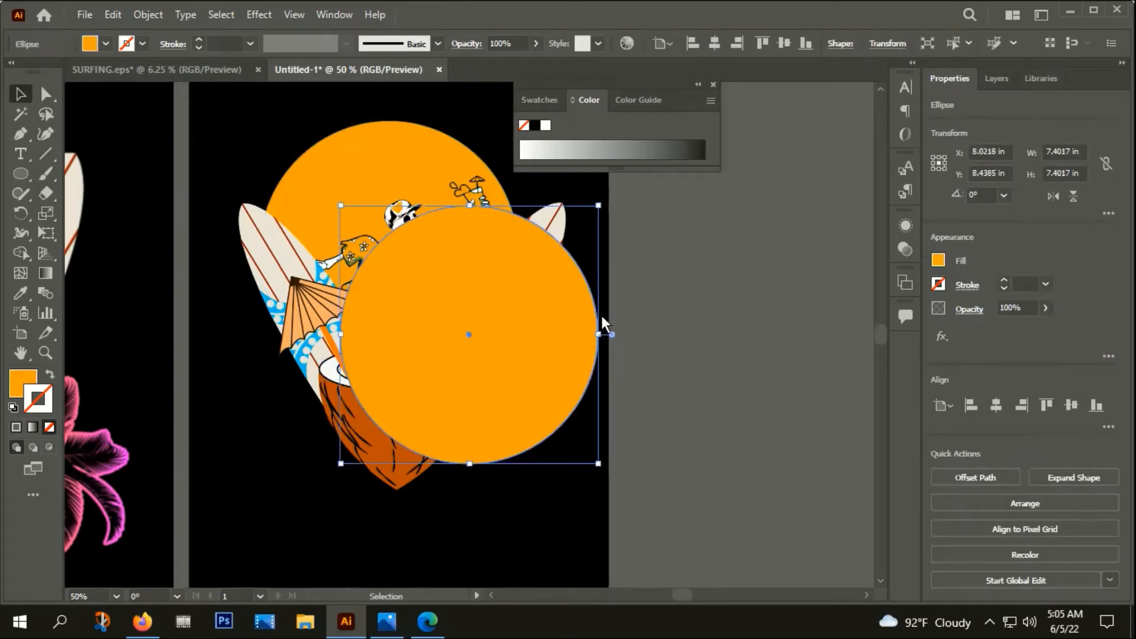
key("Delete")
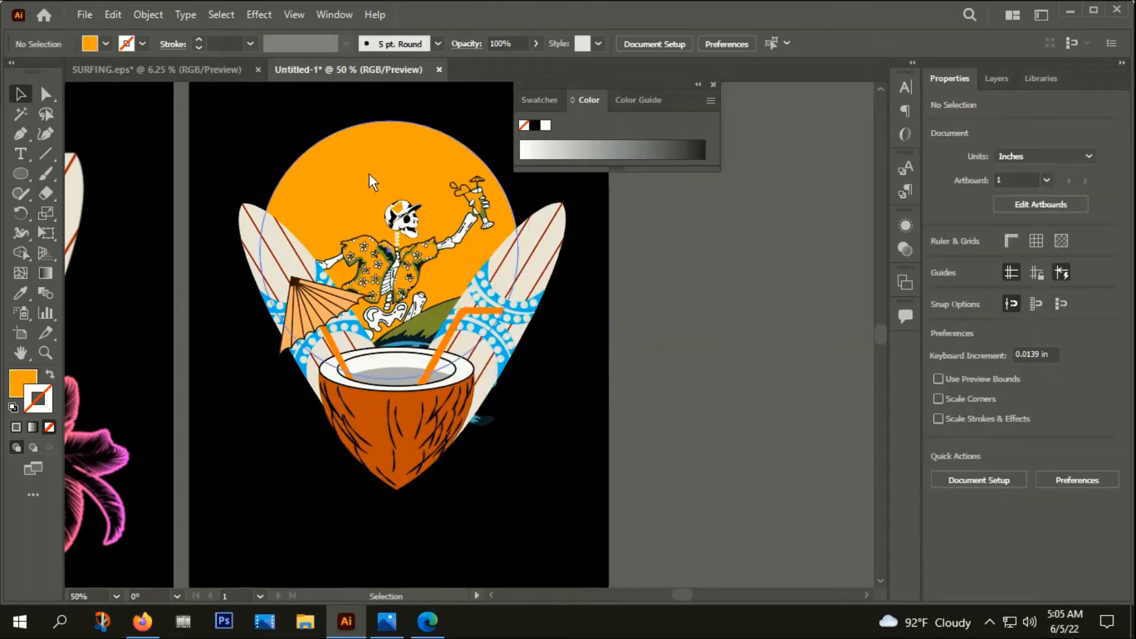
Step: Reposition the orange circle so it sits centred between the surfboards behind the skeleton, its lower part hidden by the coconut
mouse_move(368, 172)
left_mouse_down()
mouse_move(379, 177)
mouse_move(379, 161)
left_mouse_up()
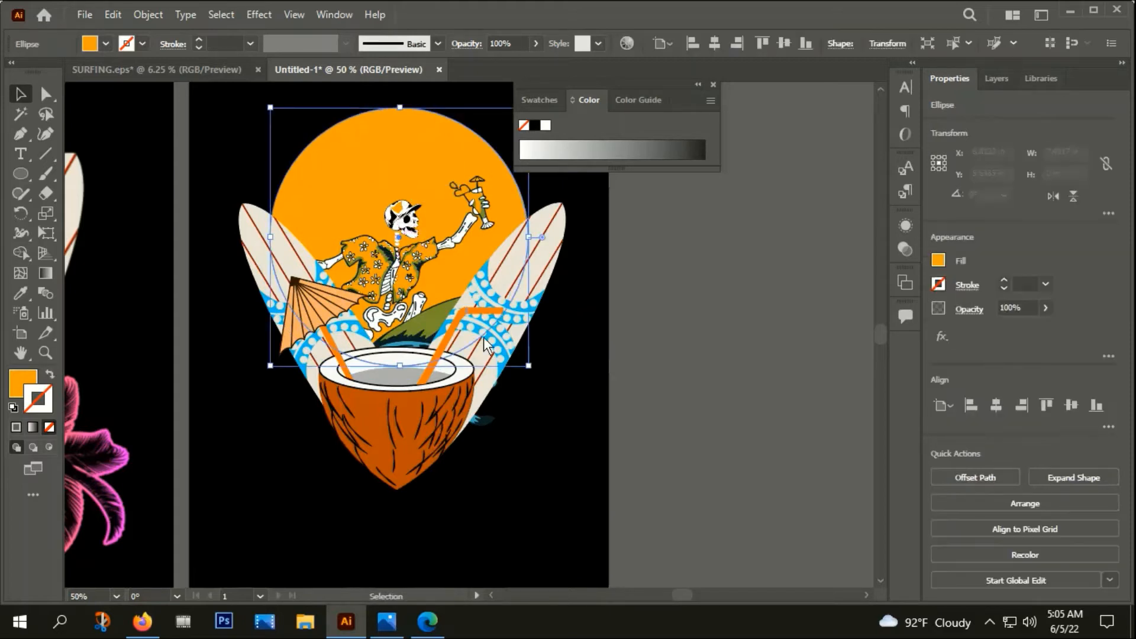
left_click(581, 287)
left_click(531, 247)
left_click(635, 392)
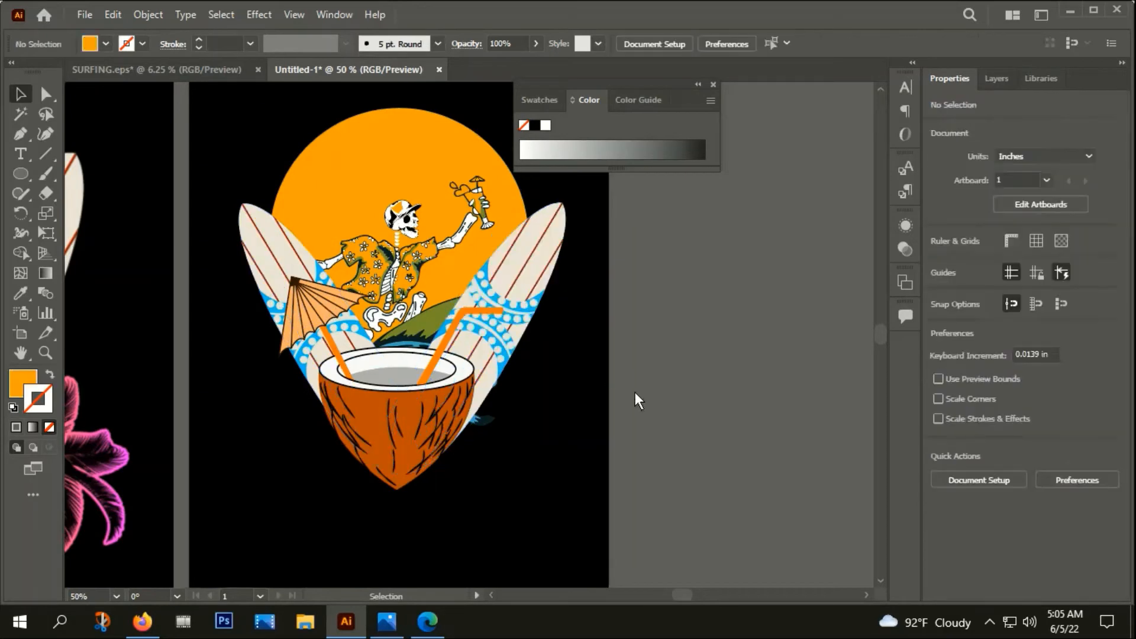
left_click_drag(431, 151, 428, 196)
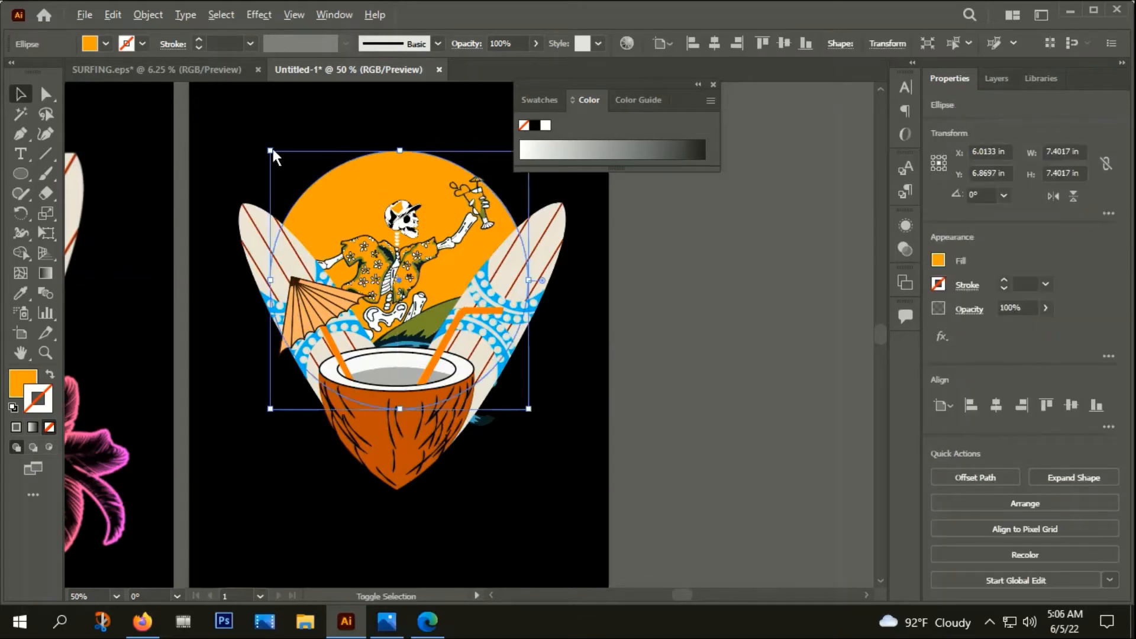
Step: Shrink the orange circle around its centre to about 6.66 in across and keep it selected
left_click_drag(271, 148, 275, 154)
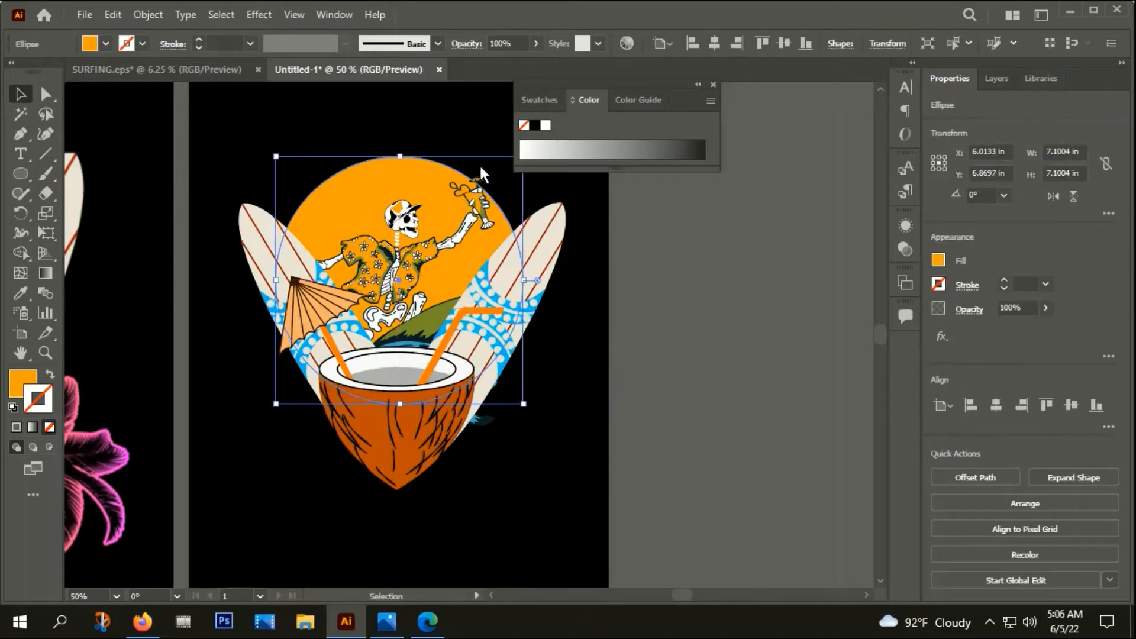
left_click(602, 301)
left_click_drag(602, 301, 663, 376)
left_click(547, 300)
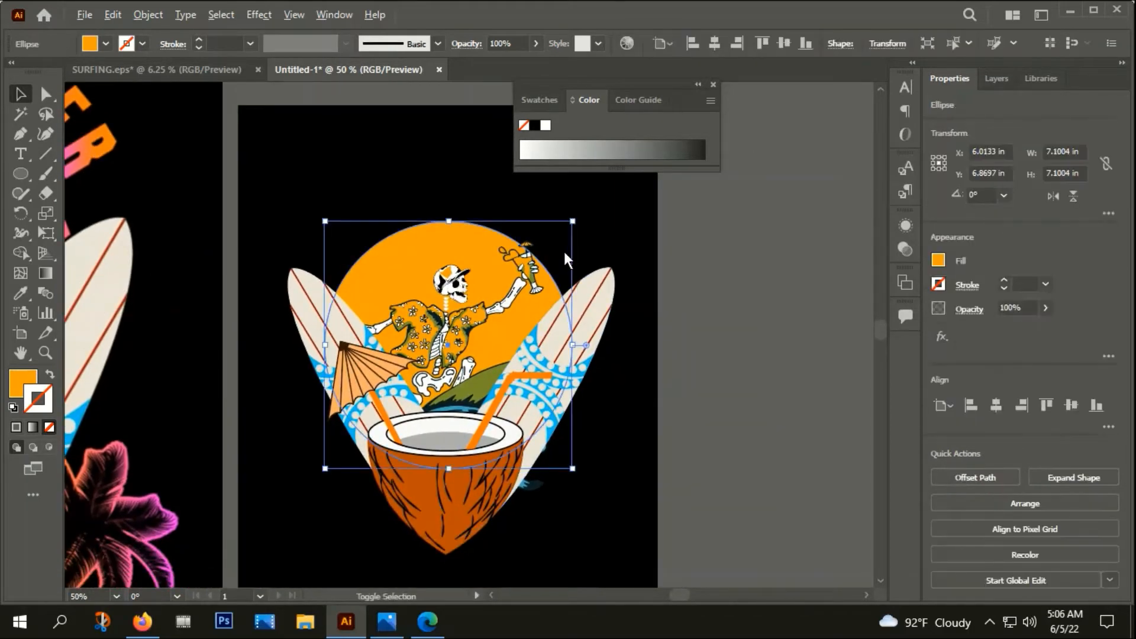
left_click_drag(572, 222, 565, 228)
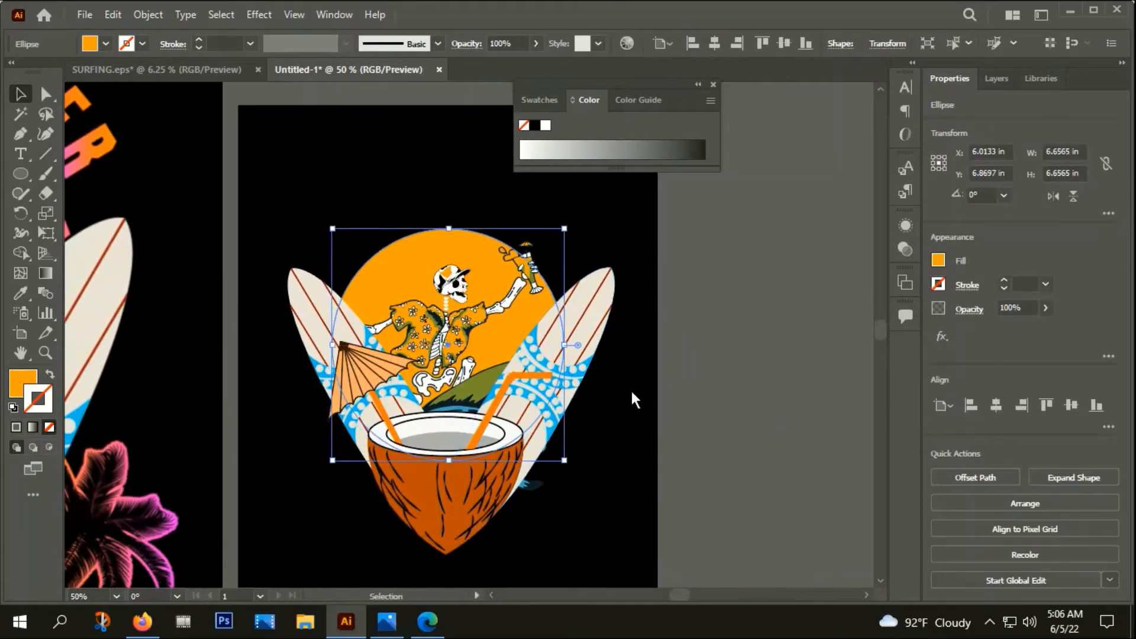
left_click(632, 401)
left_click_drag(634, 431, 633, 365)
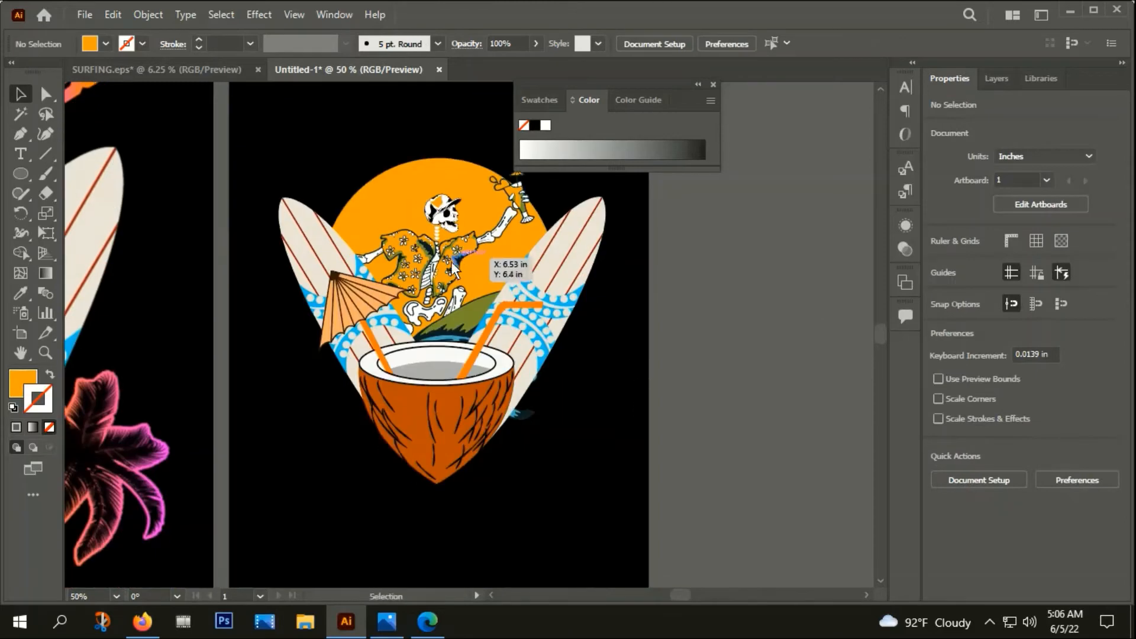
left_click(472, 183)
scroll(496, 202, "down", 3)
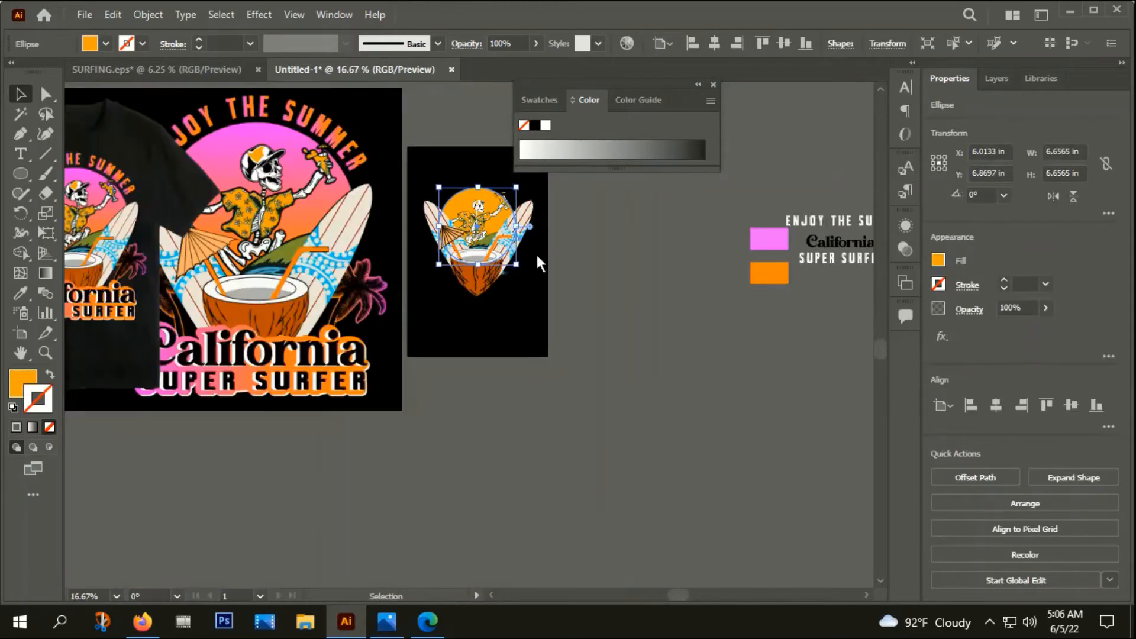
left_click_drag(623, 280, 553, 322)
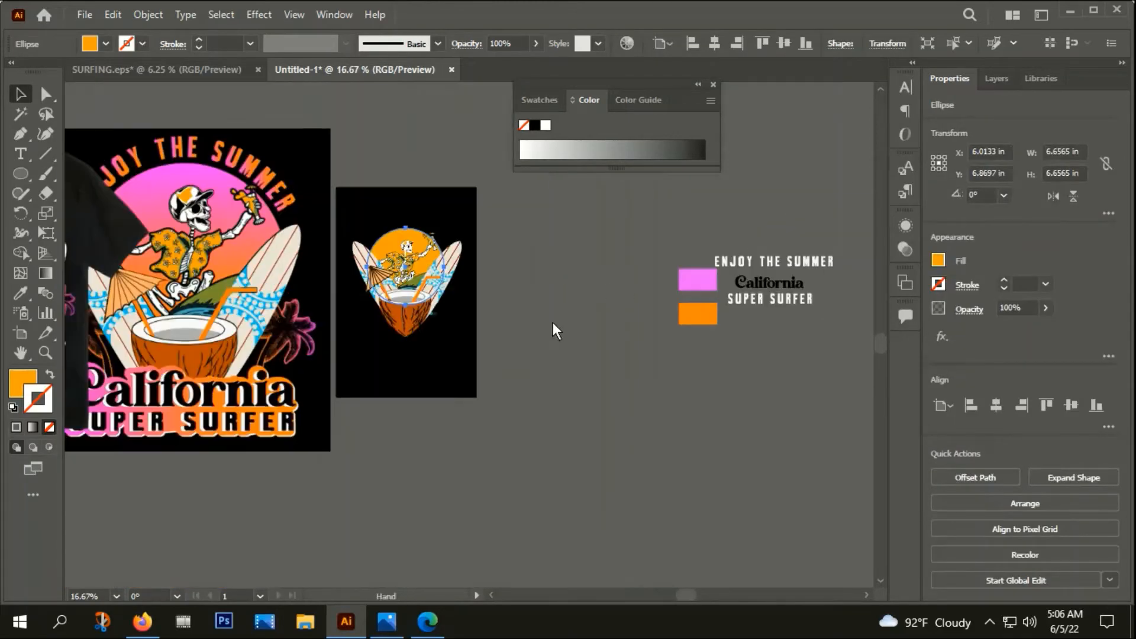
left_click(33, 427)
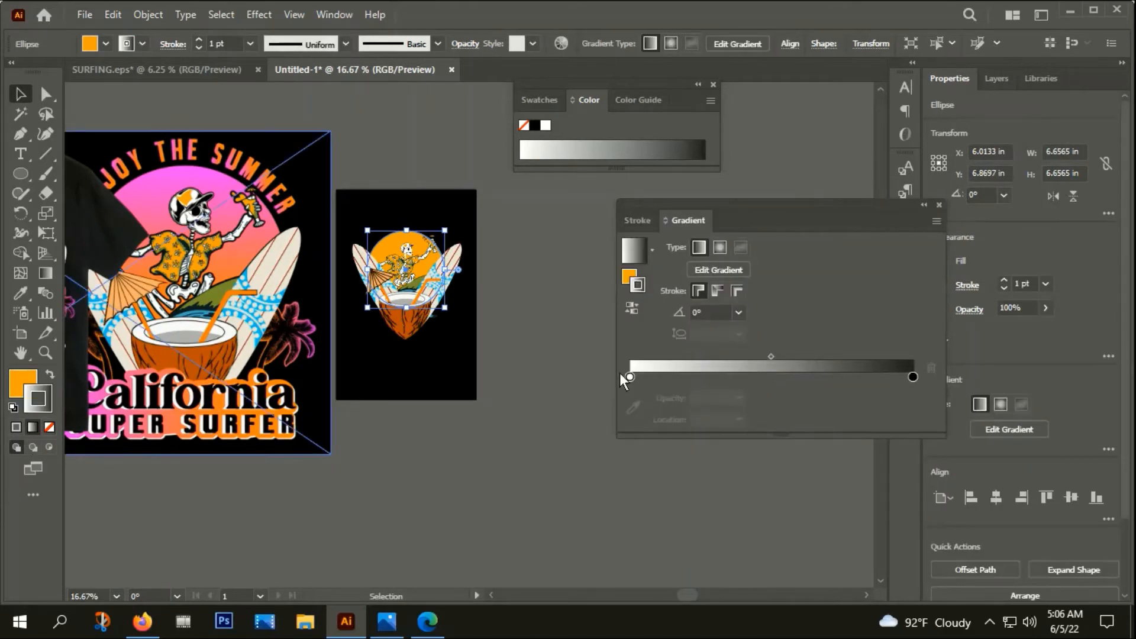
left_click(631, 377)
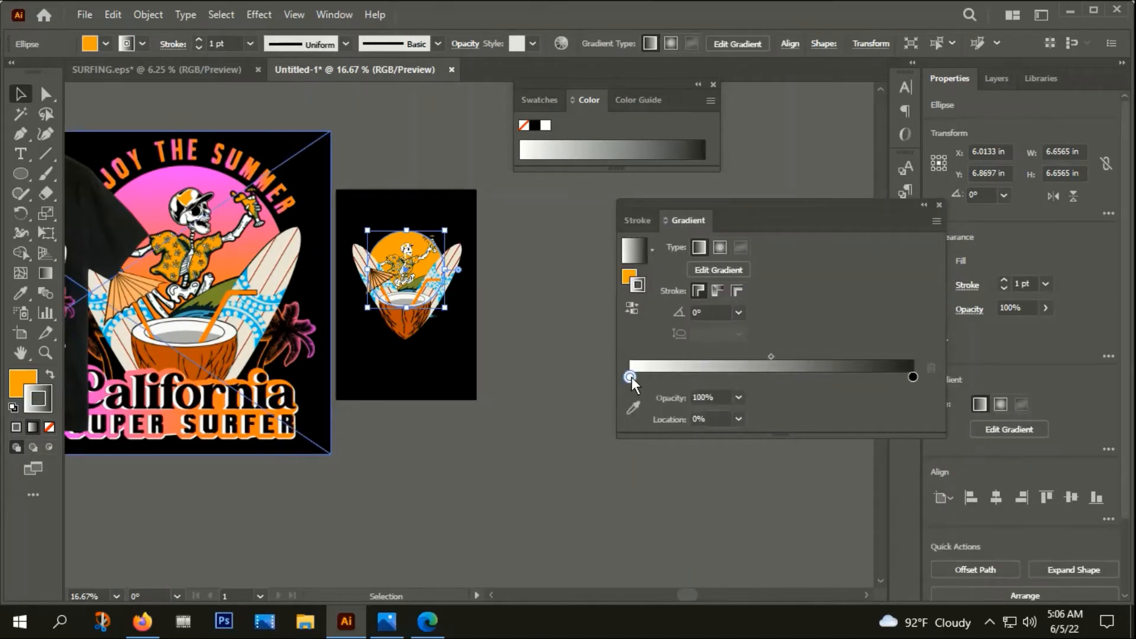
left_click_drag(763, 206, 694, 361)
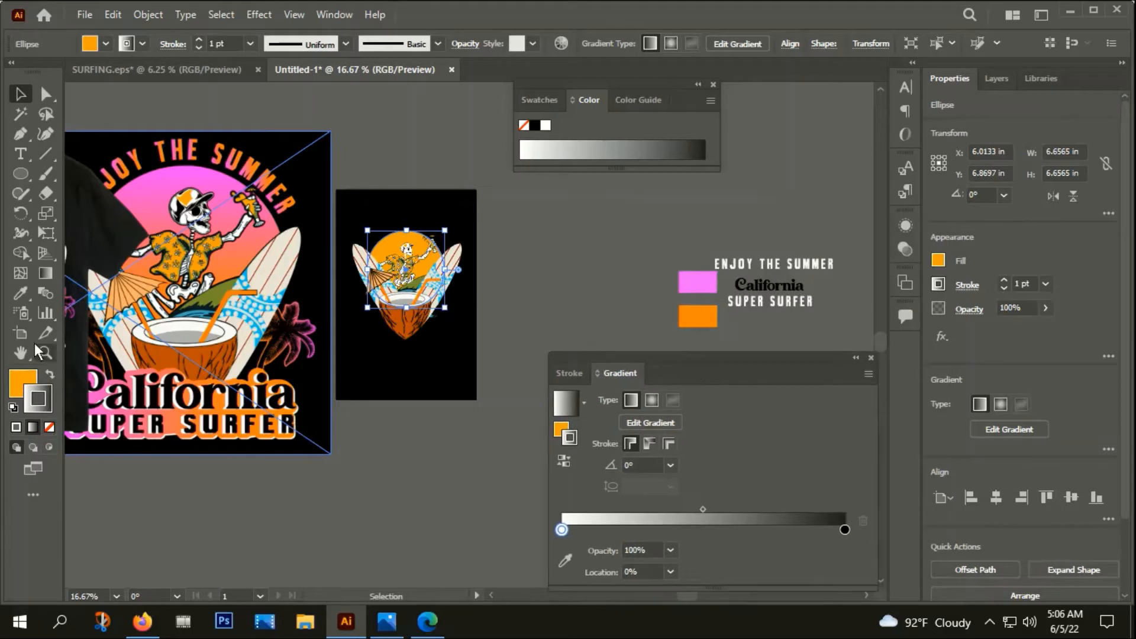
left_click(49, 427)
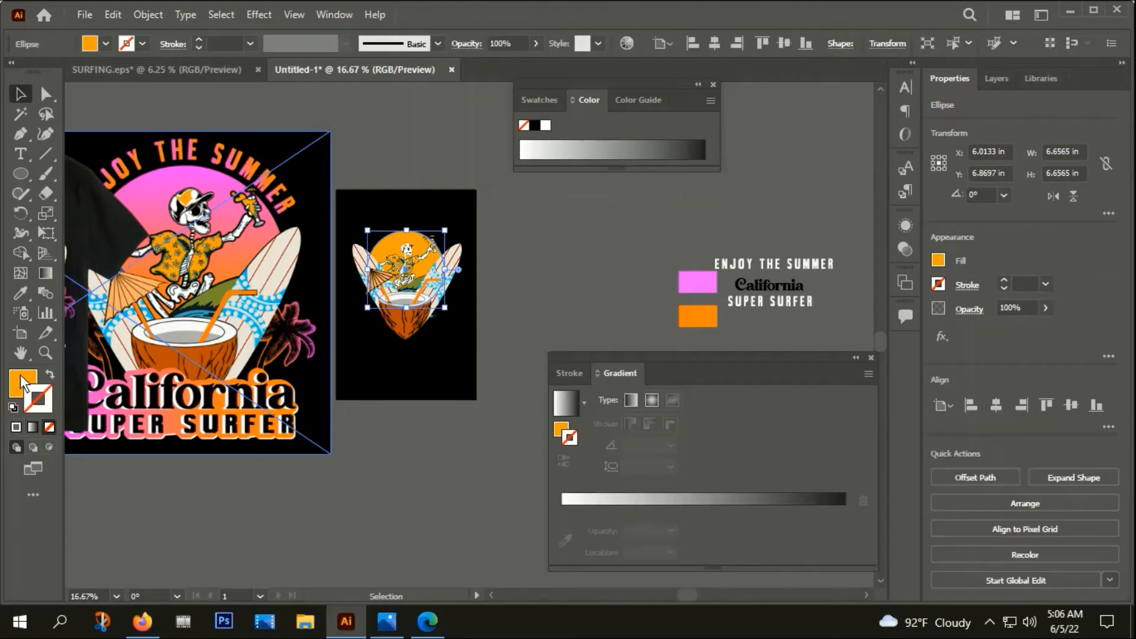
Step: Fill the circle with a linear gradient running from the sampled pink swatch to the sampled orange swatch
left_click(31, 427)
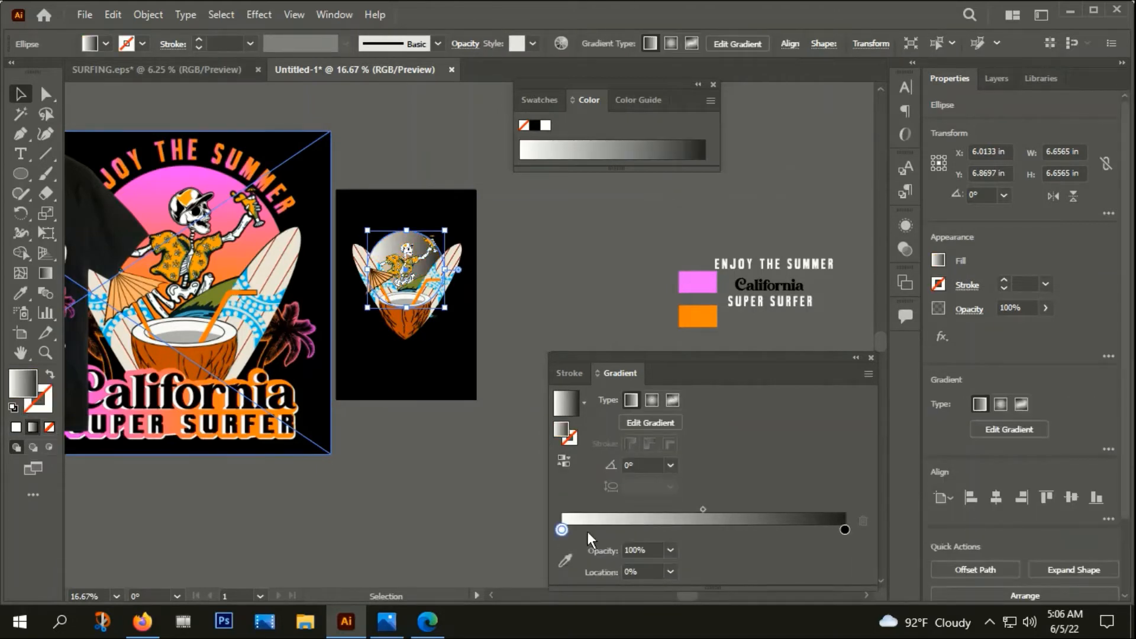
left_click(21, 292)
left_click(700, 287)
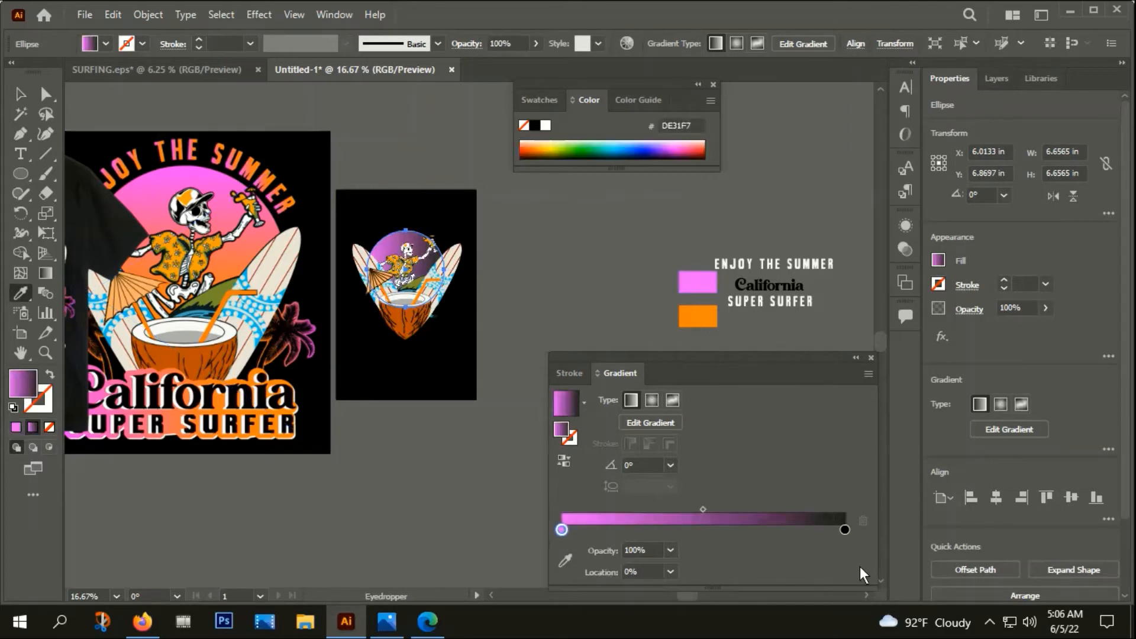
left_click(844, 530)
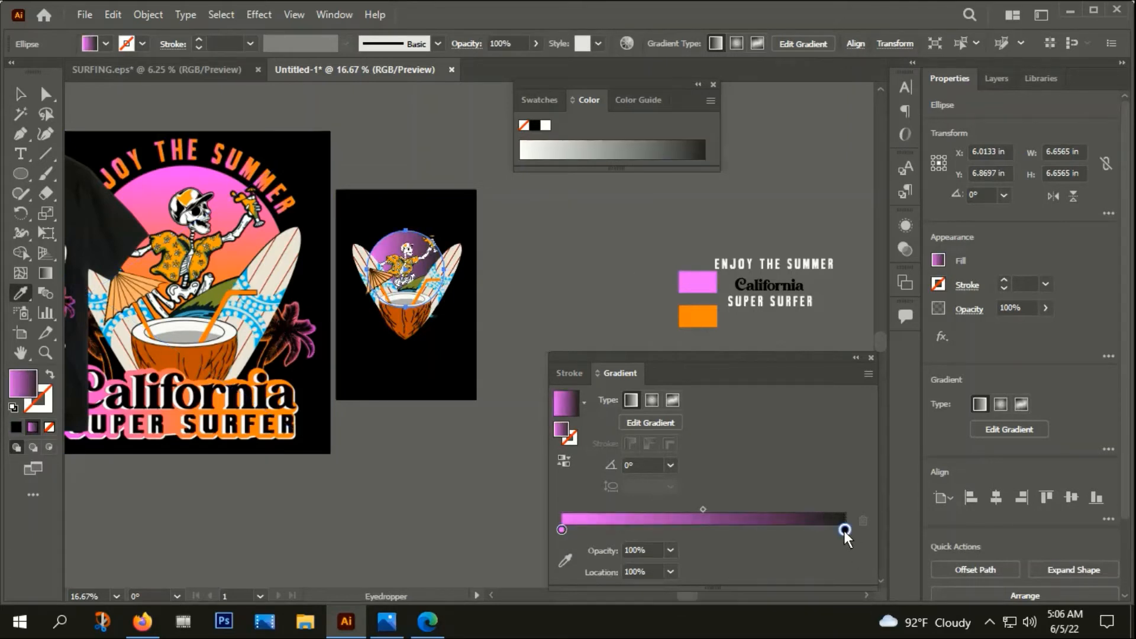
left_click(701, 318)
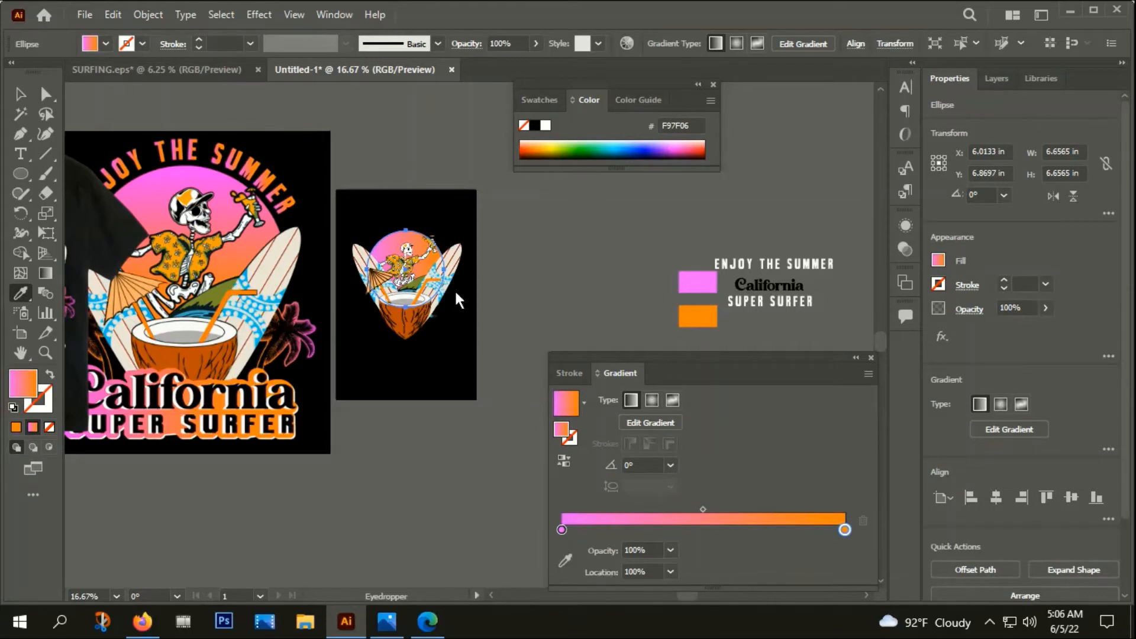
Step: Set the circle's gradient angle to -90° and add an orange middle stop at about 51%
left_click(671, 466)
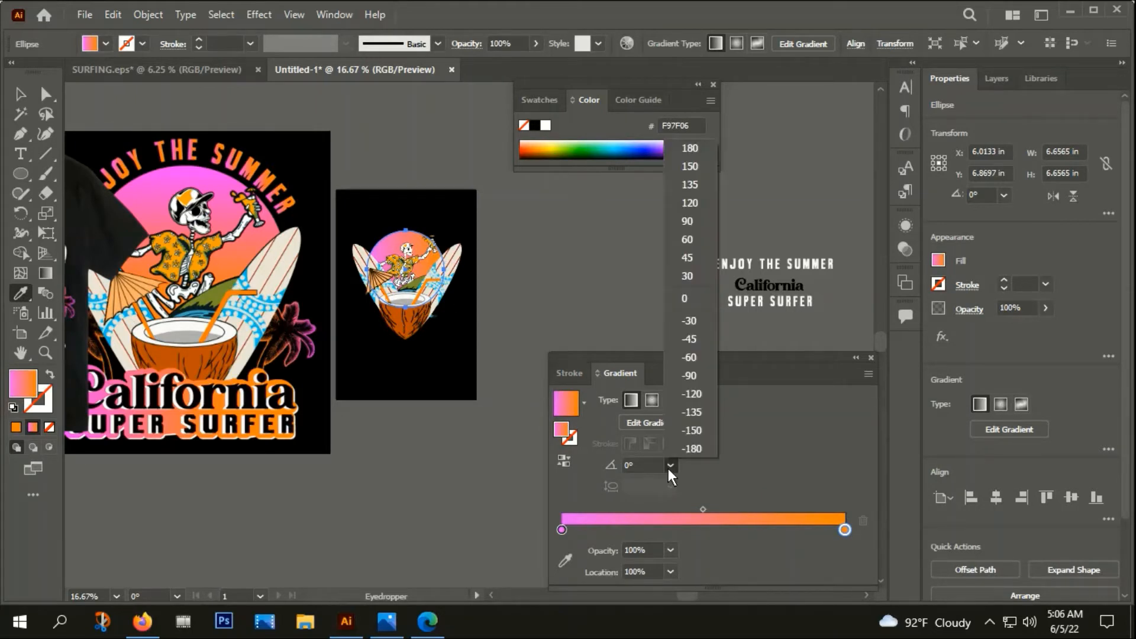
left_click(694, 376)
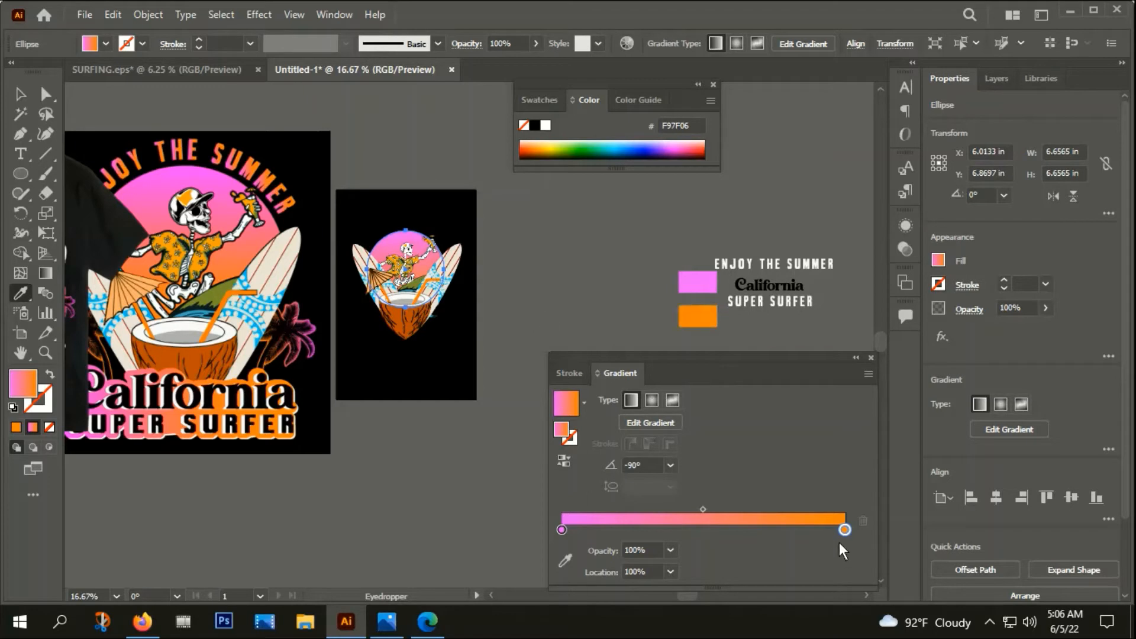
left_click_drag(816, 531, 708, 531)
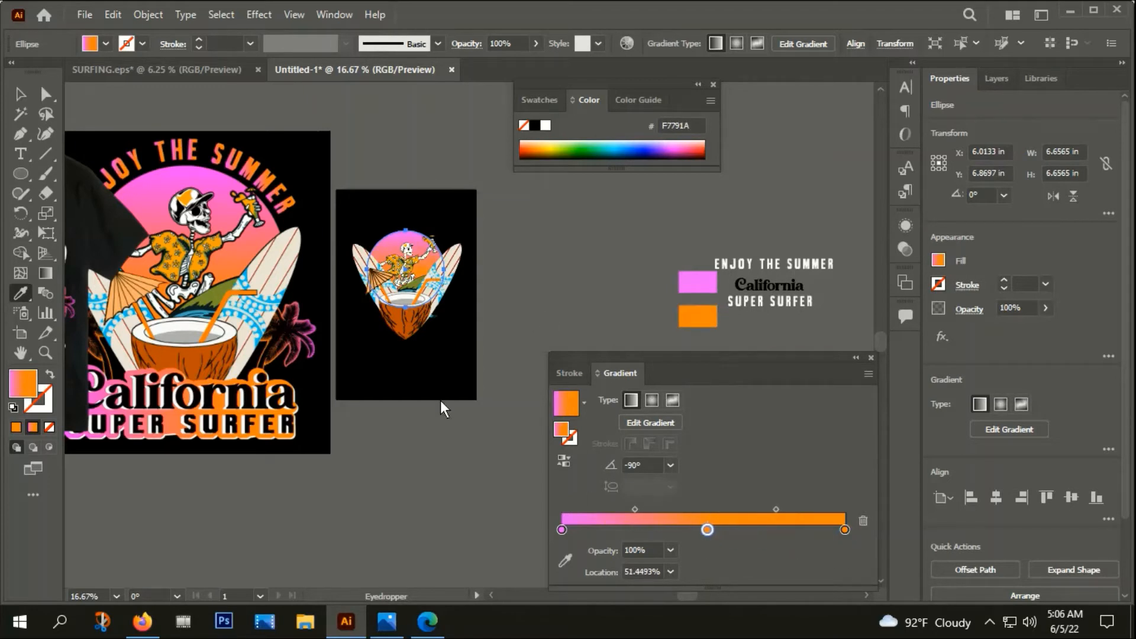
left_click(17, 98)
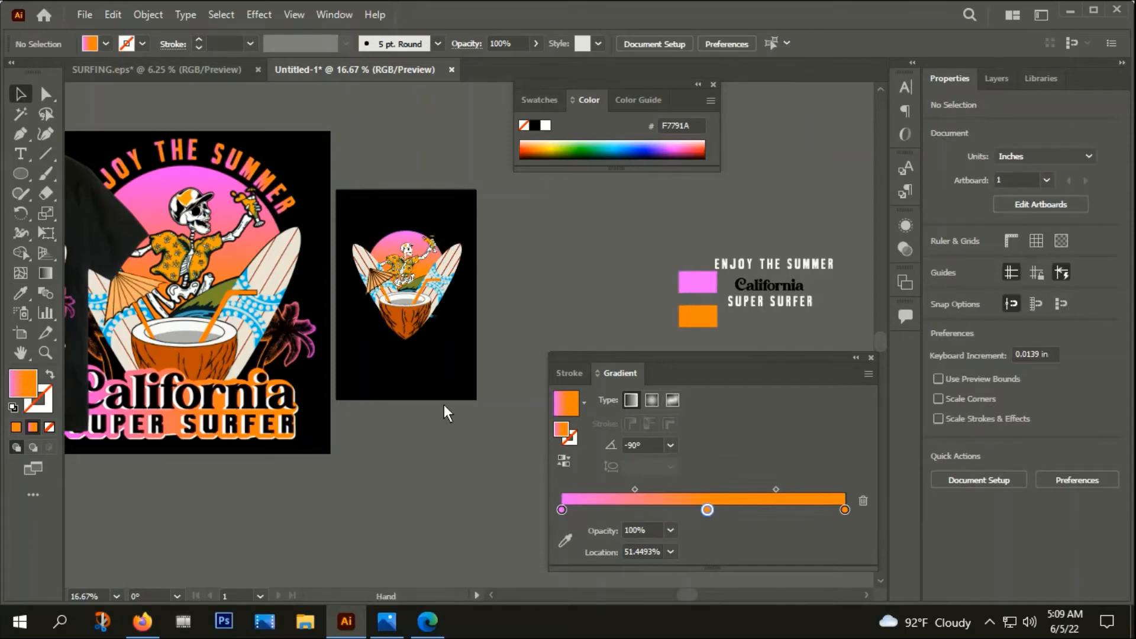
Step: Duplicate the gradient circle in place and enlarge the copy around its centre to about 7.2 in across
left_click_drag(444, 403, 478, 427)
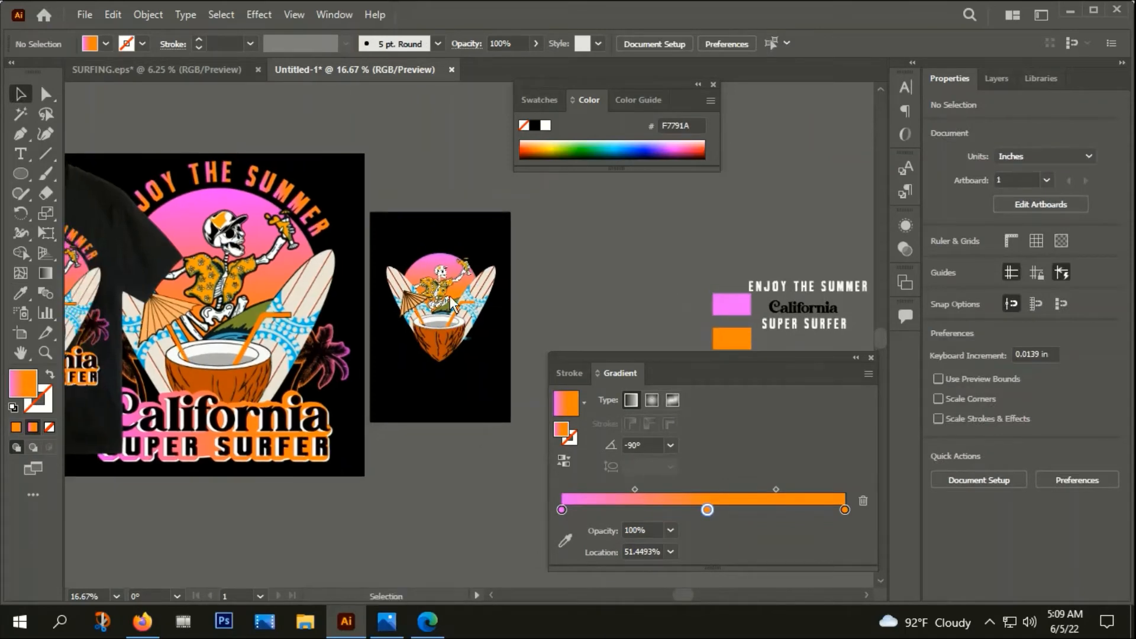
scroll(450, 296, "up", 3)
left_click(422, 219)
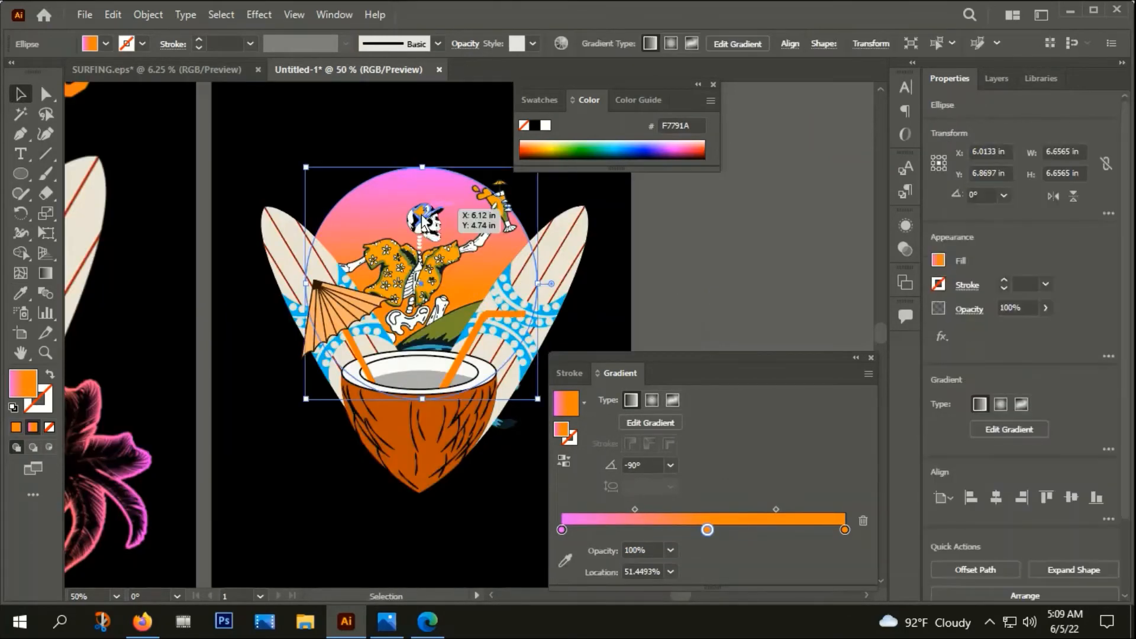
left_click(633, 264)
scroll(613, 265, "down", 1)
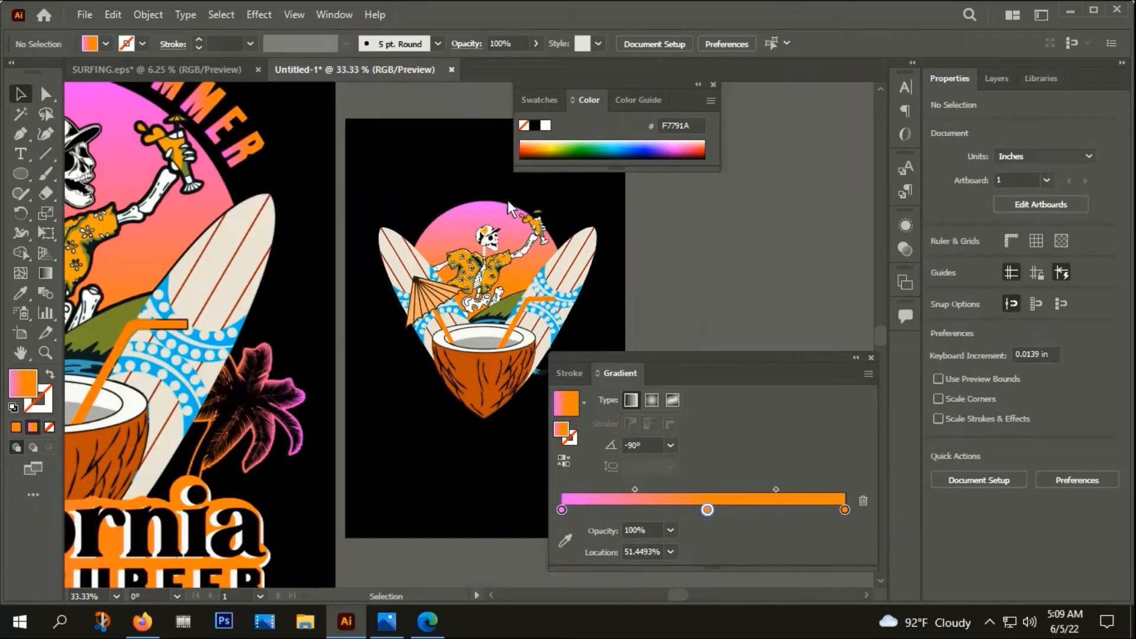
left_click(484, 208)
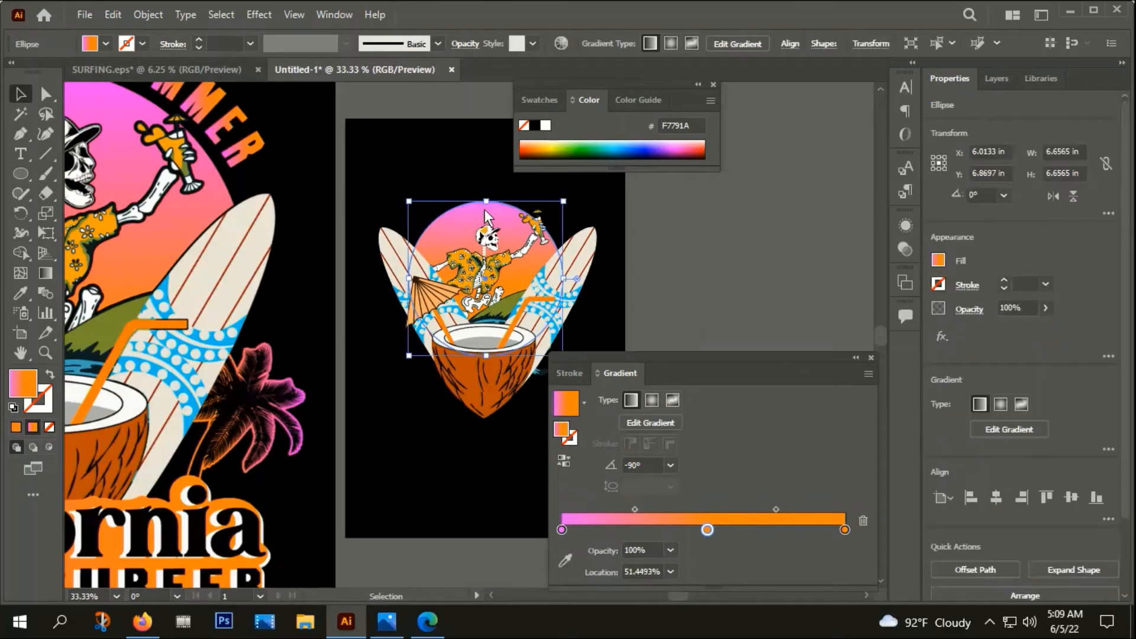
key("a")
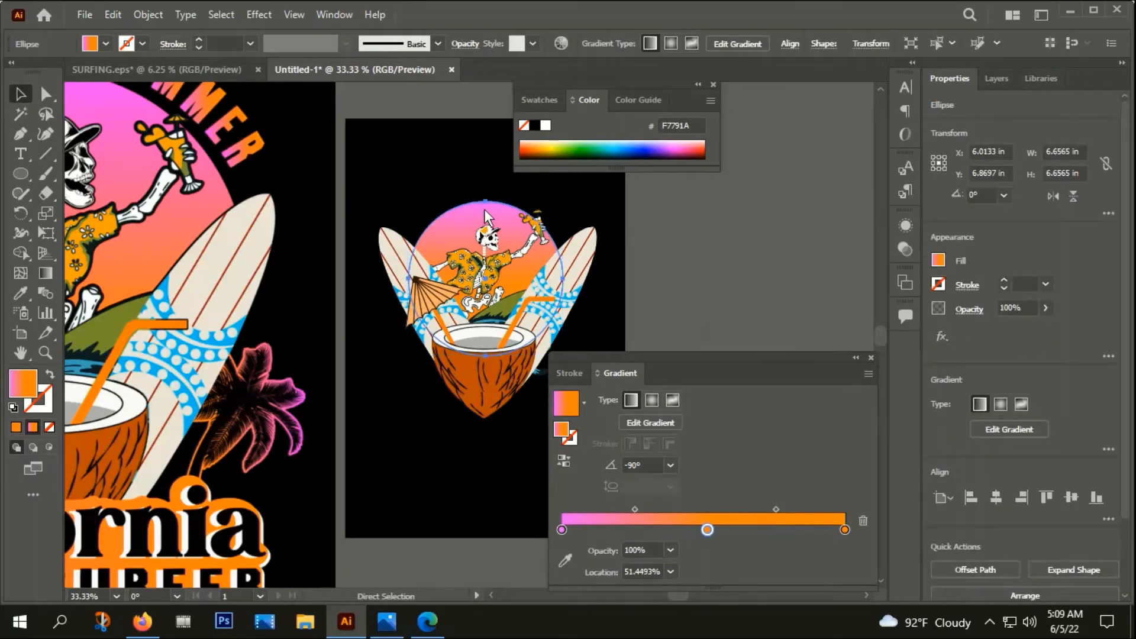
key("v")
left_click_drag(563, 201, 576, 193)
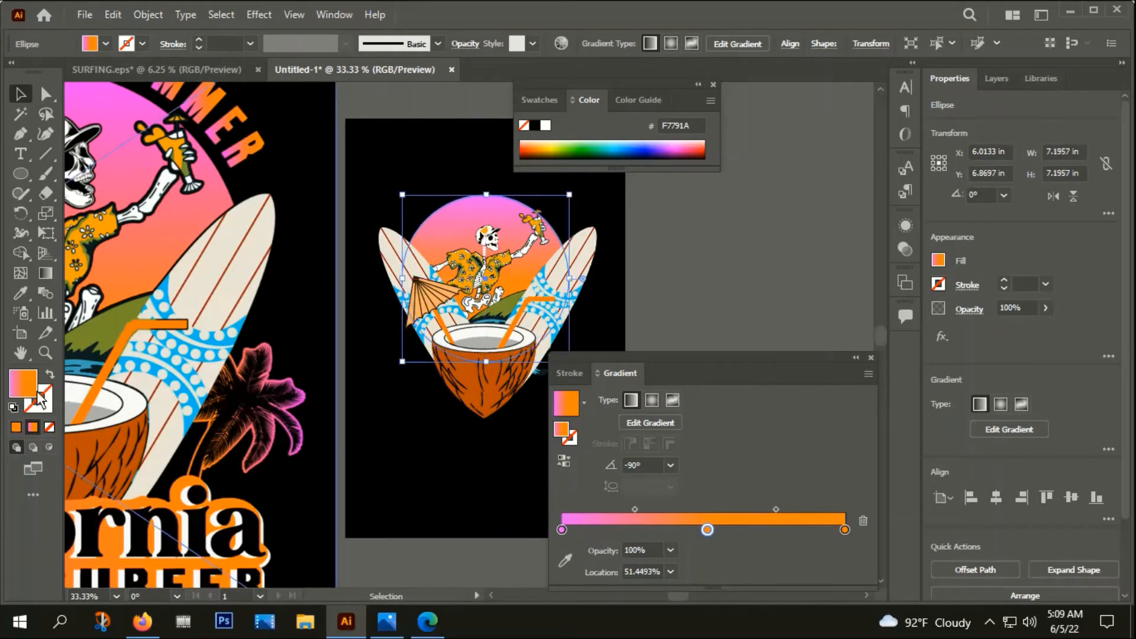
Step: Swap the enlarged circle's fill and stroke to leave a 1 pt gradient outline, and close the gradient settings
left_click(50, 374)
left_click(657, 242)
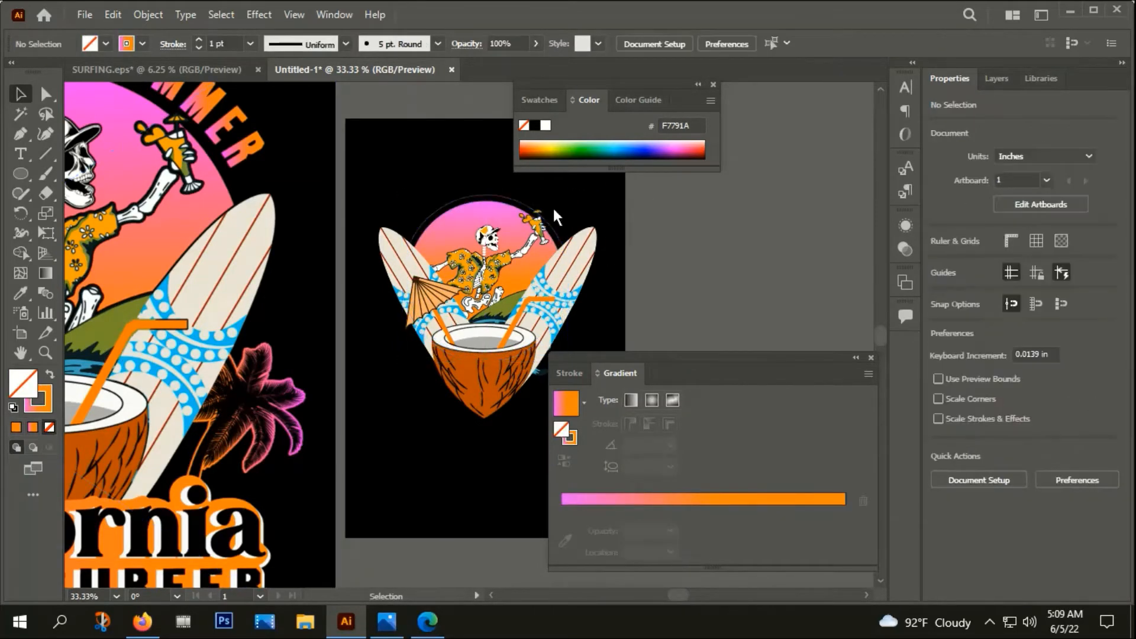
key("ctrl+minus")
key("ctrl+minus")
left_click(870, 358)
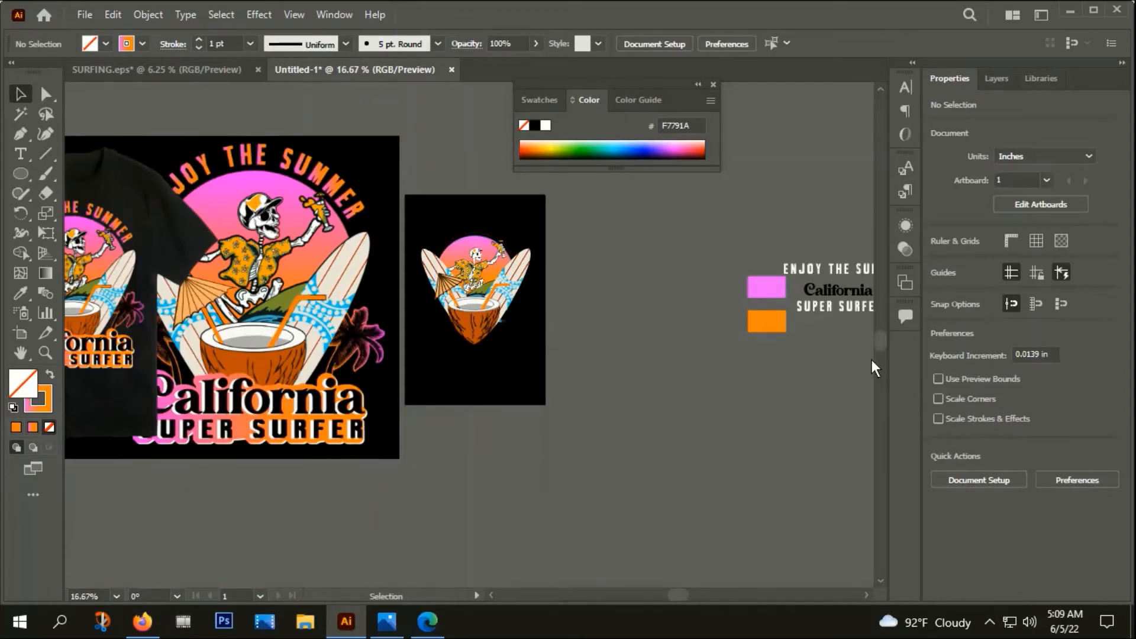
left_click_drag(758, 360, 656, 372)
left_click(21, 153)
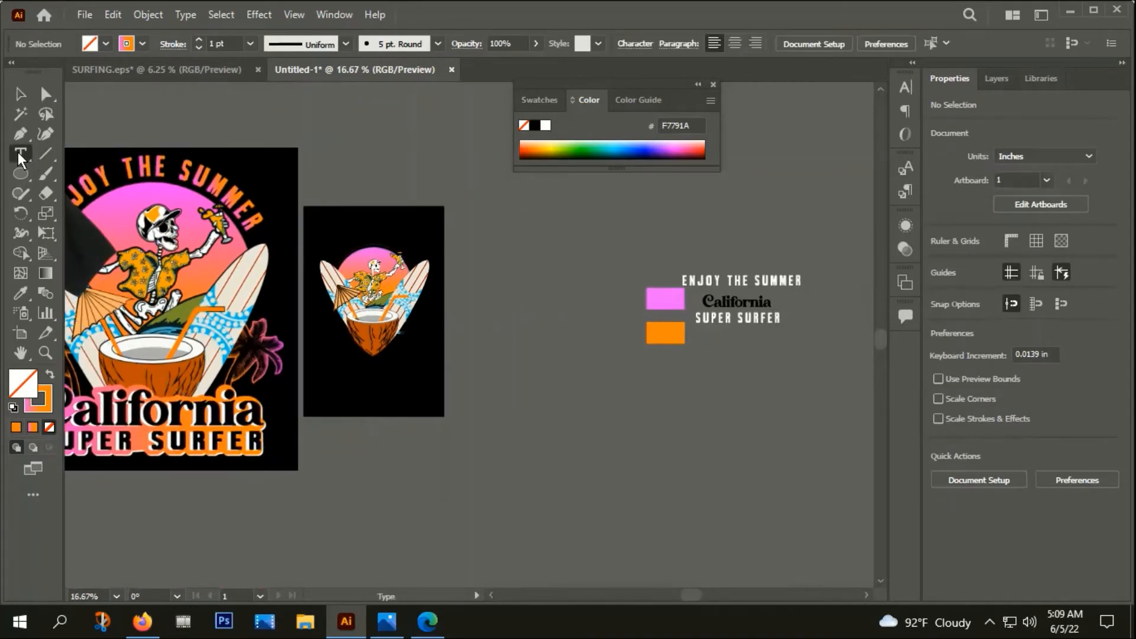
left_click(368, 150)
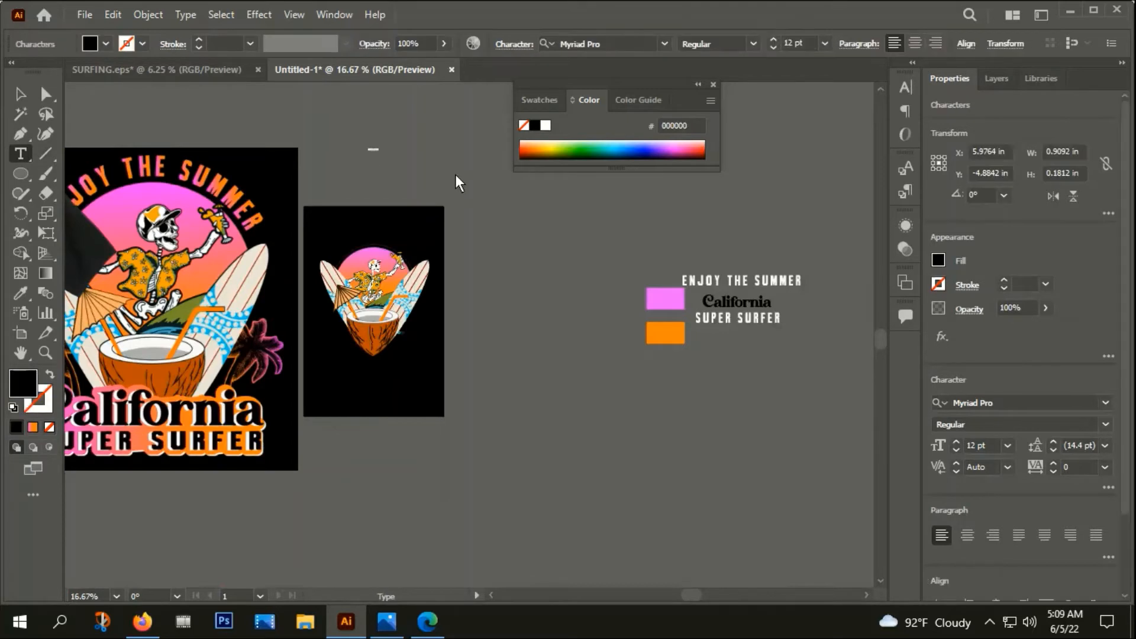
left_click(20, 95)
key("Delete")
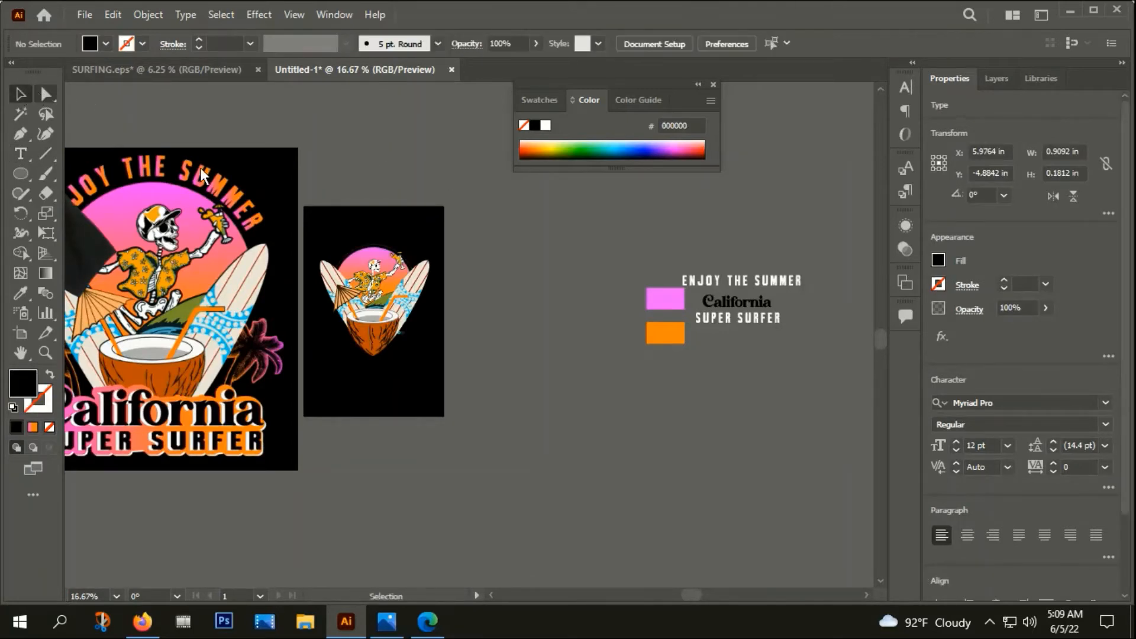
Step: Copy the ENJOY THE SUMMER lettering and paste it as type on a path along the outline circle around the sunset
left_click(760, 283)
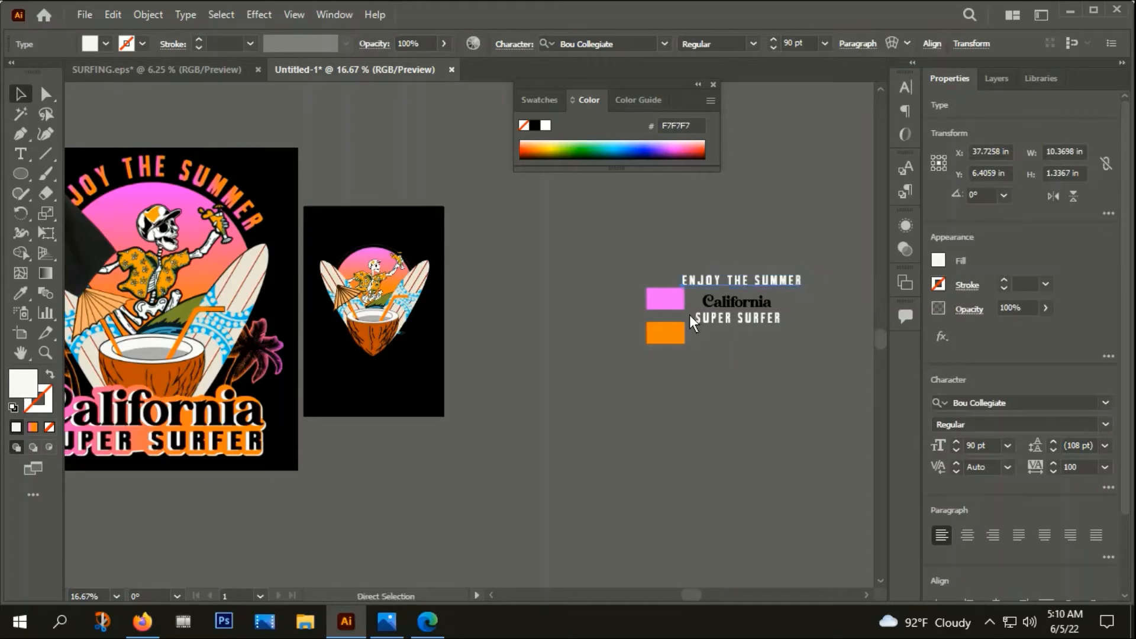
key("ctrl+c")
left_click(366, 245)
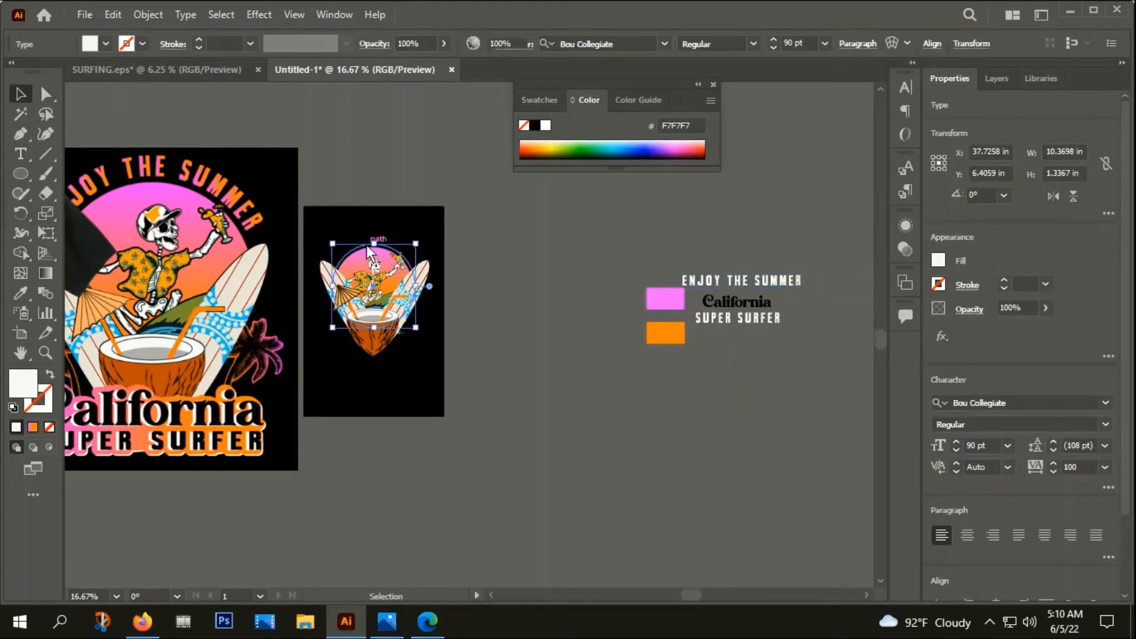
scroll(366, 245, "up", 1)
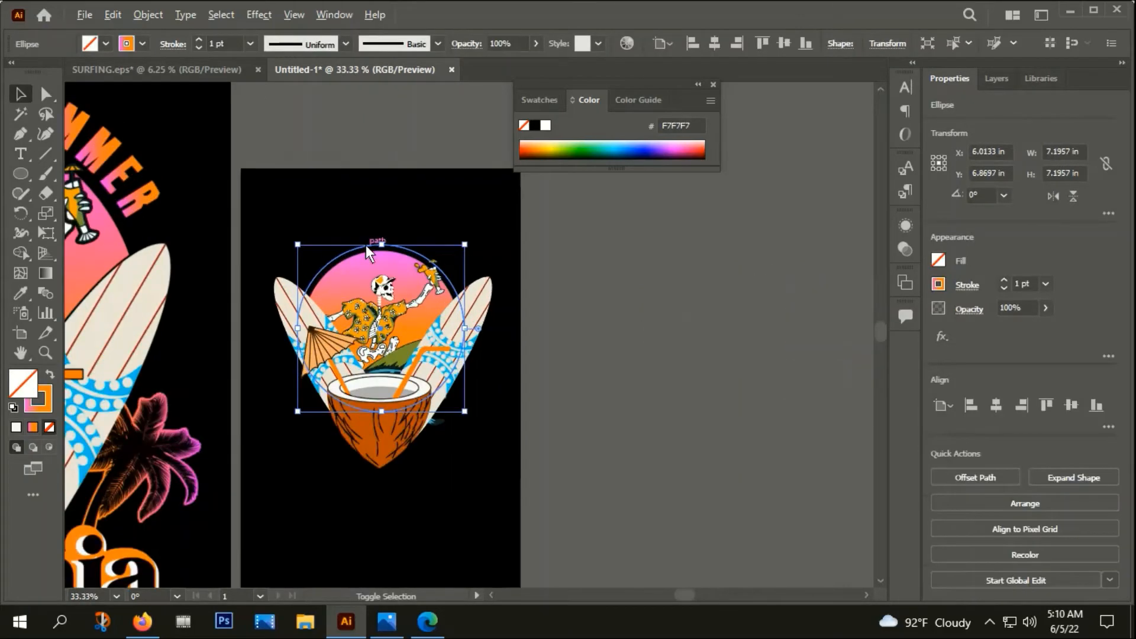
left_click(20, 151)
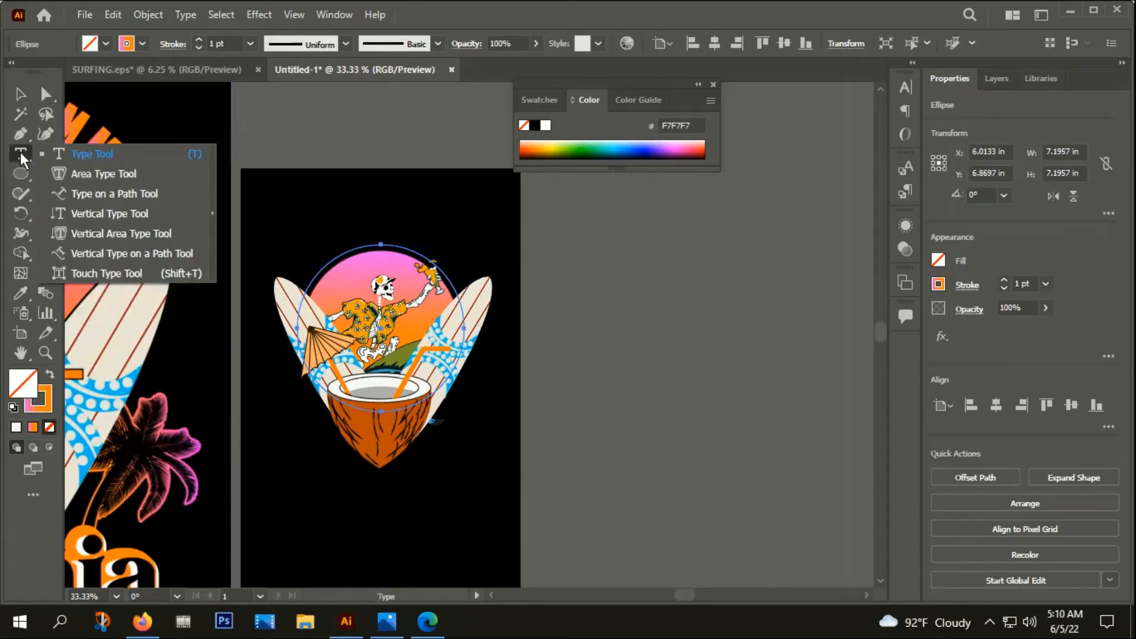
left_click(104, 199)
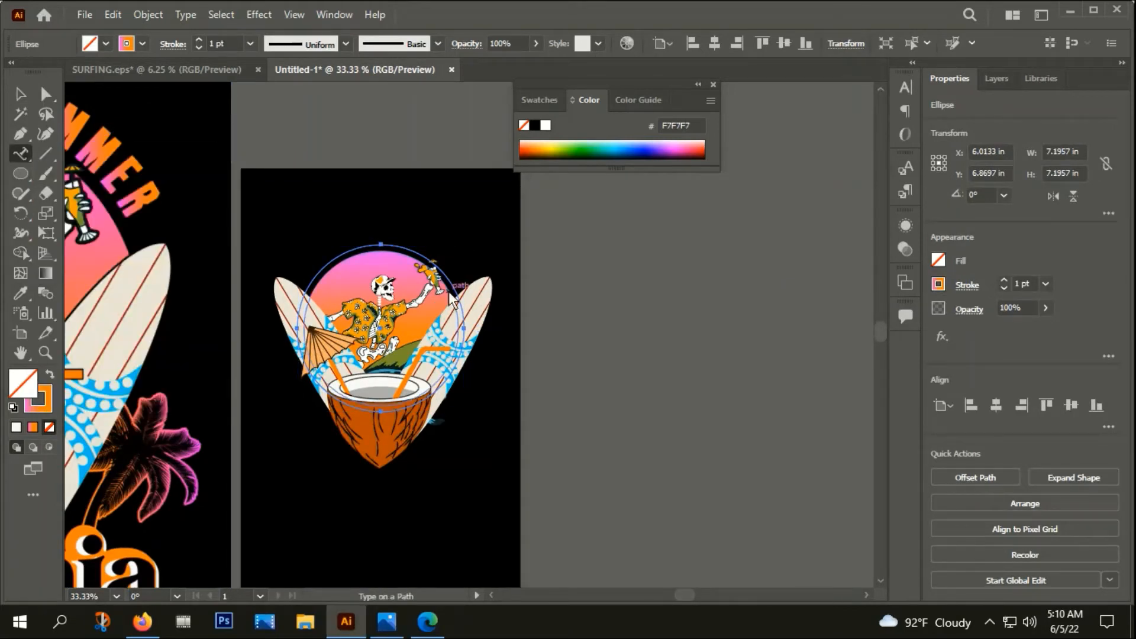
left_click(319, 282)
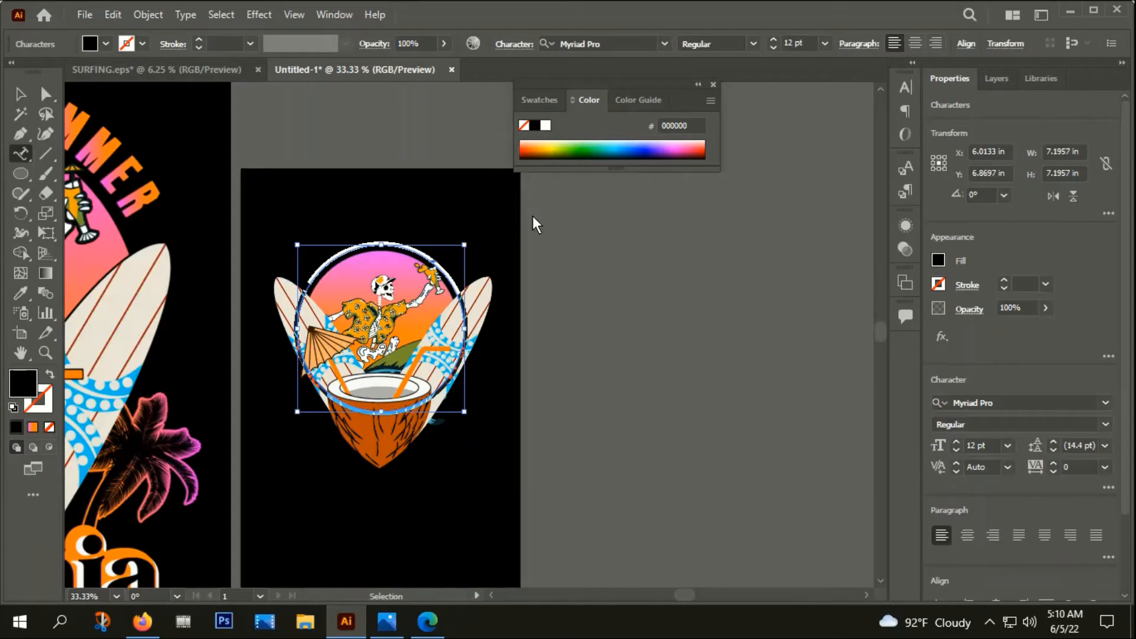
key("ctrl+v")
left_click(20, 93)
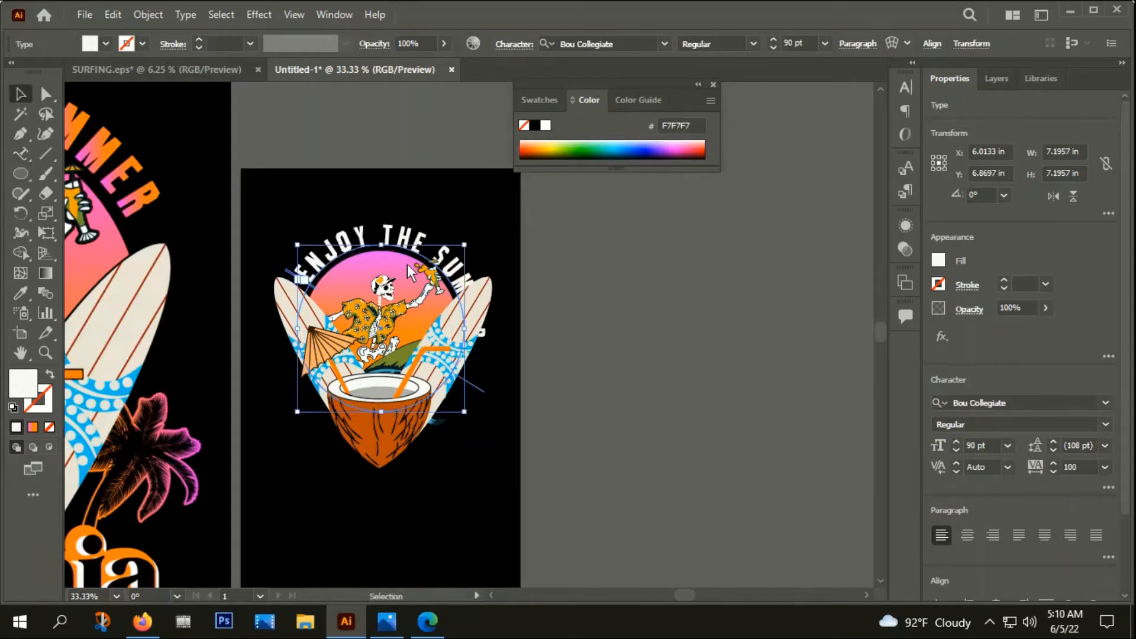
Step: Set the arched ENJOY THE SUMMER text to 72 pt and rotate it around the circle to about 4°
left_click_drag(470, 417, 487, 383)
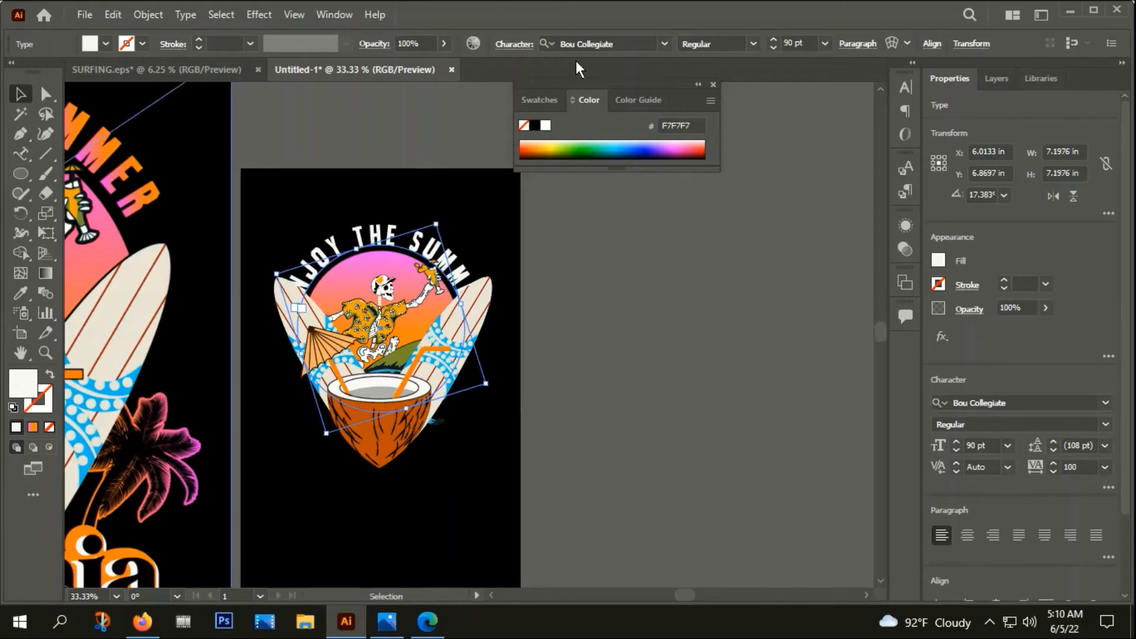
left_click(513, 44)
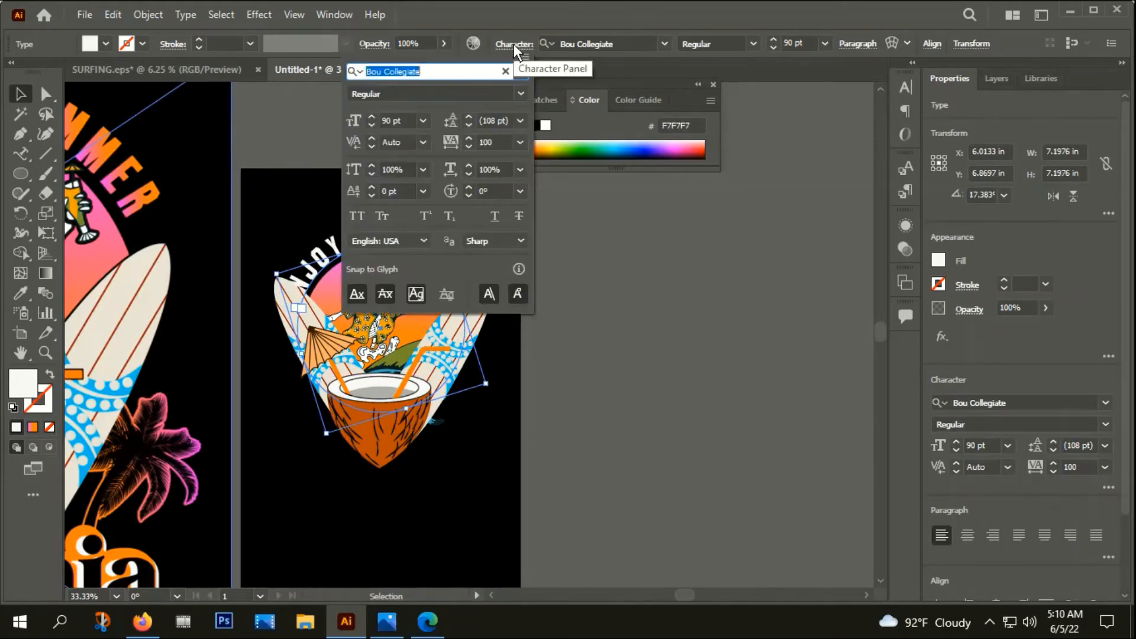
left_click(424, 122)
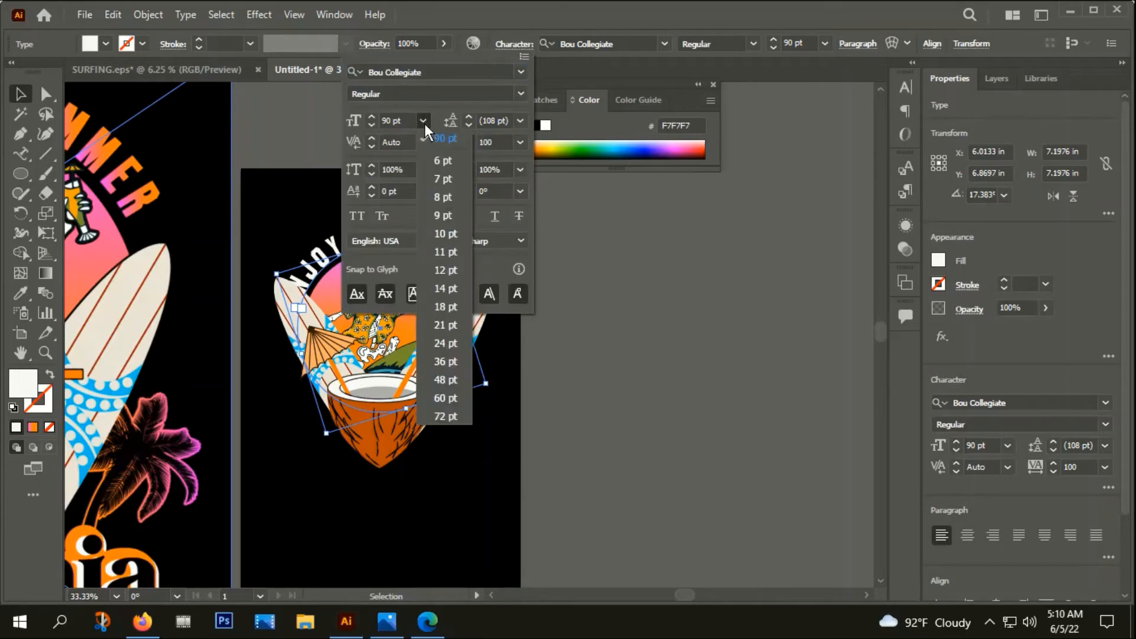
left_click(441, 421)
left_click(588, 381)
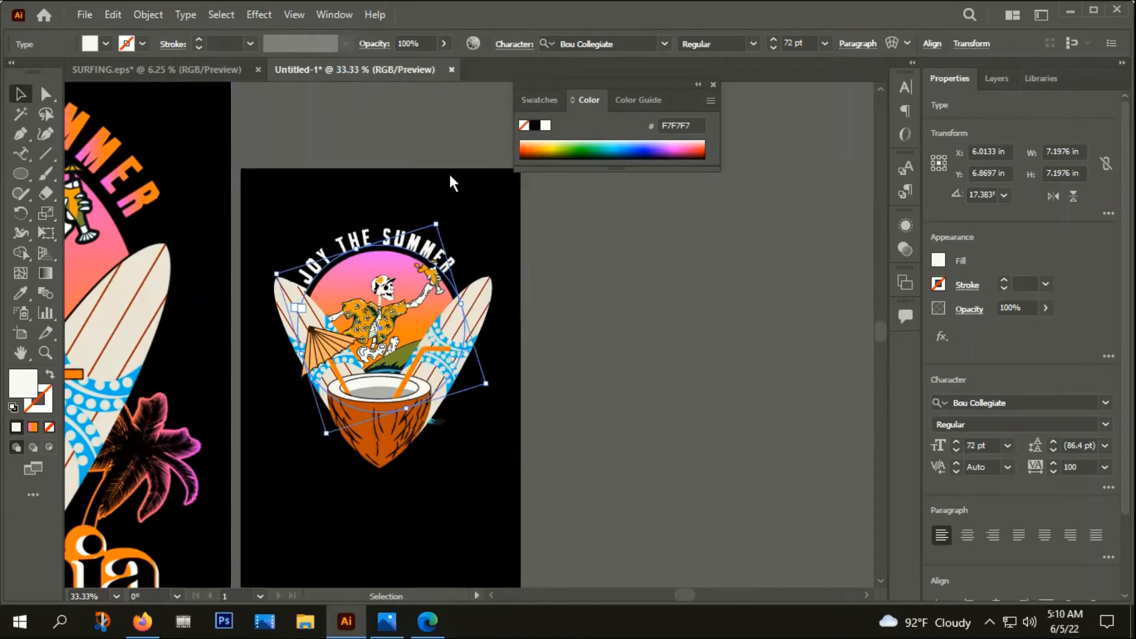
left_click_drag(443, 224, 467, 242)
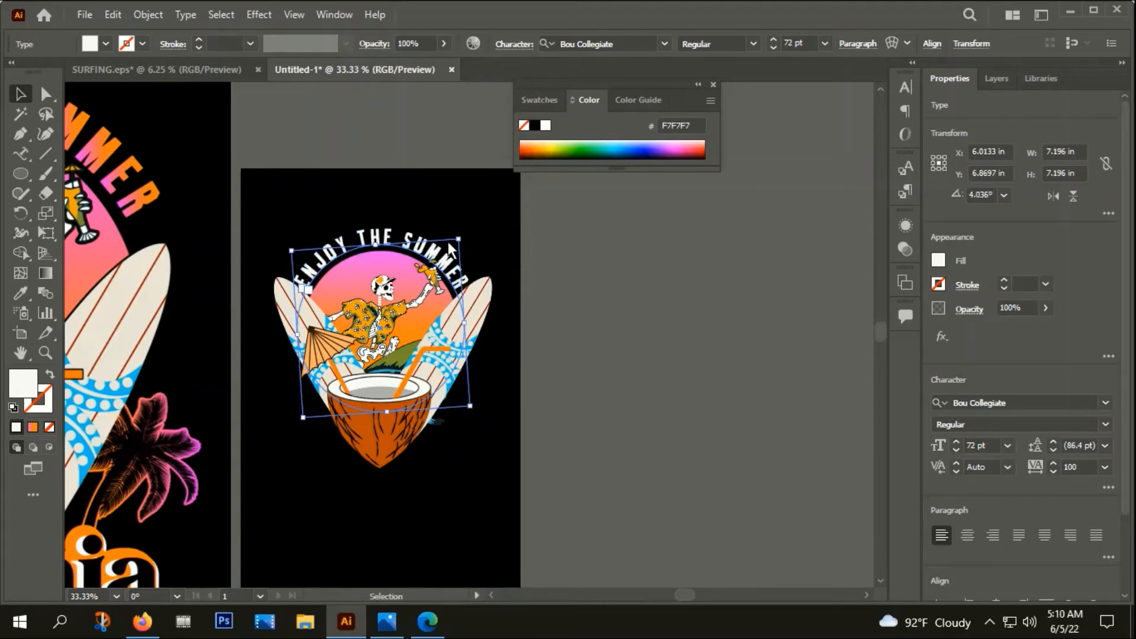
Step: Set the arched text's font size to 65 pt and rotate it slightly further clockwise to centre it above the sunset
left_click(513, 44)
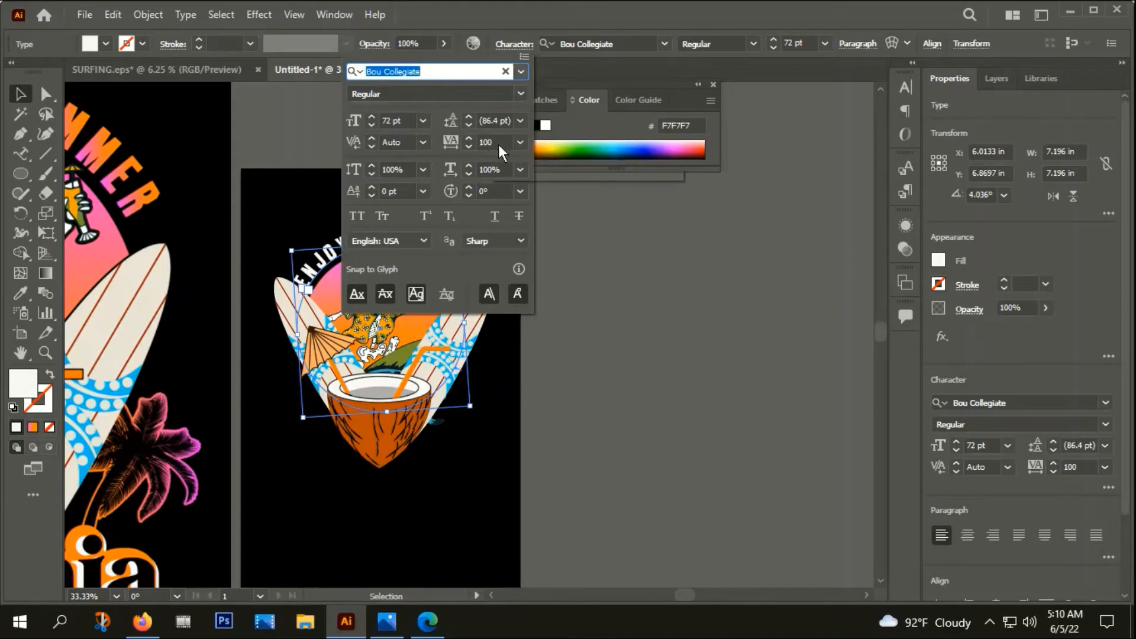
left_click(423, 121)
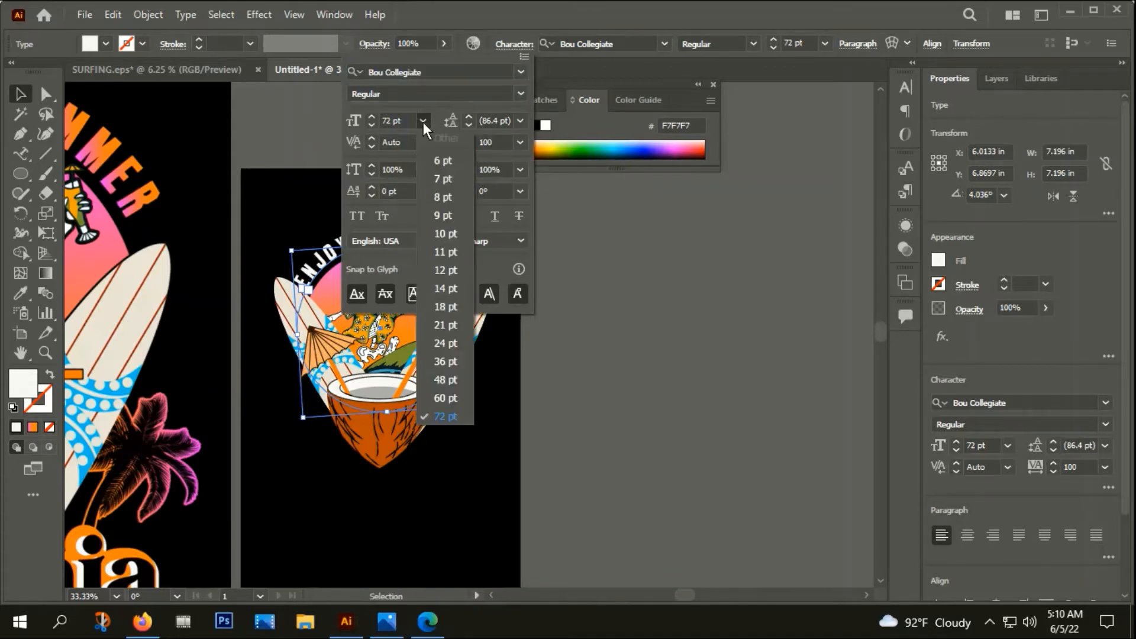
left_click(396, 123)
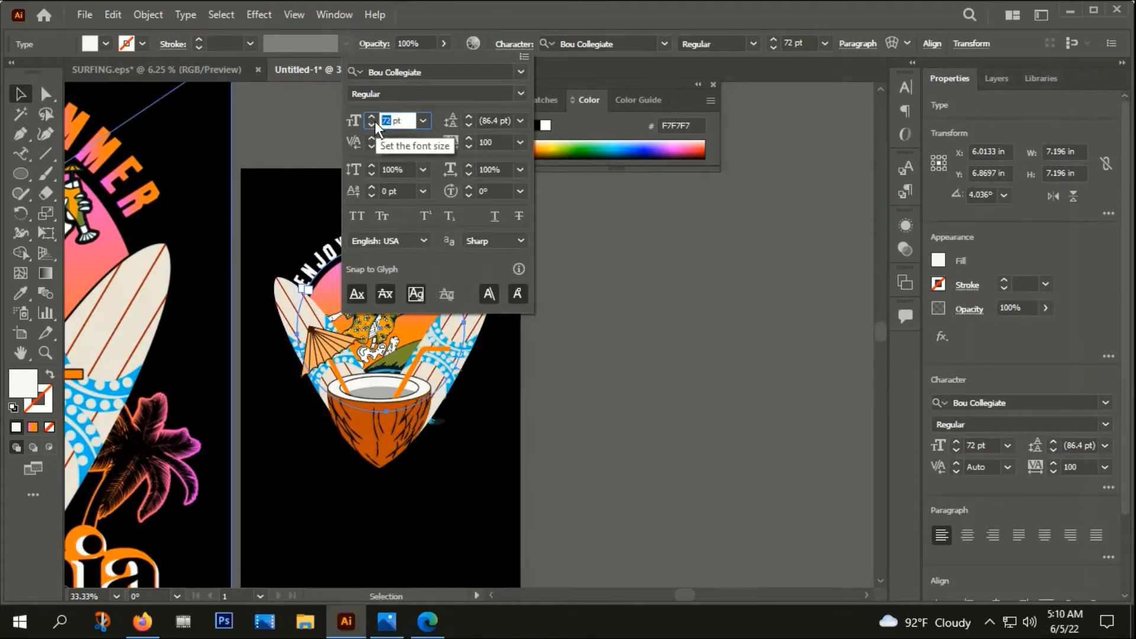
type("65")
key("Return")
left_click(616, 322)
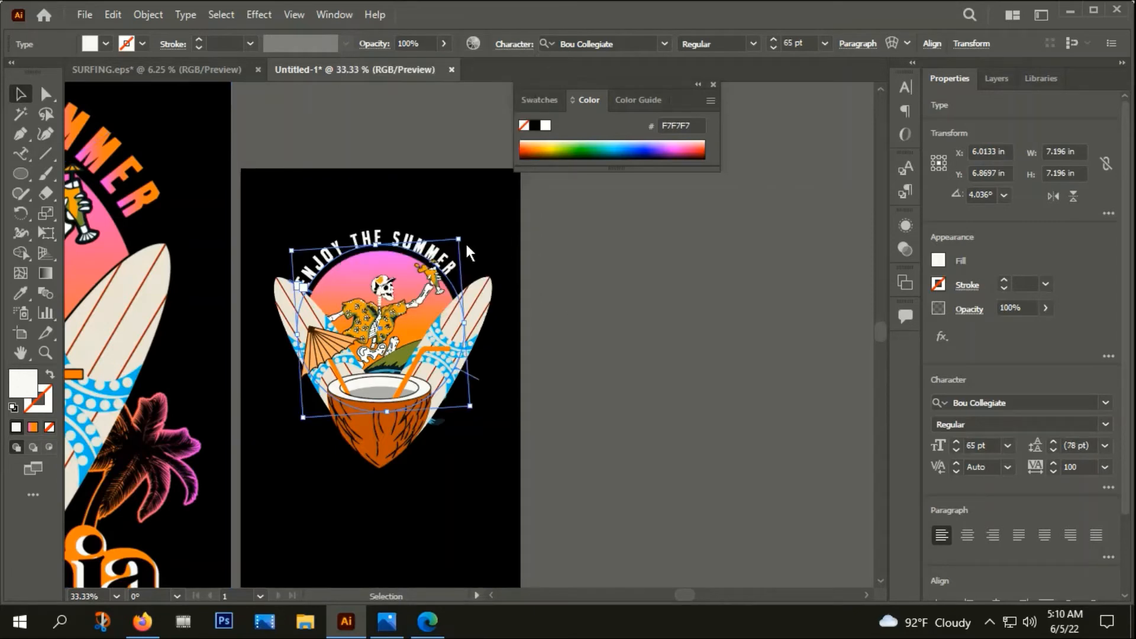
left_click_drag(465, 243, 473, 251)
left_click(545, 326)
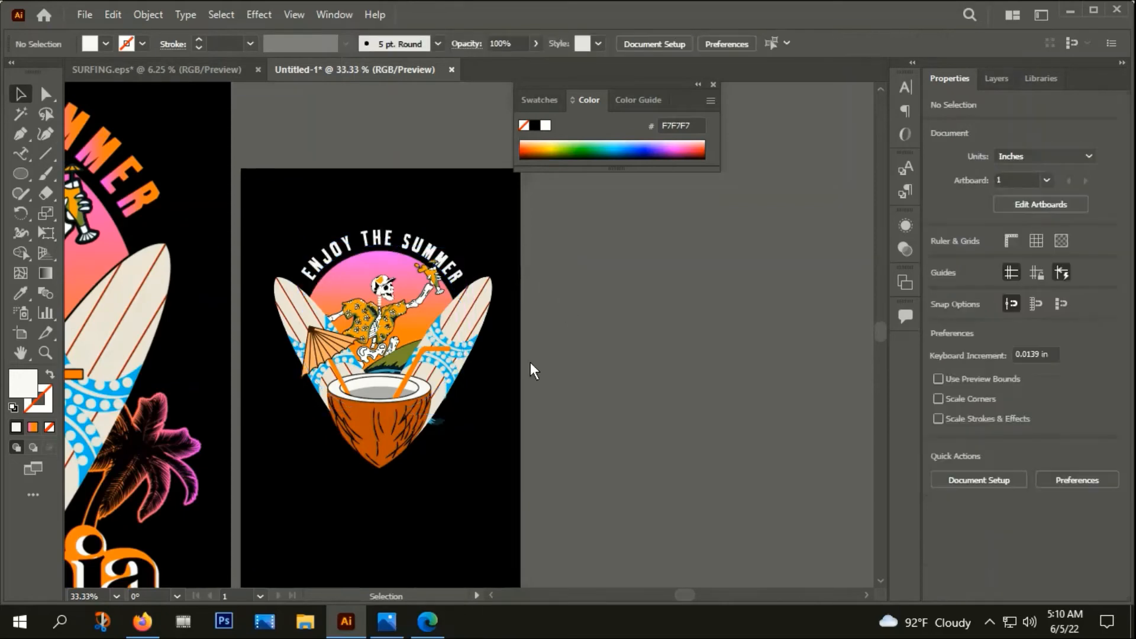
Step: Scale the skeleton surfer group down around its centre to about 6.41 by 6.79 in
scroll(602, 376, "down", 2)
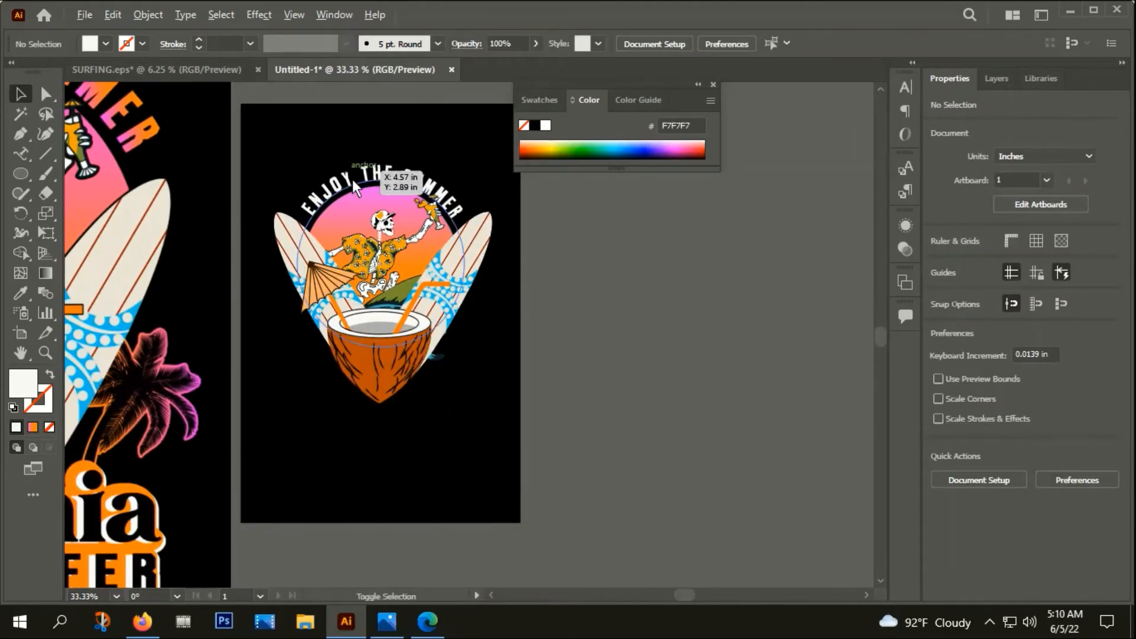
scroll(374, 182, "down", 1)
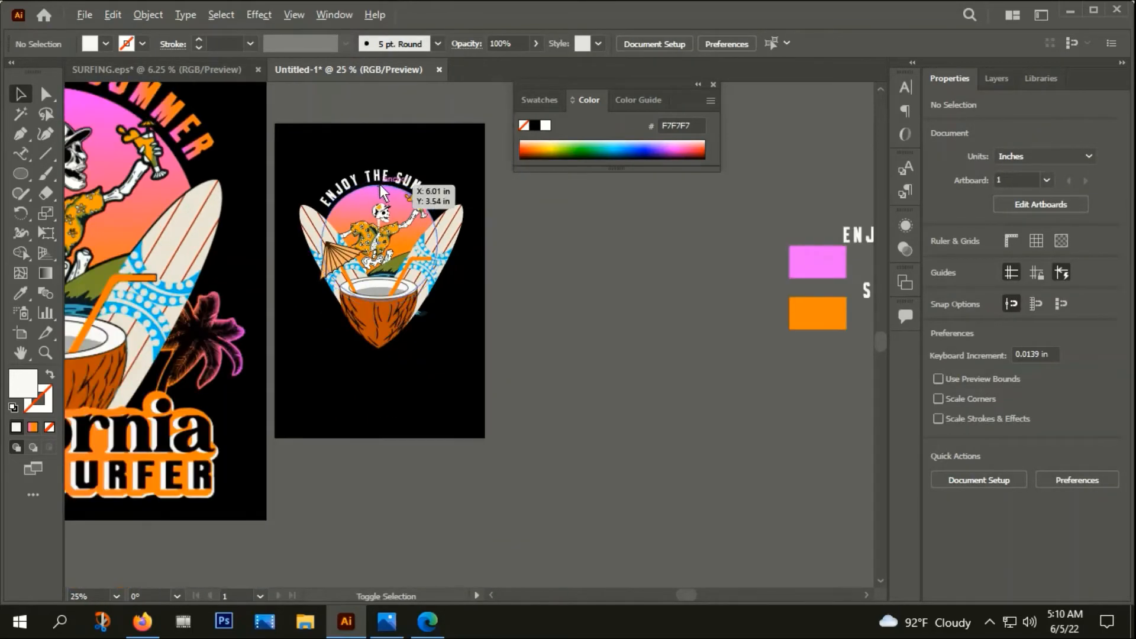
scroll(405, 183, "up", 2)
left_click(424, 224)
scroll(424, 225, "up", 3)
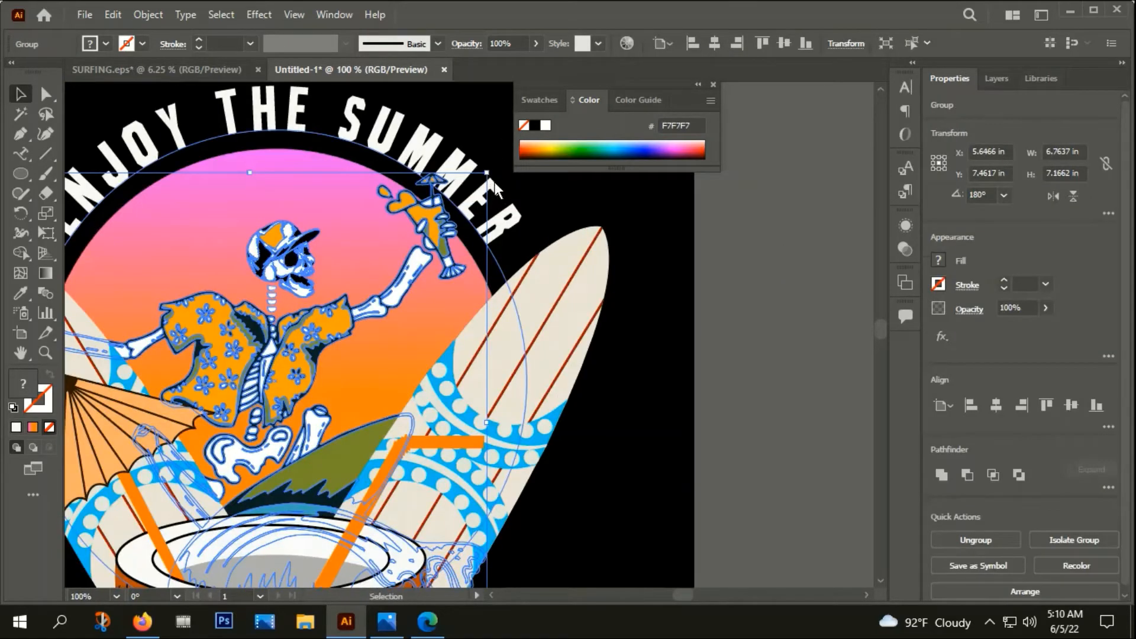
left_click_drag(487, 175, 475, 187)
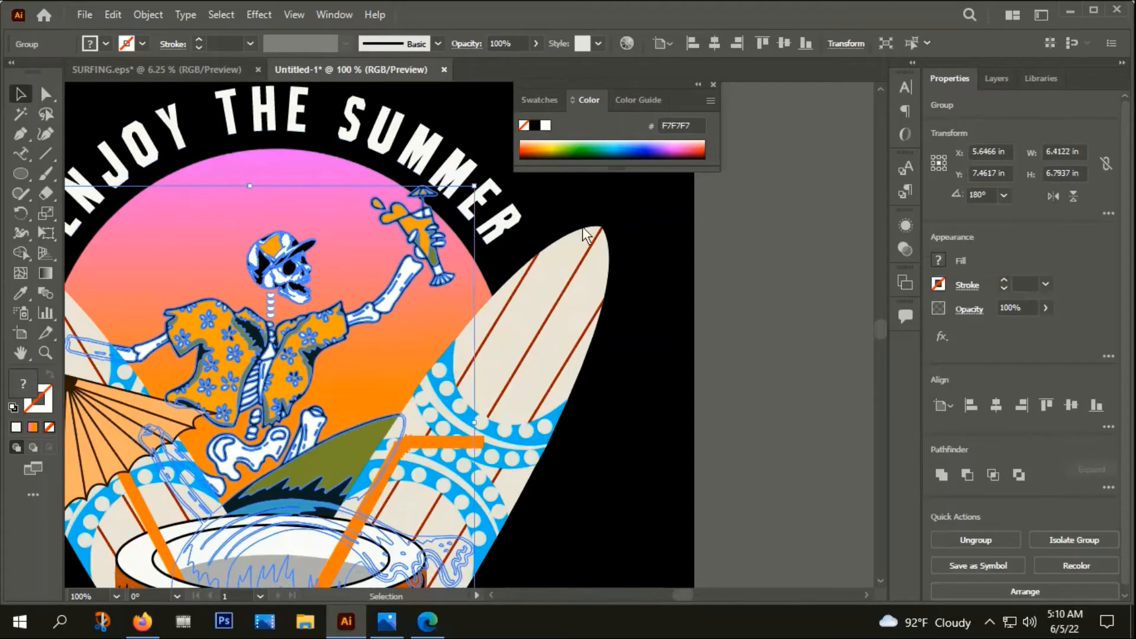
left_click(655, 251)
Step: Convert the arched ENJOY THE SUMMER text to outlines and fill it with the sunset circle's gradient, closing the colour settings
scroll(654, 251, "down", 2)
left_click_drag(661, 319, 601, 235)
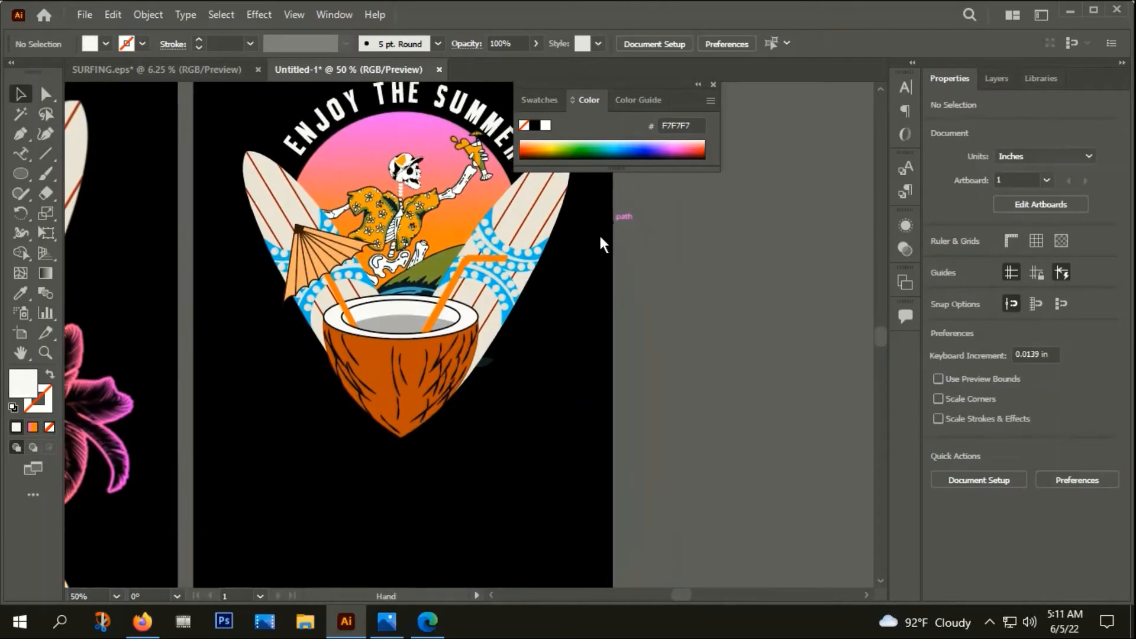
scroll(601, 236, "down", 2)
right_click(492, 167)
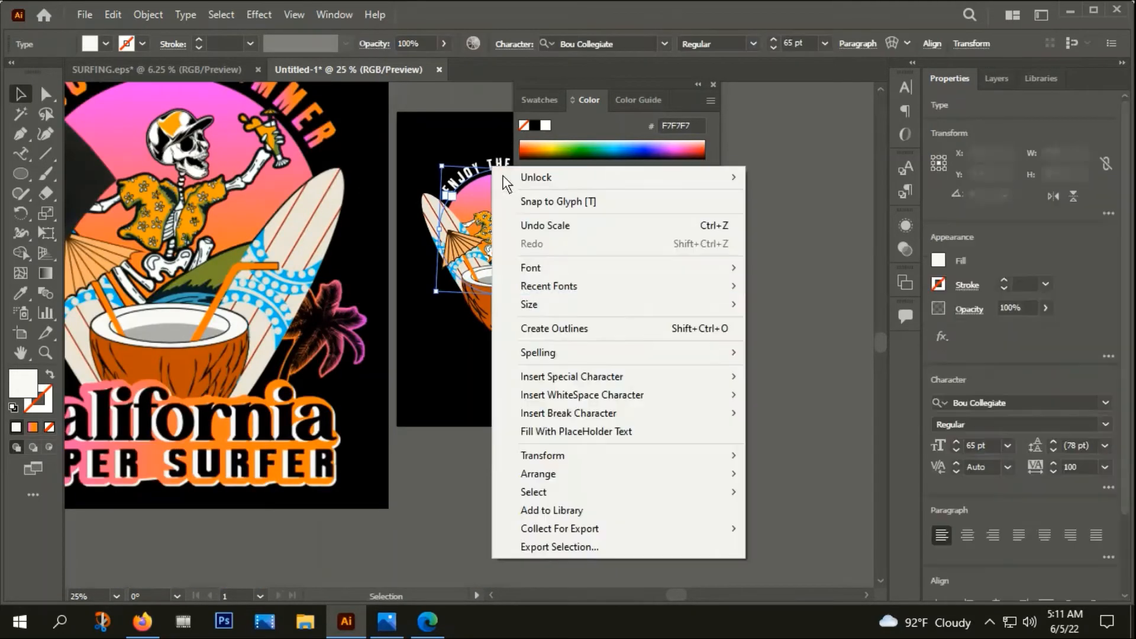
left_click(577, 329)
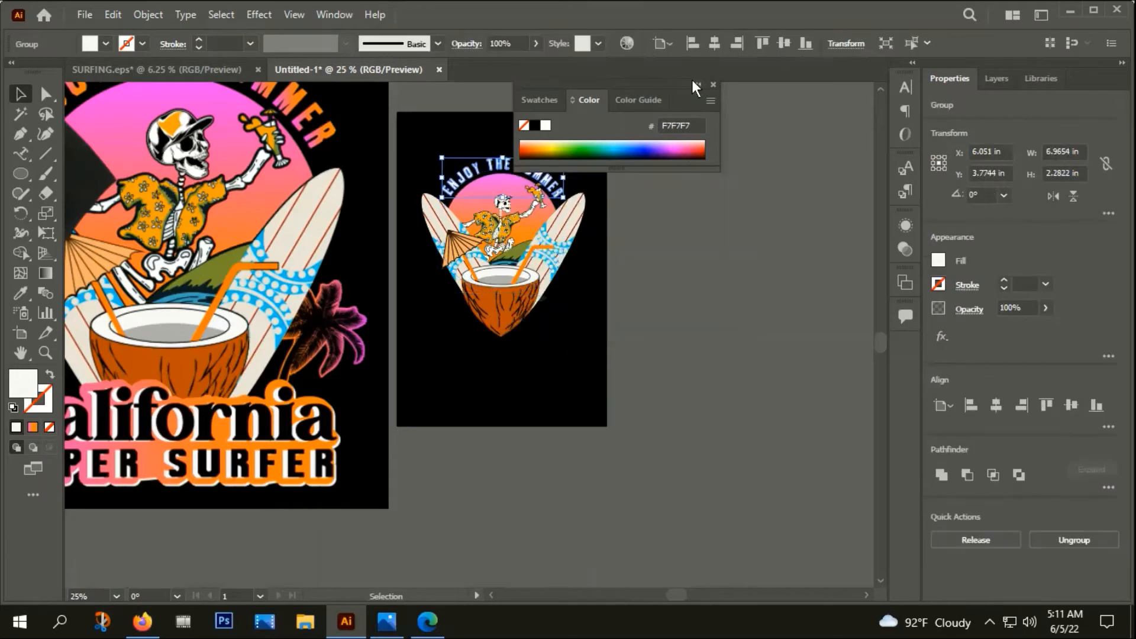
left_click(648, 147)
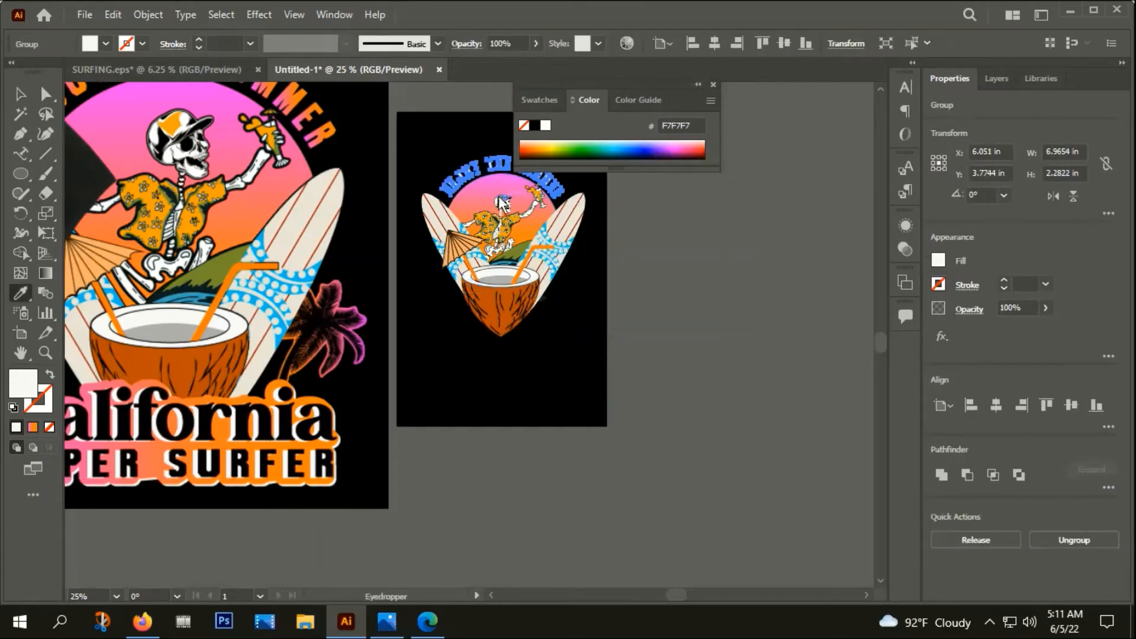
key("i")
left_click(490, 200)
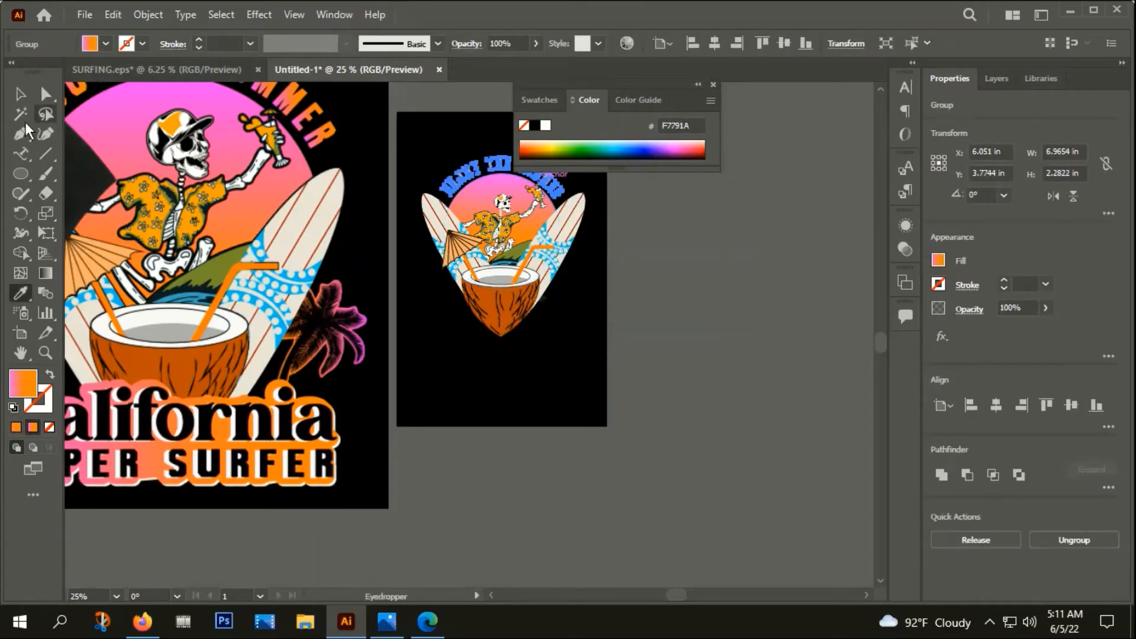
left_click(20, 94)
left_click(657, 465)
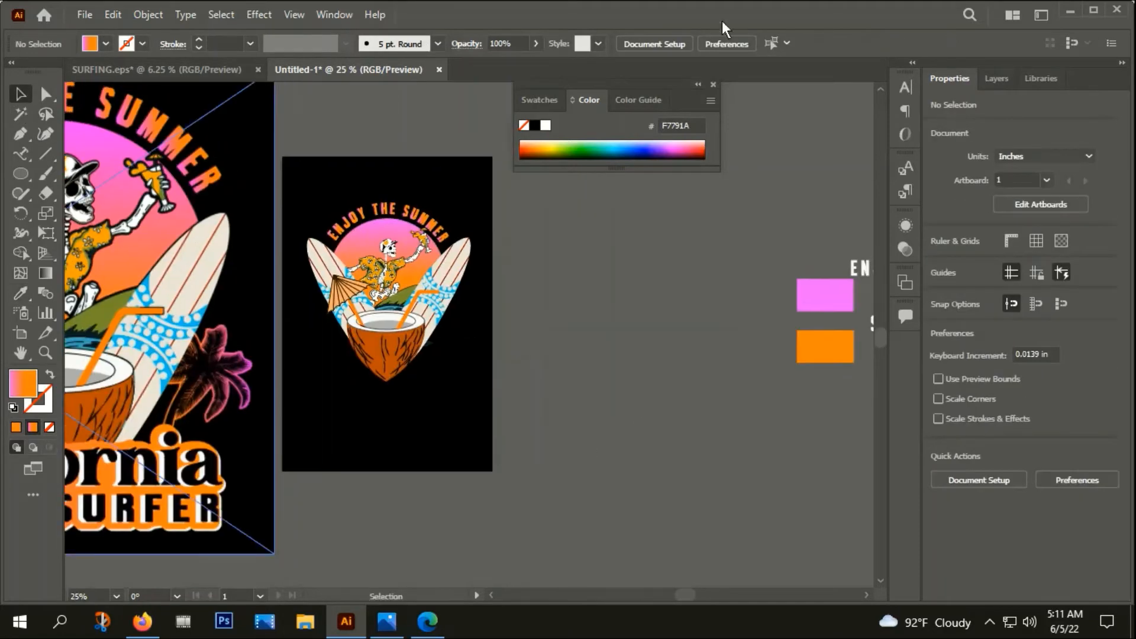
left_click(712, 84)
Step: Move the California and SUPER SURFER lettering beneath the coconut and convert both lines to outlines
scroll(712, 114, "down", 2)
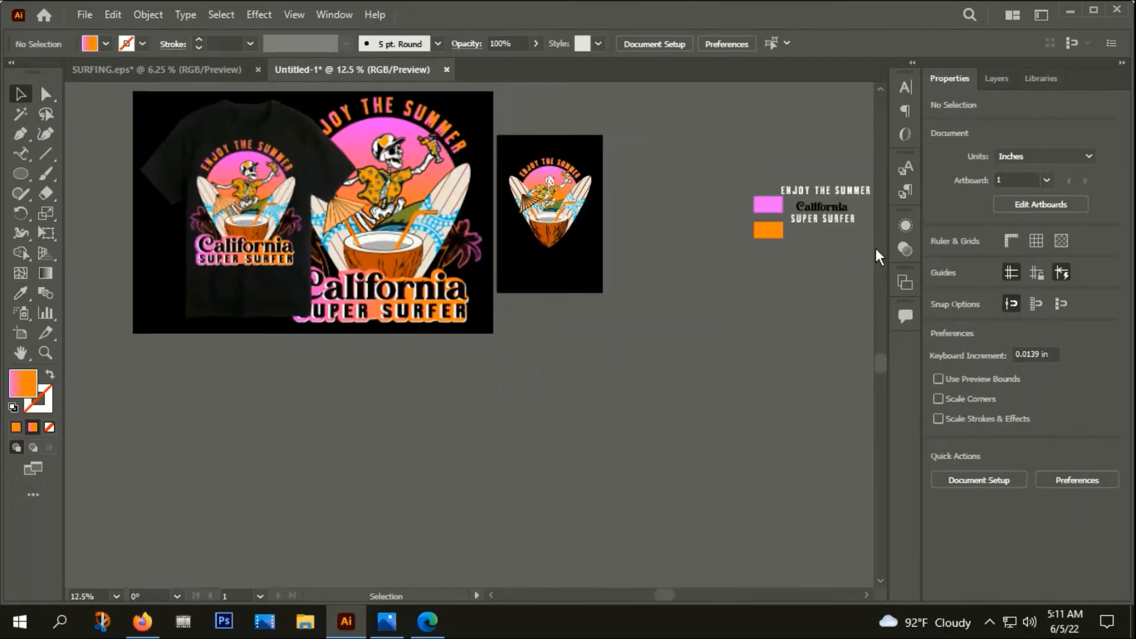
left_click(829, 207)
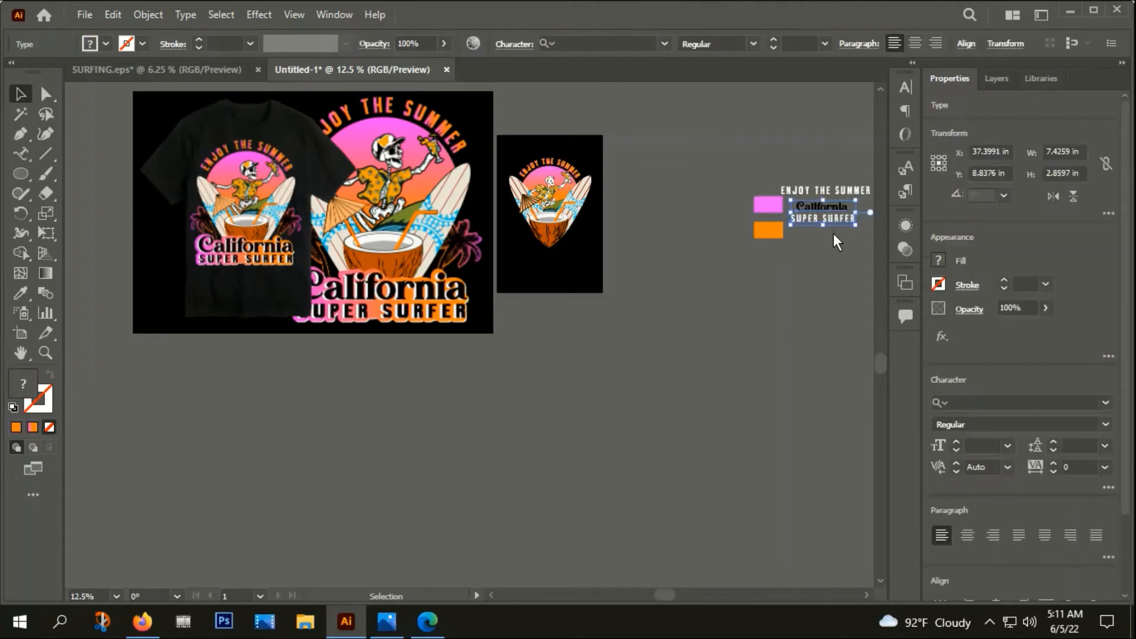
left_click_drag(835, 221, 546, 253)
scroll(552, 247, "up", 3)
right_click(545, 254)
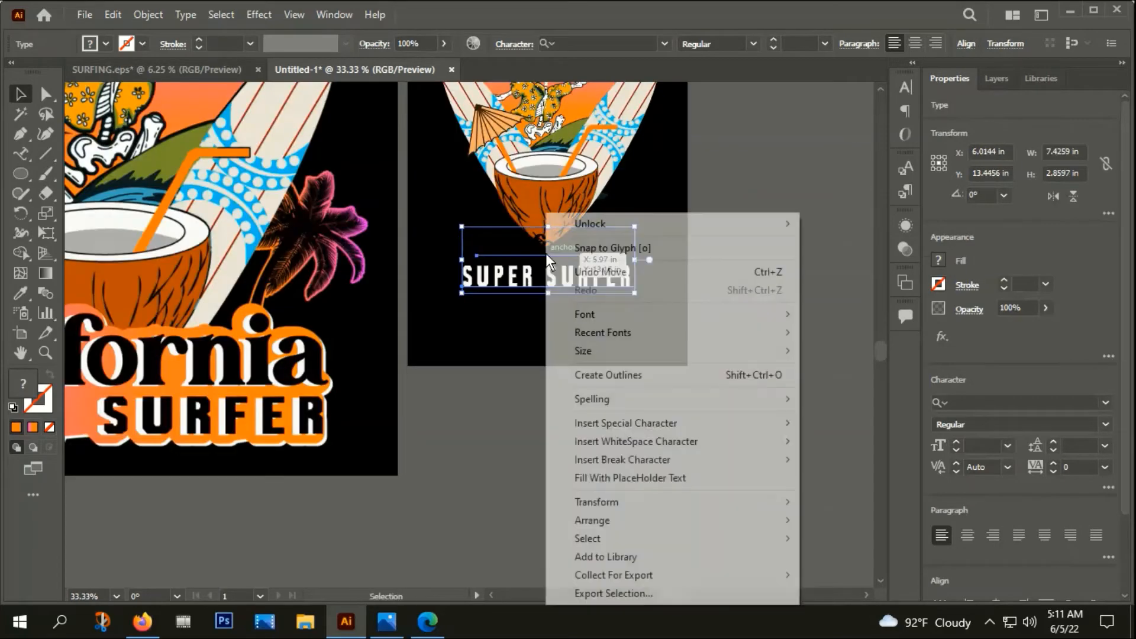
left_click(612, 379)
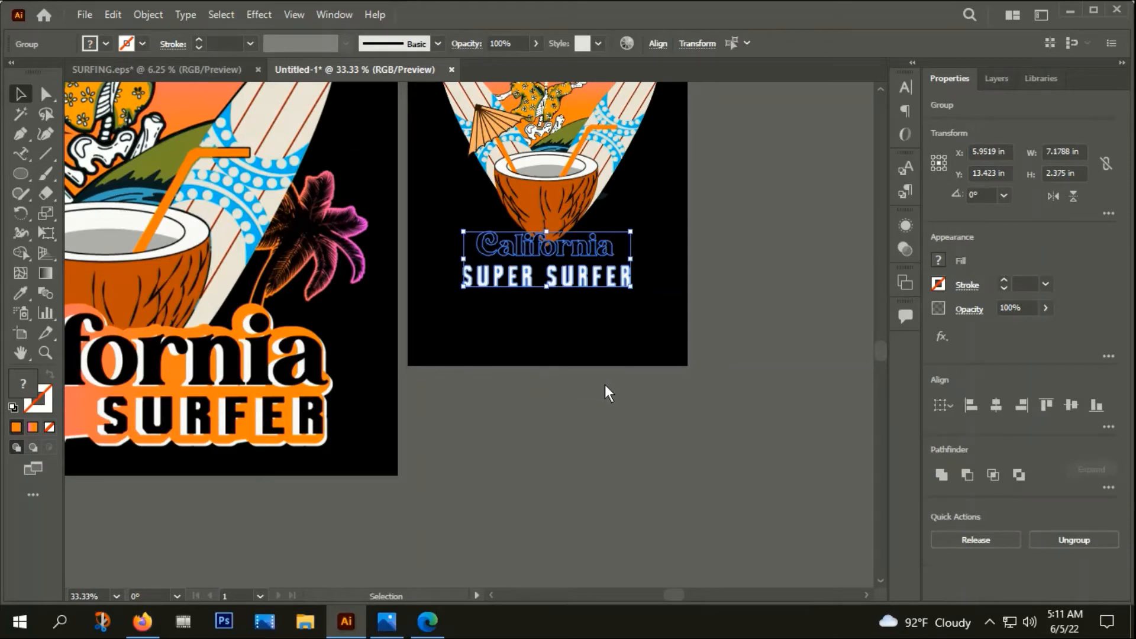
Step: Fill the California and SUPER SURFER outlines with the off-white sampled from the surfboard, and select only the SUPER SURFER line
key("i")
scroll(574, 194, "up", 2)
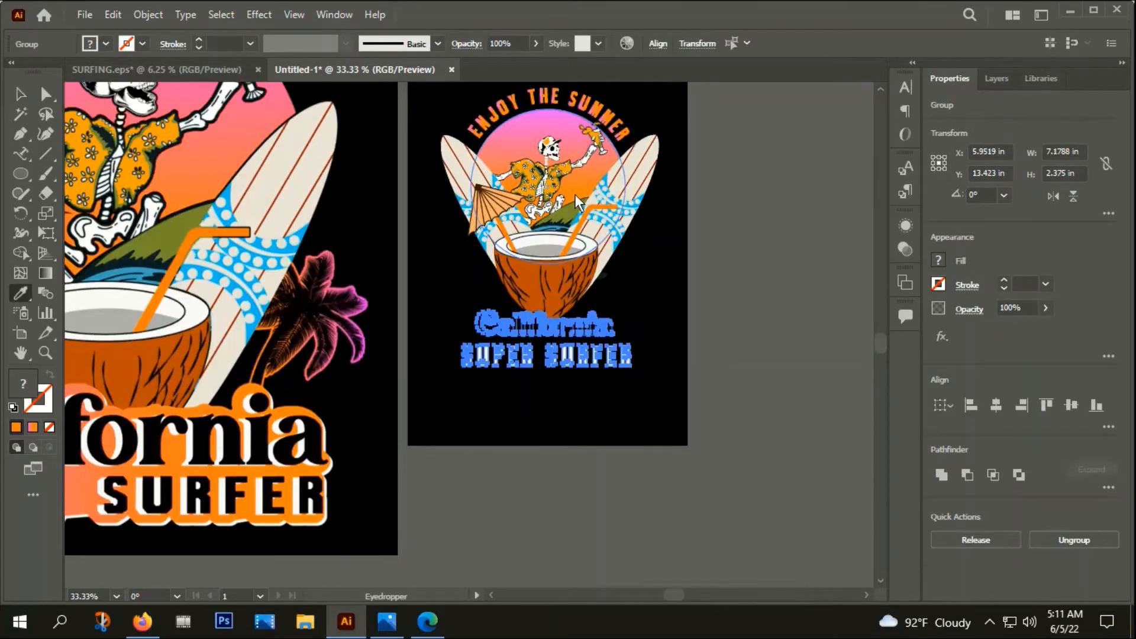
left_click(556, 139)
left_click(556, 139)
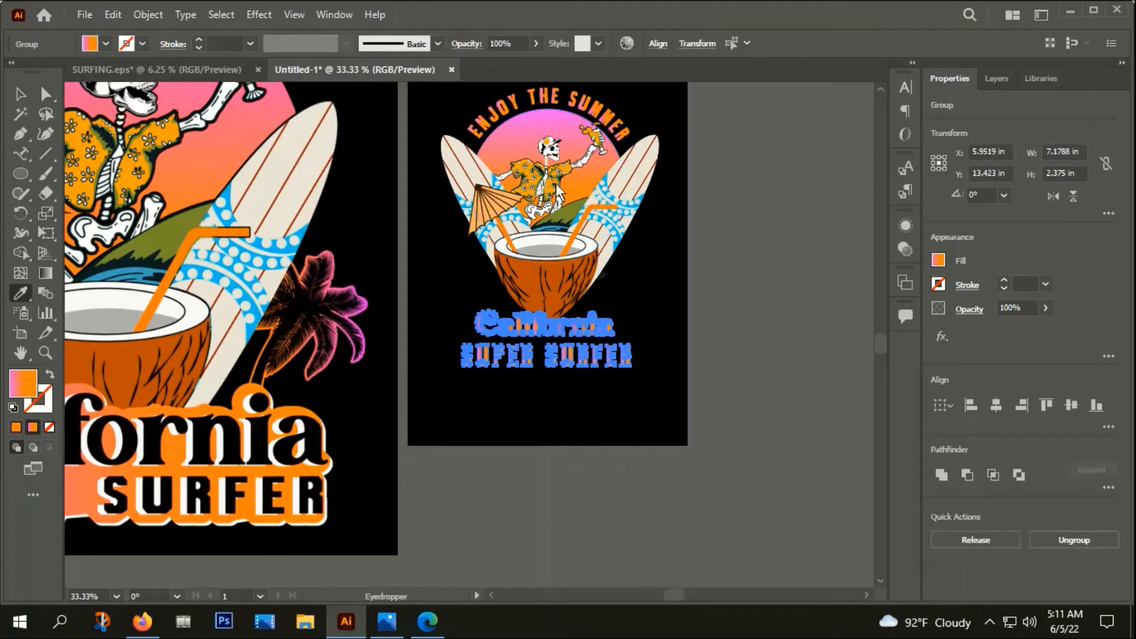
left_click(649, 161)
left_click(21, 95)
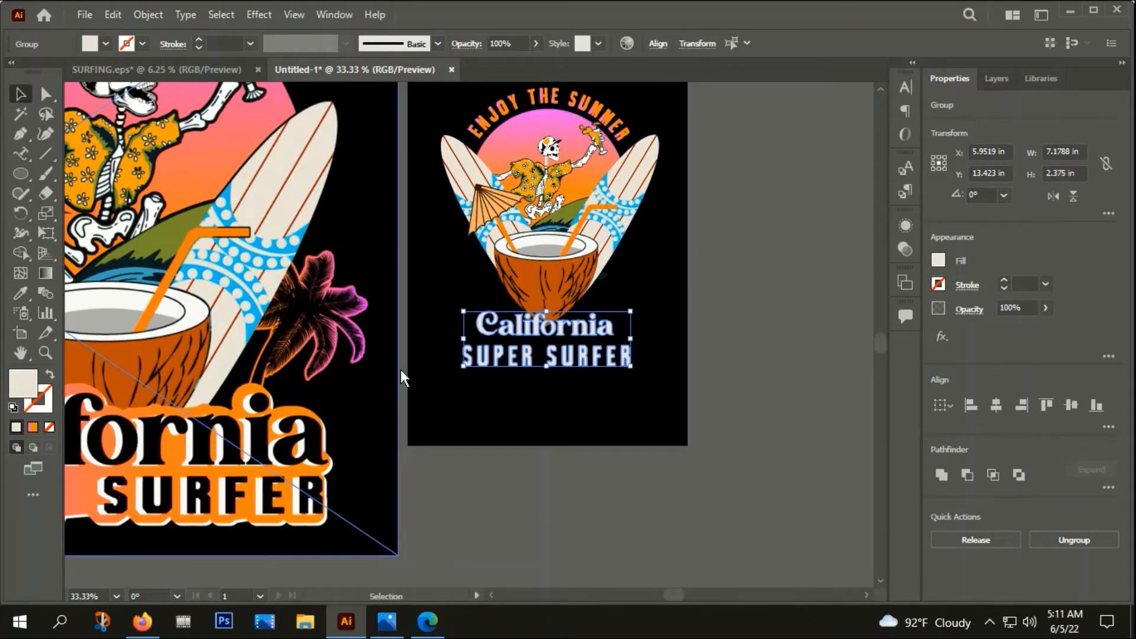
left_click(530, 398)
left_click(527, 361)
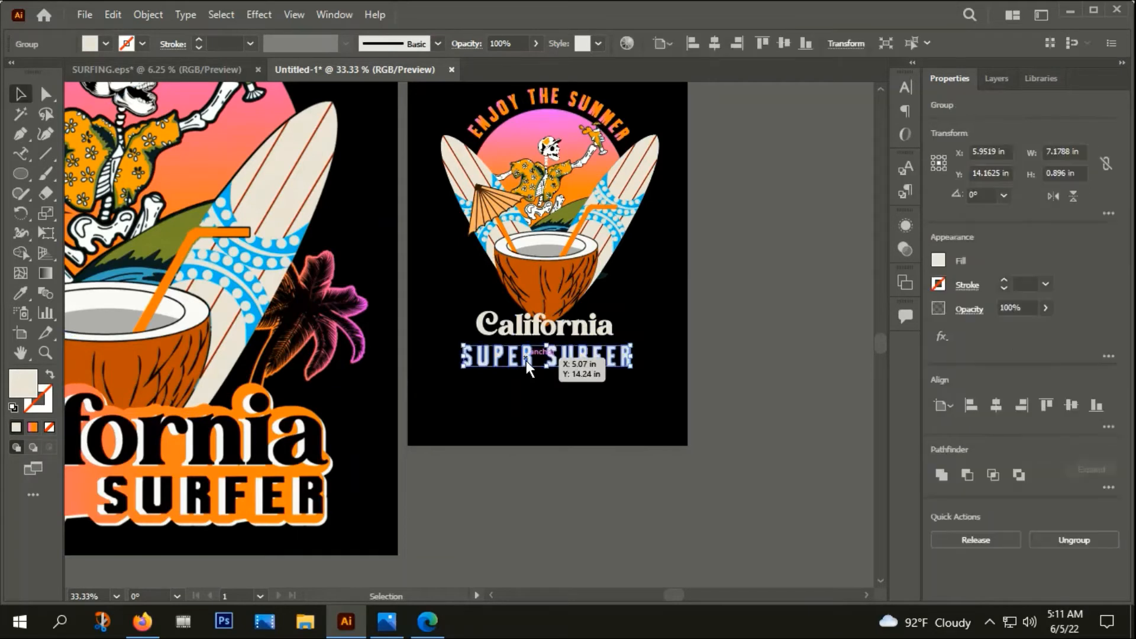
Step: Move the SUPER SURFER line up close beneath California and centre both lines horizontally on each other
left_click_drag(527, 360, 602, 371)
left_click(536, 395)
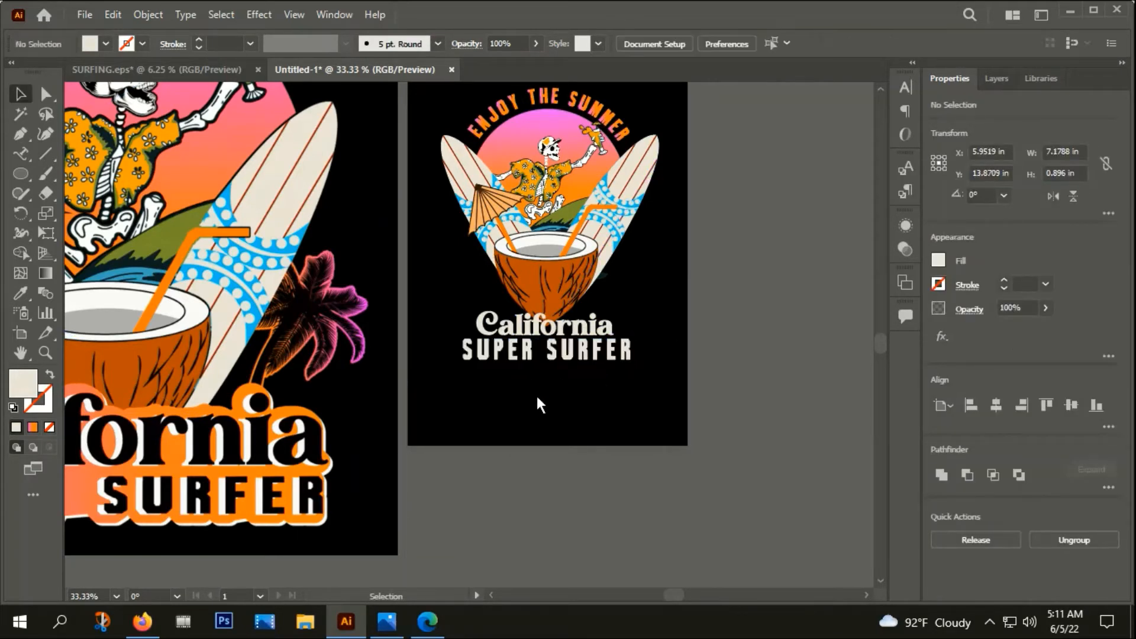
left_click_drag(483, 389, 522, 318)
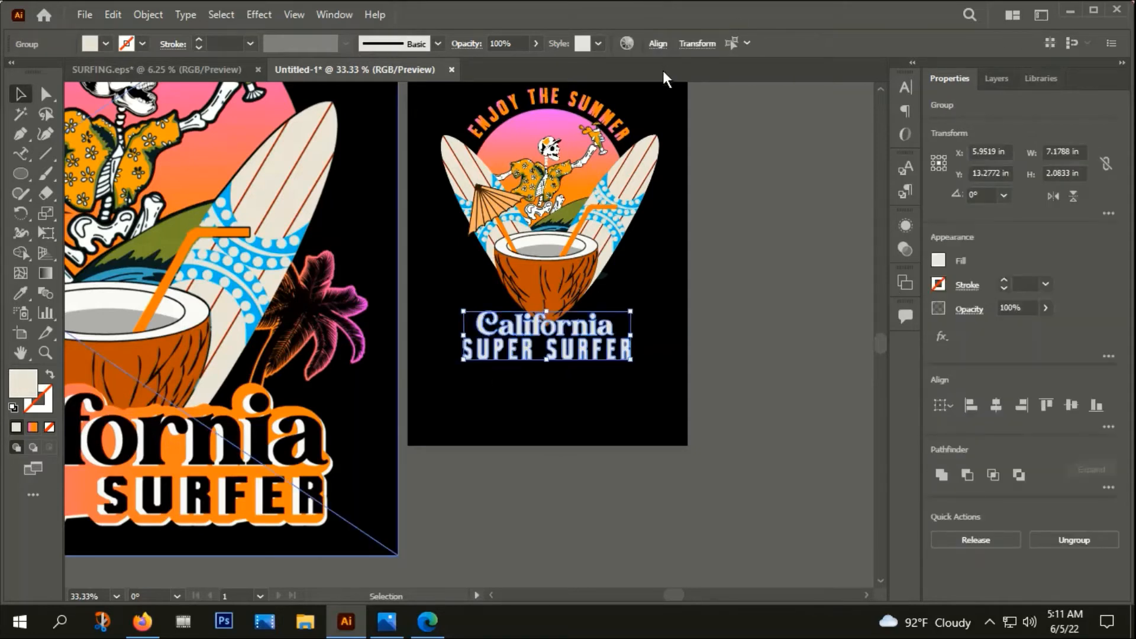
left_click(658, 43)
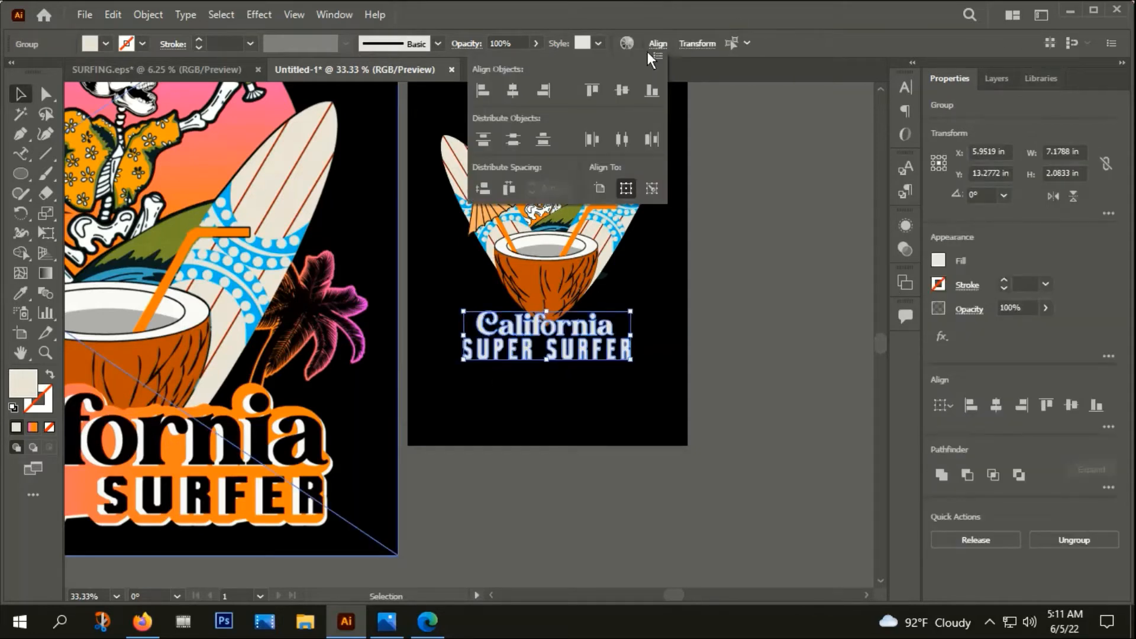
left_click(516, 90)
left_click(641, 396)
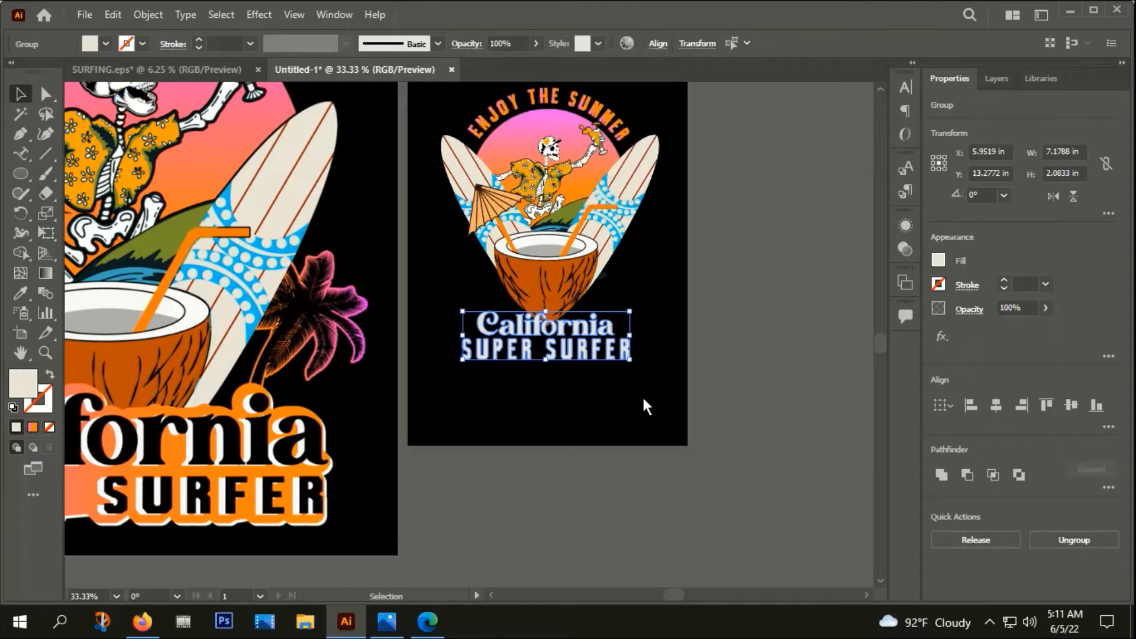
Step: Group the California and SUPER SURFER lines together
left_click(587, 388)
right_click(599, 325)
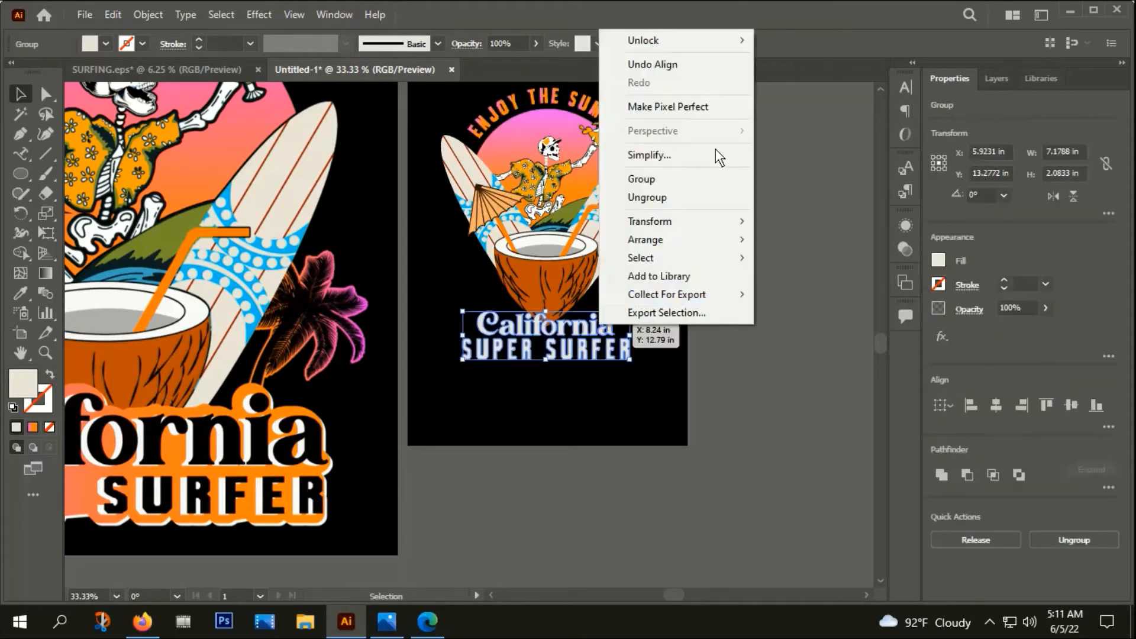
left_click(621, 178)
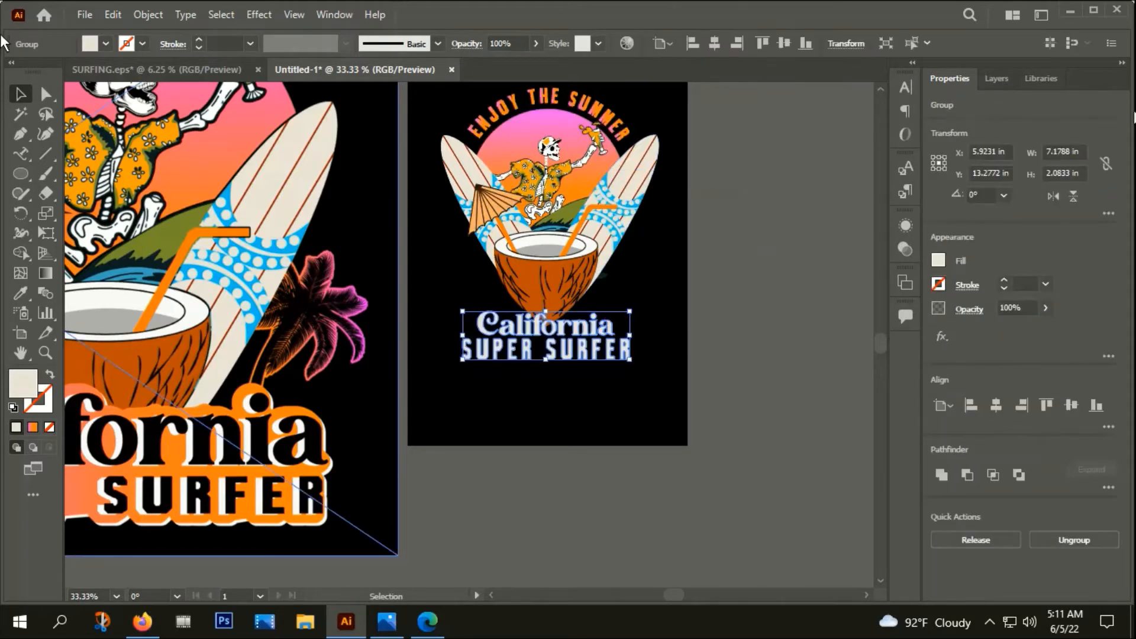
Step: Offset the paths of the California SUPER SURFER group by 10 px with round joins
left_click(148, 14)
mouse_move(210, 403)
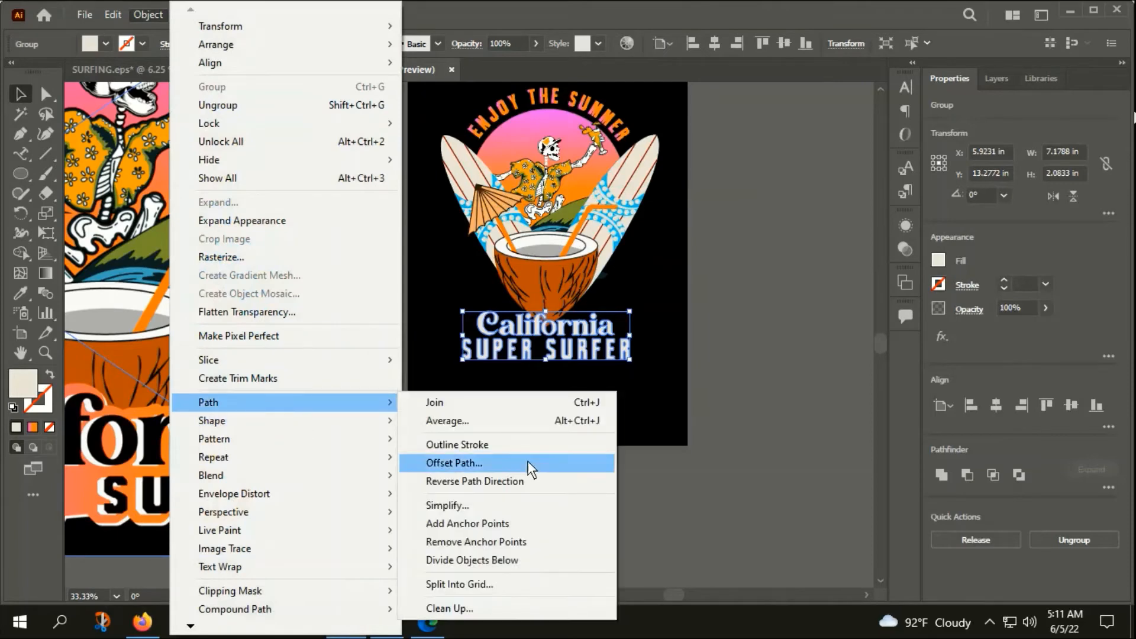
left_click(468, 469)
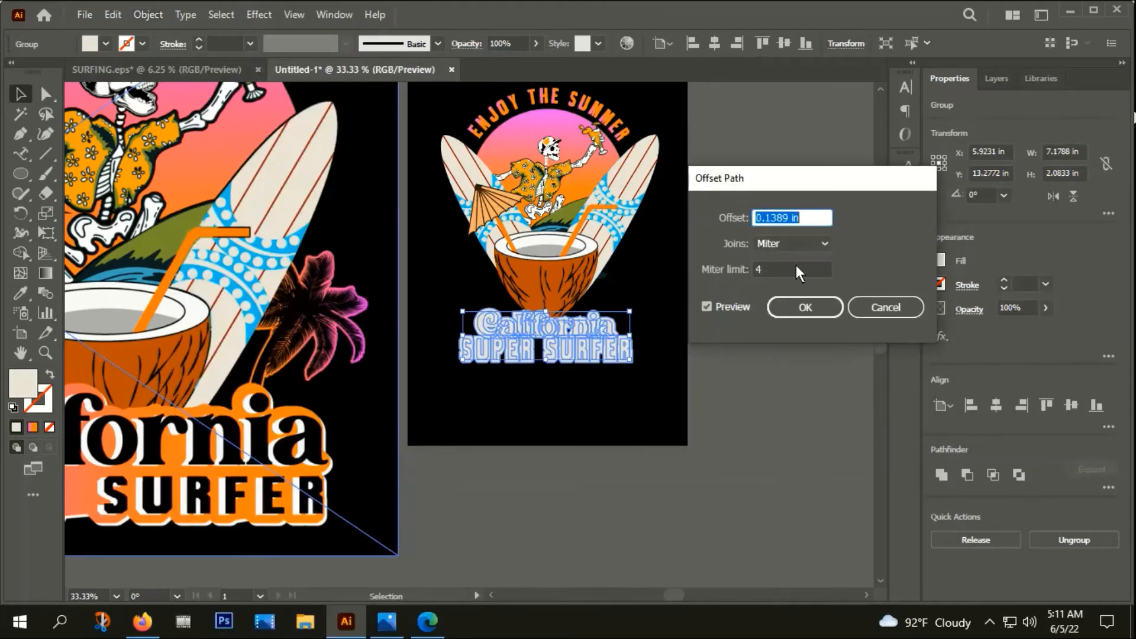
type("105px")
left_click(789, 245)
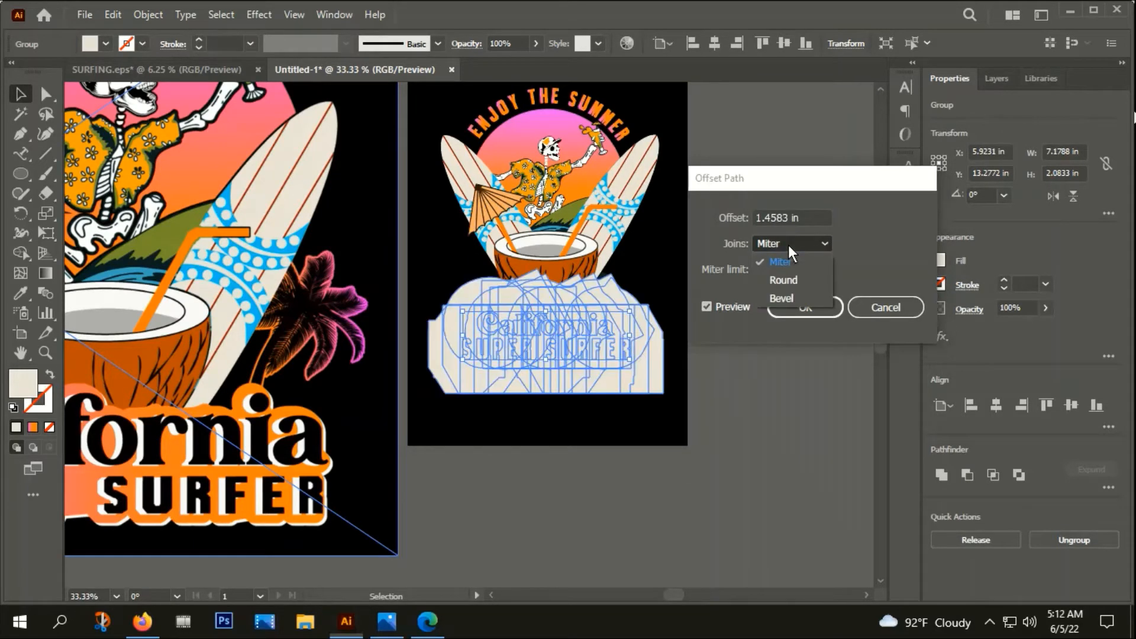
left_click(786, 278)
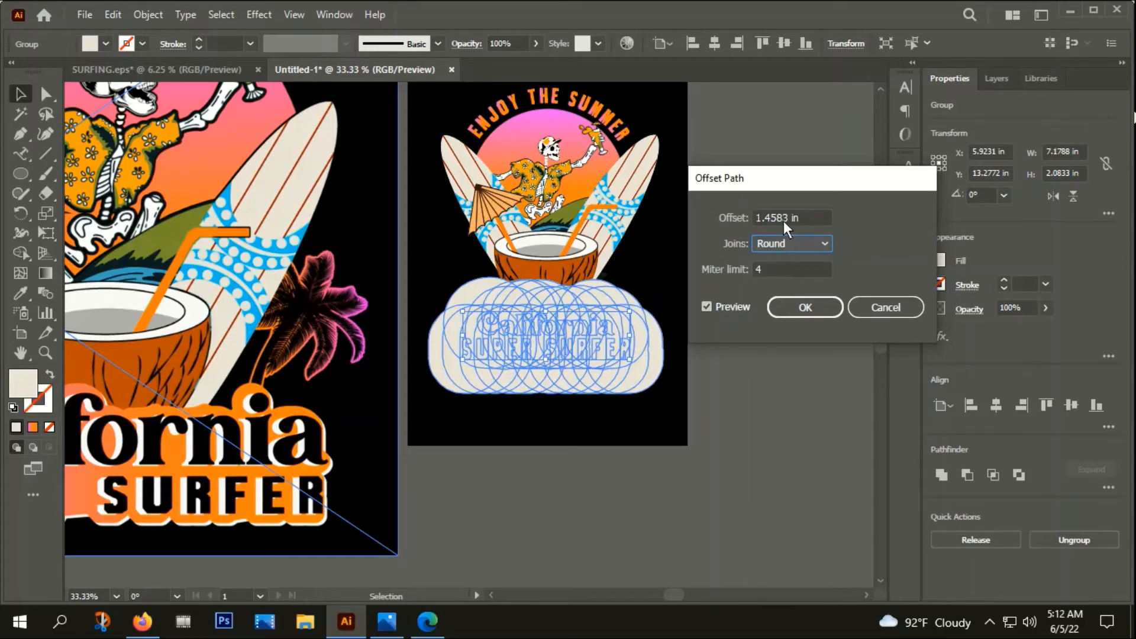
left_click(808, 218)
type("1")
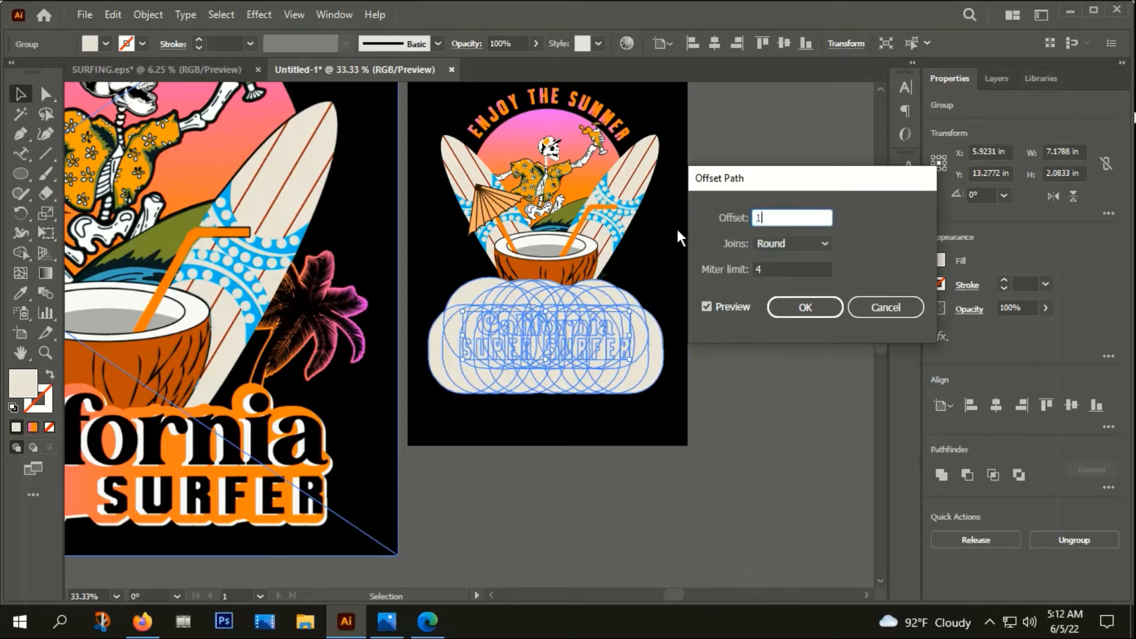
type("0px")
left_click(706, 306)
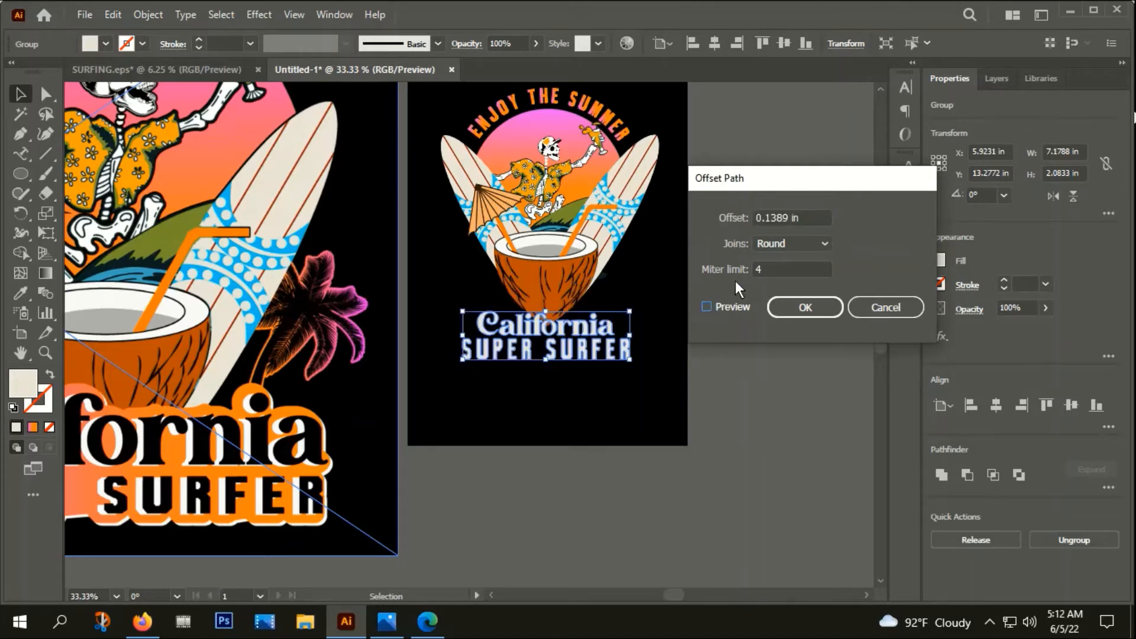
left_click(709, 306)
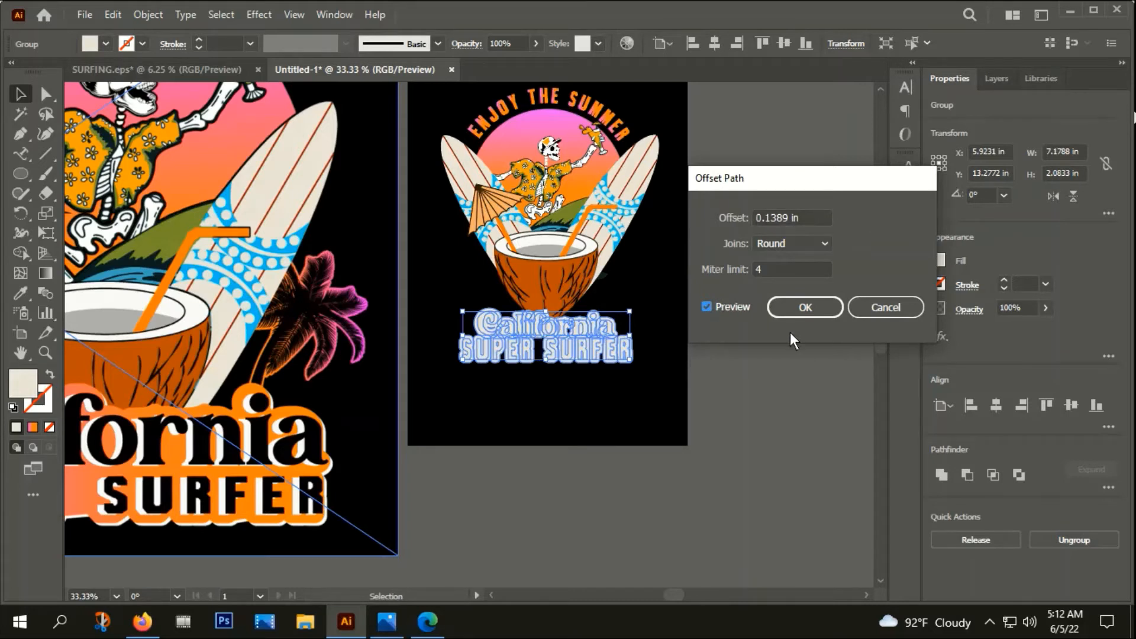
left_click(806, 306)
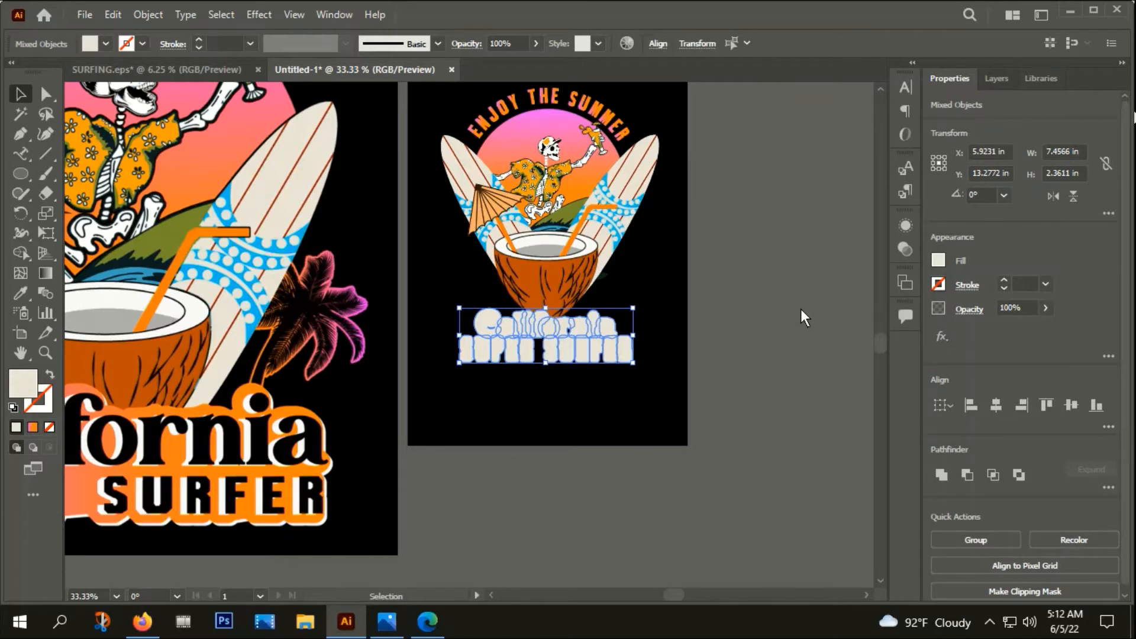
Step: Unite the offset lettering shapes into one silhouette and fill it with the gradient sampled from the sunset circle
key("ctrl")
key("shift+ctrl+F9")
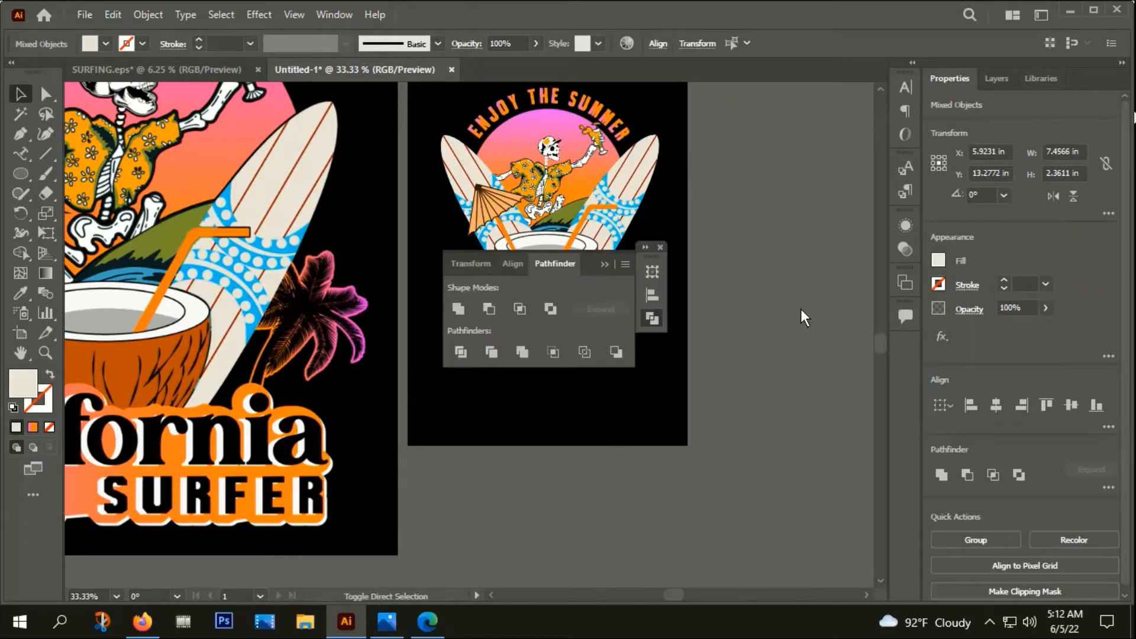
left_click(457, 309)
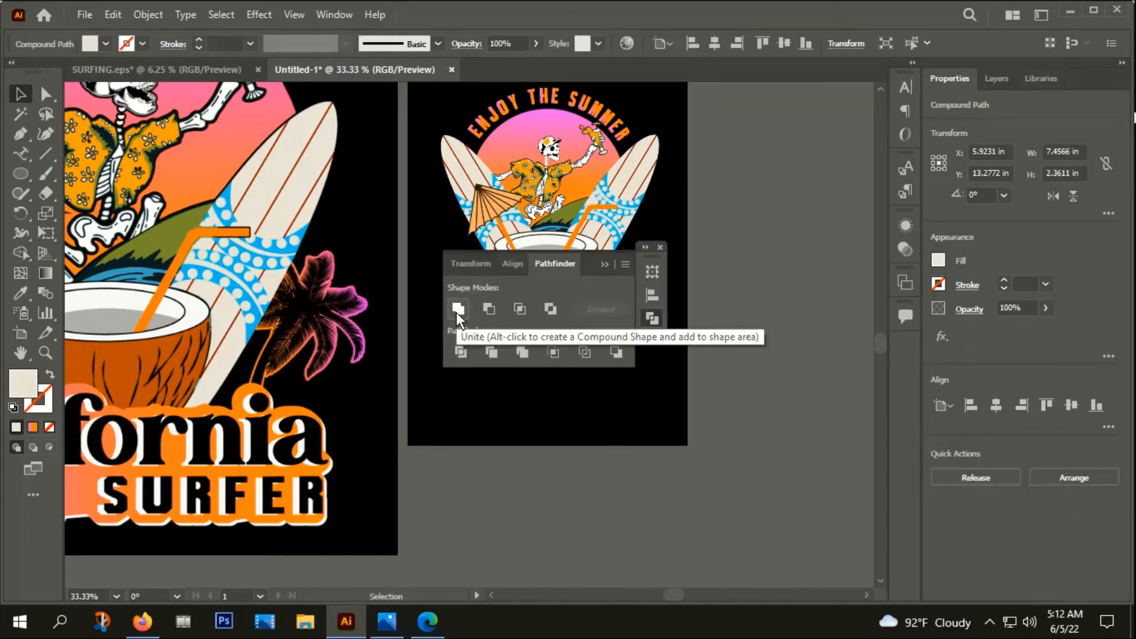
left_click_drag(591, 253, 846, 218)
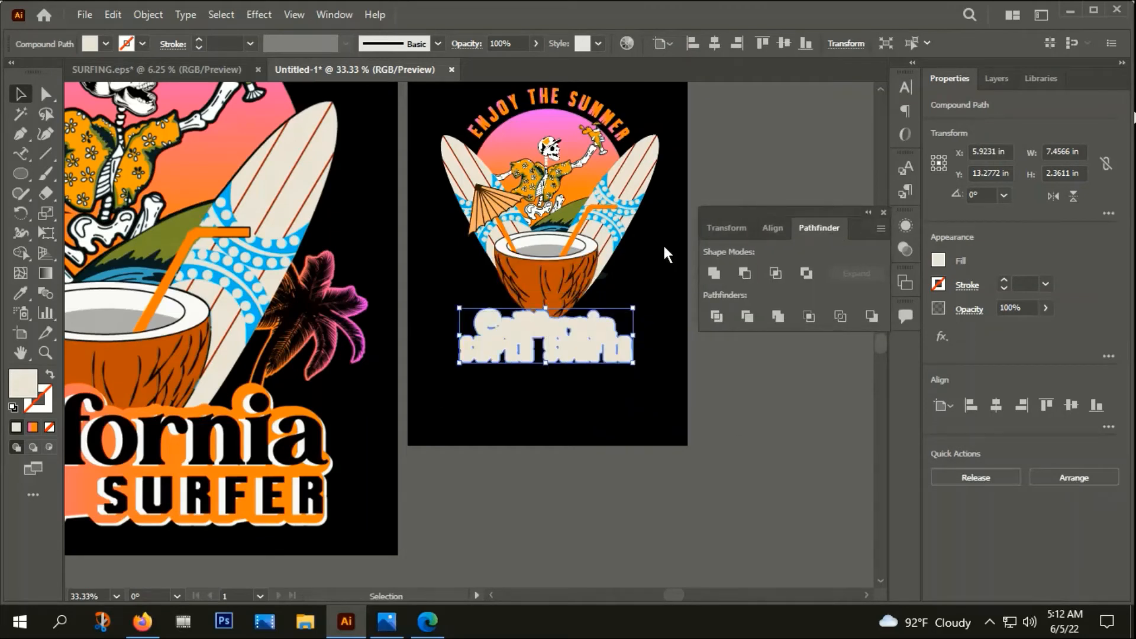
key("i")
left_click(557, 126)
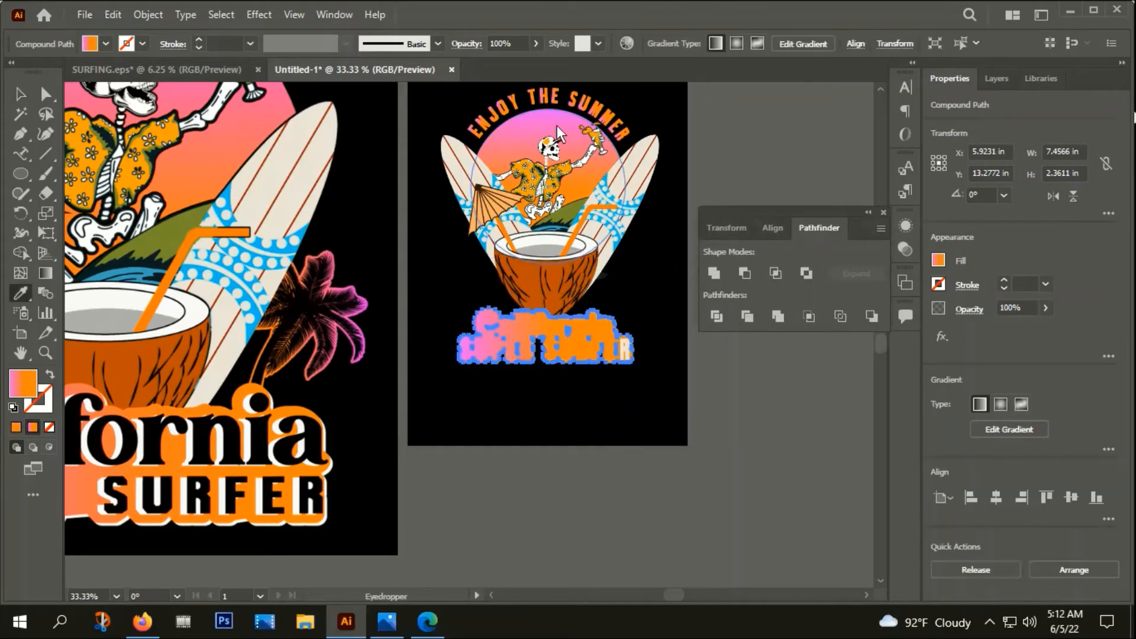
Step: Cut the gradient silhouette and paste it behind the off-white California SUPER SURFER lettering
key("ctrl+x")
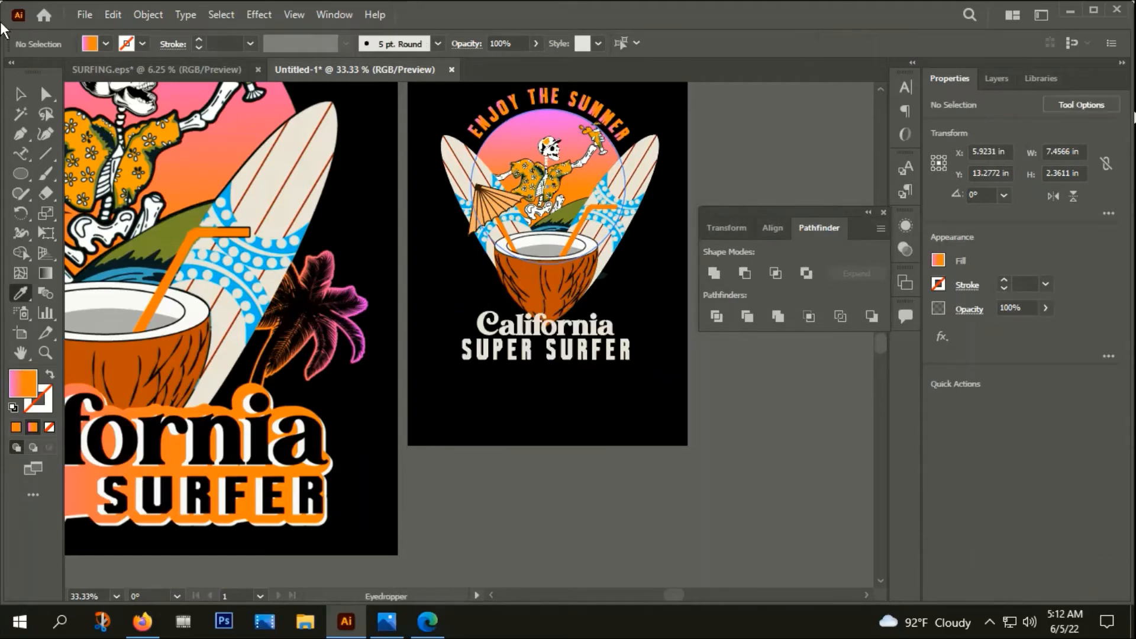
left_click(22, 94)
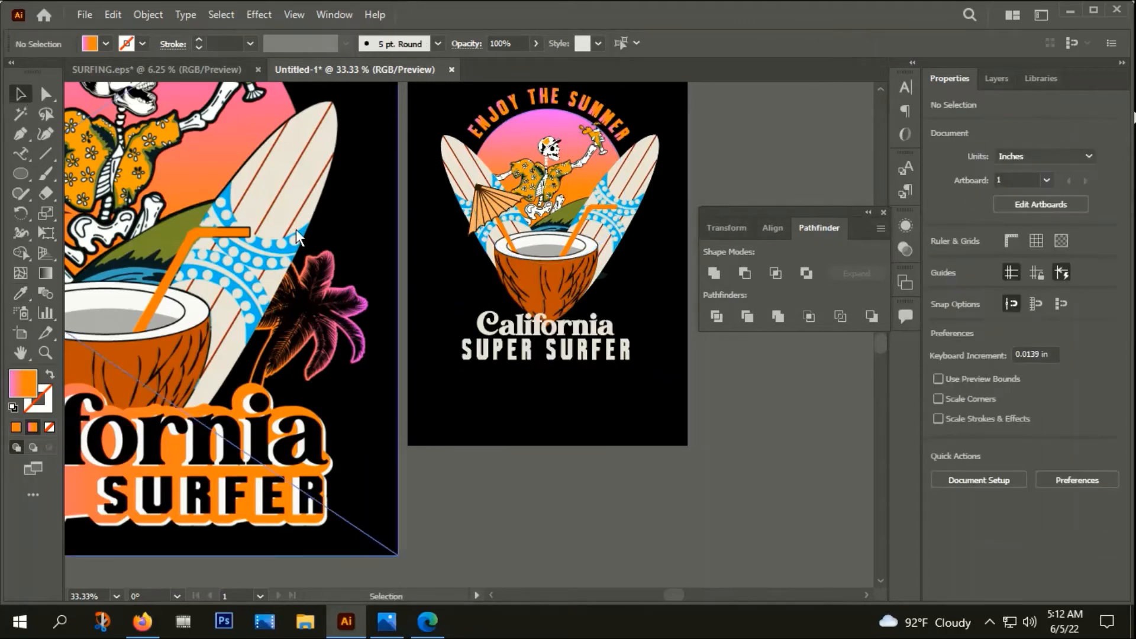
left_click(614, 329)
left_click(566, 386)
left_click(600, 328, "ctrl")
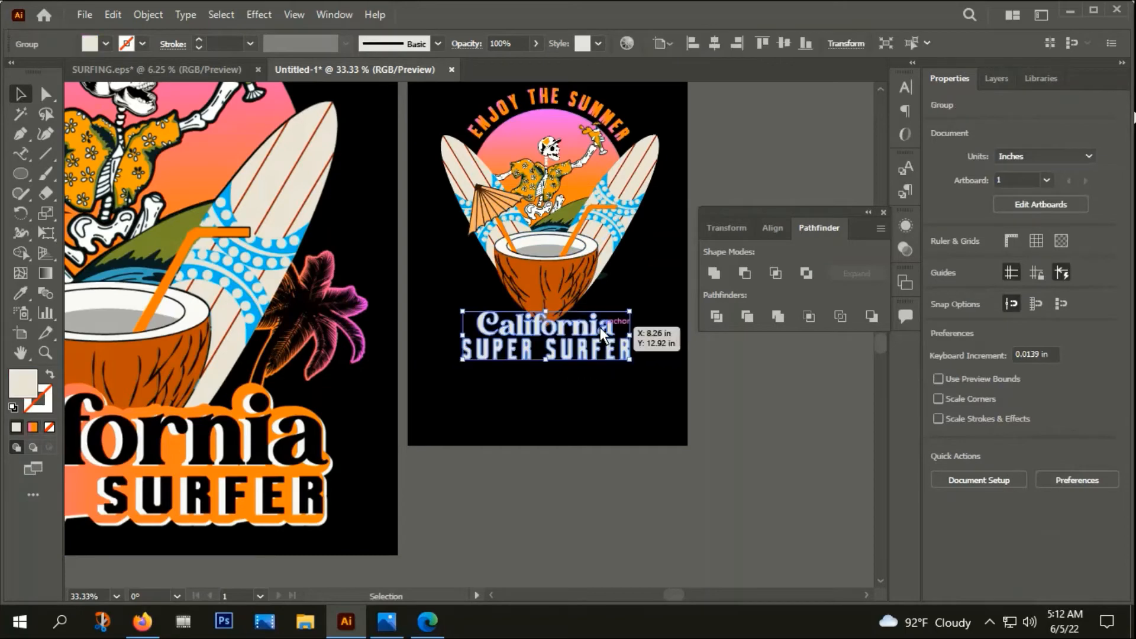
key("ctrl+b")
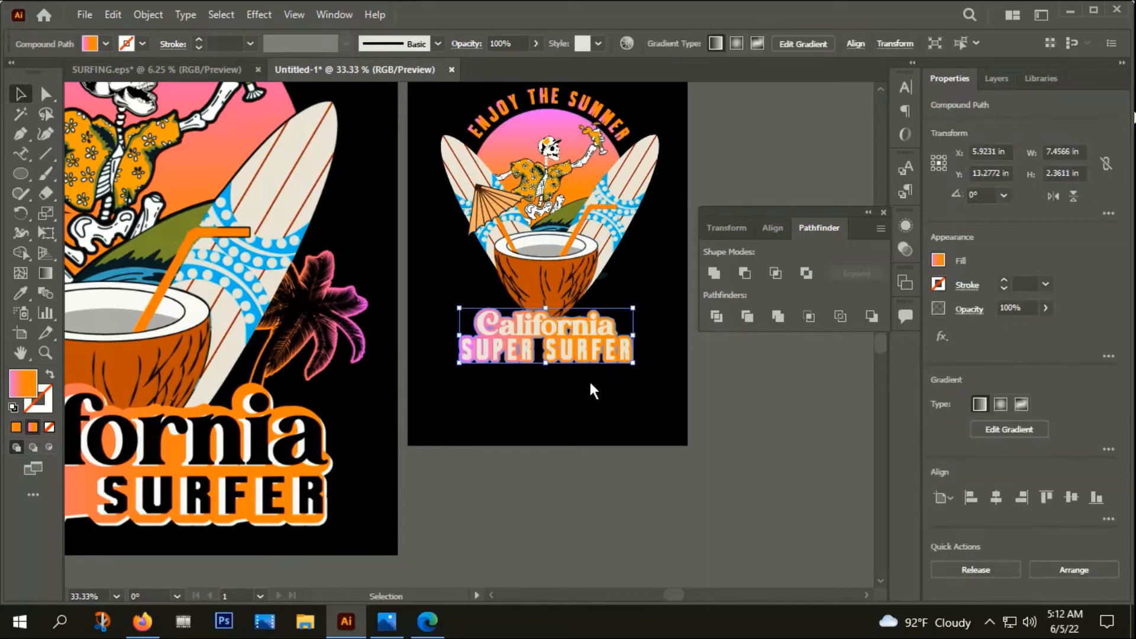
left_click(588, 389)
Step: Draw a gradient-filled Pen shape about 6.79 by 1.68 in over the gaps between the California and SUPER SURFER letters
scroll(559, 357, "up", 3)
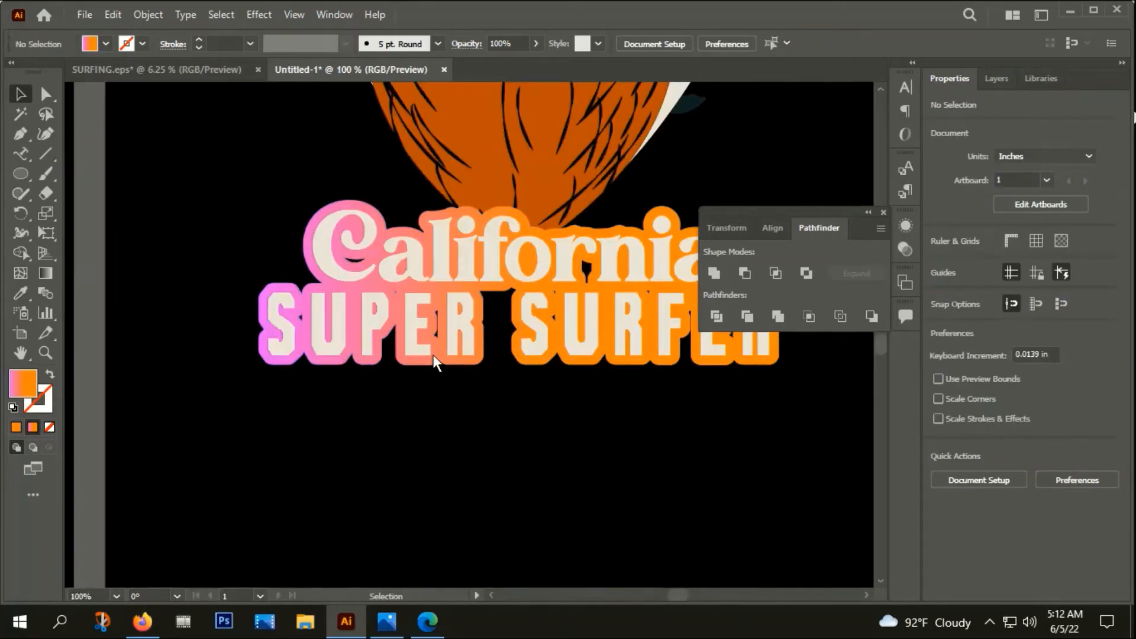
key("space")
left_click_drag(532, 444, 418, 492)
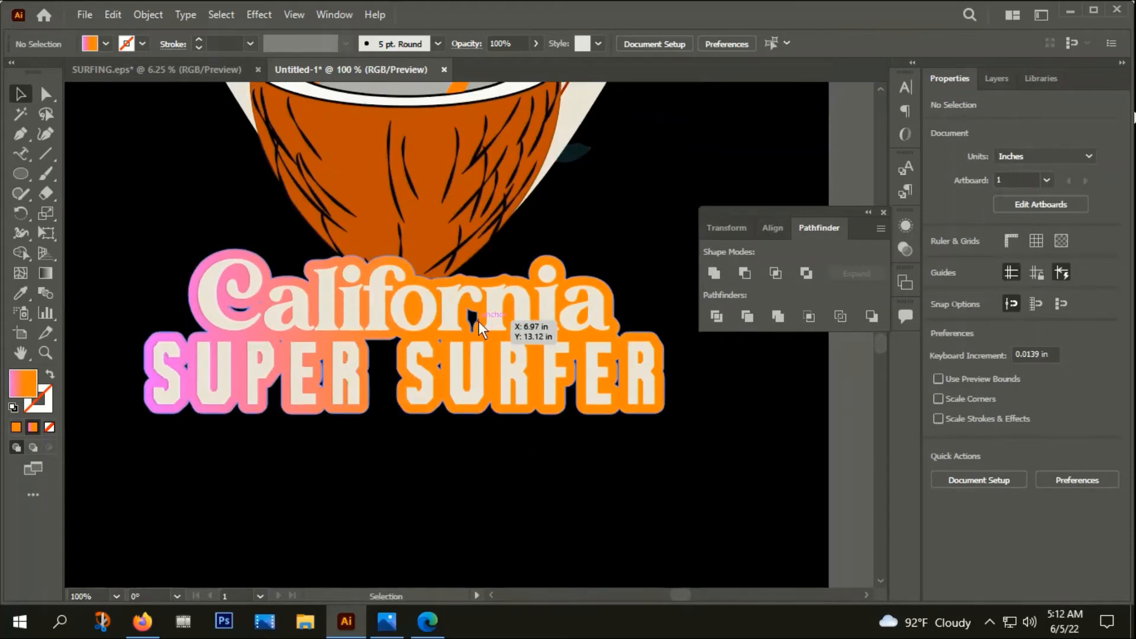
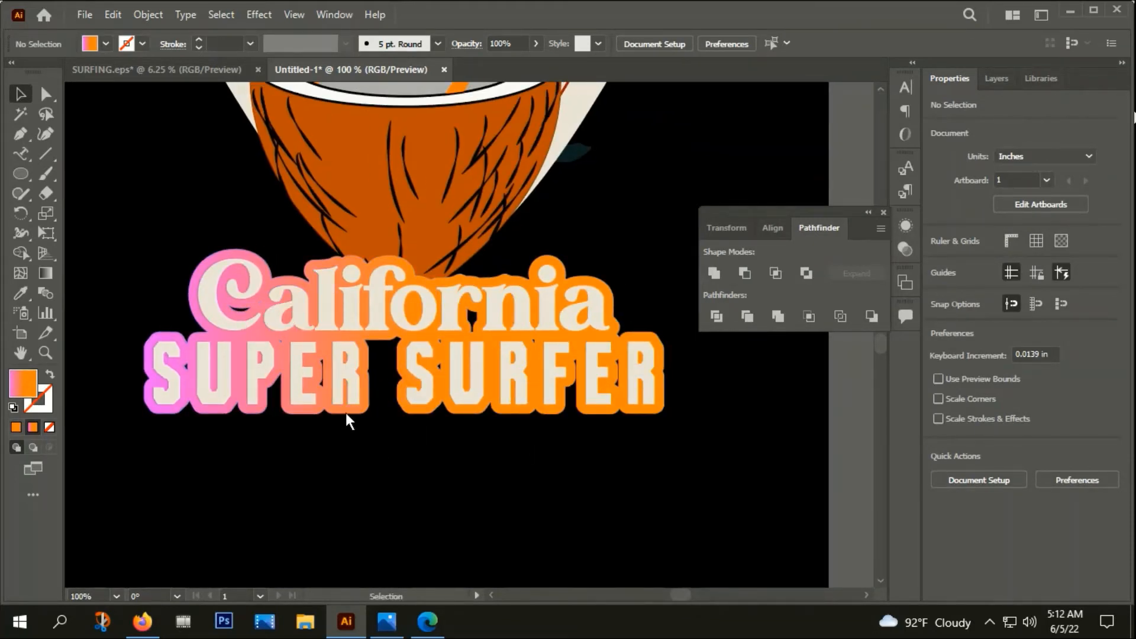
left_click(20, 135)
left_click_drag(227, 289, 250, 292)
left_click(267, 292)
left_click(386, 291)
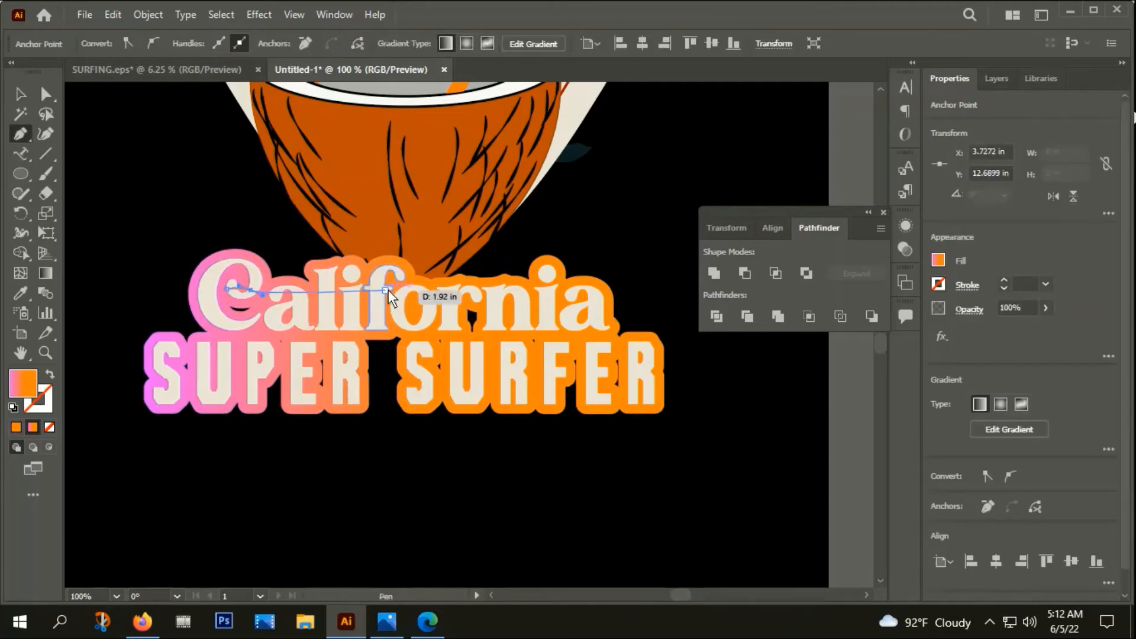
left_click(449, 287)
left_click(578, 323)
left_click(638, 352)
left_click_drag(642, 374, 611, 399)
left_click(598, 395)
left_click(556, 405)
left_click(433, 392)
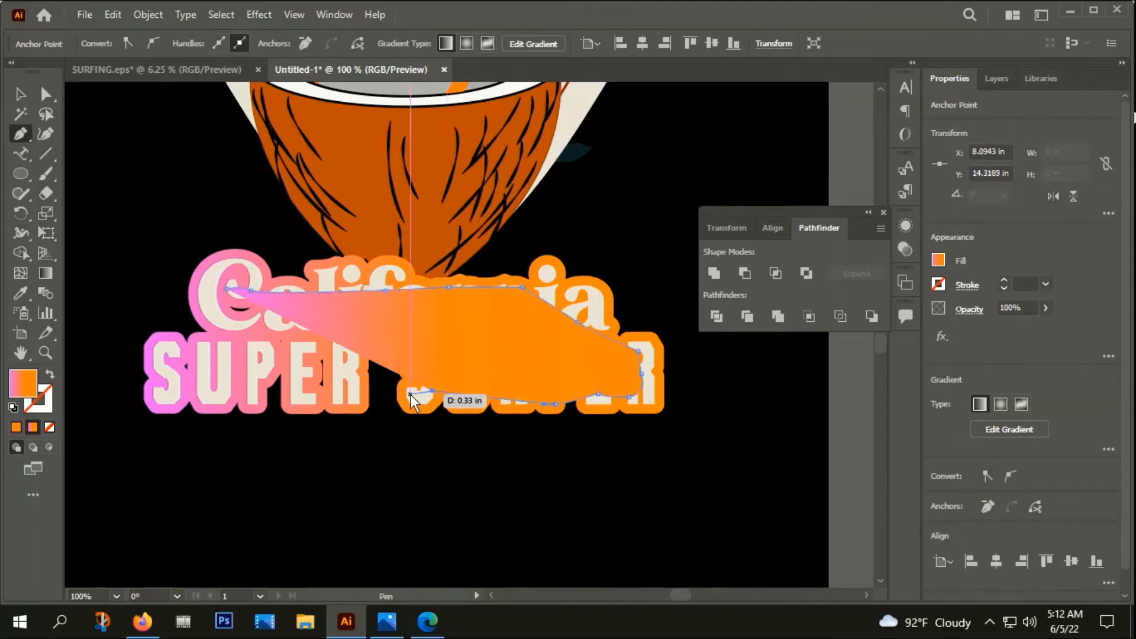
left_click_drag(407, 393, 226, 290)
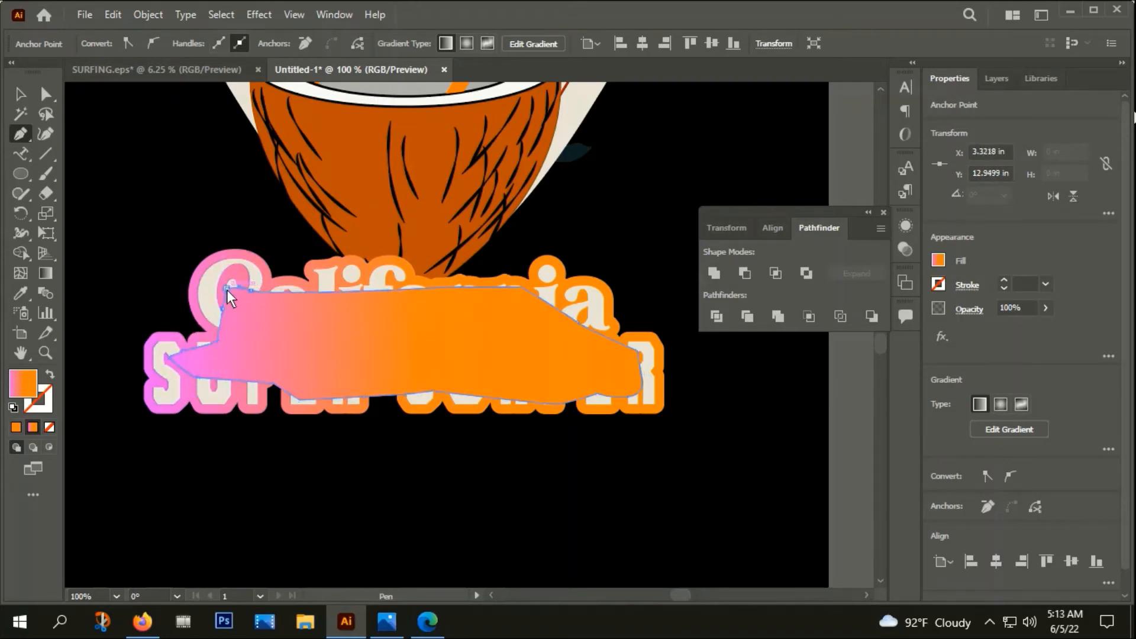
Step: Close the filler shape's open outline by connecting its end points near the C of California
left_click(20, 95)
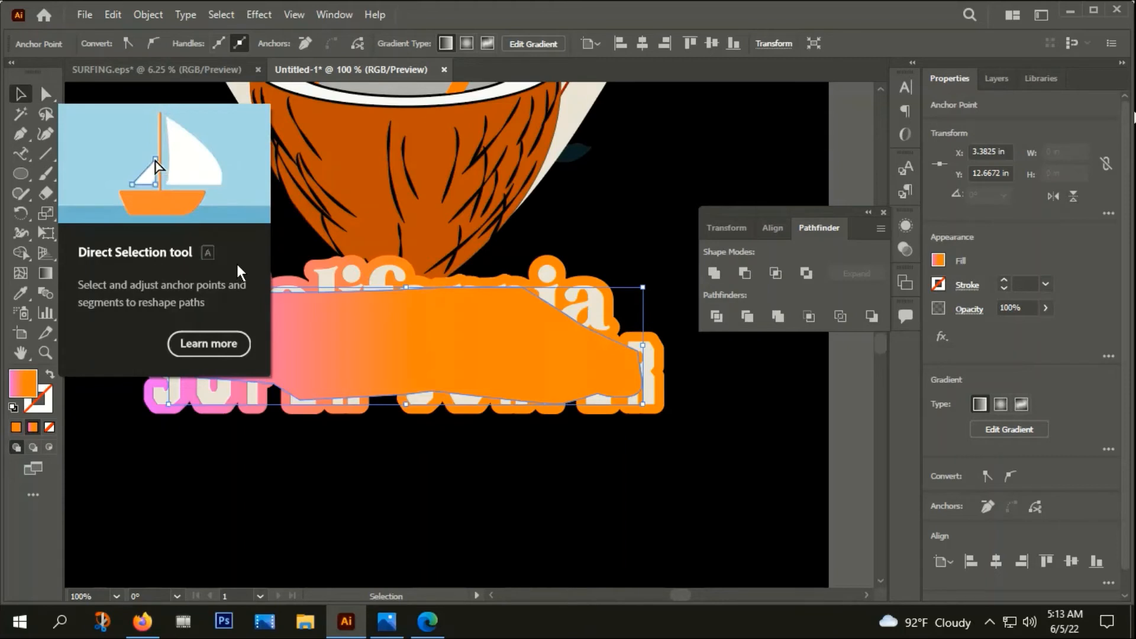
key("a")
left_click(549, 386)
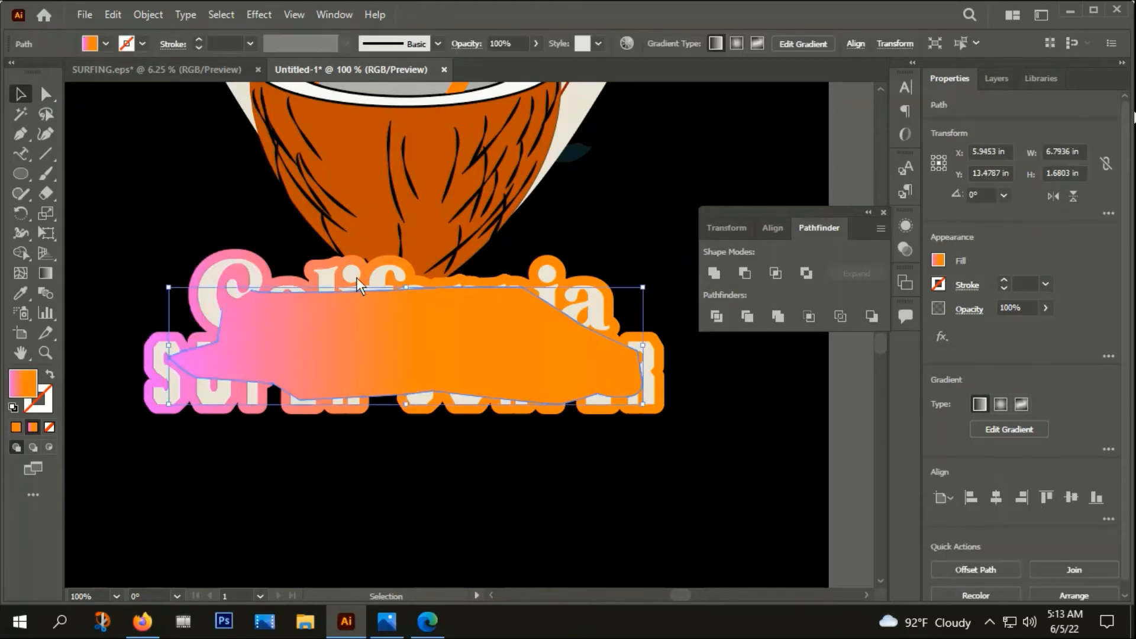
left_click_drag(251, 290, 227, 288)
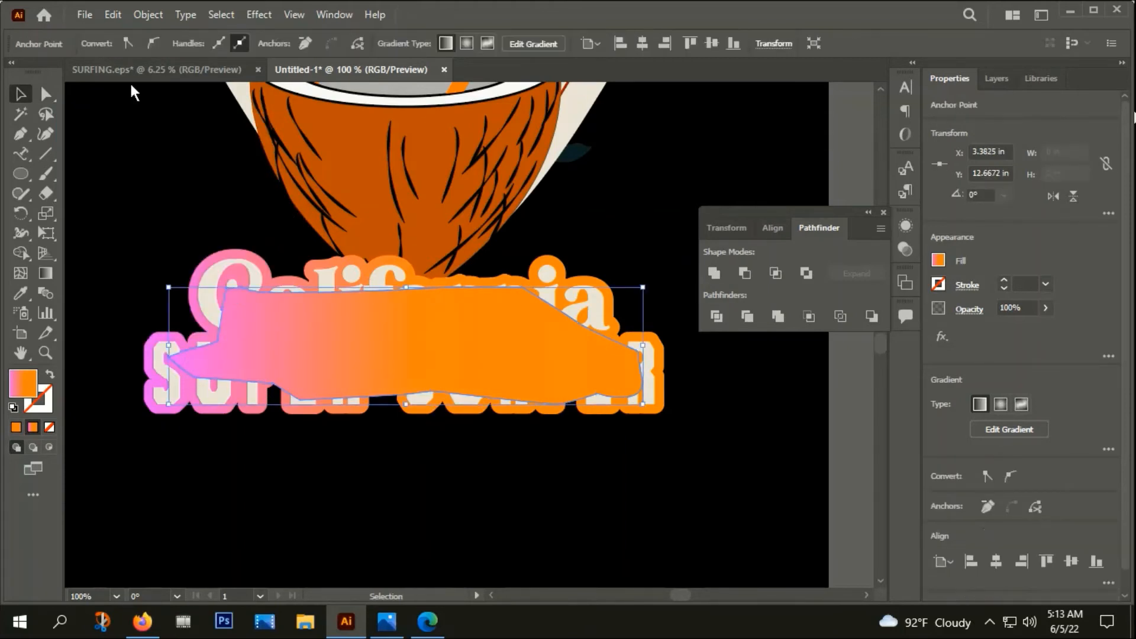
left_click(20, 94)
Step: Cut the filler shape and paste it behind the gradient silhouette so it fills the gaps around the letters
left_click(250, 335)
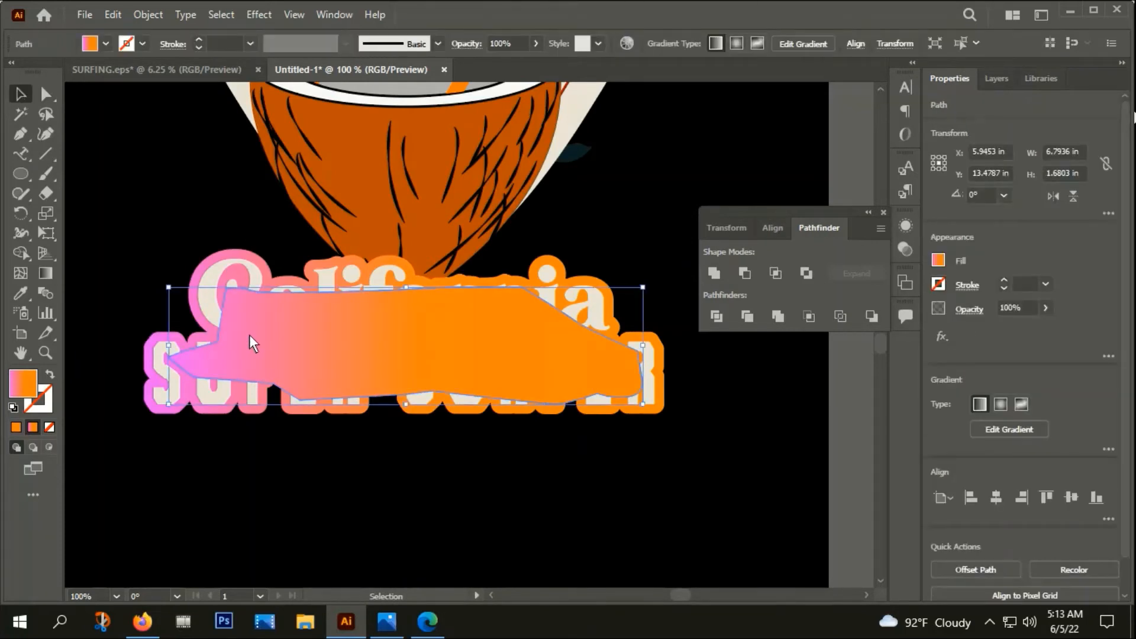
key("ctrl+x")
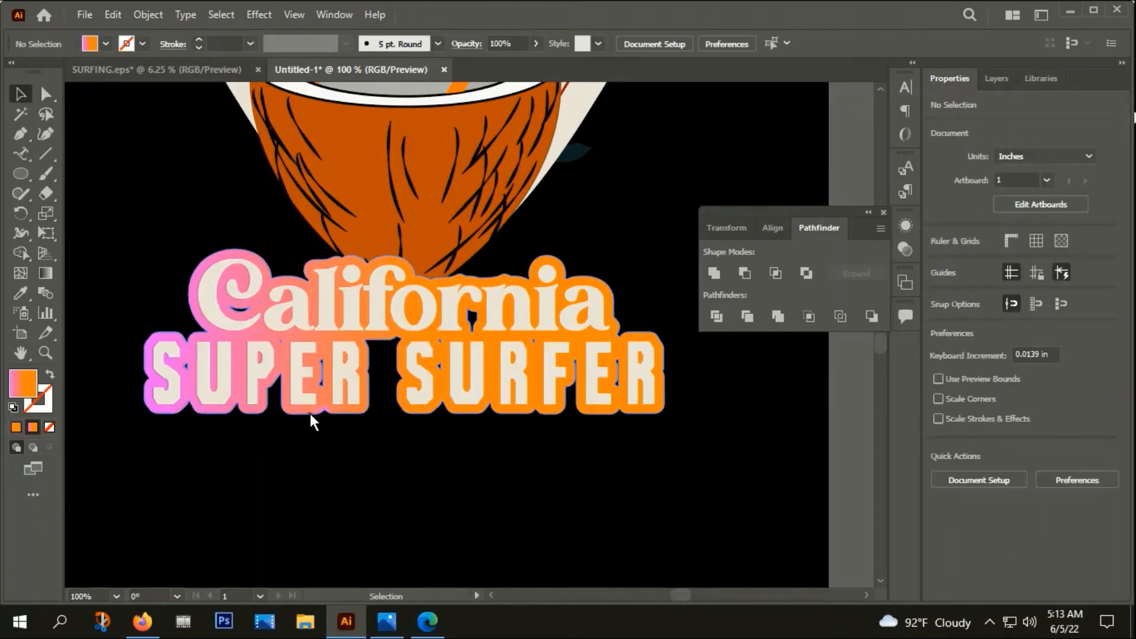
left_click(310, 414)
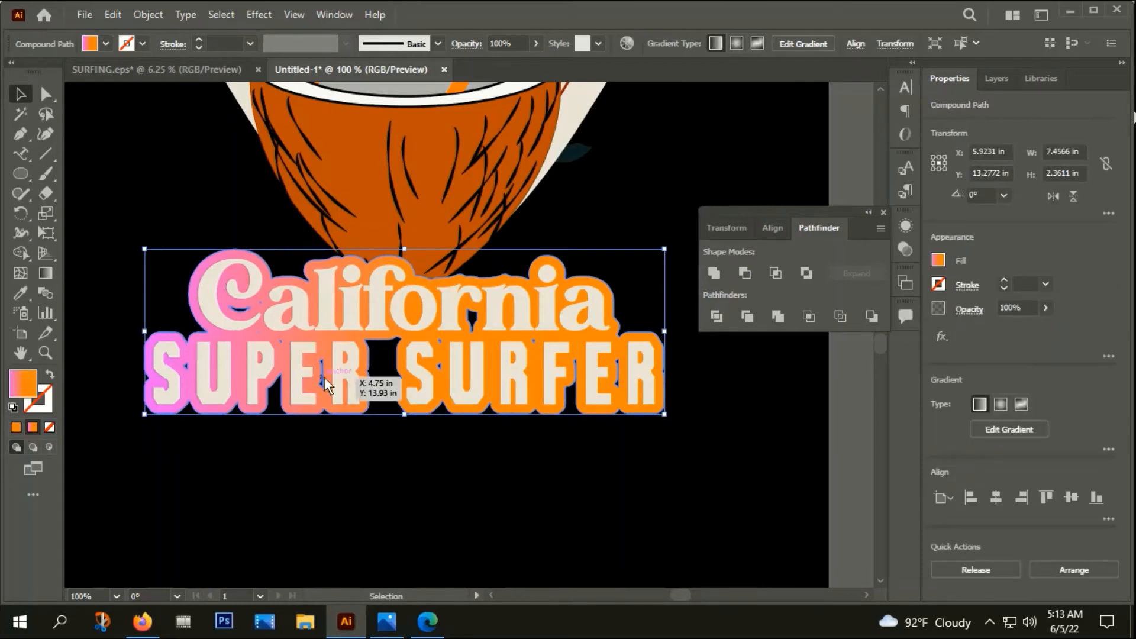
key("a")
key("ctrl+b")
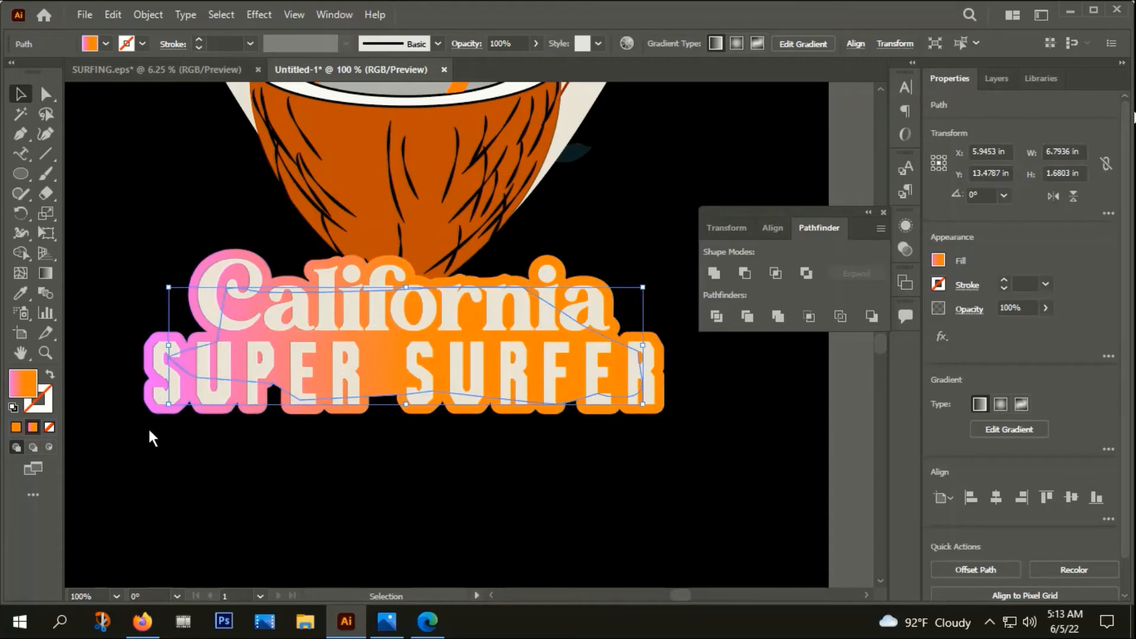
Step: Unite the gradient silhouette and the filler shape behind the lettering into one solid outline shape
scroll(145, 429, "up", 3)
left_click(166, 381, "shift")
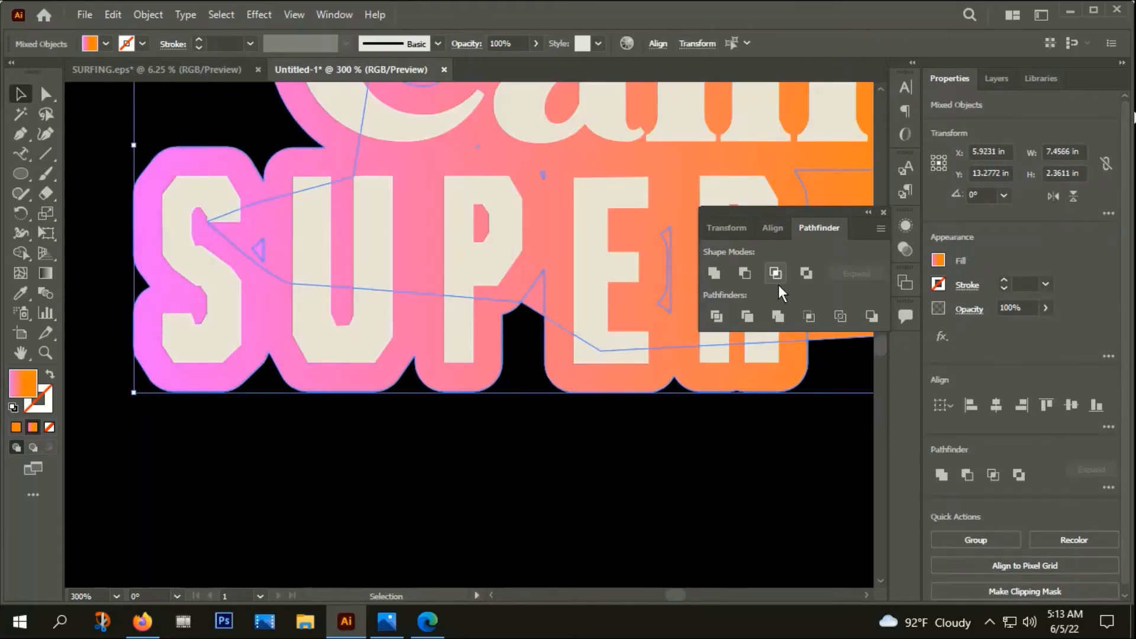
left_click(714, 273)
scroll(439, 386, "down", 4)
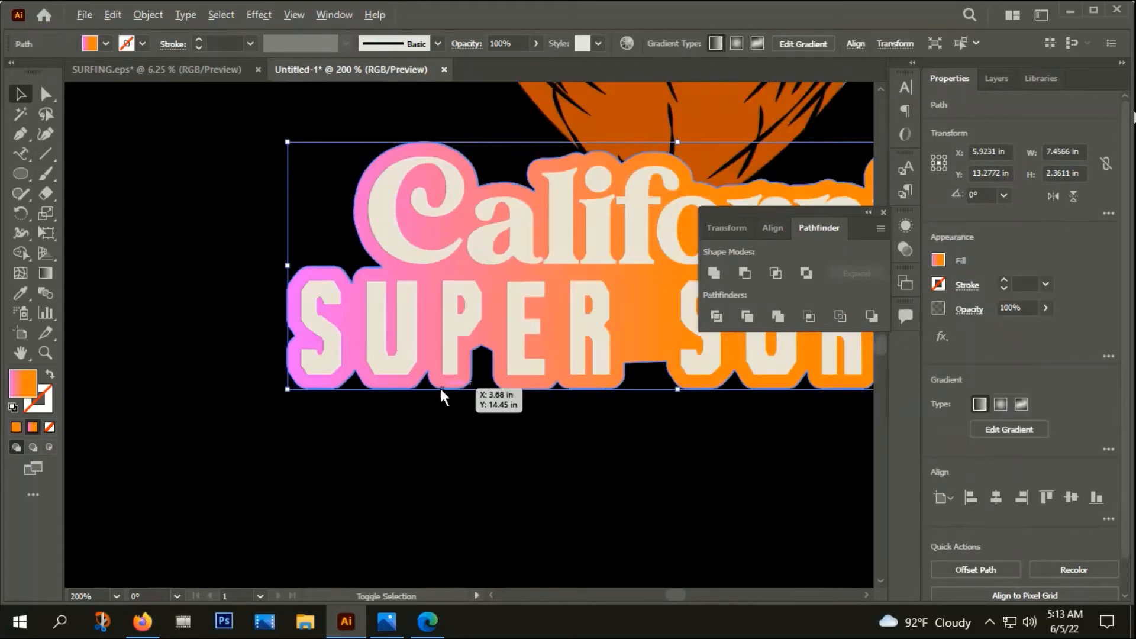
left_click(635, 496)
left_click_drag(681, 517, 606, 508)
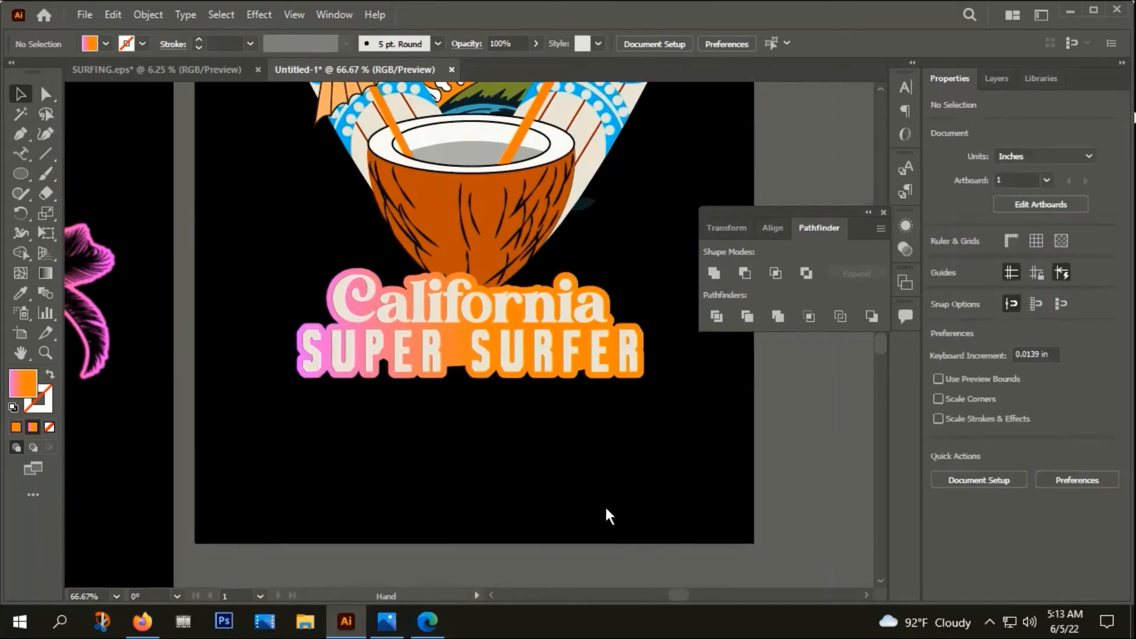
Step: Recolor the California SUPER SURFER lettering black with the Eyedropper, sampling the artboard's black background
left_click(517, 340)
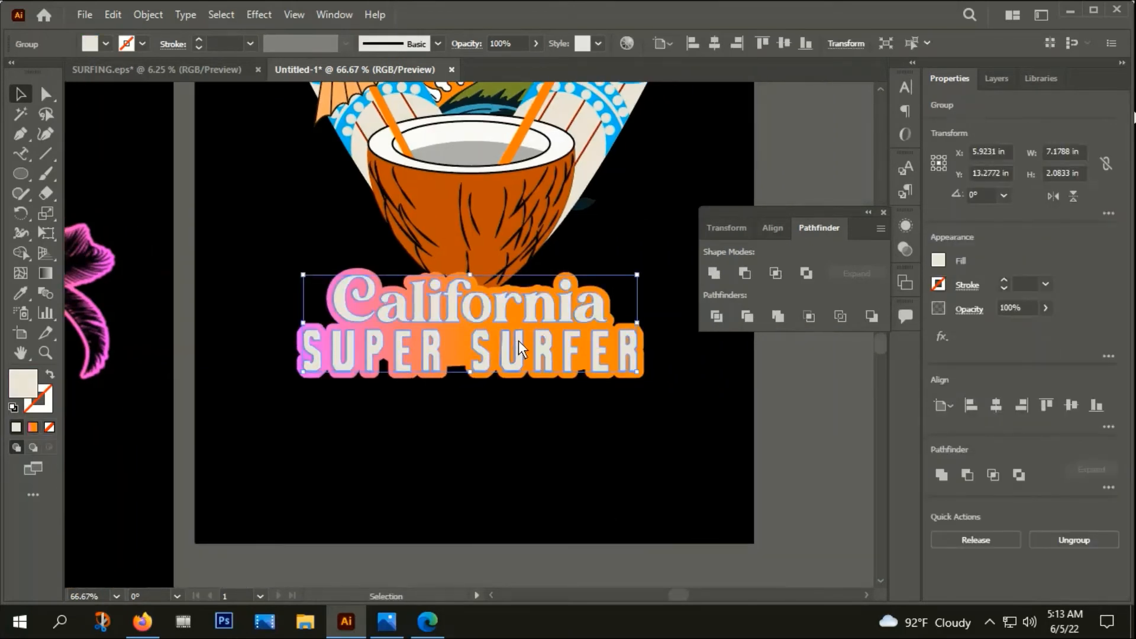
key("i")
left_click(580, 501)
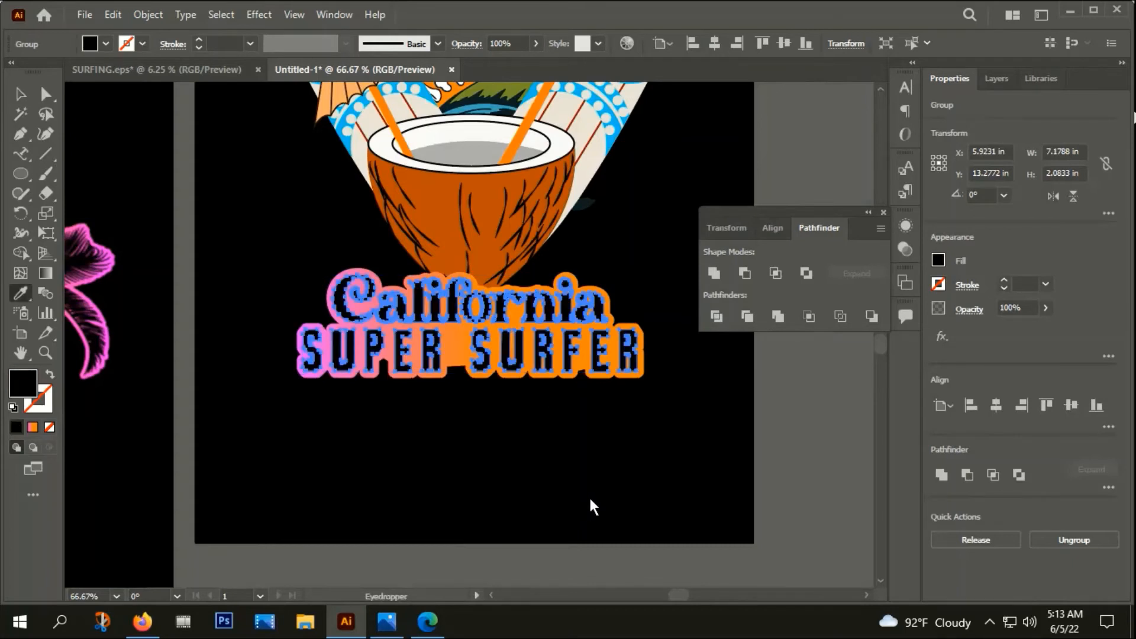
left_click(19, 94)
left_click(237, 435)
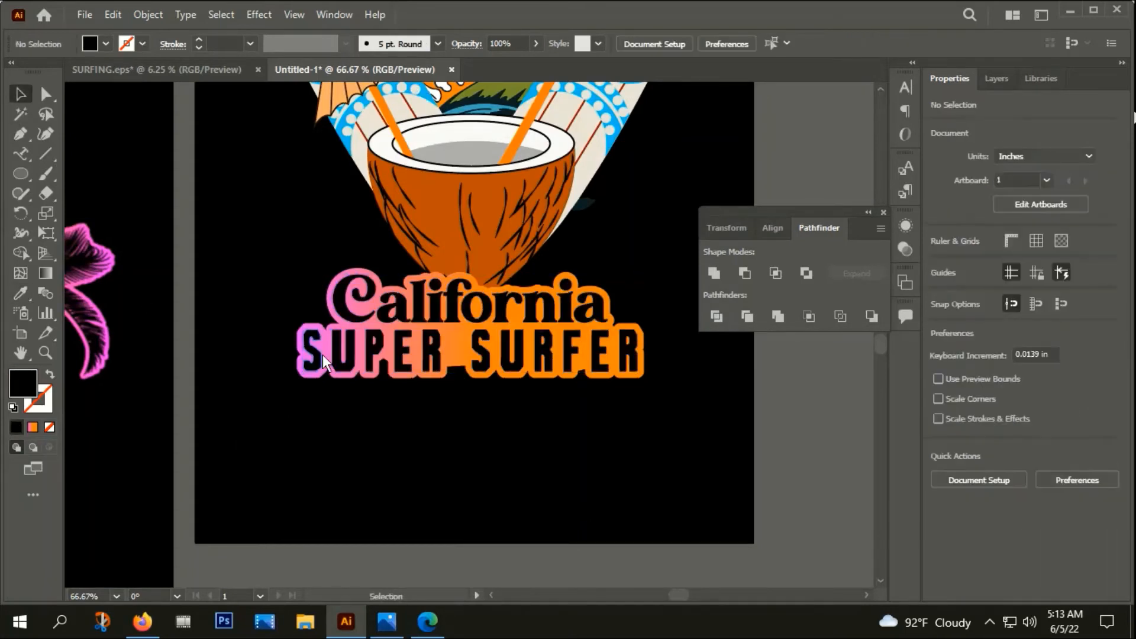
Step: Duplicate the black lettering behind itself and nudge the copy right and down by about 0.028 in each
left_click(335, 345)
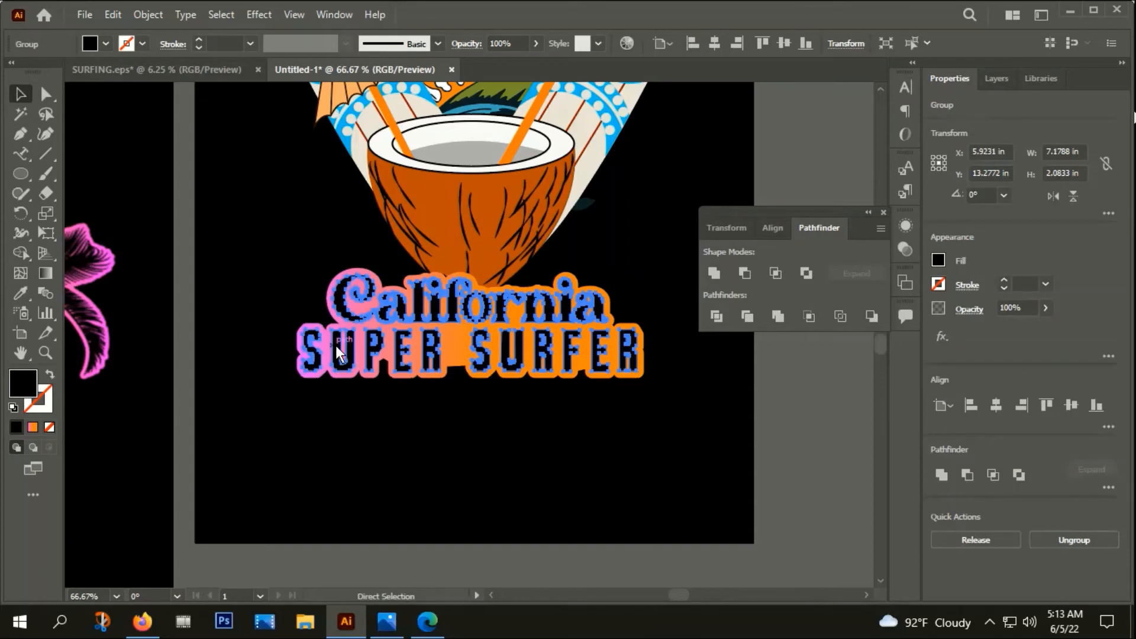
key("Right")
key("Right")
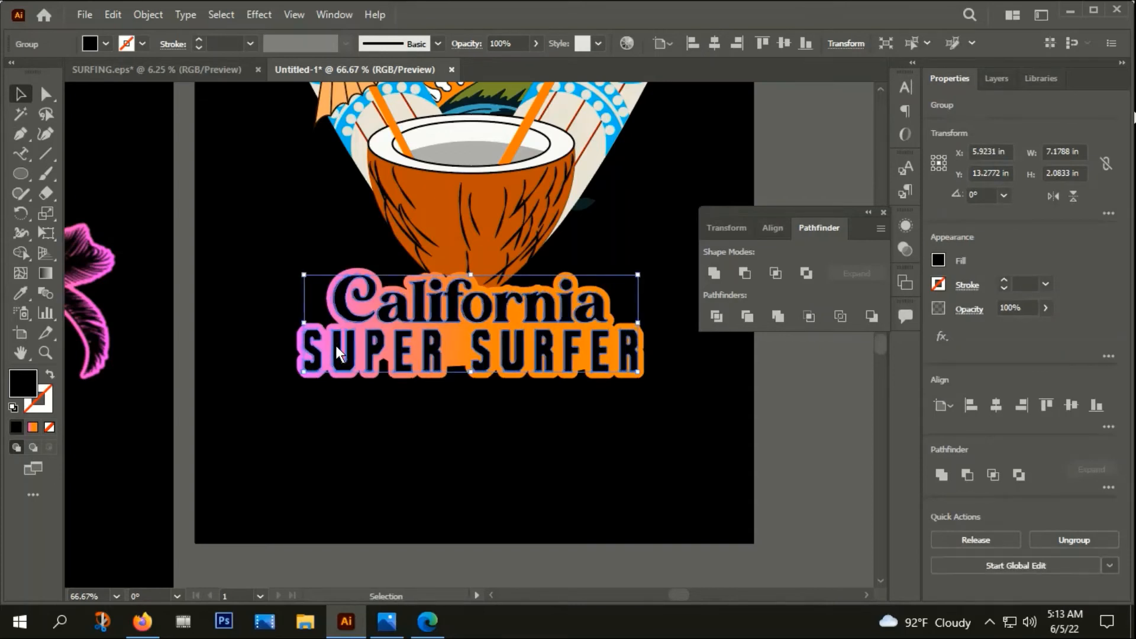
key("Down")
key("Down")
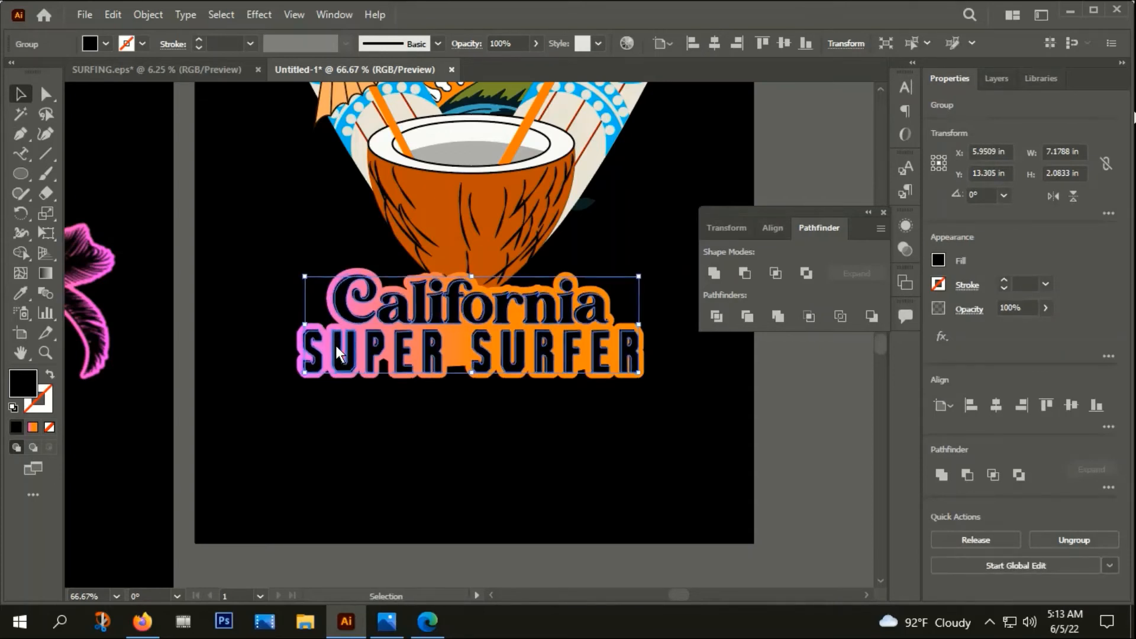
Step: Recolor the offset lettering copy white by sampling the coconut rim with the Eyedropper
key("i")
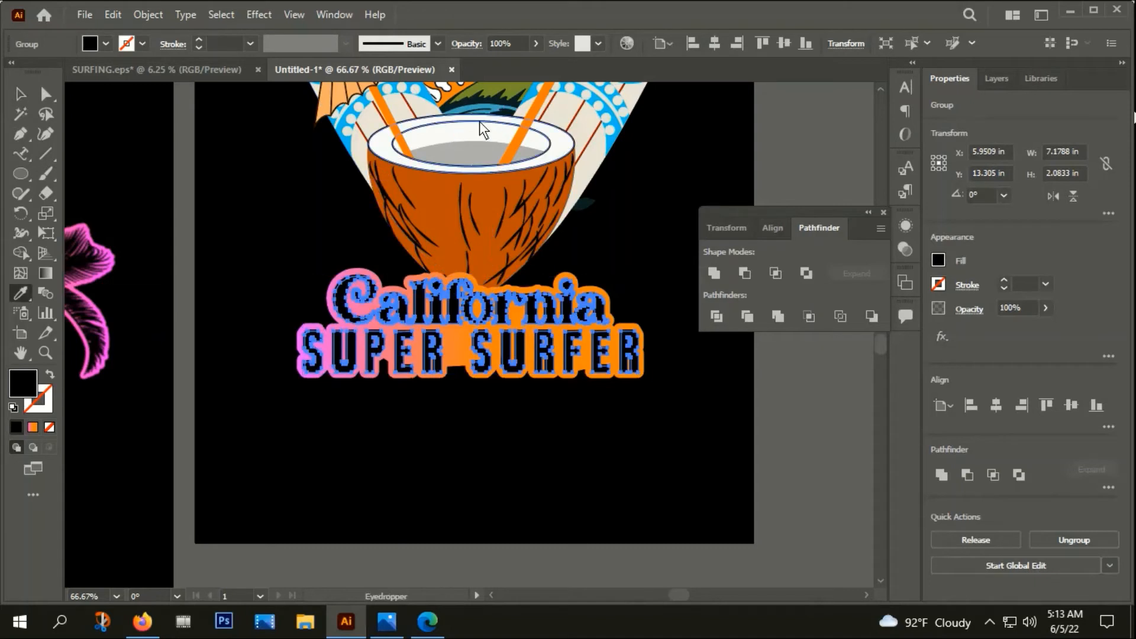
left_click(477, 128)
left_click(20, 93)
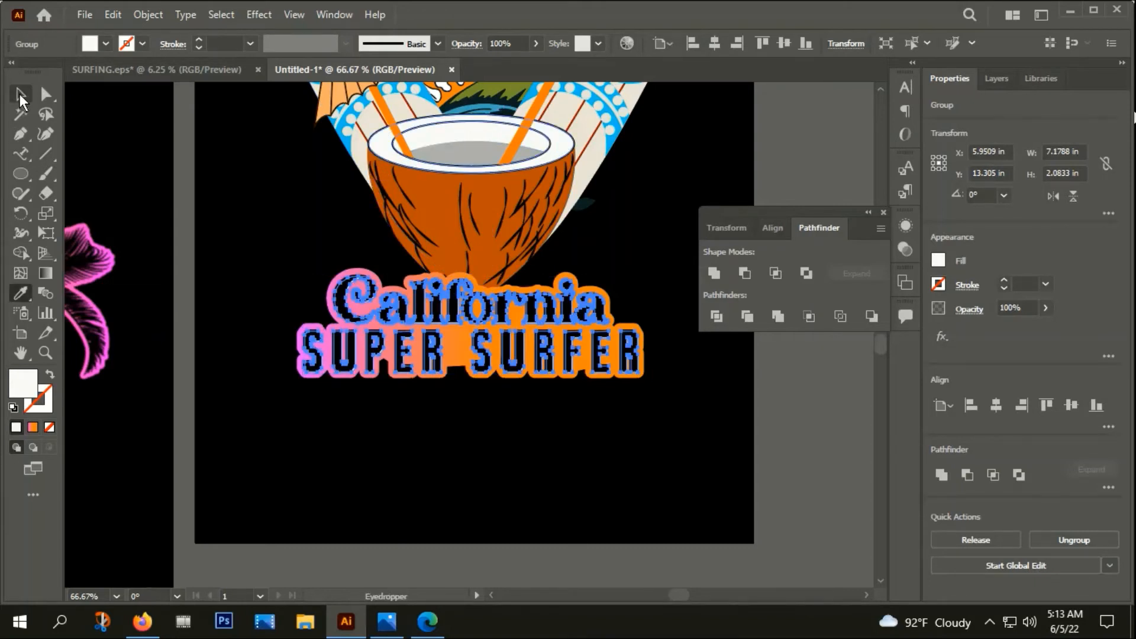
left_click(277, 287)
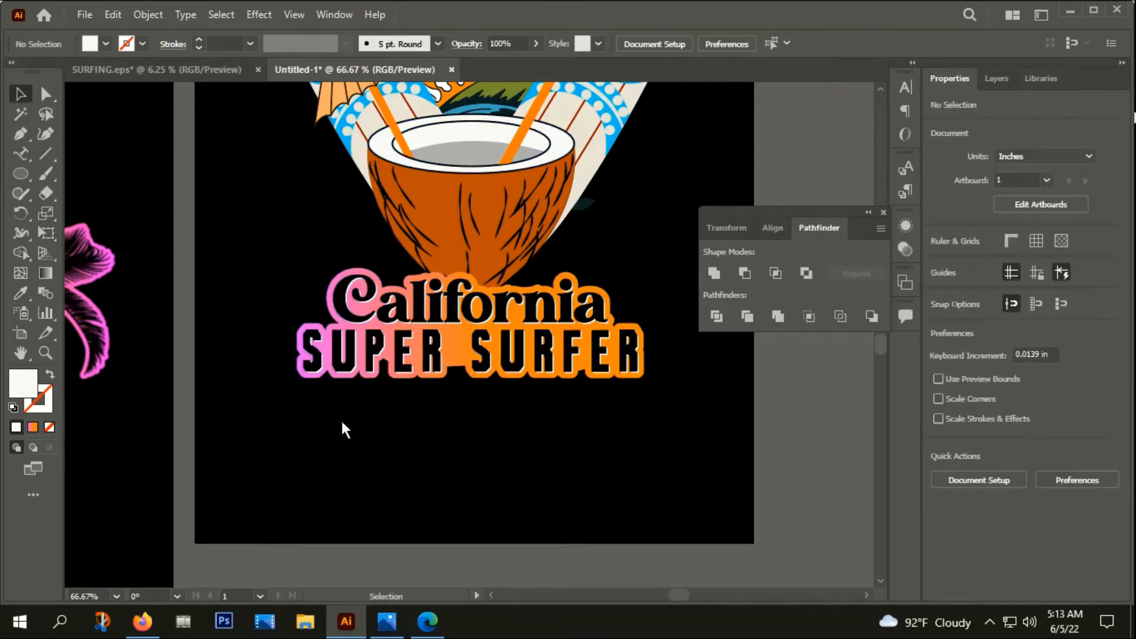
Step: Group the lettering, its white copy and the gradient outline, and move the group up over the base of the coconut
left_click_drag(341, 419, 564, 325)
right_click(564, 325)
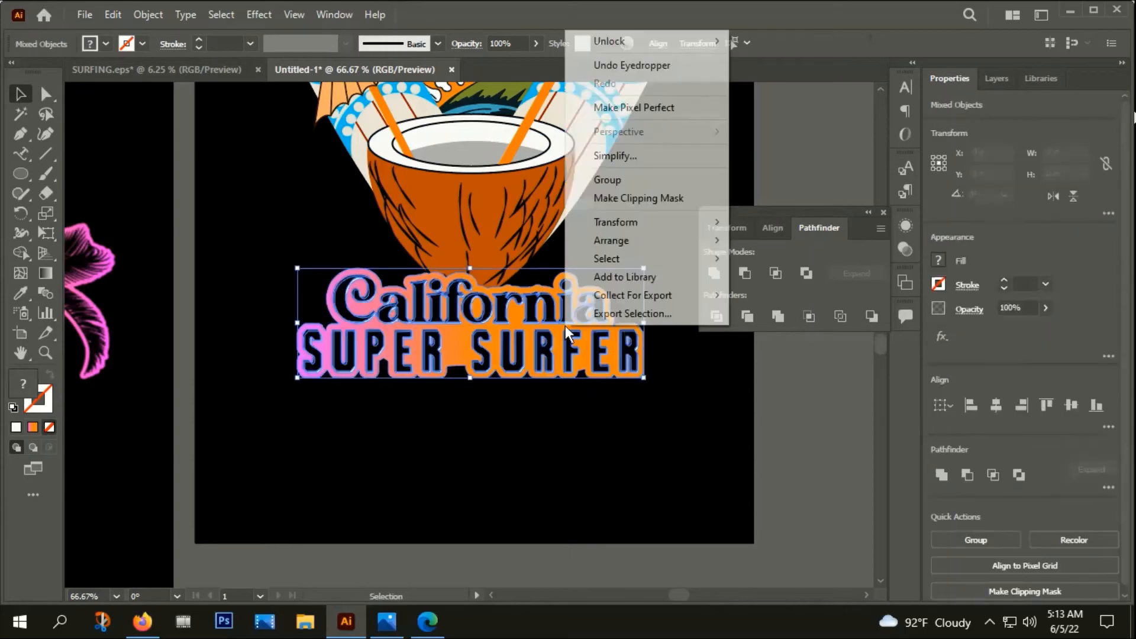
left_click(623, 179)
left_click_drag(581, 375, 573, 308)
left_click(570, 370)
Step: Erase the dark tip of the wave group that sticks out beyond the surfboard beside the coconut
key("ctrl+minus")
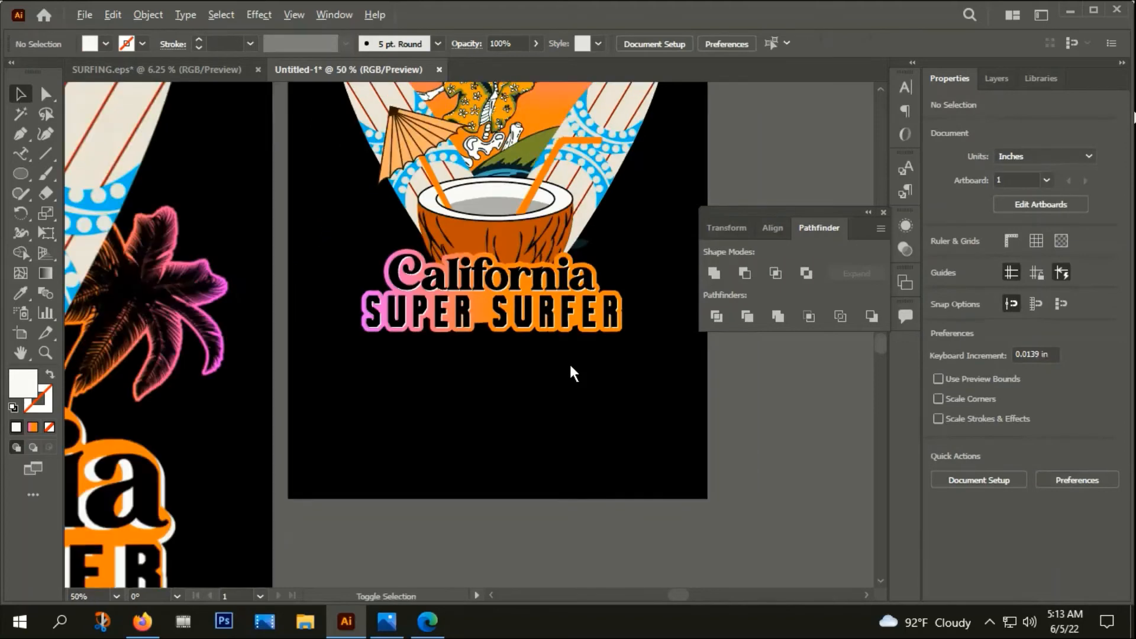
key("ctrl+minus")
left_click_drag(620, 465, 571, 464)
key("ctrl+minus")
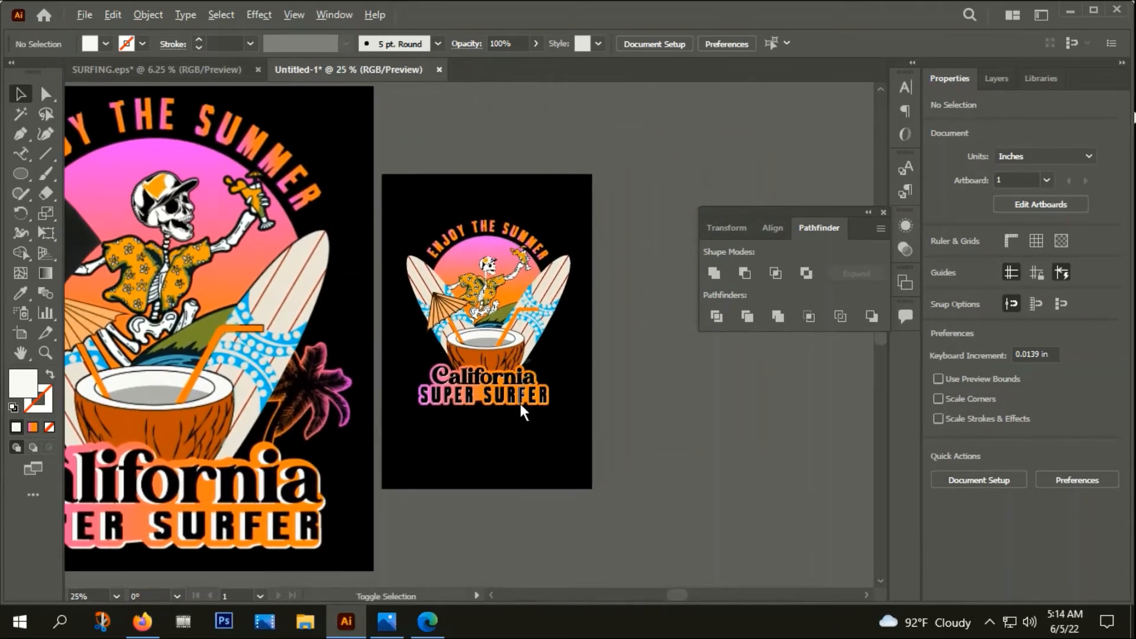
left_click_drag(496, 453, 584, 433)
scroll(581, 366, "up", 1)
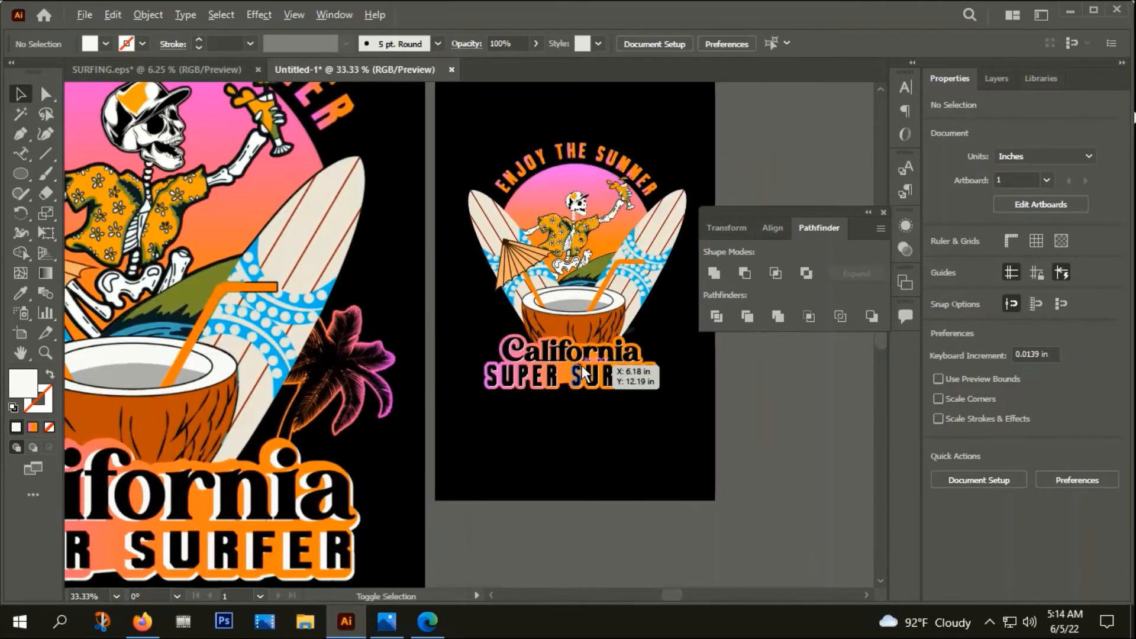
left_click_drag(719, 452, 567, 460)
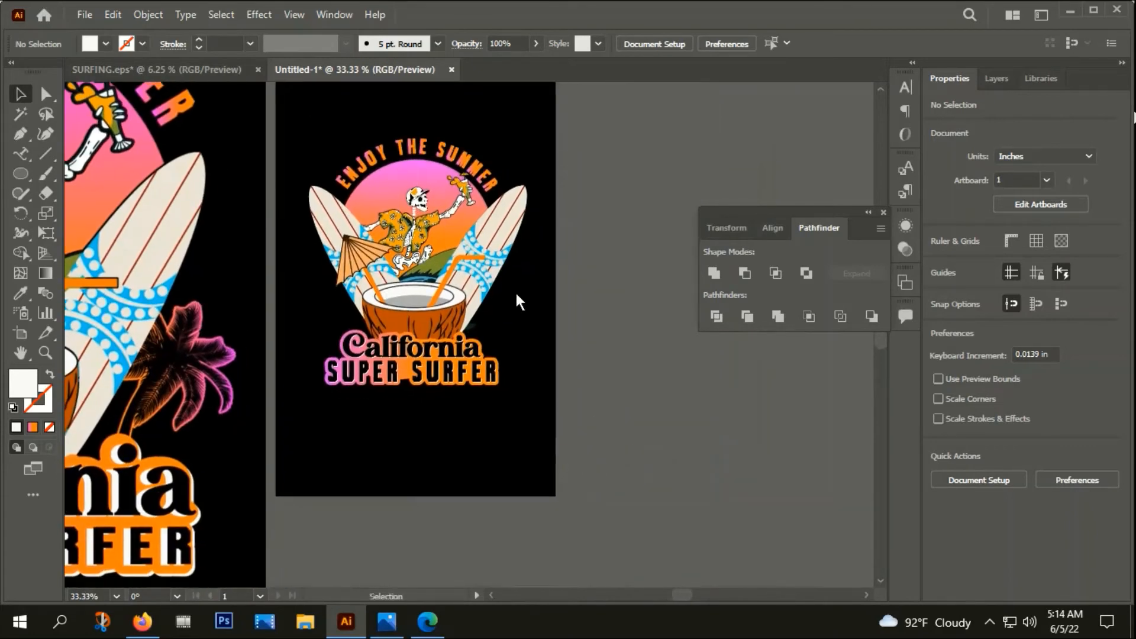
left_click(473, 269)
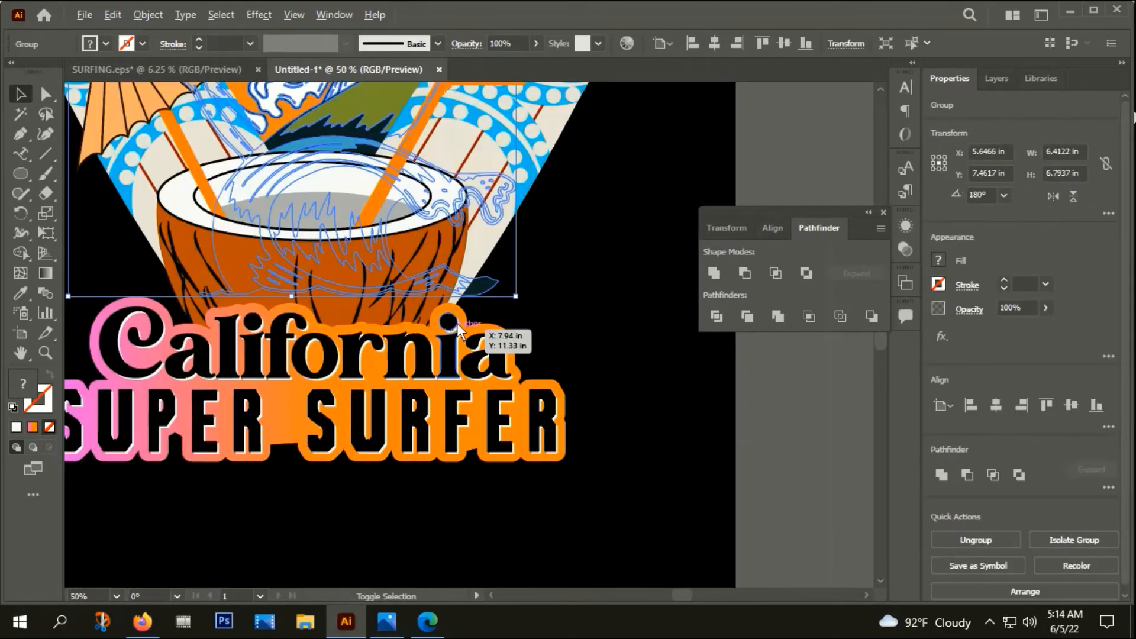
left_click(46, 193)
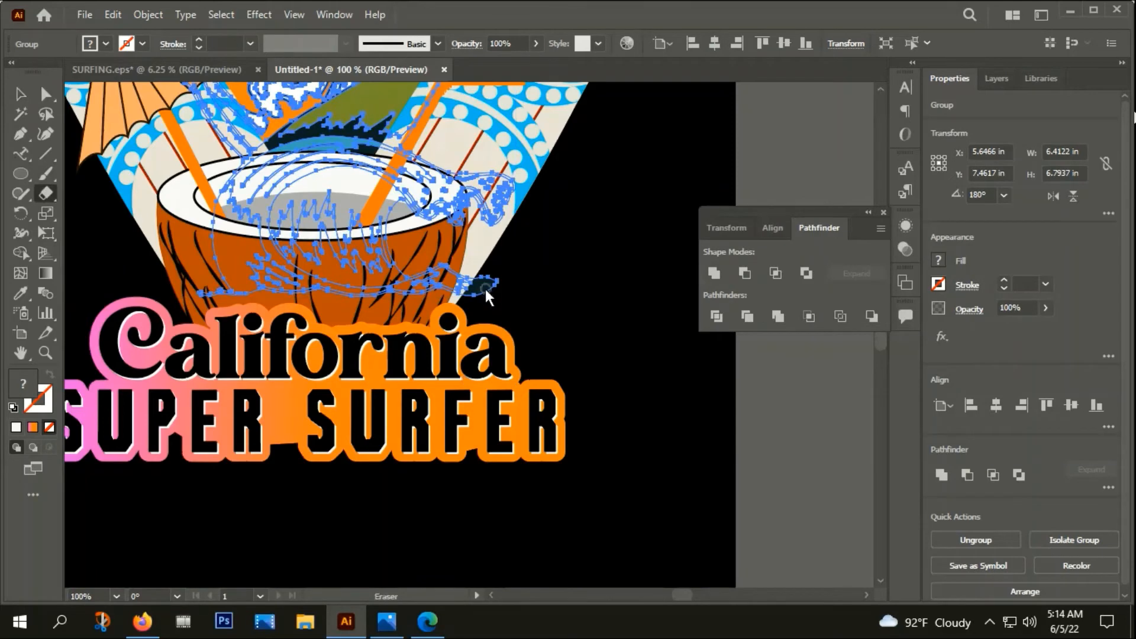
mouse_move(493, 290)
left_mouse_down()
mouse_move(513, 280)
mouse_move(422, 286)
left_mouse_up()
scroll(514, 324, "up", 1)
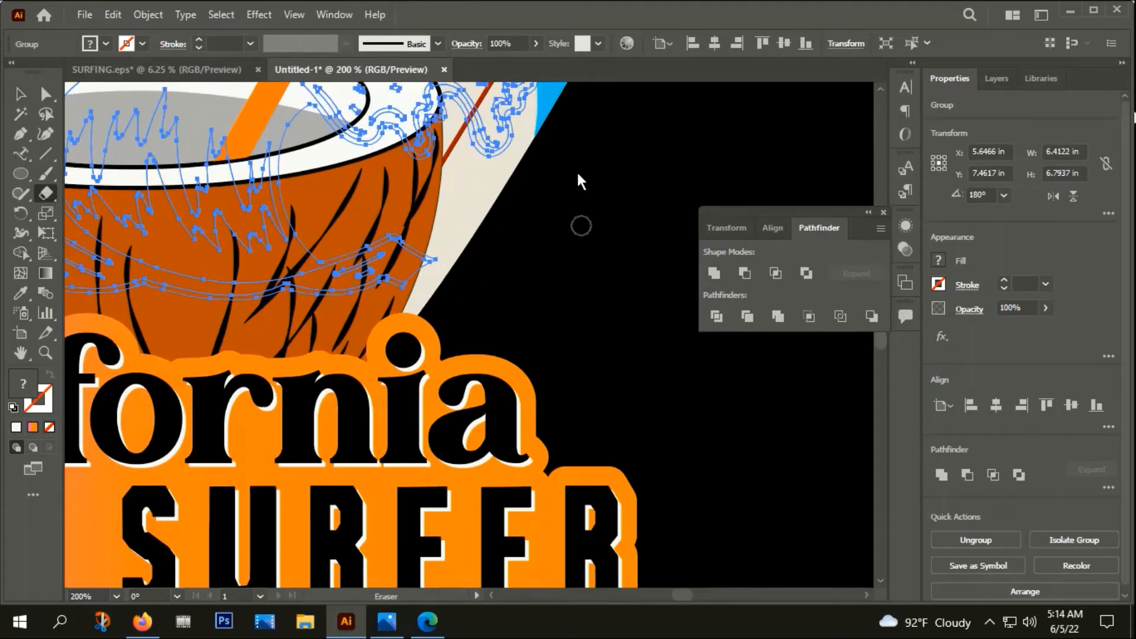
left_click(21, 94)
left_click(654, 246)
Step: Compare the recreated T-shirt design with the larger reference artwork beside it
scroll(654, 246, "down", 4)
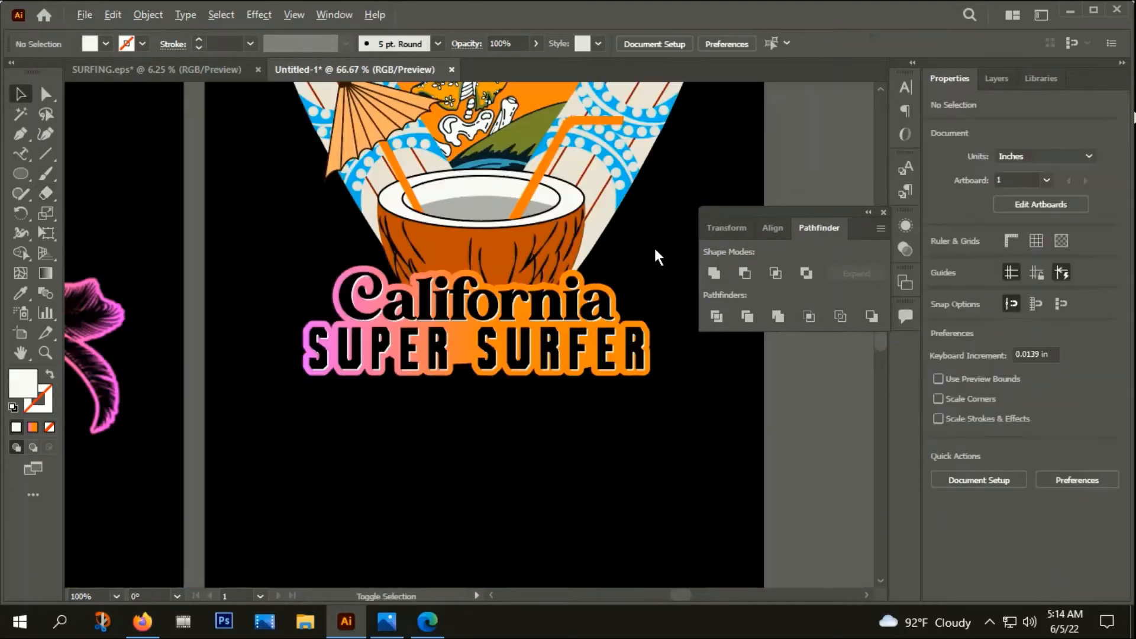
left_click_drag(645, 301, 636, 299)
scroll(638, 274, "down", 2)
left_click_drag(644, 407, 395, 384)
scroll(463, 378, "down", 2)
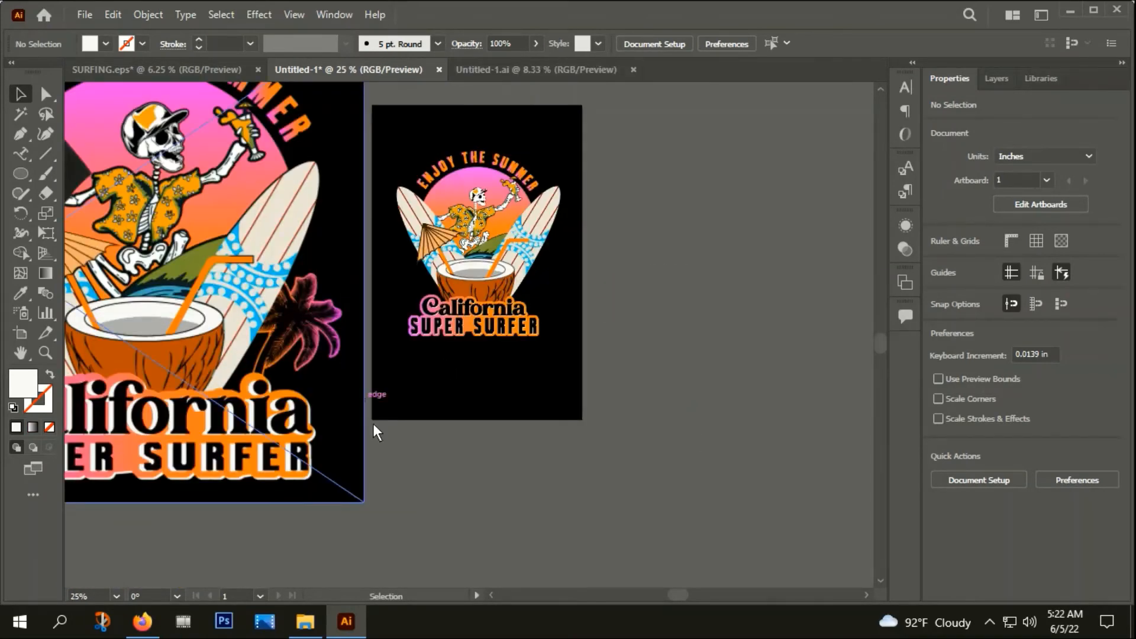
left_click_drag(410, 442, 478, 414)
scroll(370, 315, "up", 2)
scroll(368, 311, "down", 2)
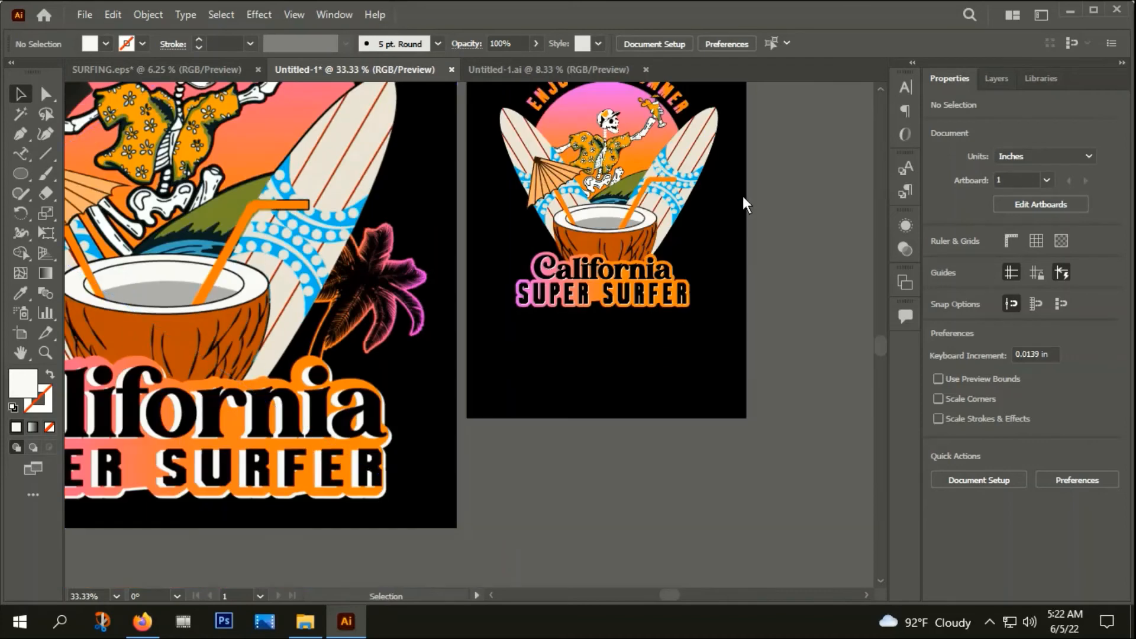
Step: Switch to Firefox and save the palm tree image to the Desktop as the PNG transparent-background-palm-tree-24
left_click(141, 623)
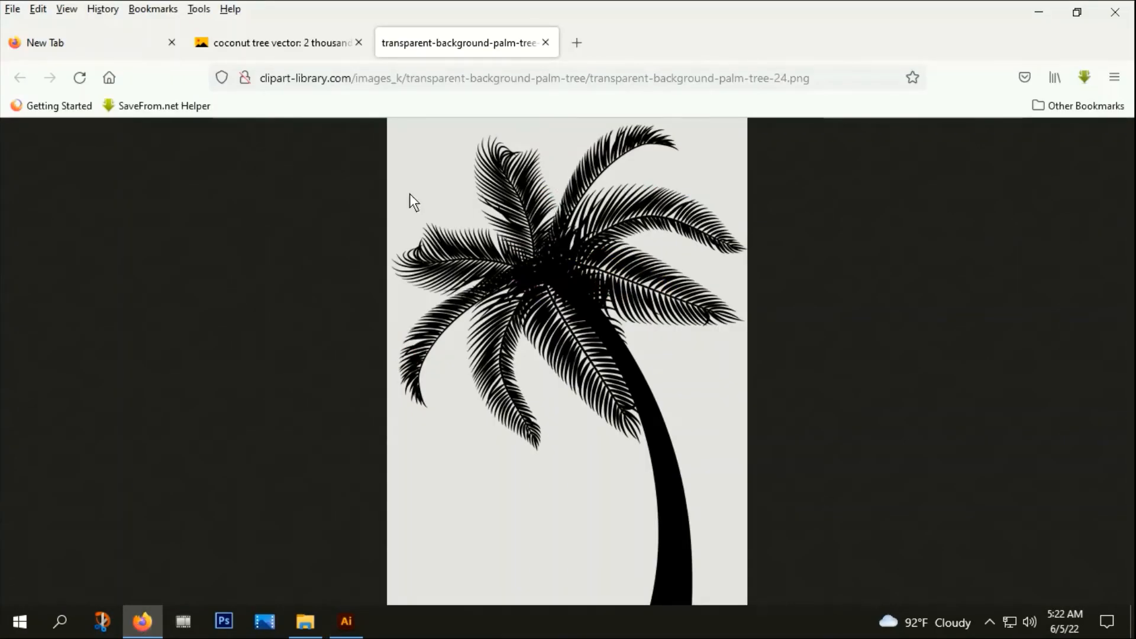
right_click(509, 163)
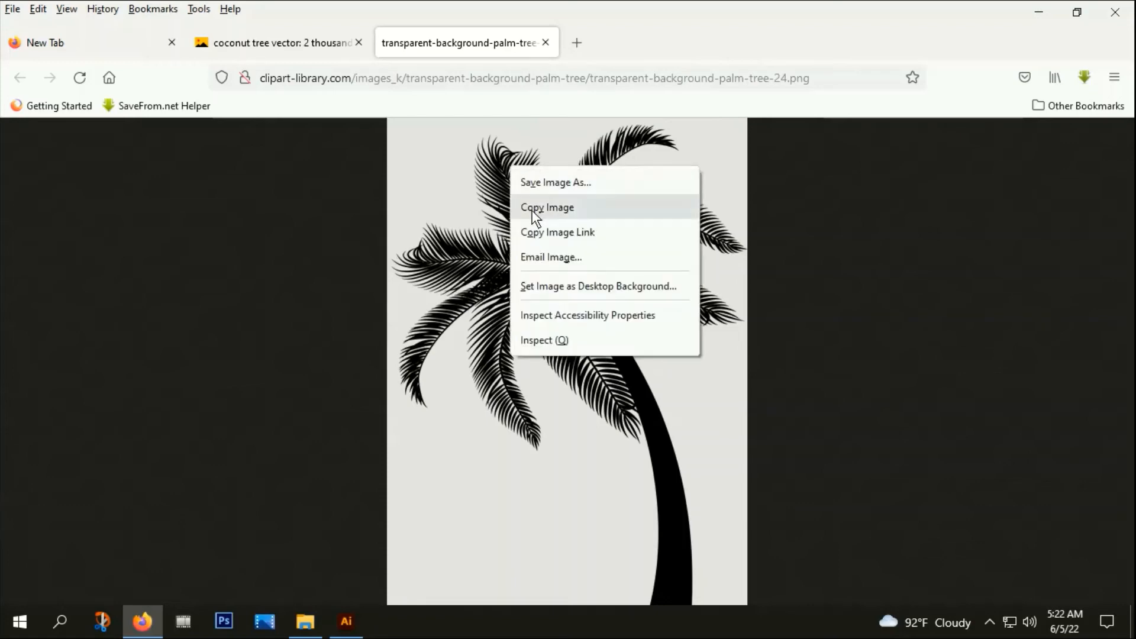
left_click(547, 208)
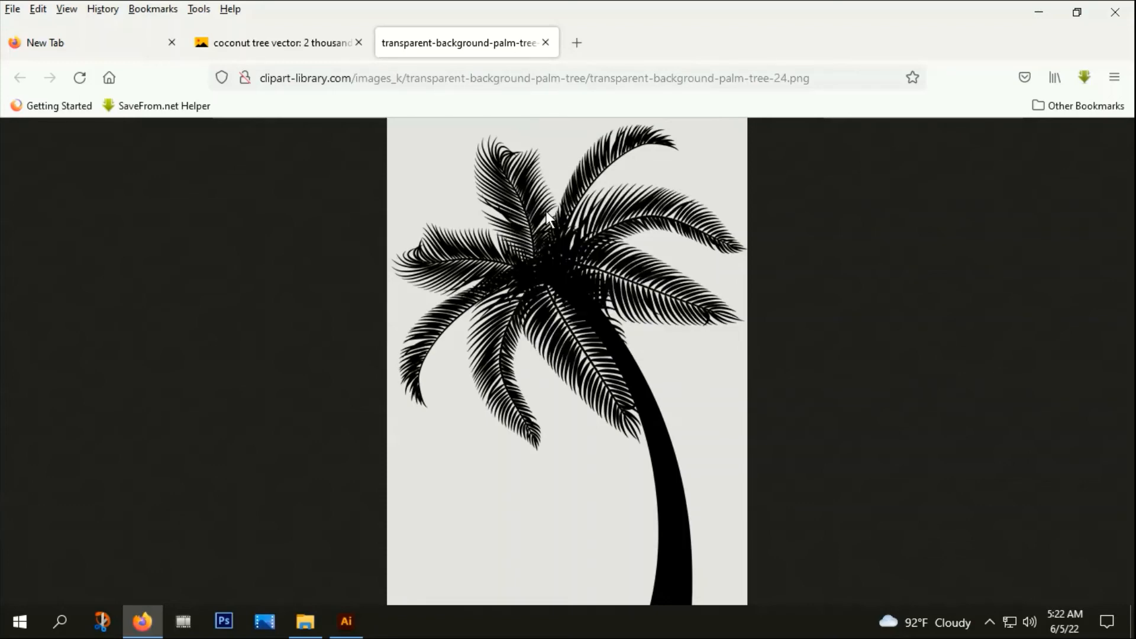
right_click(546, 211)
left_click(583, 221)
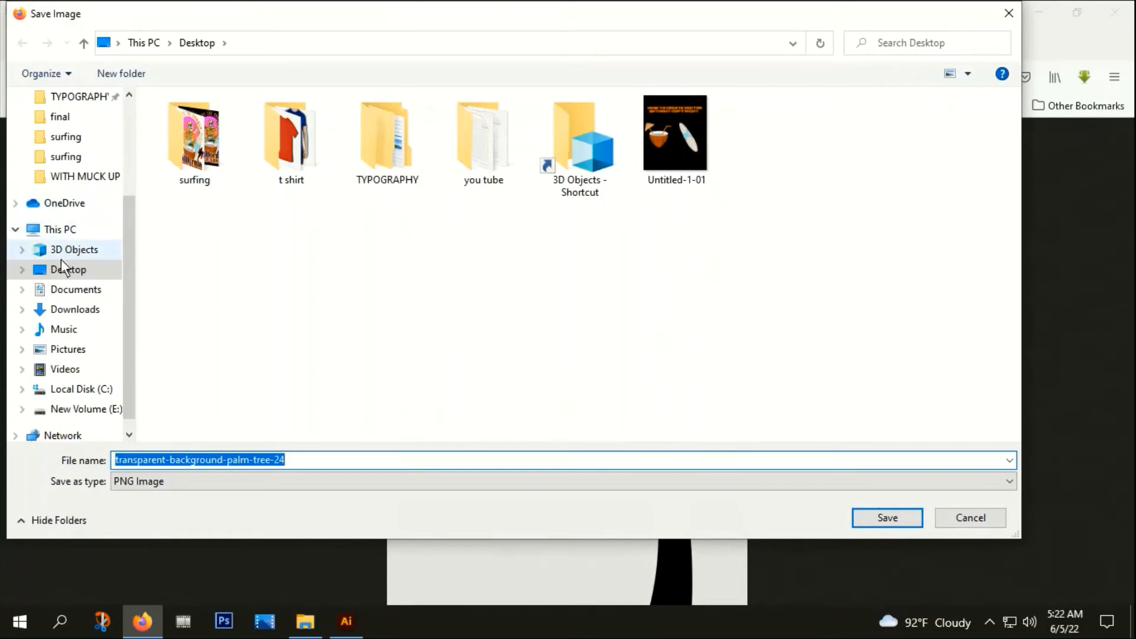
left_click(62, 267)
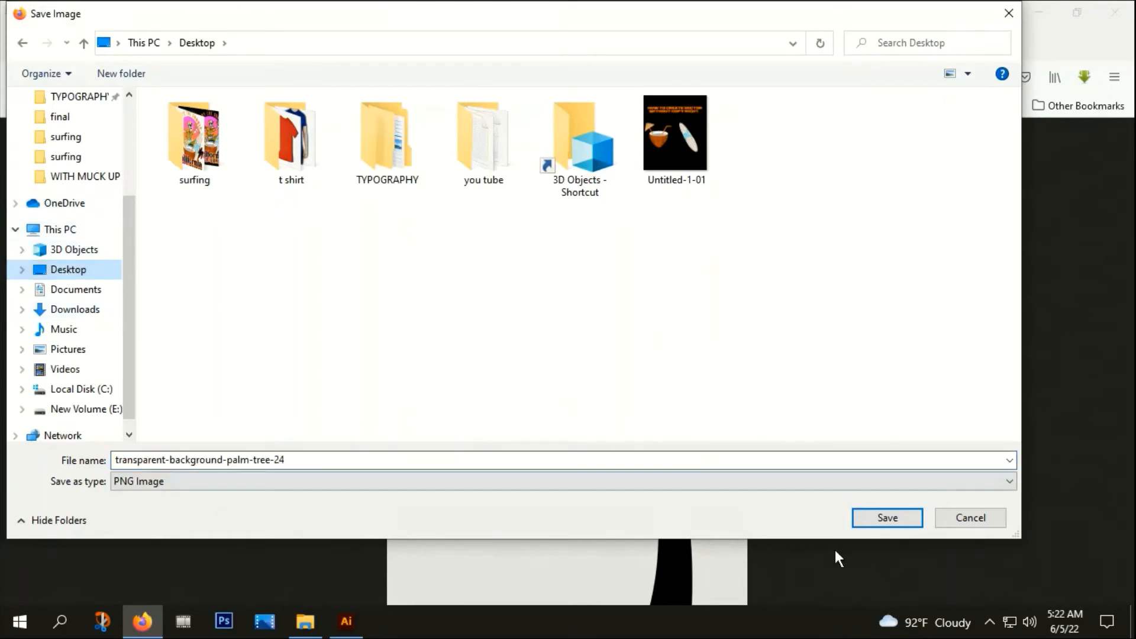
left_click(886, 519)
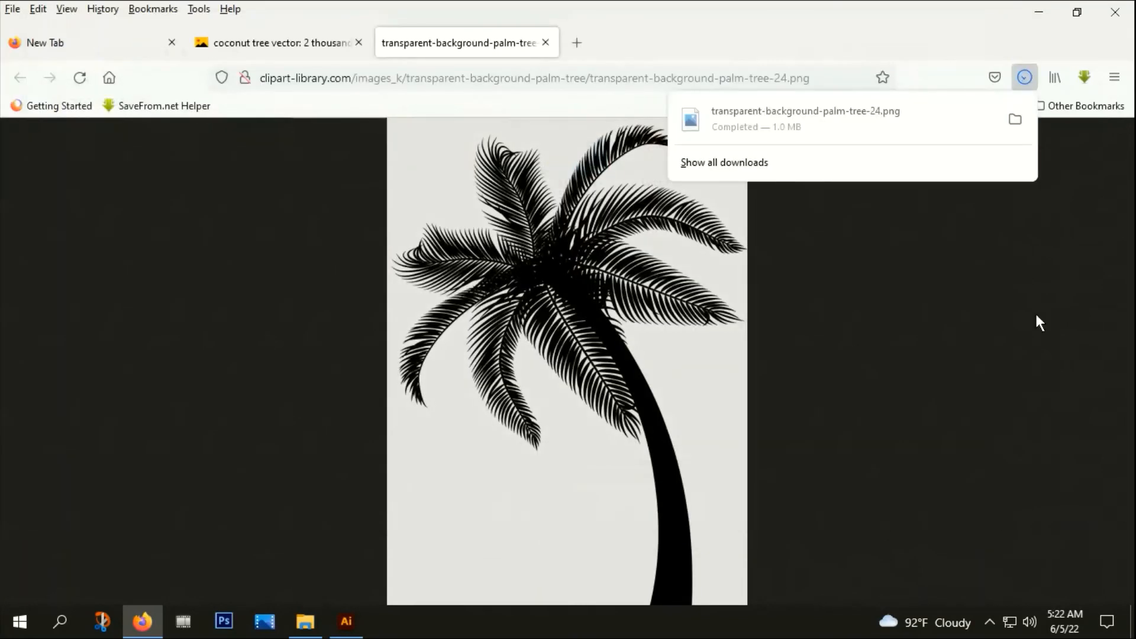
Step: Switch back to Illustrator and place transparent-background-palm-tree-24 from the Desktop on the empty canvas beside the T-shirt artboard
left_click(340, 632)
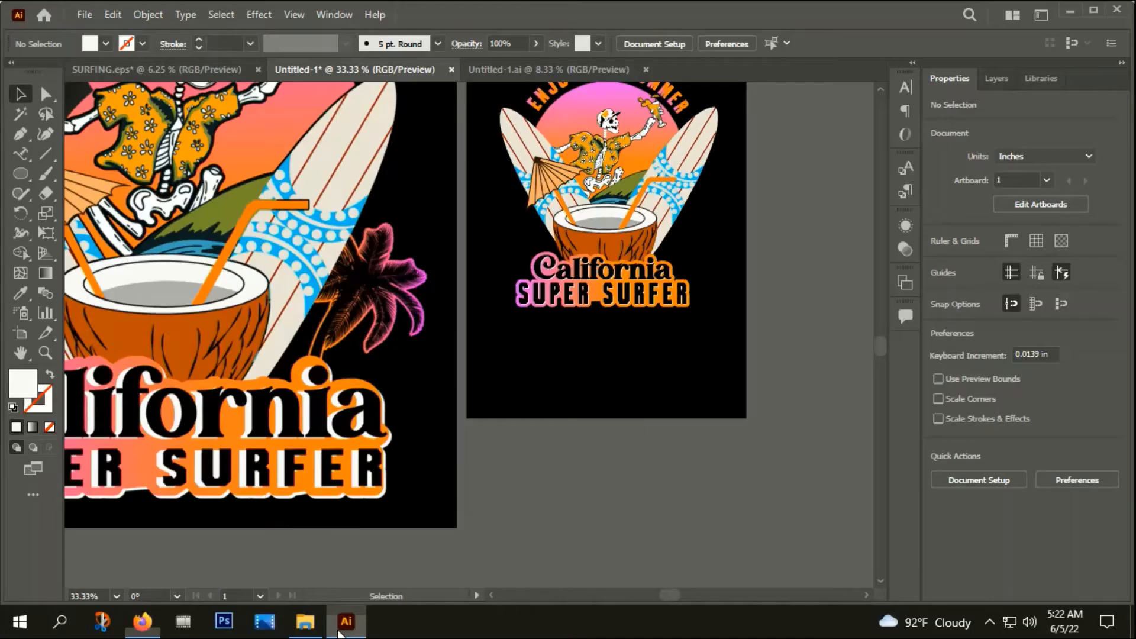
left_click(83, 15)
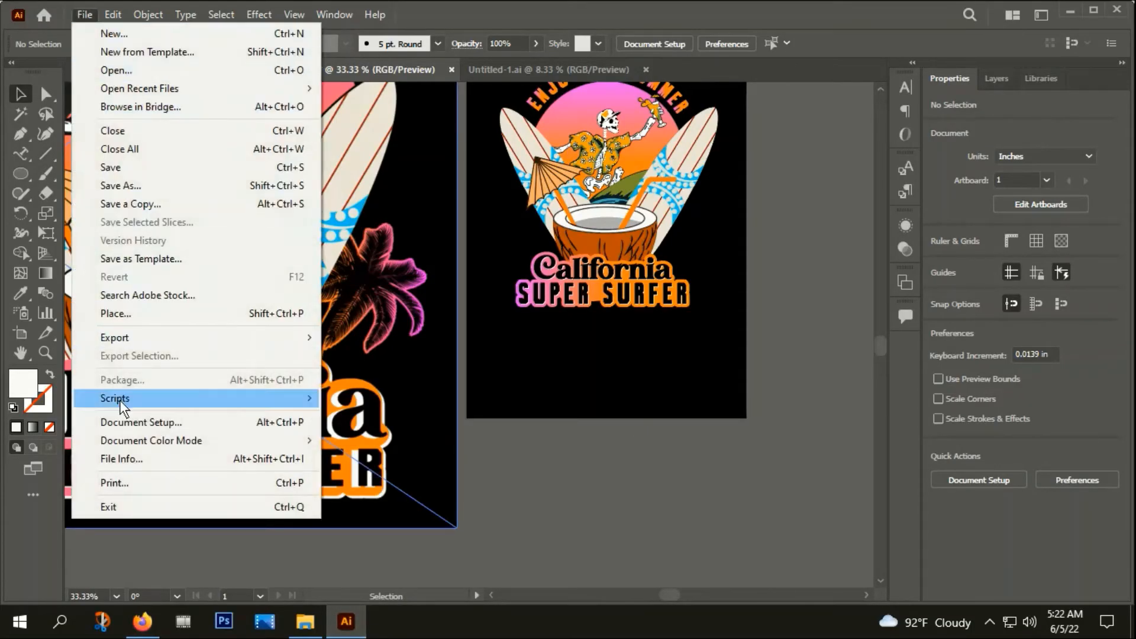
left_click(113, 317)
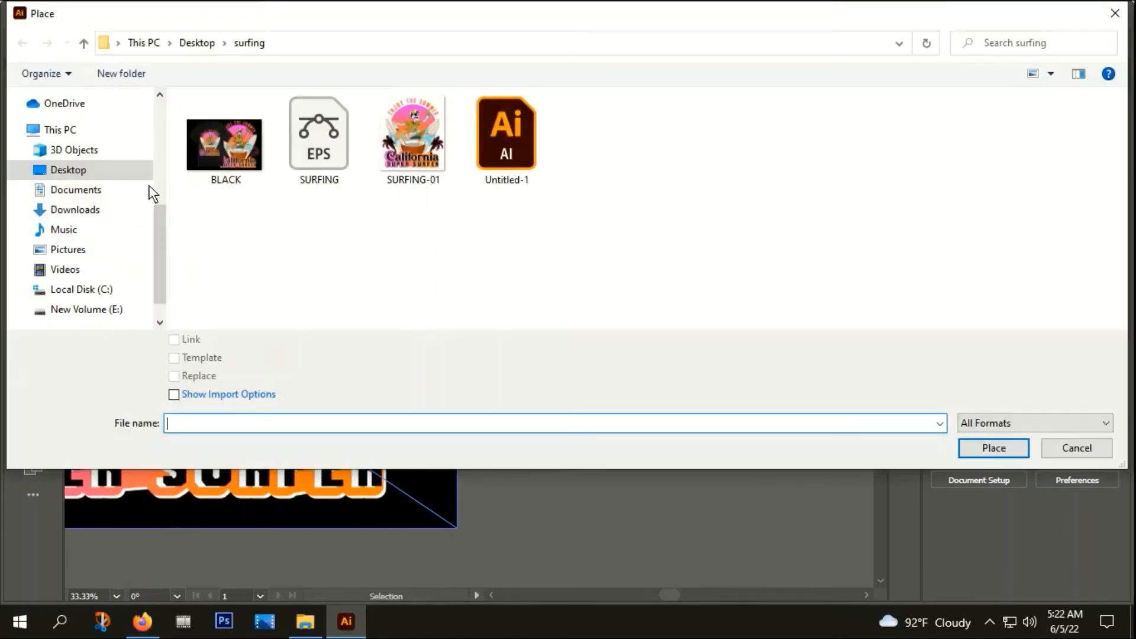
left_click(52, 172)
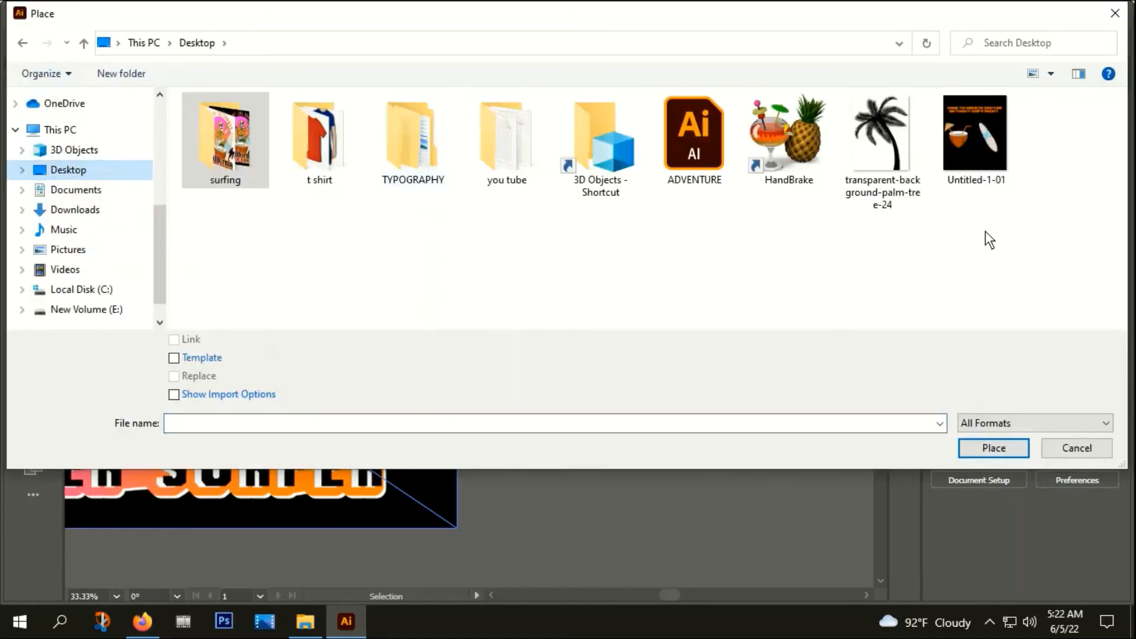
double_click(869, 135)
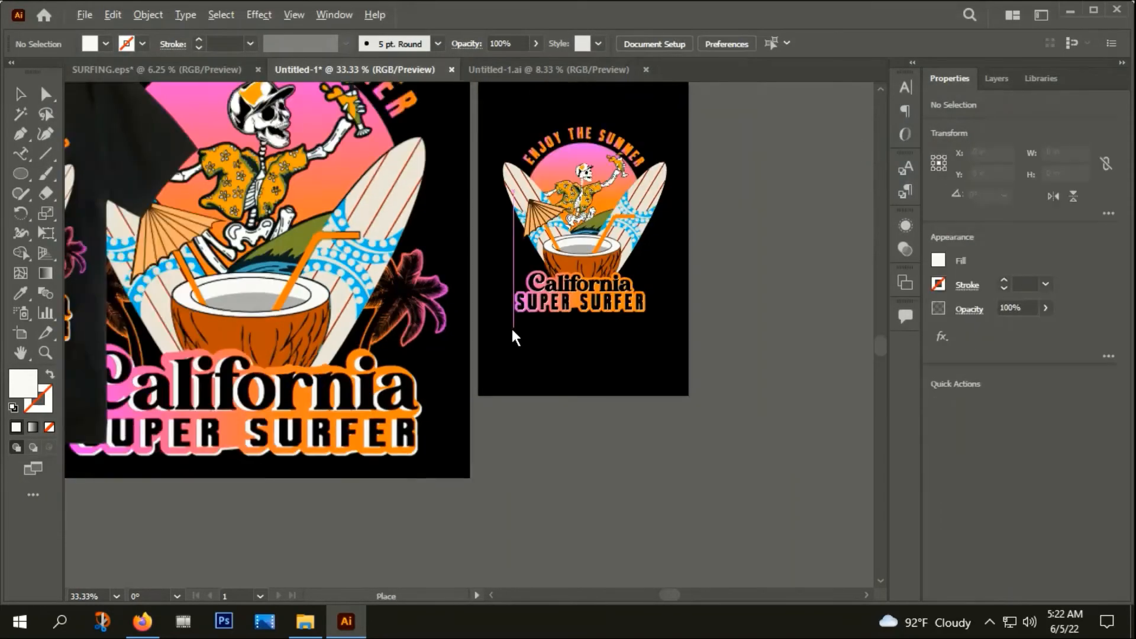
scroll(513, 337, "down", 1)
left_click(646, 191)
left_click_drag(775, 222, 428, 144)
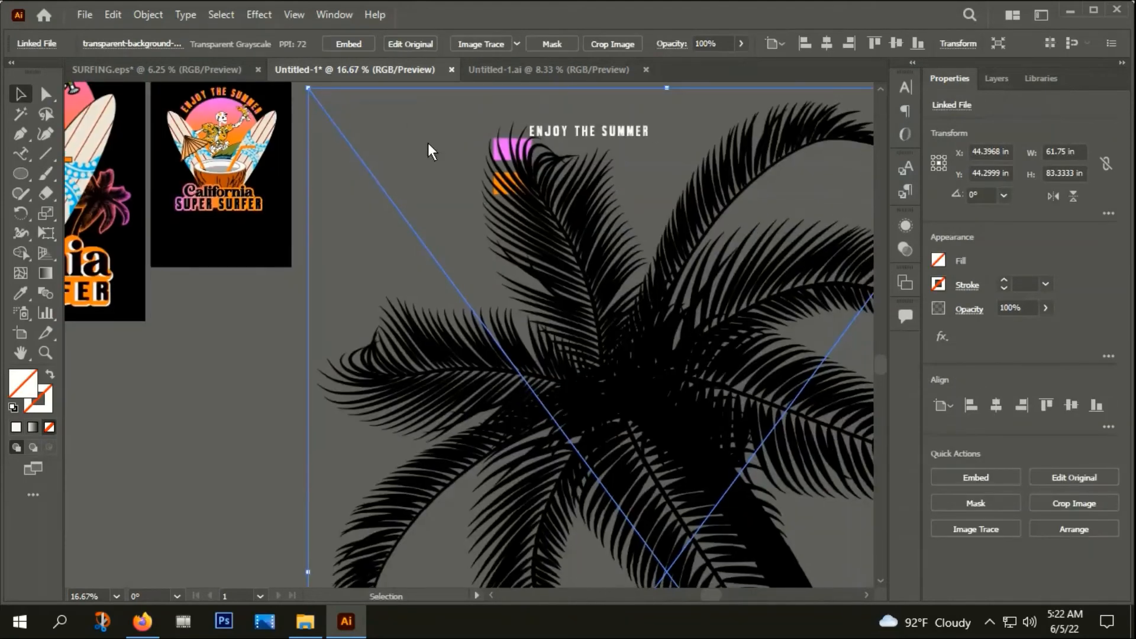
Step: Convert the placed palm tree image to vector shapes with default Image Trace and expand the tracing
scroll(428, 143, "down", 2)
left_click_drag(499, 238, 550, 306)
scroll(487, 296, "down", 2)
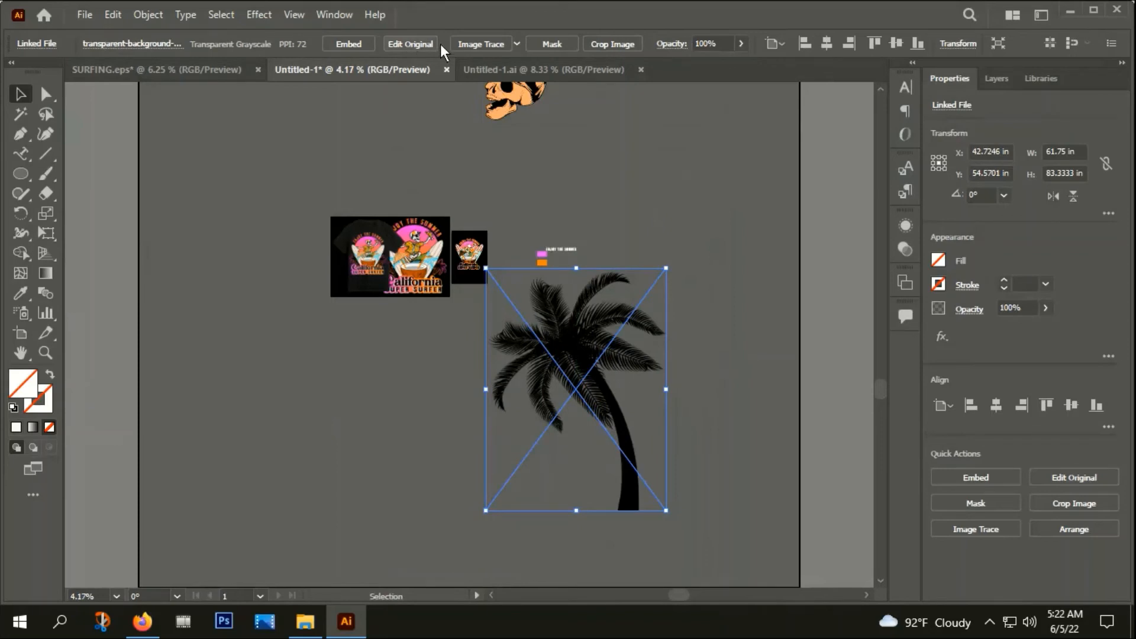
left_click(485, 45)
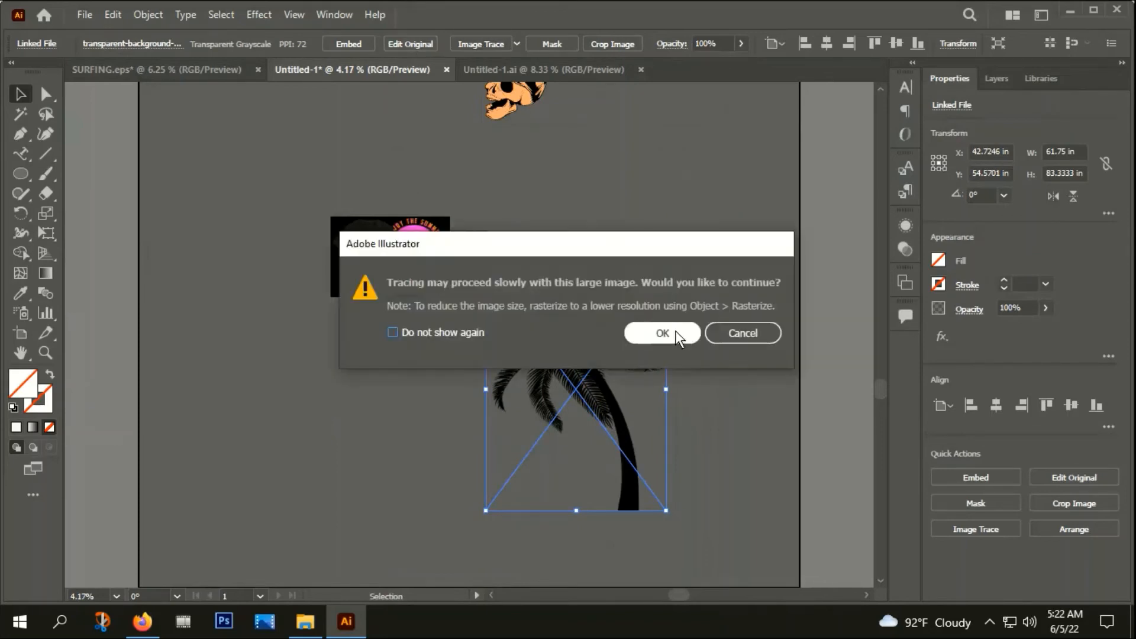
left_click(663, 333)
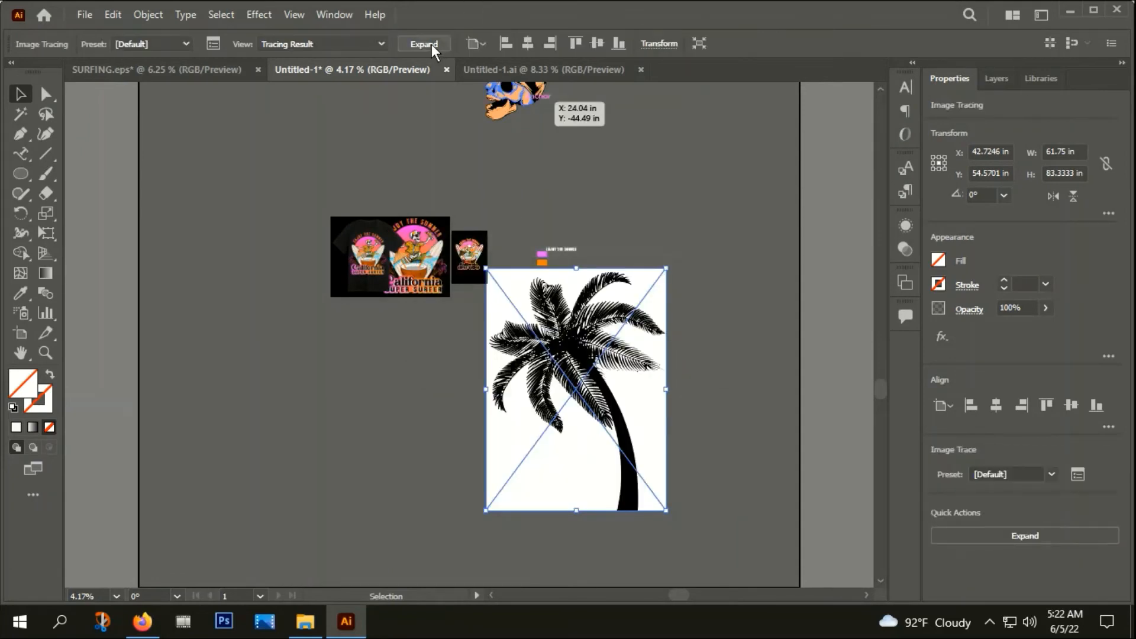
left_click(431, 44)
scroll(599, 441, "up", 1)
scroll(599, 441, "up", 1)
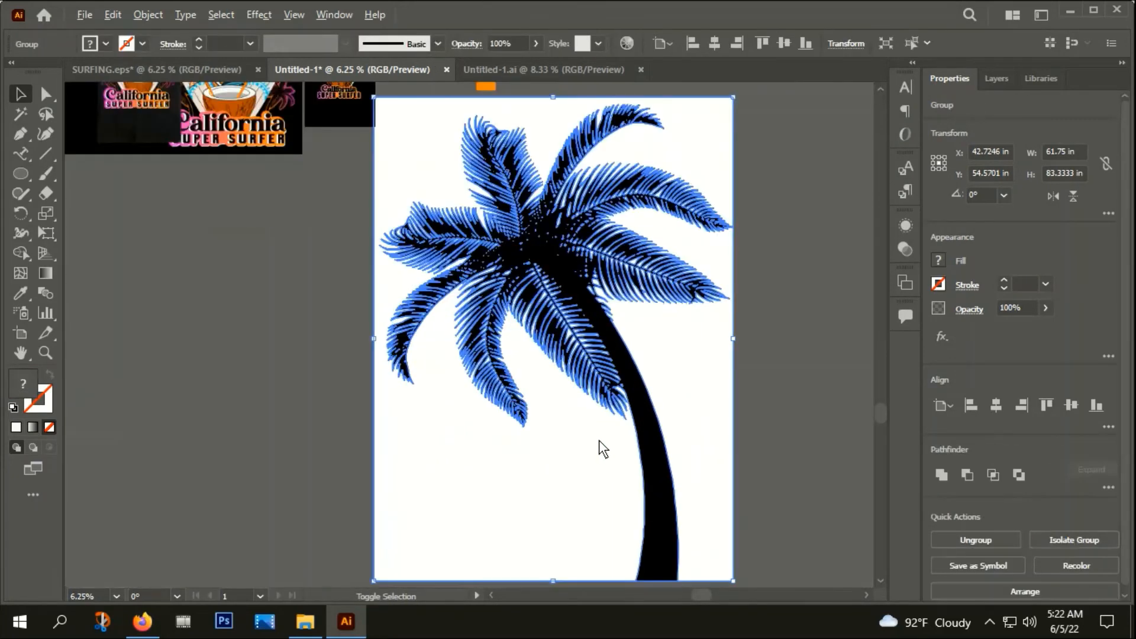
Step: Delete all white areas of the traced palm tree using the Magic Wand and ungroup the remaining black tree
scroll(599, 440, "down", 1)
left_click(320, 400)
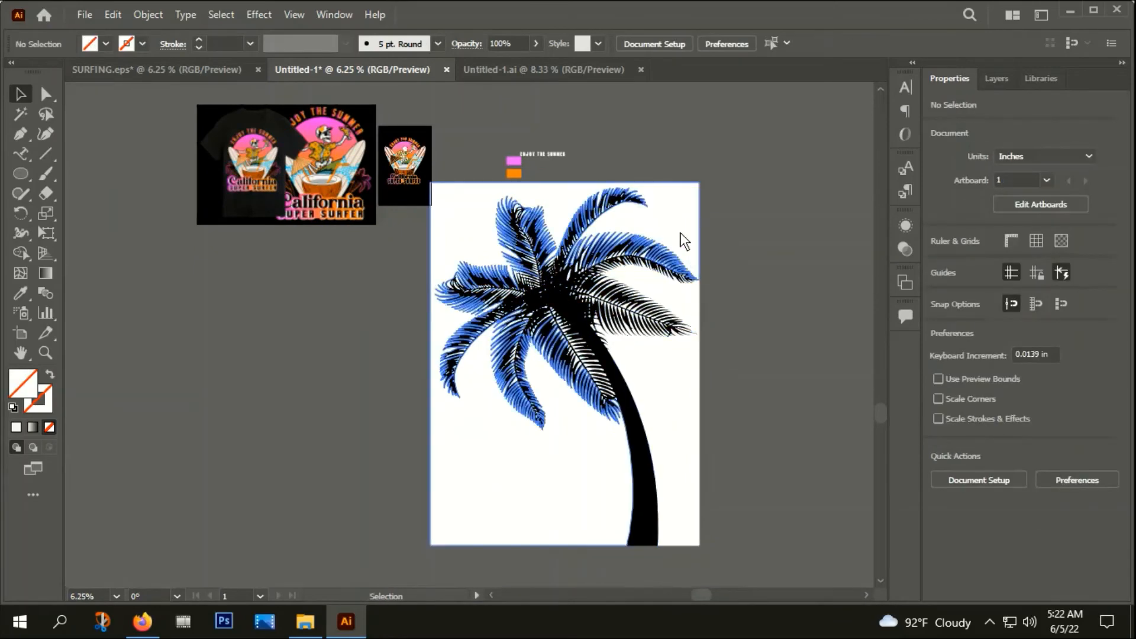
left_click(21, 114)
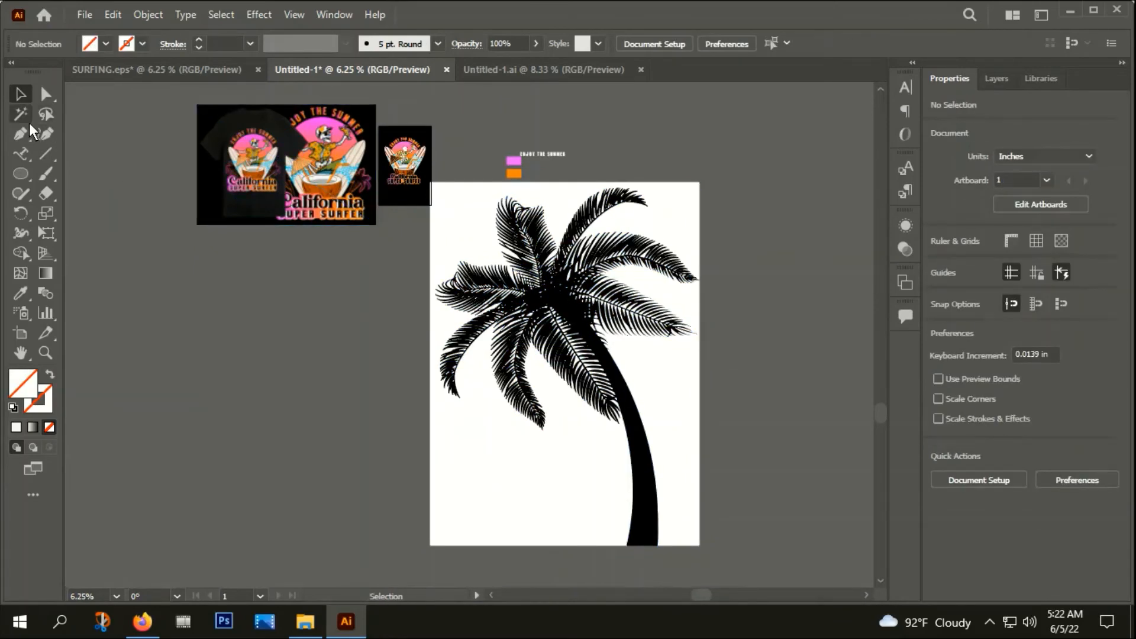
left_click(514, 457)
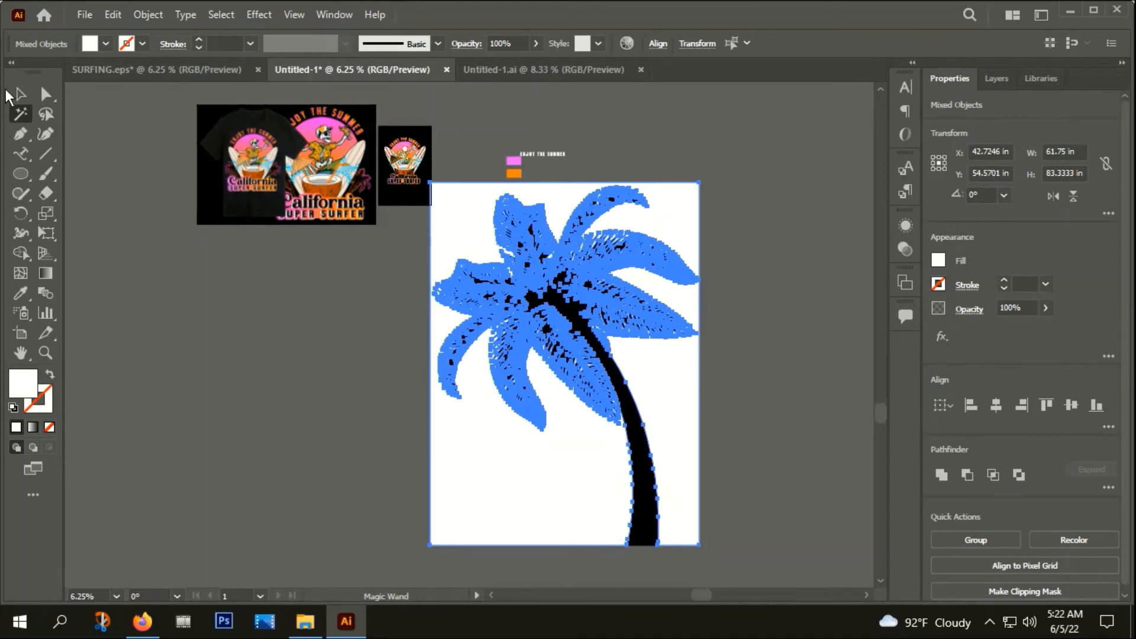
left_click(20, 94)
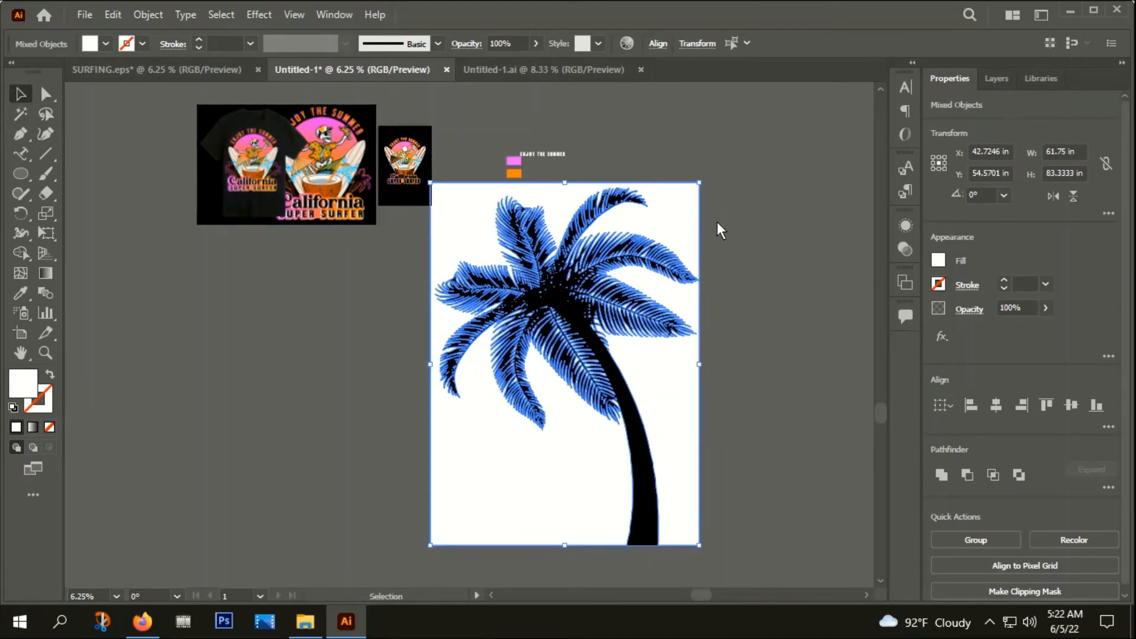
key("Delete")
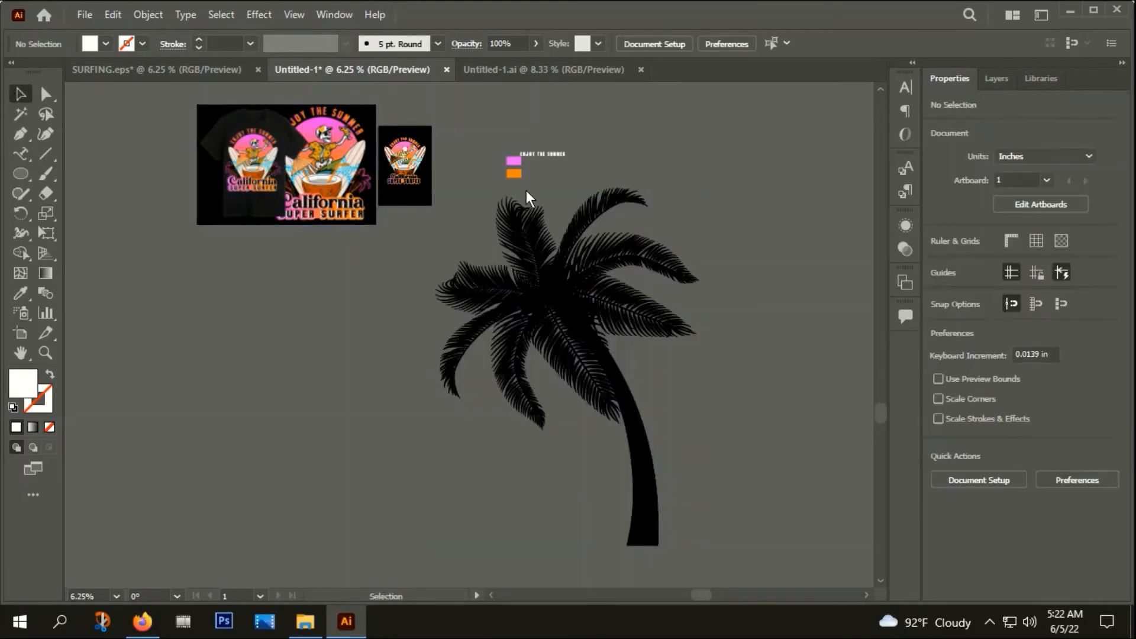
left_click(611, 255)
right_click(611, 255)
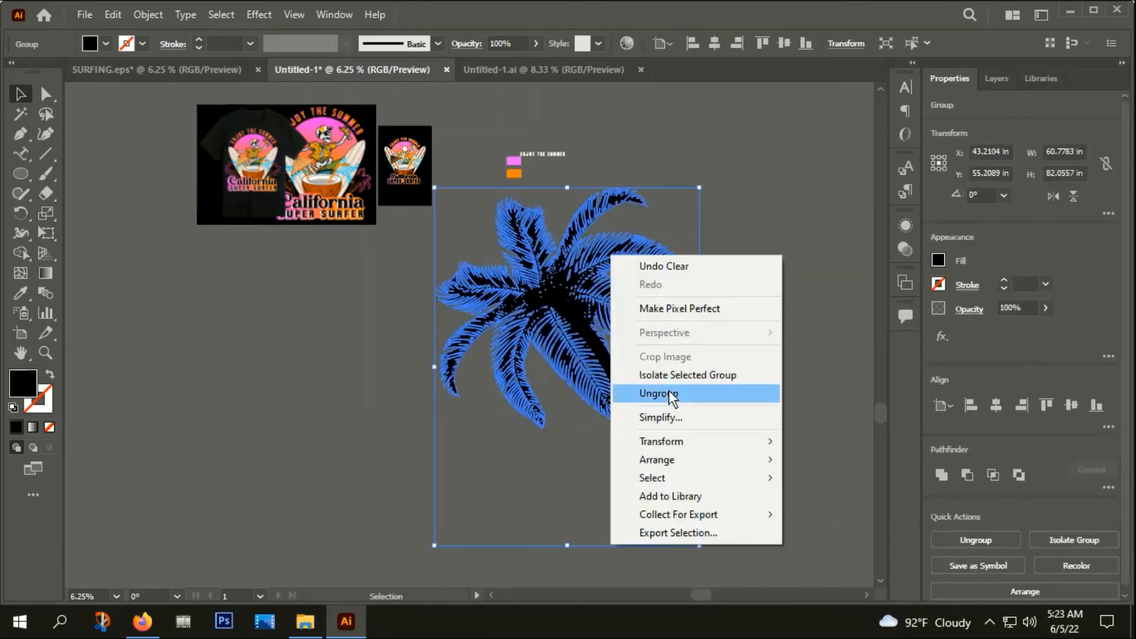
left_click(669, 389)
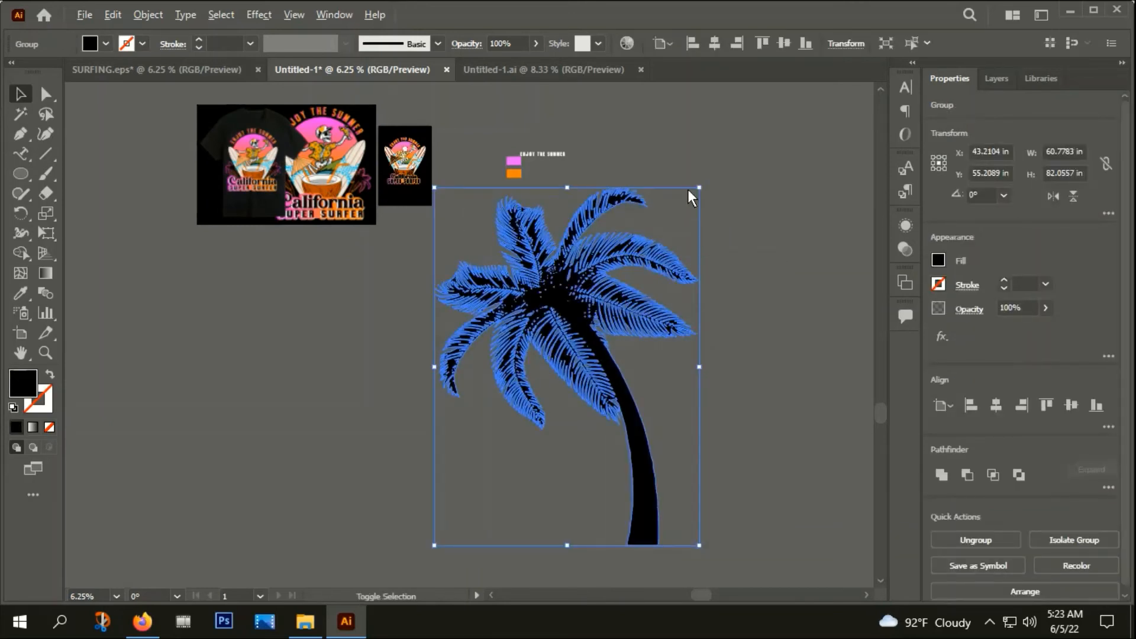
Step: Scale the black palm tree down to about 18.5 by 24.9 in and move it closer to the T-shirt artboard
left_click_drag(699, 188, 605, 310)
left_click_drag(566, 351, 464, 208)
scroll(464, 207, "up", 3)
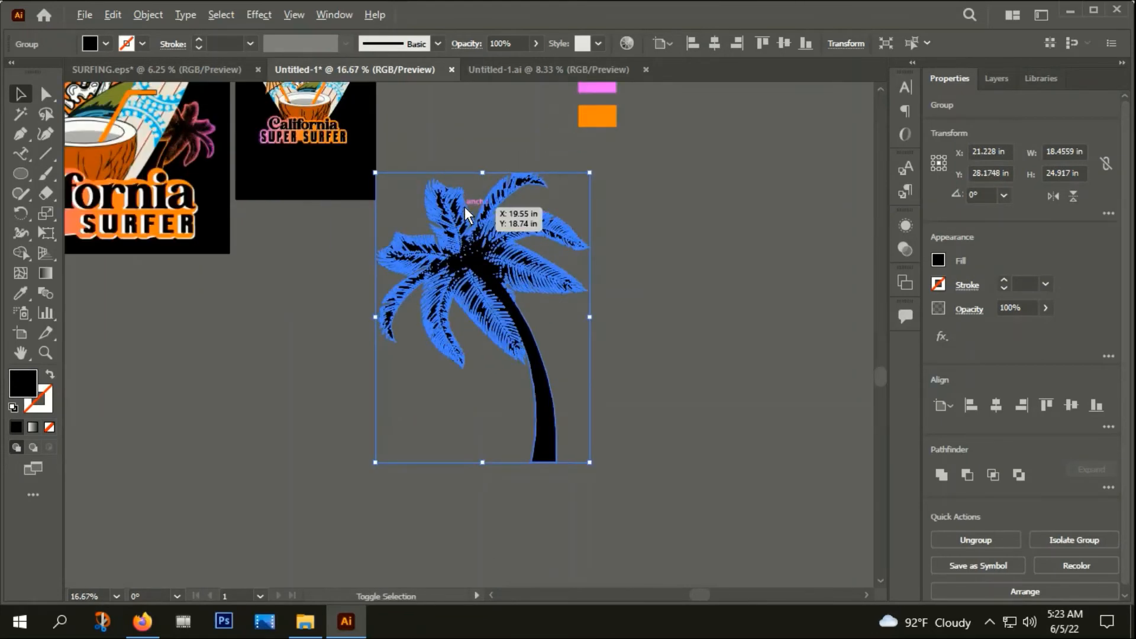
Step: Create an outward Offset Path of 3 px with round joins around the black palm tree
scroll(464, 207, "down", 1)
left_click(145, 16)
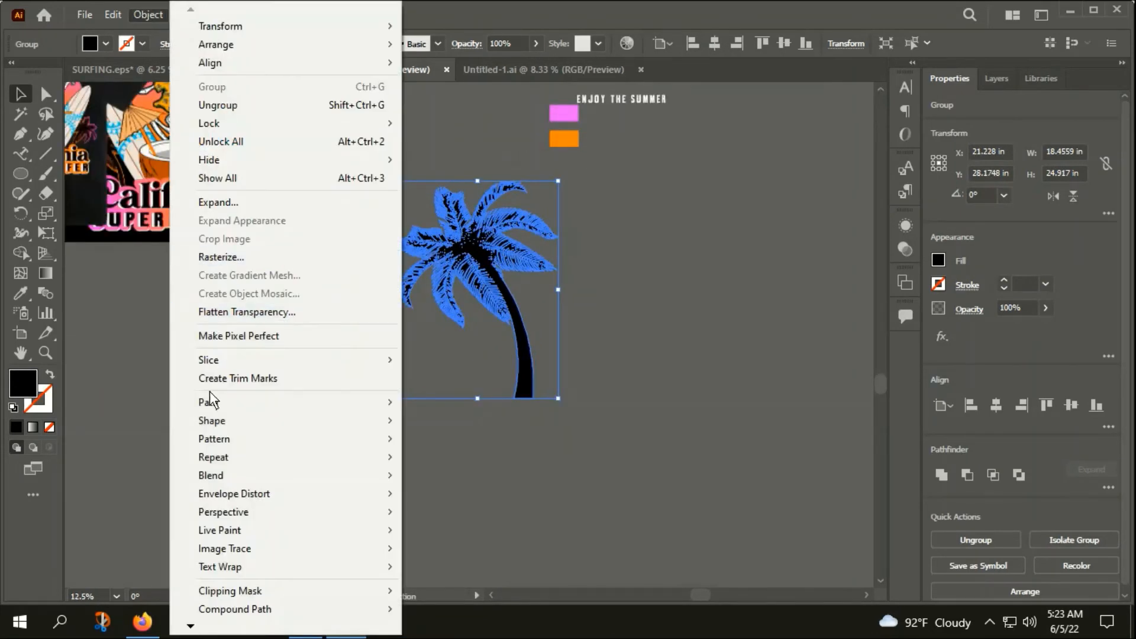
mouse_move(208, 401)
left_click(468, 463)
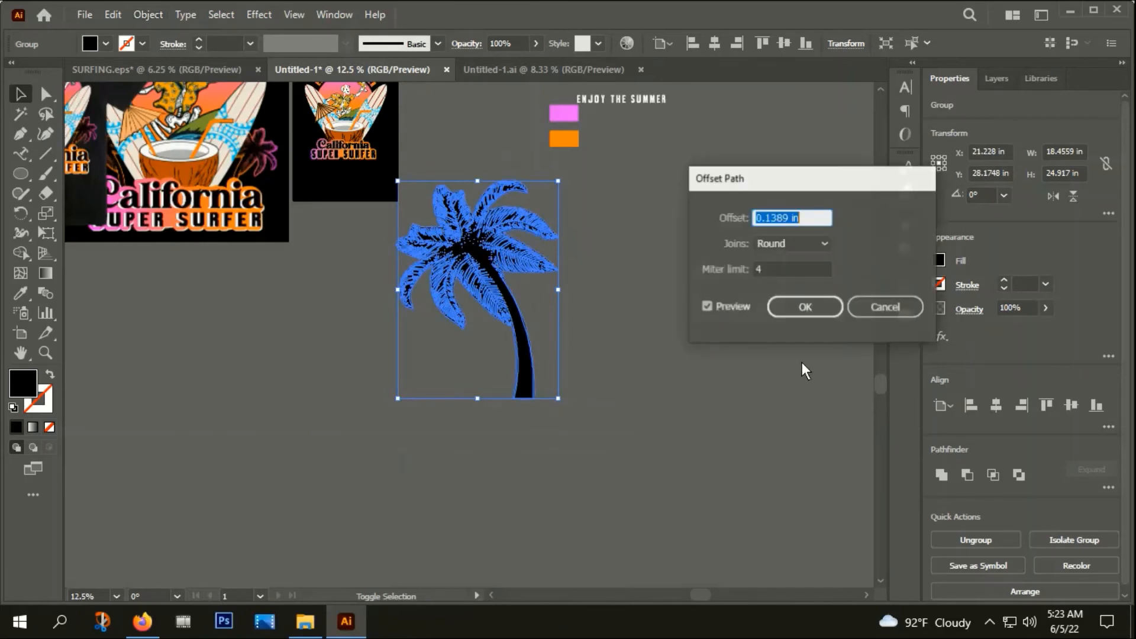
type("3")
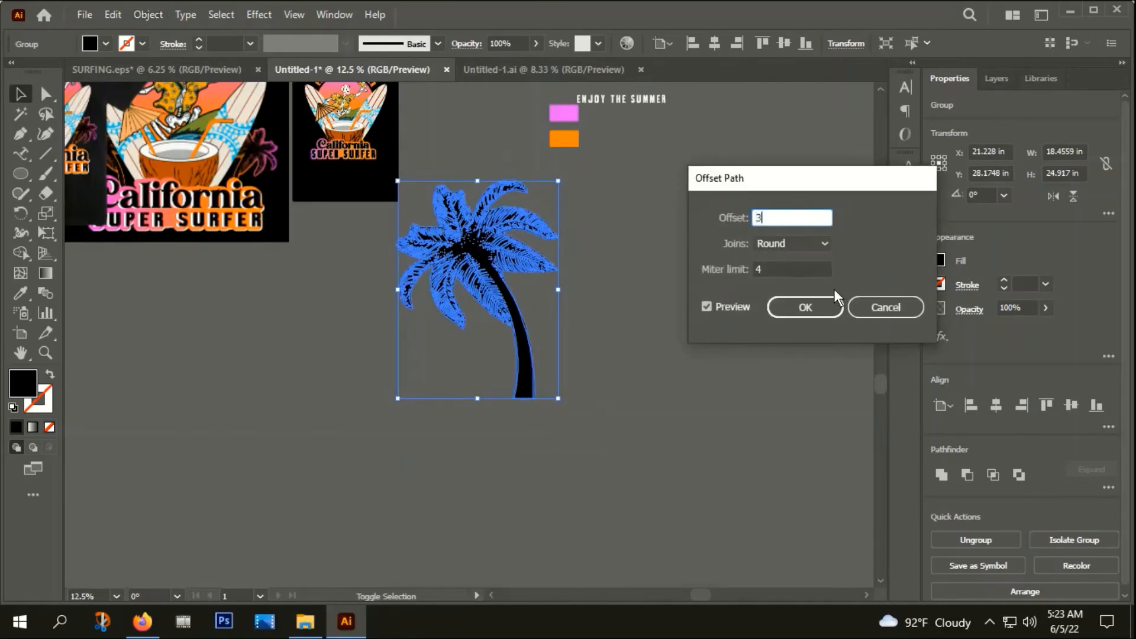
key("Tab")
left_click(827, 308)
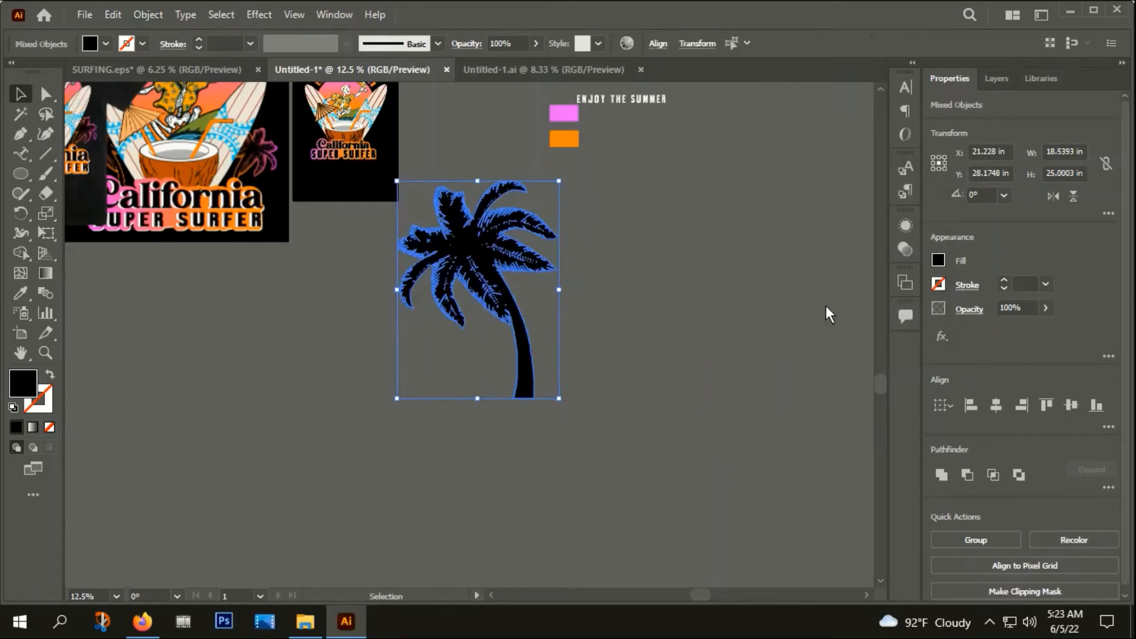
Step: Fill the palm tree's offset outline with the pink-to-orange gradient sampled from the sun circle in the T-shirt design
left_click(587, 327)
scroll(408, 272, "up", 1)
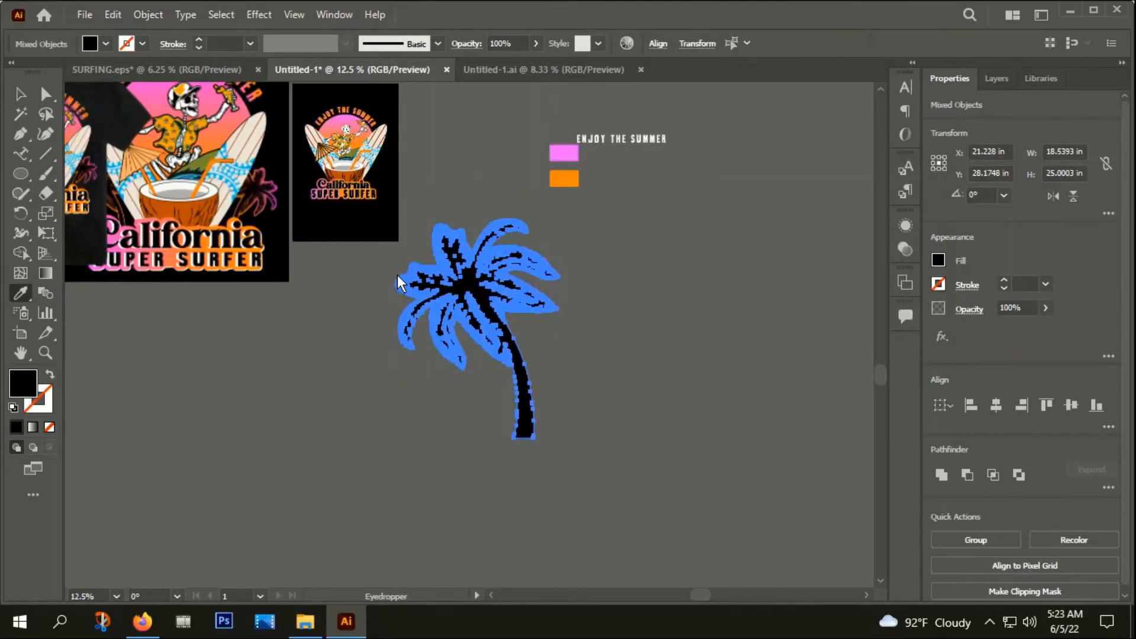
key("i")
left_click(342, 130)
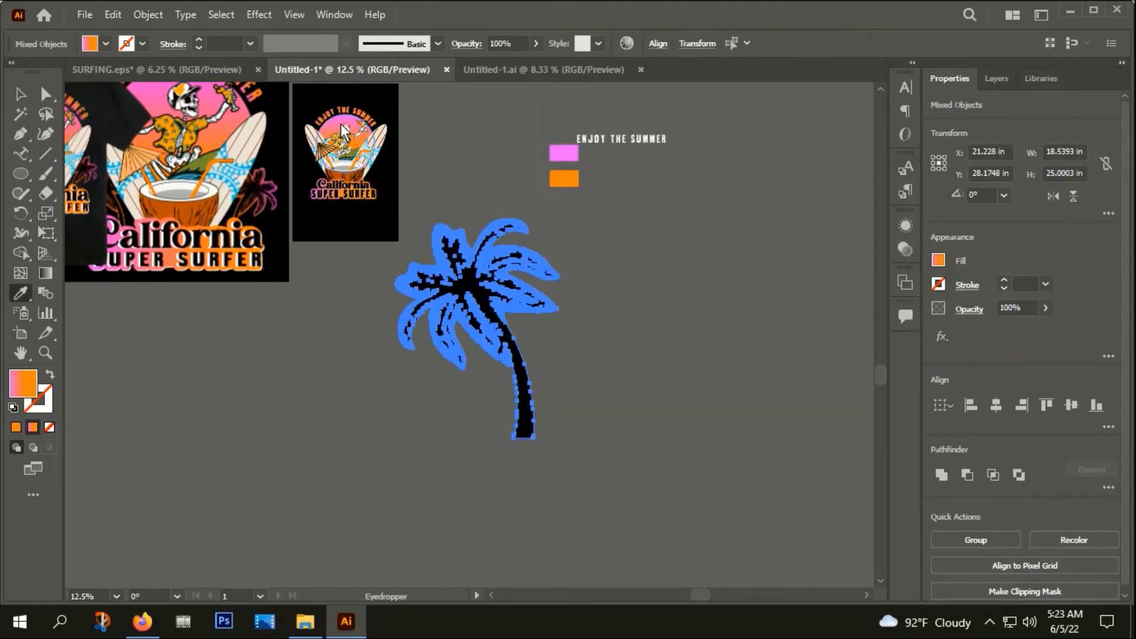
left_click(20, 96)
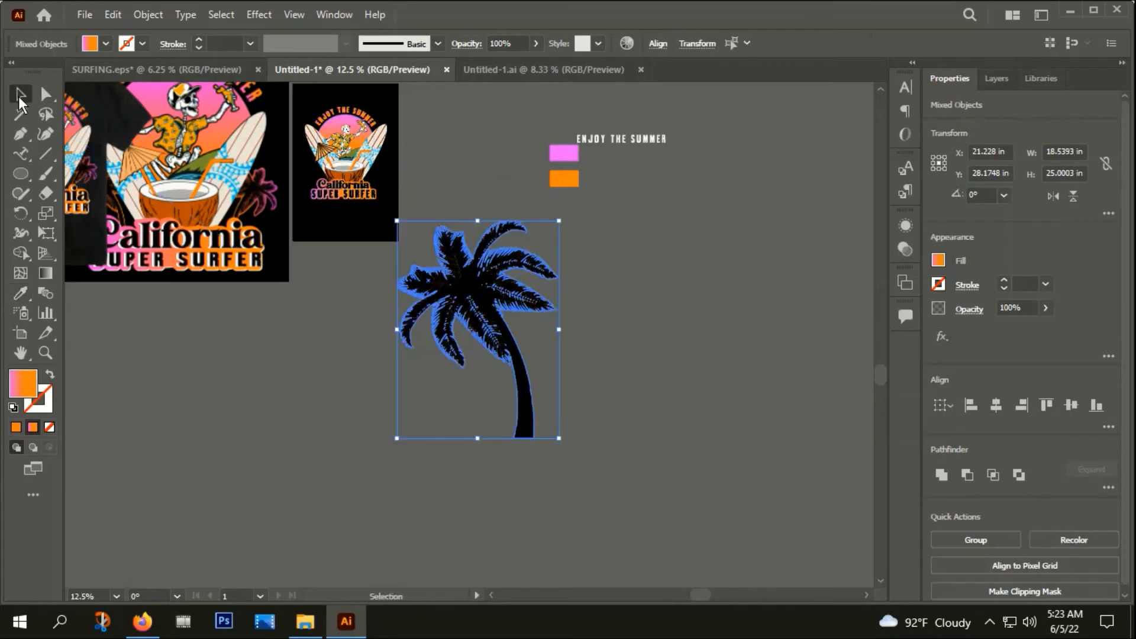
left_click(412, 386)
right_click(493, 288)
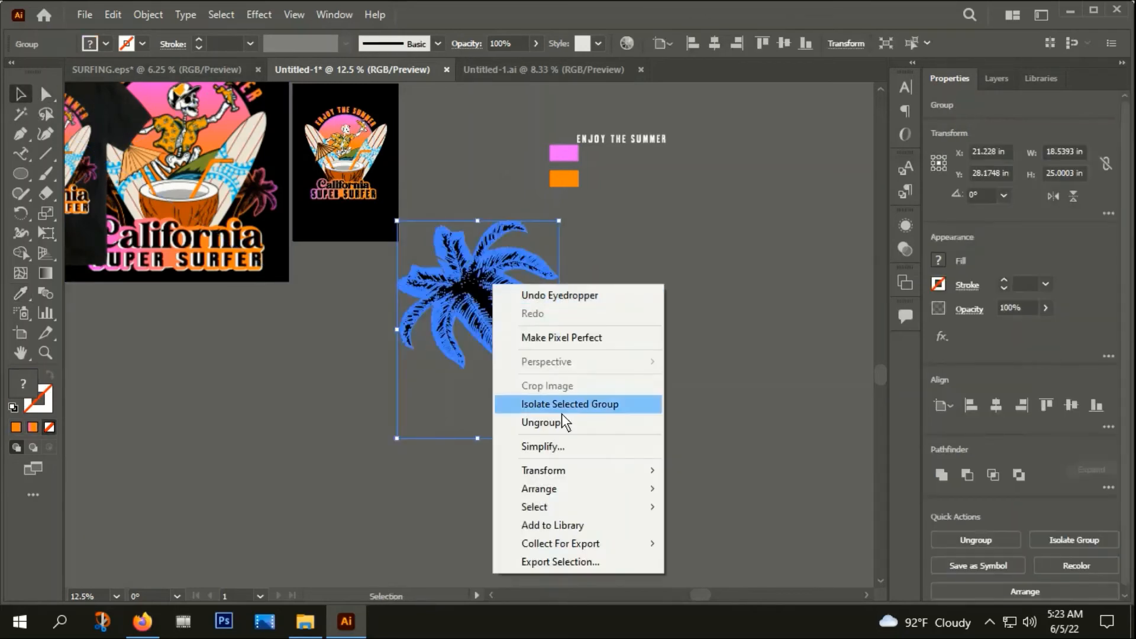
left_click(348, 340)
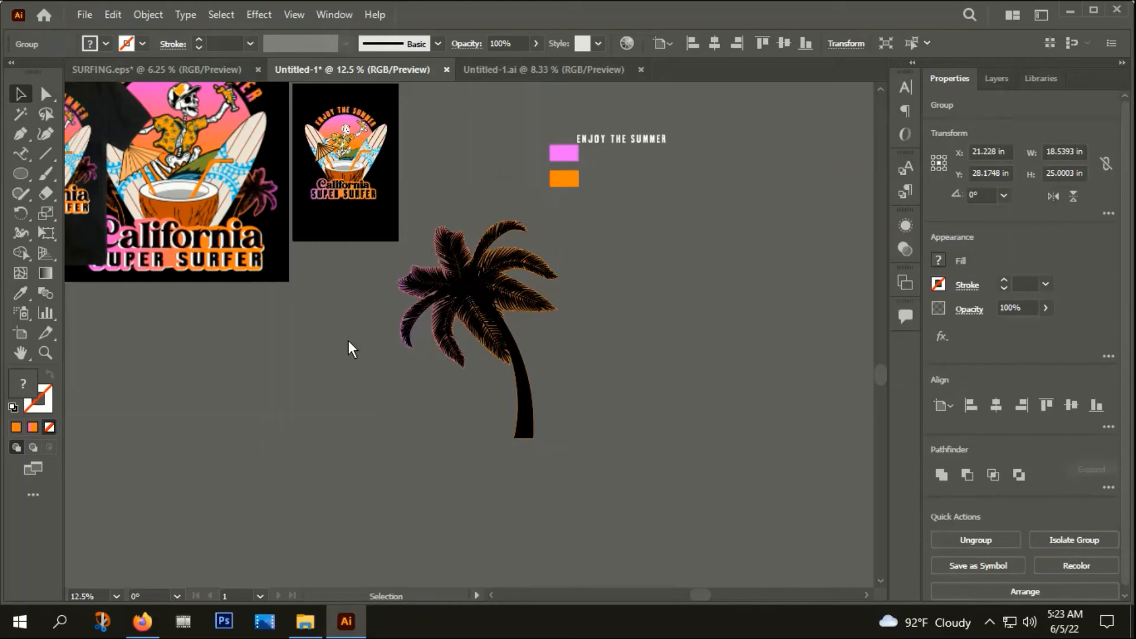
left_click(544, 269)
left_click(146, 20)
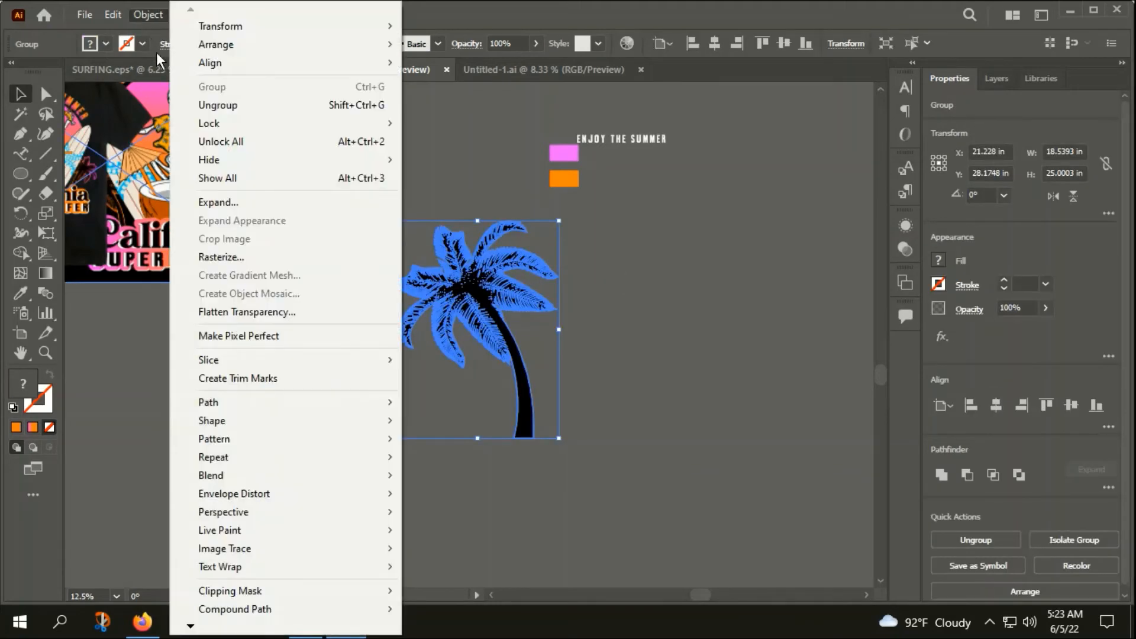
left_click(563, 338)
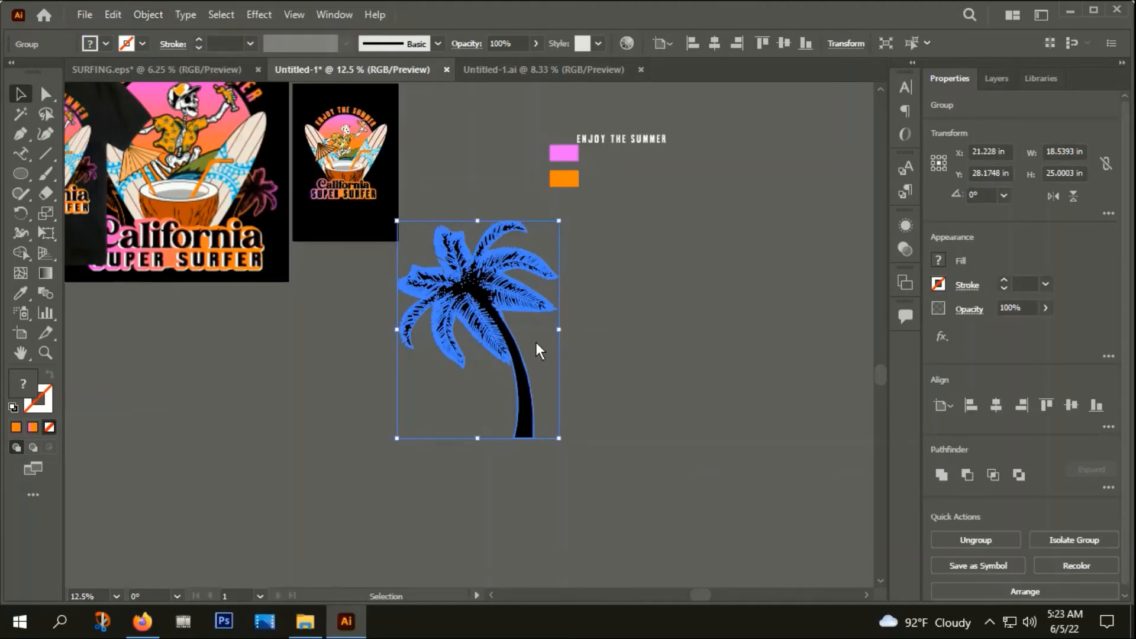
left_click(599, 349)
scroll(497, 337, "up", 2)
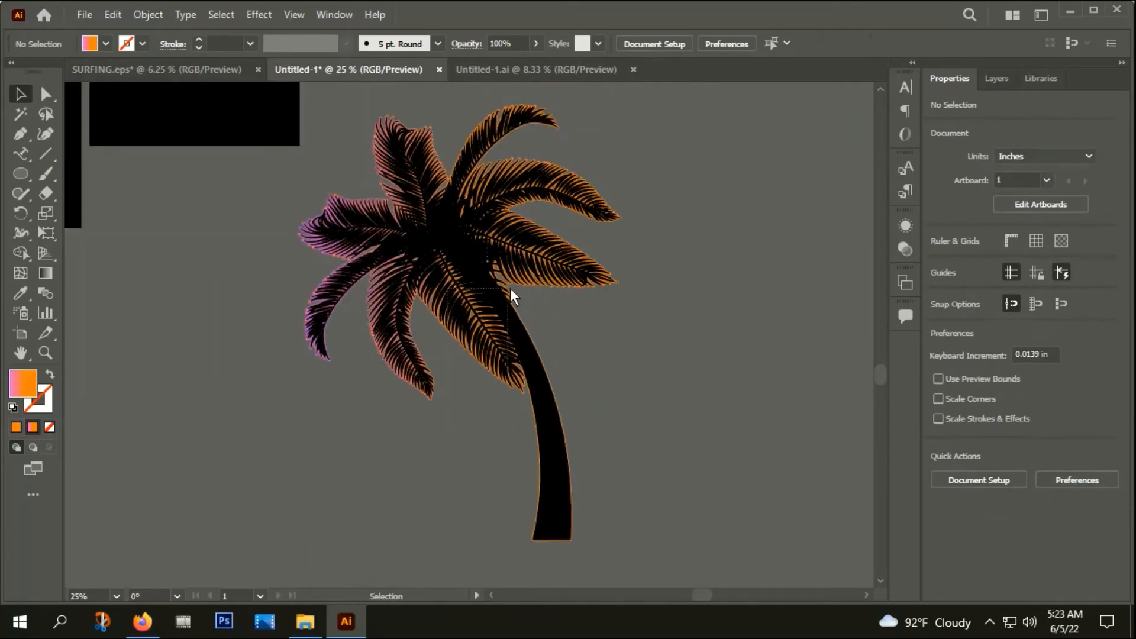
left_click(510, 289)
right_click(412, 207)
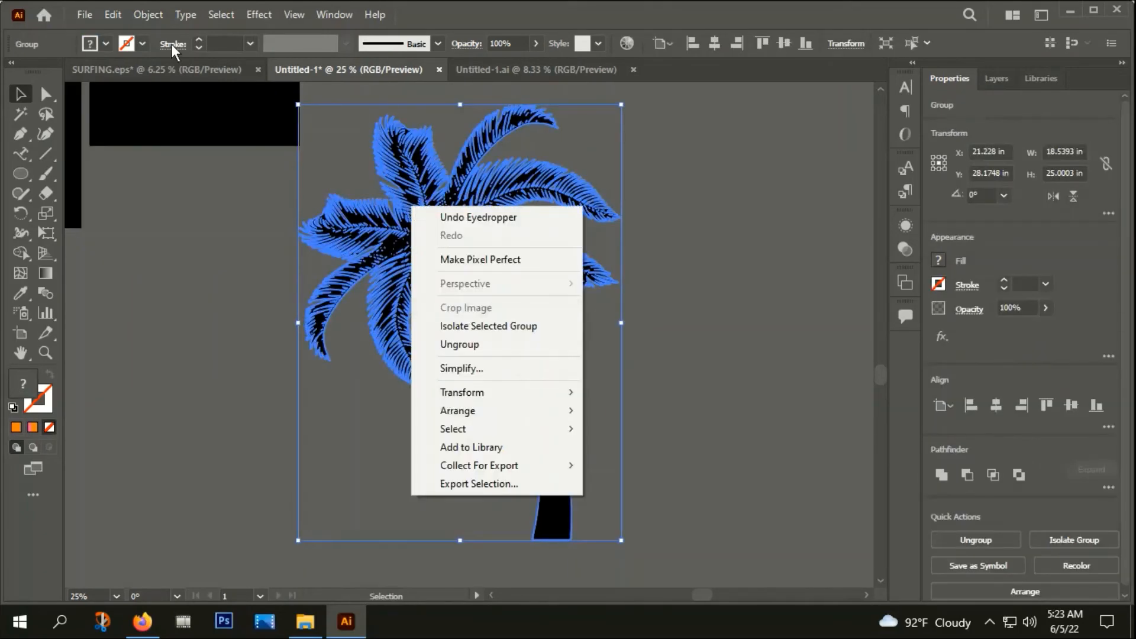
left_click(147, 18)
left_click(147, 16)
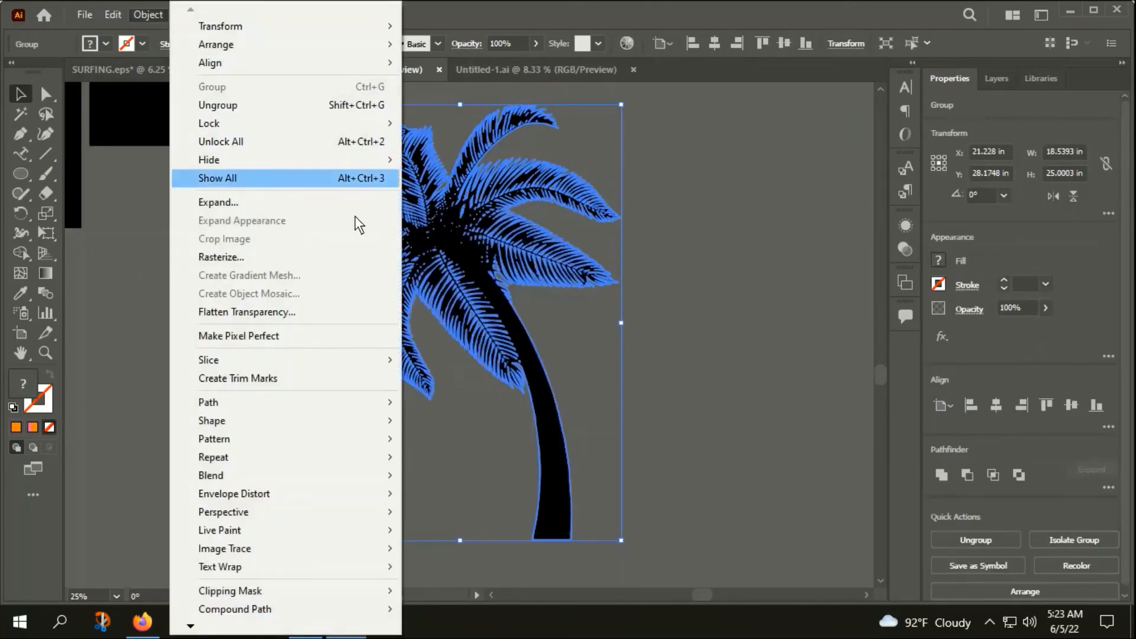
left_click(588, 142)
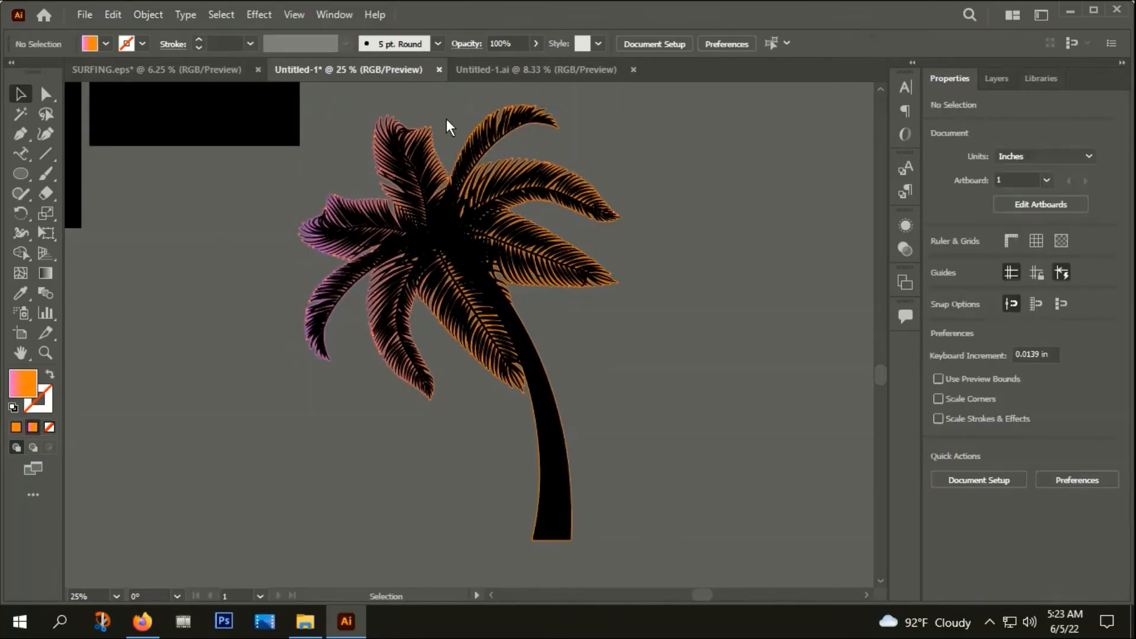
Step: Scale the outlined palm tree down to about 4.2 by 5.6 in and place it on the T-shirt artboard beside the lettering
left_click(506, 226)
left_click_drag(623, 105, 645, 392)
left_click(552, 329)
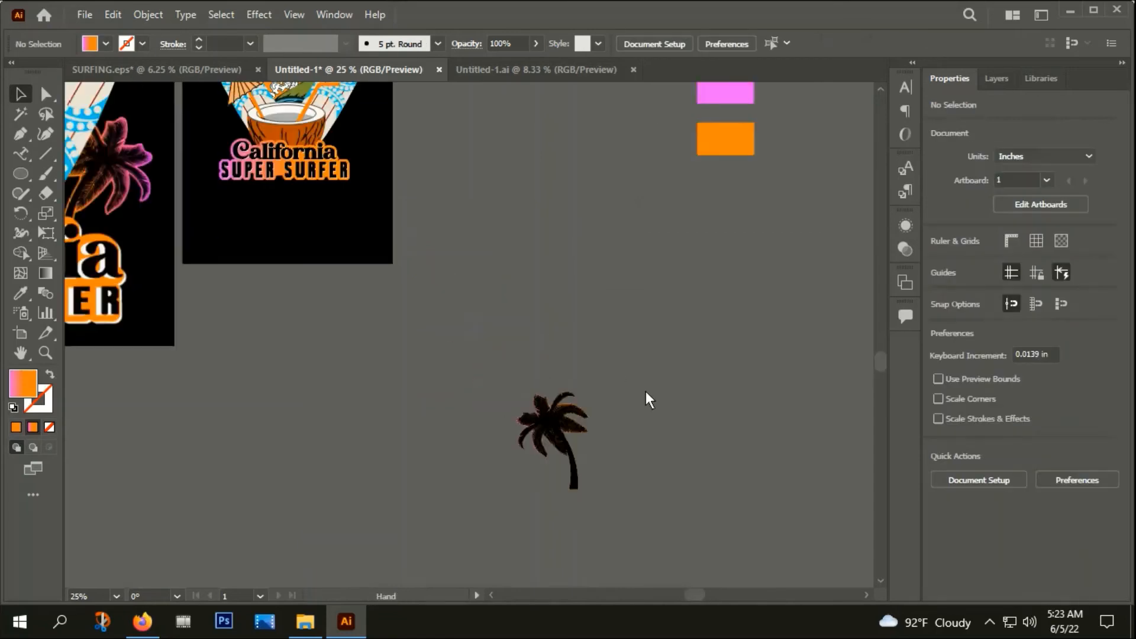
left_click(578, 453)
left_click_drag(578, 455, 409, 178)
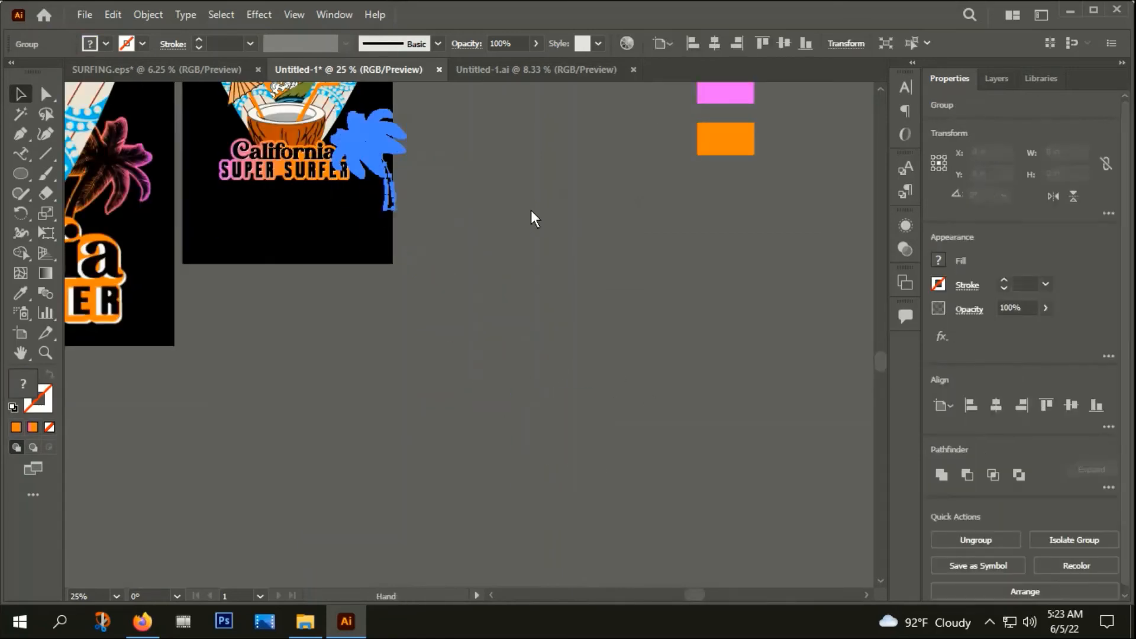
left_click_drag(315, 144, 461, 290)
scroll(458, 282, "up", 2)
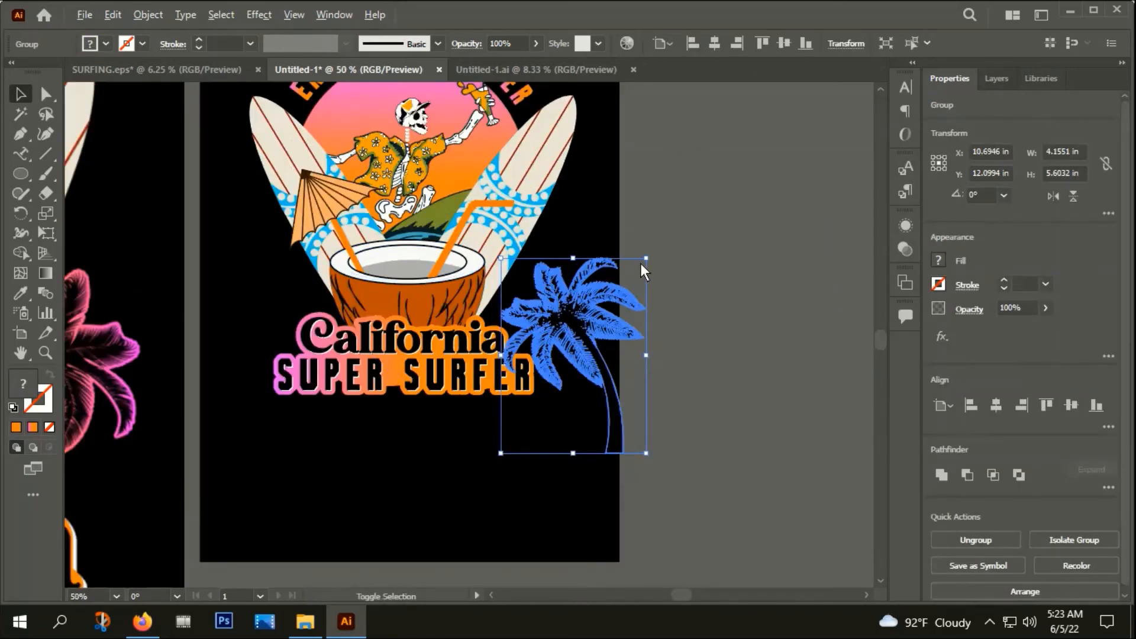
Step: Shrink the palm tree to about 2.85 by 3.85 in and move it onto the empty canvas beside the T-shirt artboard
left_click_drag(645, 258, 608, 285)
left_click_drag(577, 329, 728, 308)
scroll(708, 348, "up", 1)
left_click(679, 317)
Step: Delete the selected palm tree group beside the artboard and undo the deletion
scroll(679, 317, "up", 3)
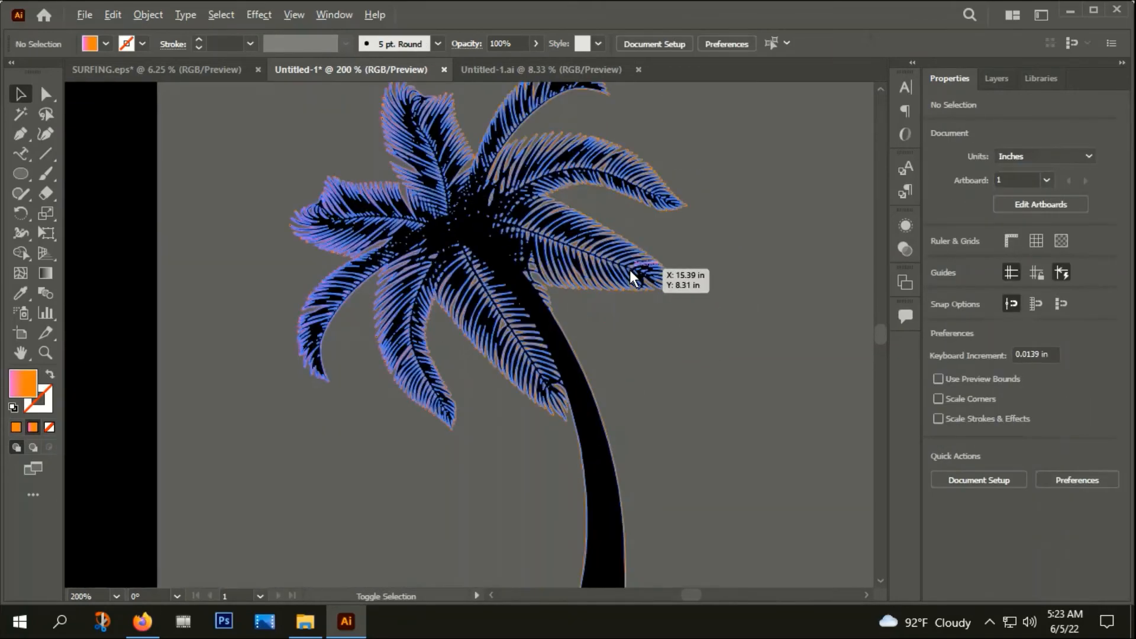
scroll(497, 372, "up", 4)
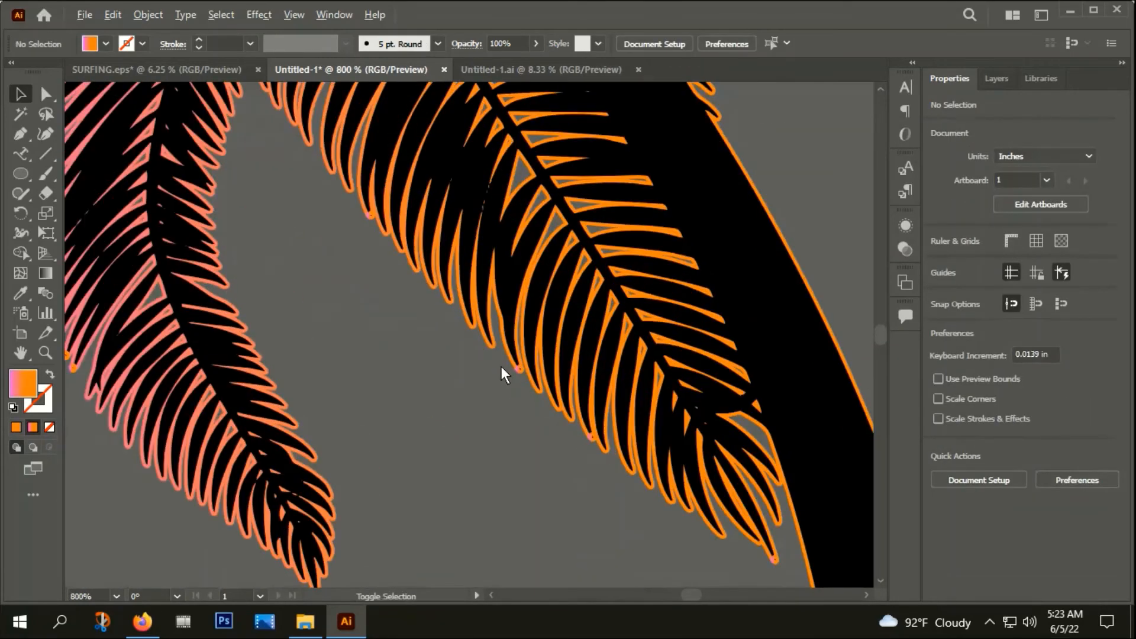
left_click(496, 340)
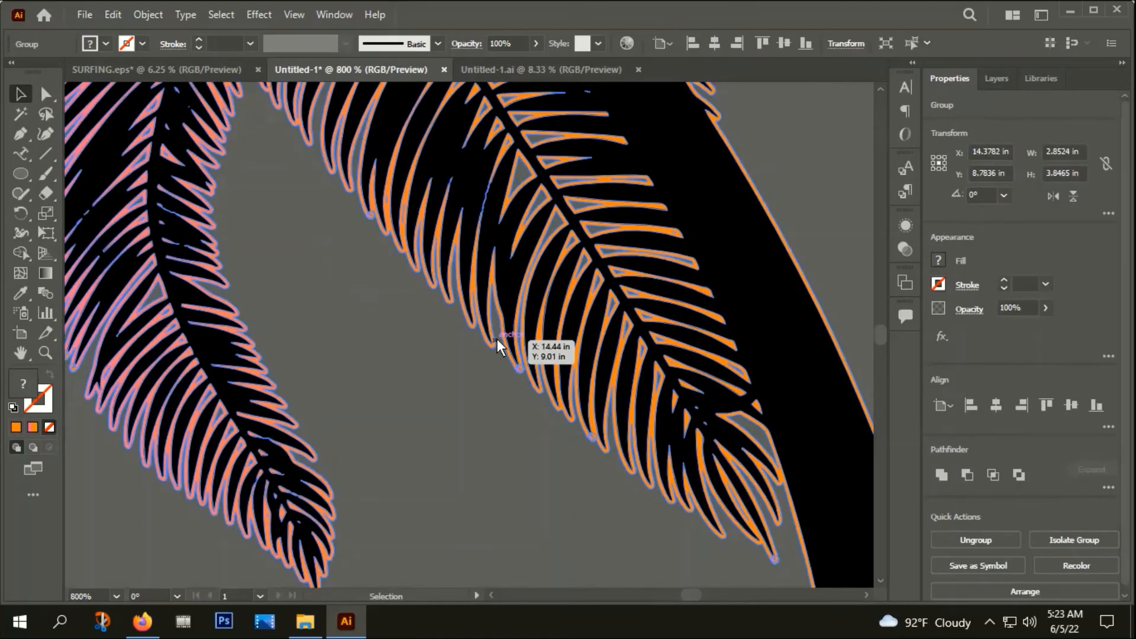
key("Delete")
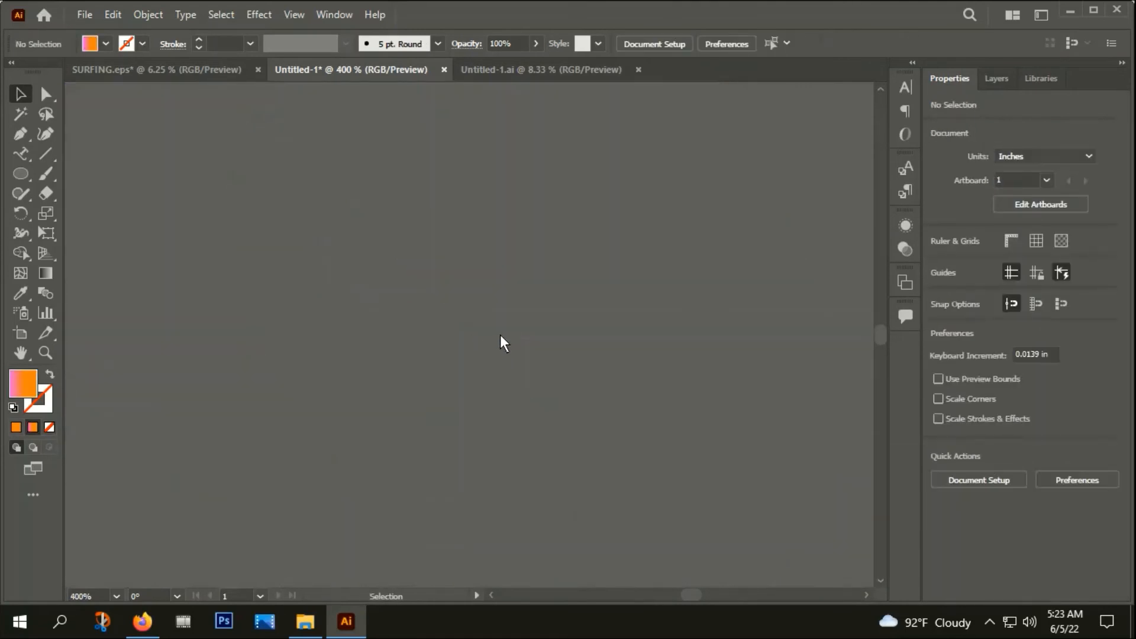
scroll(502, 343, "down", 5)
key("ctrl+z")
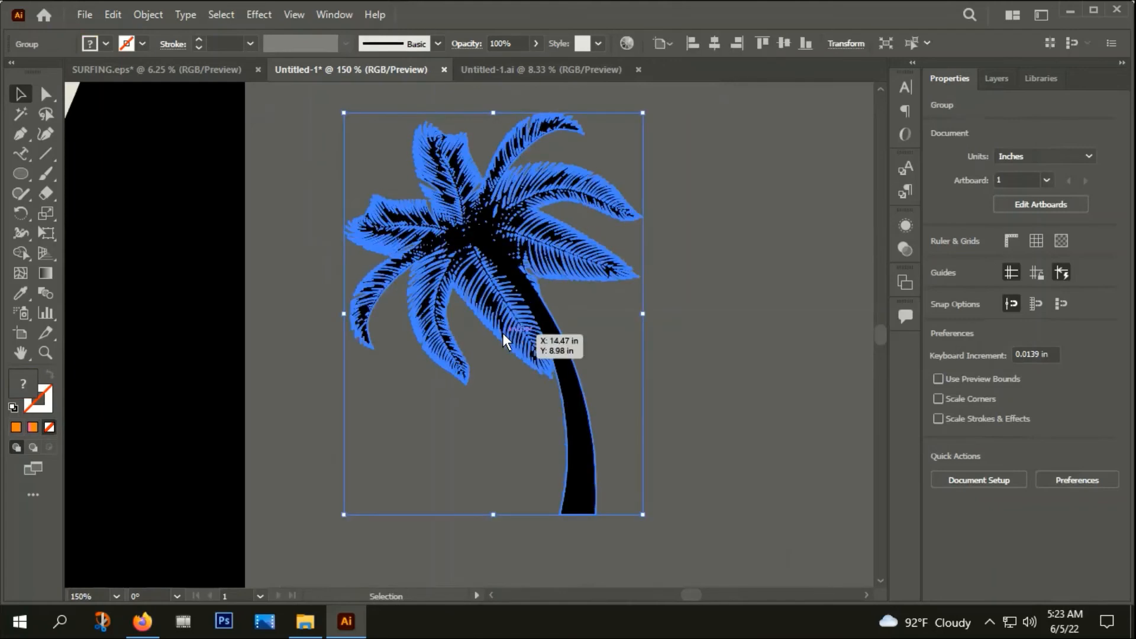
Step: Ungroup the palm tree, move the black palm away from its gradient outline, and delete the outline
scroll(505, 329, "down", 2)
right_click(507, 327)
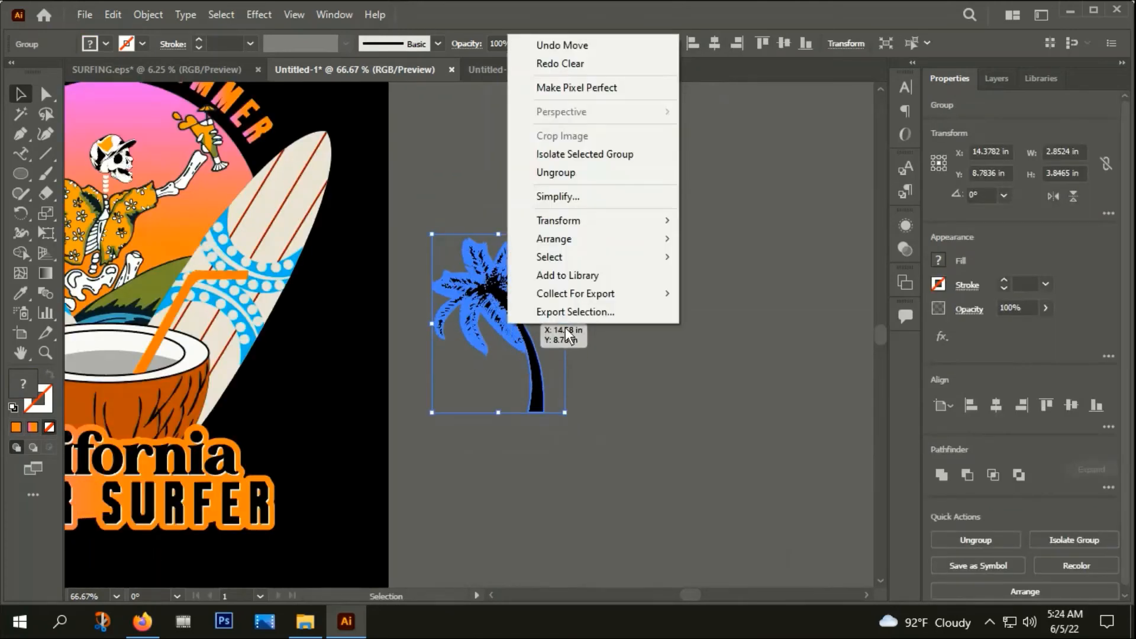
left_click(558, 175)
left_click(558, 379)
scroll(558, 379, "up", 1)
left_click_drag(521, 363, 806, 346)
left_click(451, 235)
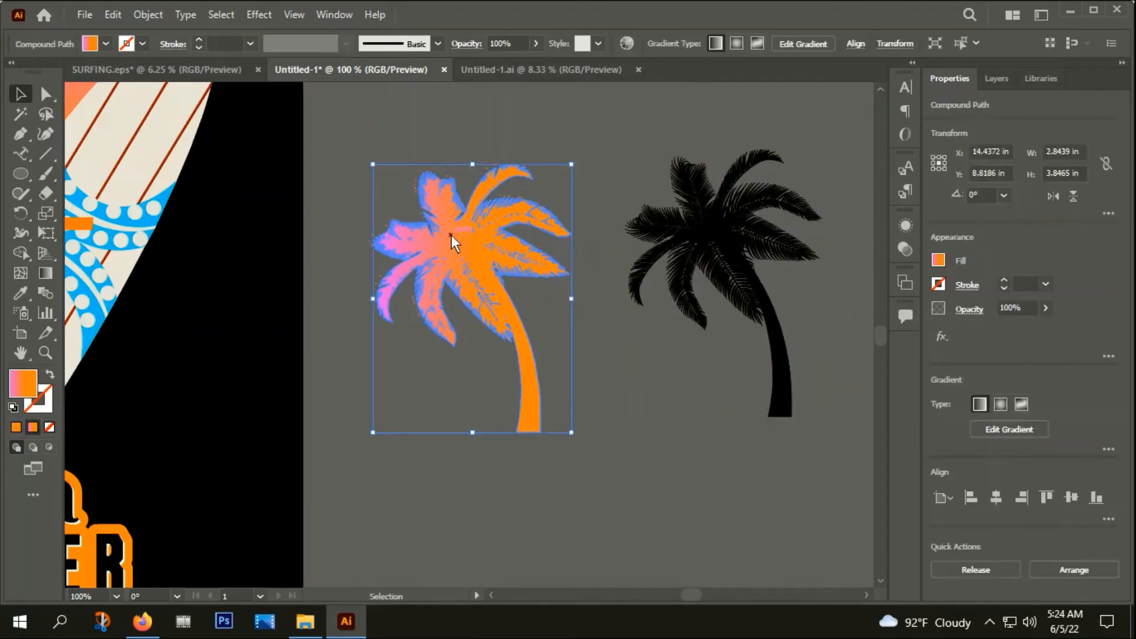
key("Delete")
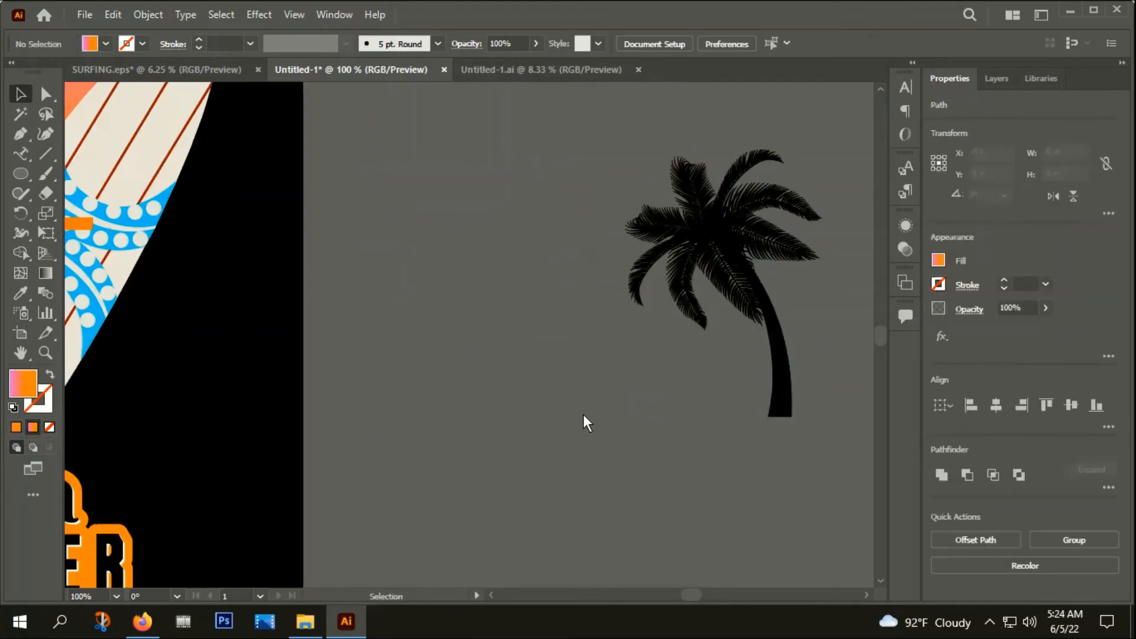
Step: Offset the black palm tree's path by 5 px with Bevel joins
left_click(752, 290)
left_click(148, 18)
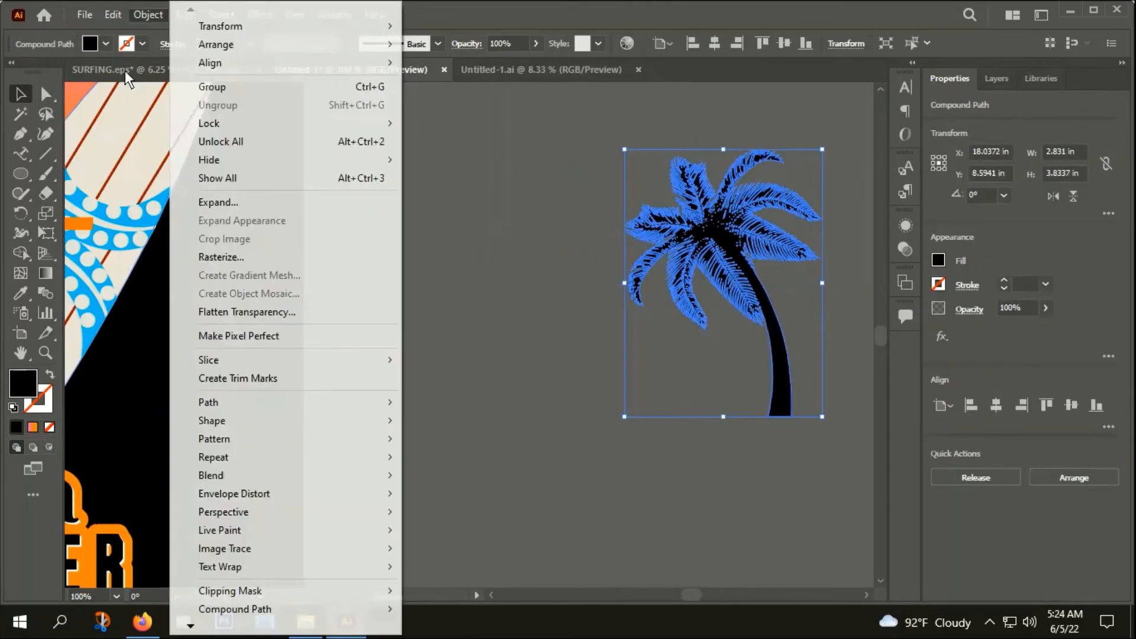
mouse_move(309, 399)
left_click(457, 463)
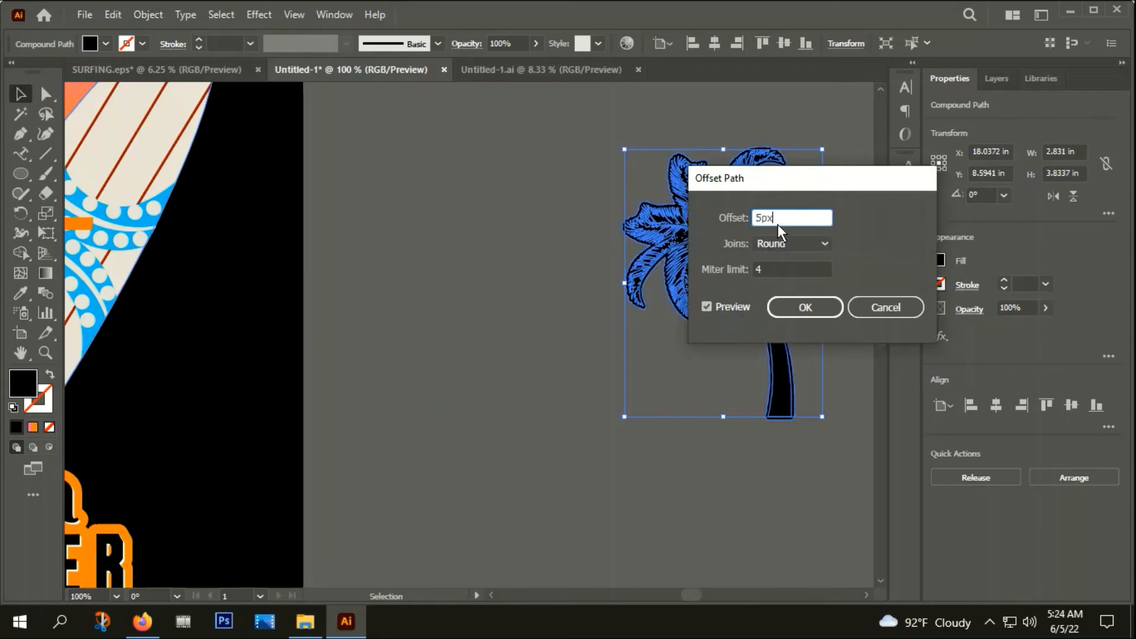
left_click(776, 244)
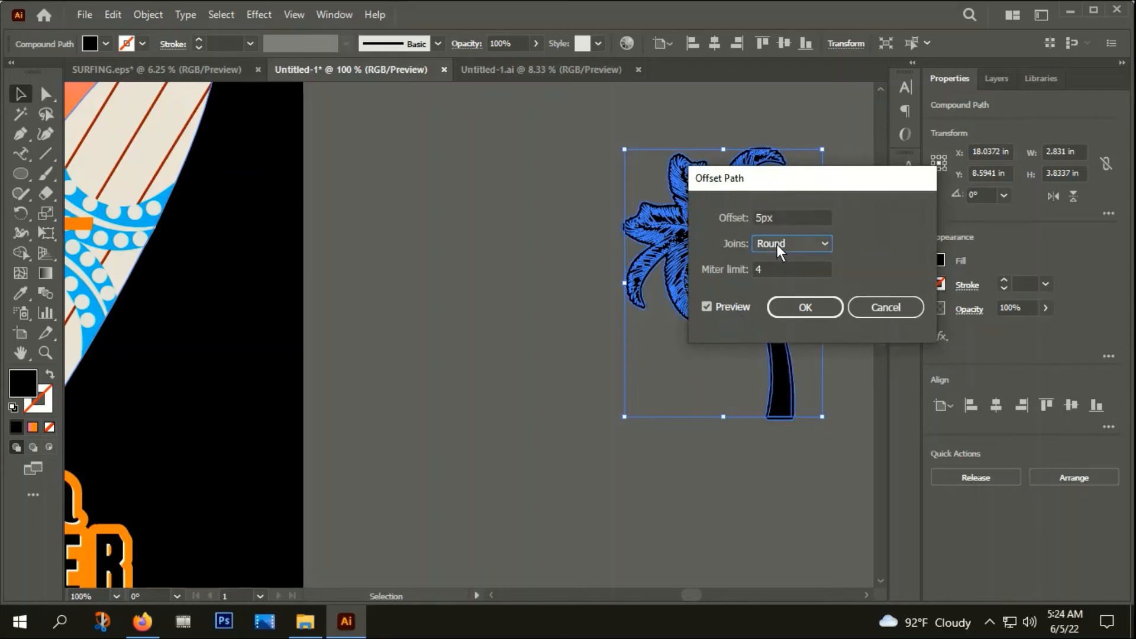
left_click(805, 306)
key("Down")
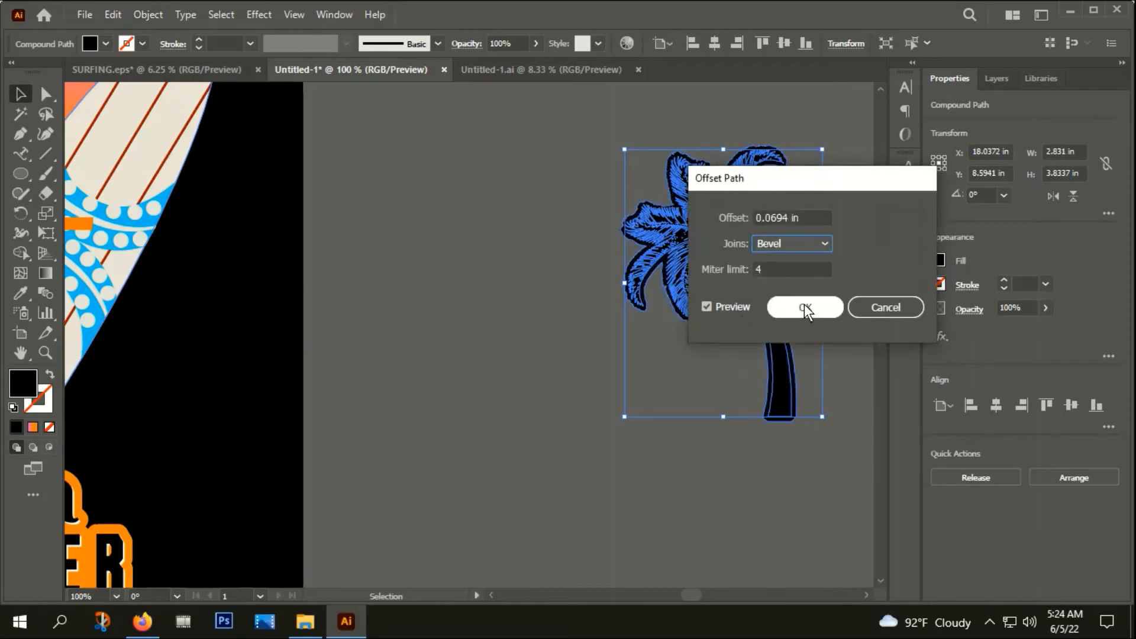
left_click(804, 306)
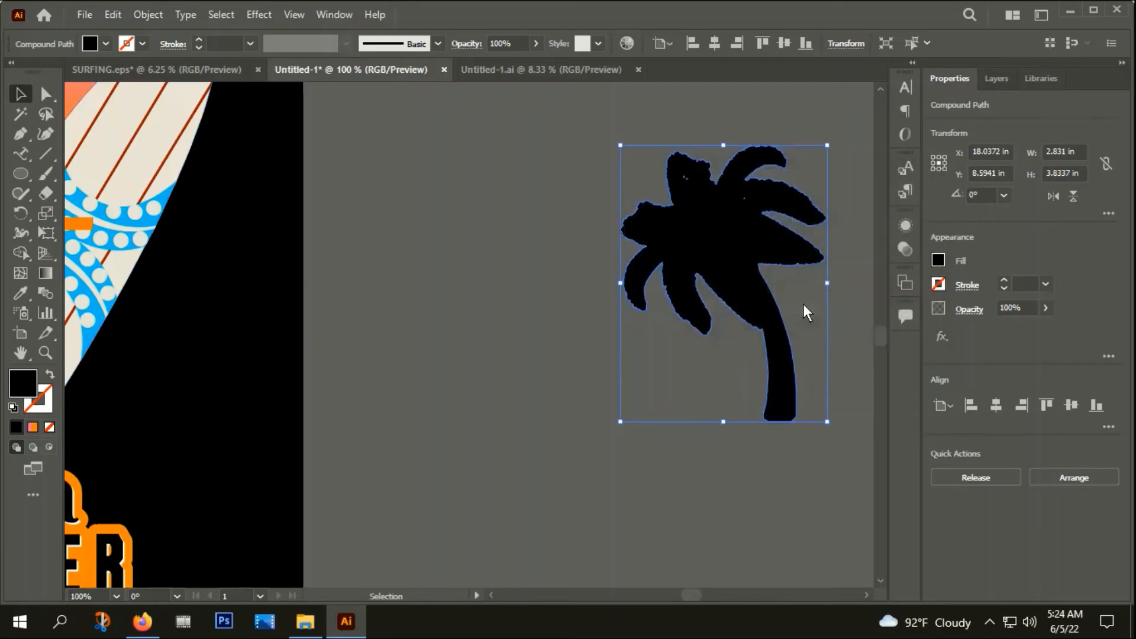
Step: Fill the palm's new offset outline with the pink-to-orange gradient sampled from the sun circle
scroll(737, 333, "down", 1)
key("i")
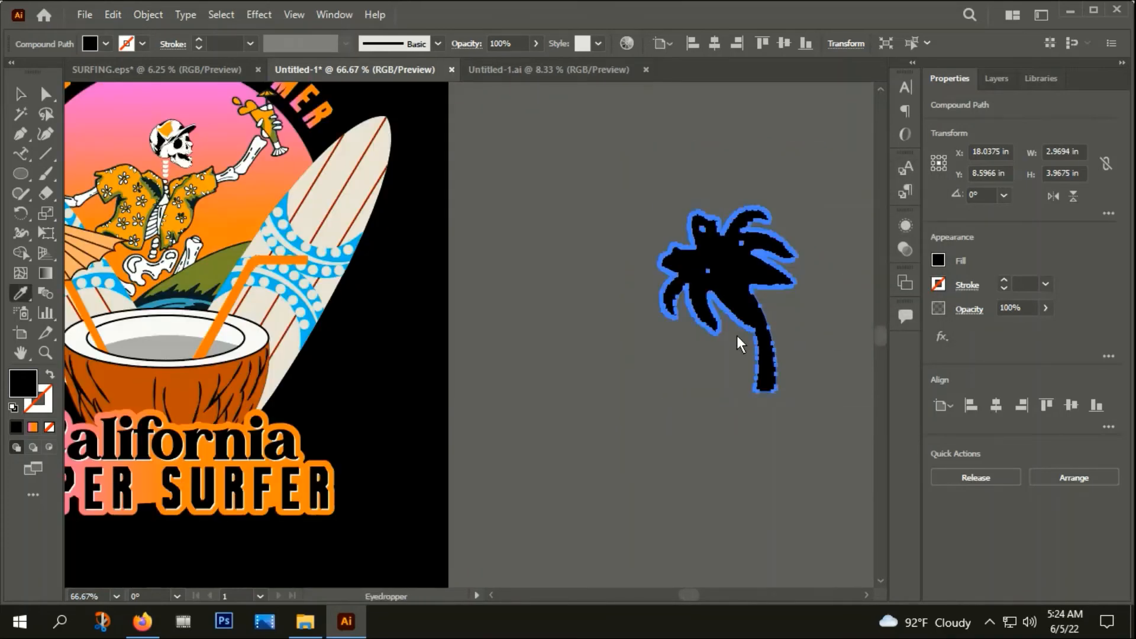
left_click(223, 136)
key("v")
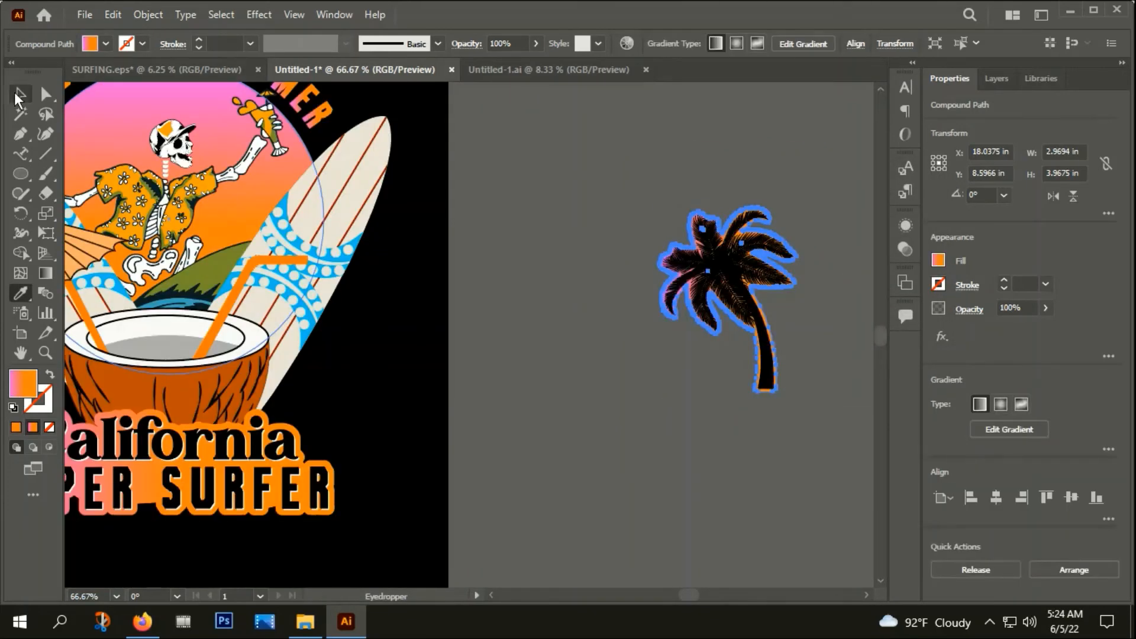
Step: Group the black palm tree with its gradient outline
left_click(822, 332)
left_click_drag(646, 168, 803, 384)
left_click(154, 17)
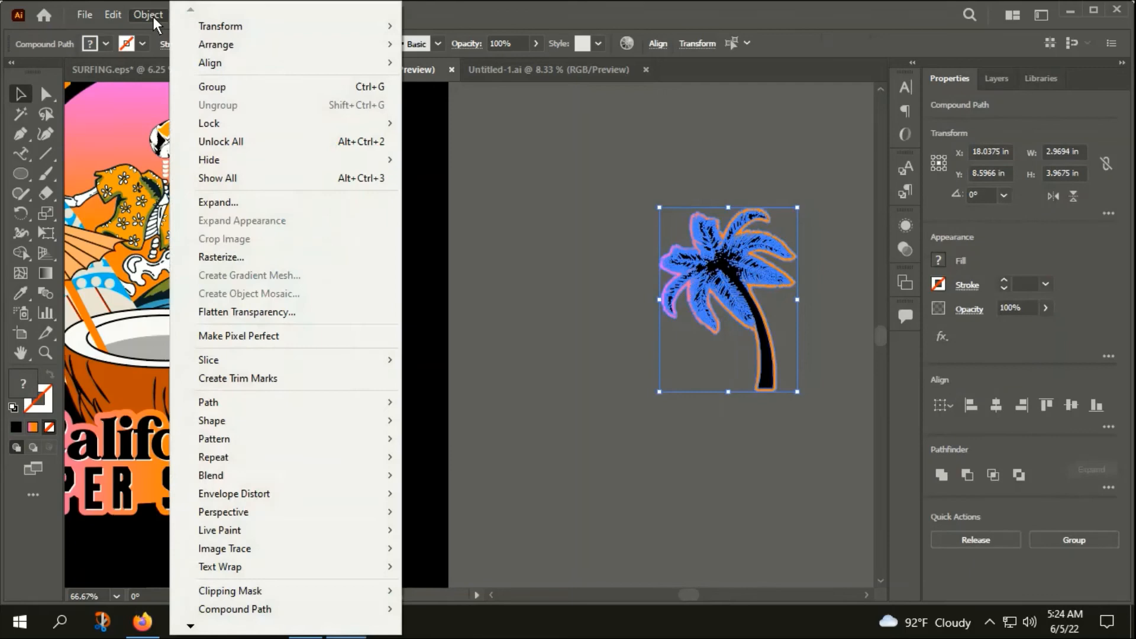
left_click(223, 86)
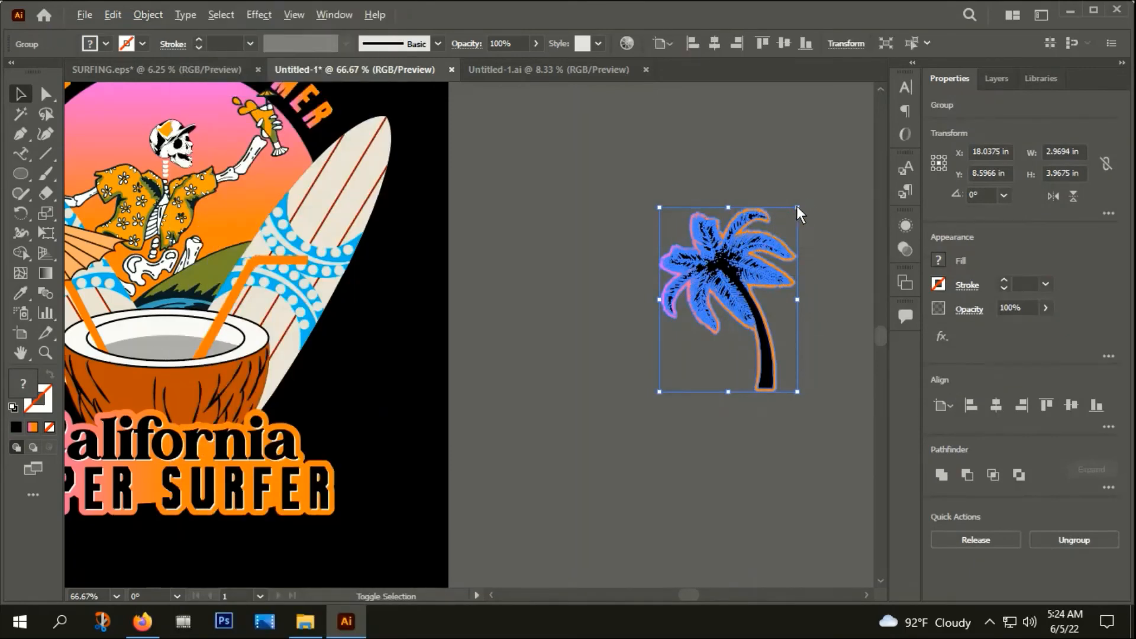
Step: Place the palm group over the start of the lettering on the T-shirt artboard, sized about 2.96 by 3.95 in
left_click_drag(797, 207, 766, 251)
left_click_drag(699, 416, 772, 417)
left_click_drag(789, 293, 81, 395)
left_click_drag(283, 436, 560, 385)
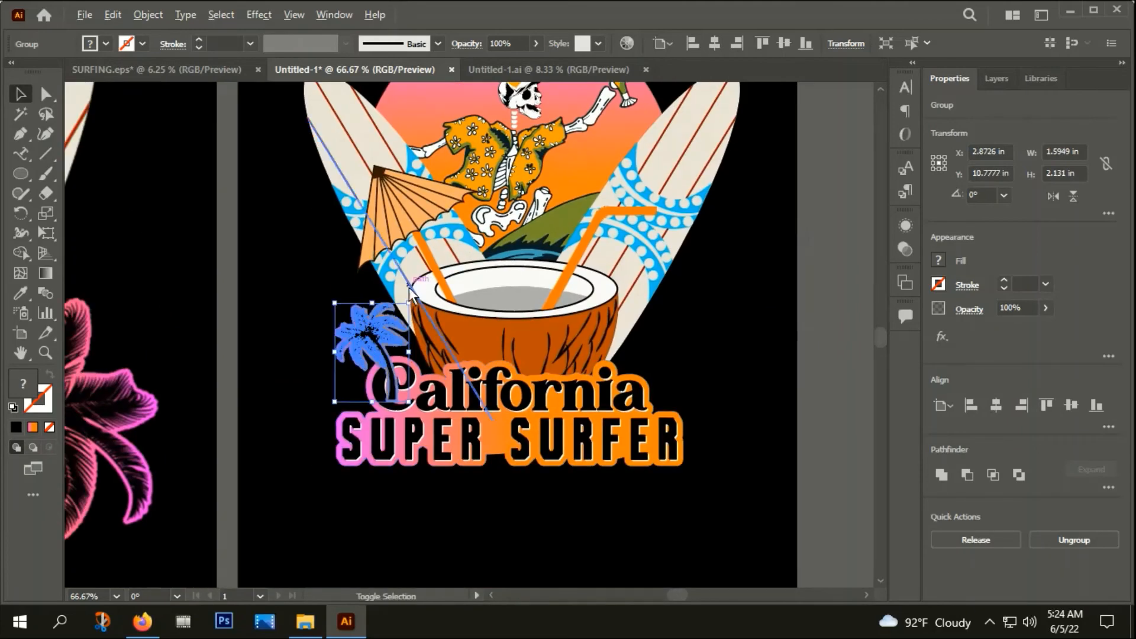
left_click_drag(422, 286, 442, 247)
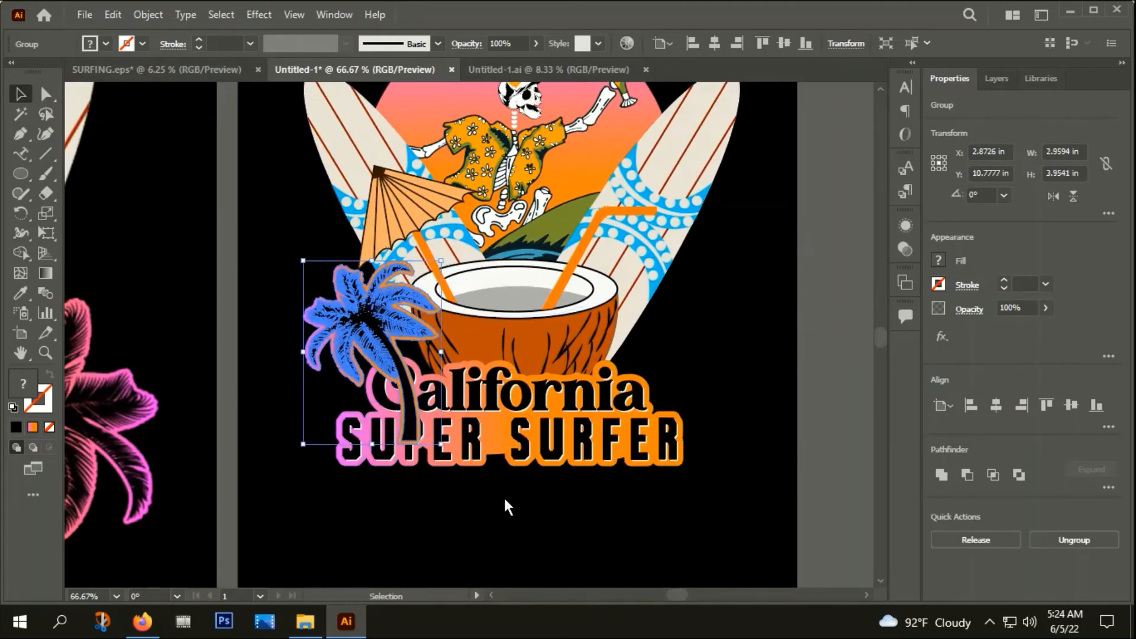
left_click(504, 496)
Step: Enlarge the California Super Surfer lettering from its centre until it nearly spans the width of the two surfboards
scroll(504, 496, "down", 1)
left_click_drag(504, 496, 593, 393)
scroll(592, 393, "down", 1)
left_click_drag(642, 436, 694, 422)
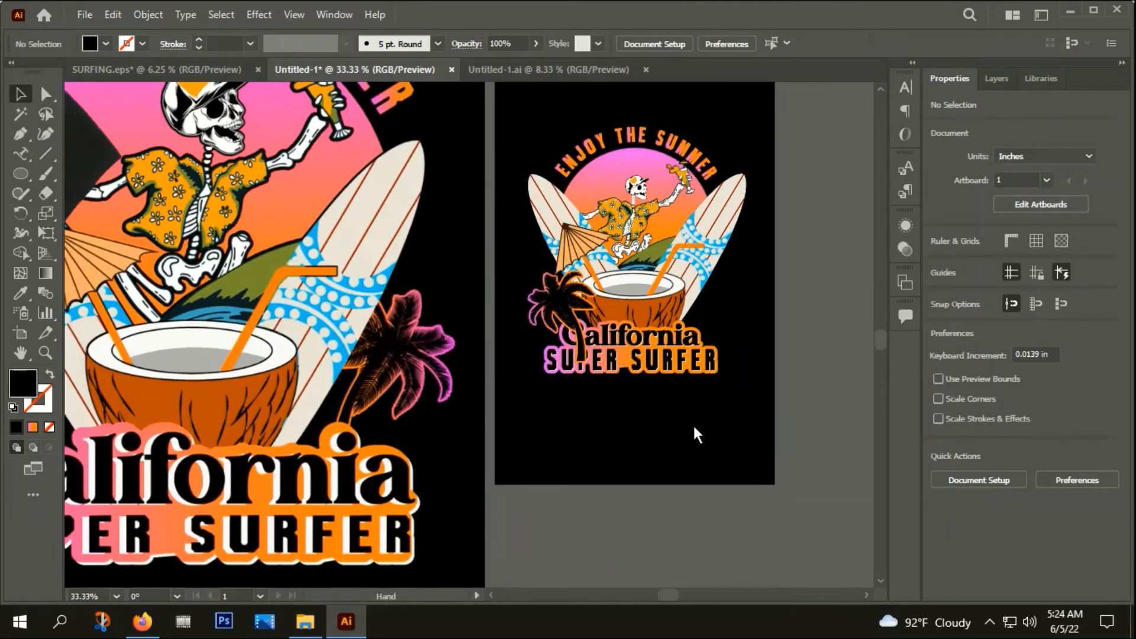
left_click(686, 355)
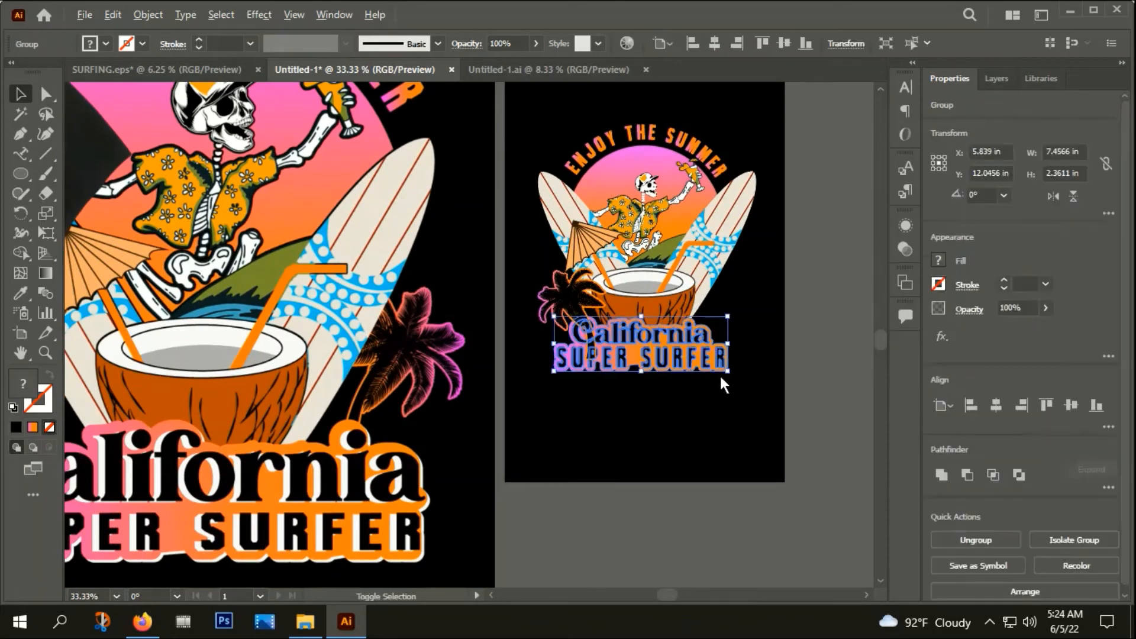
left_click_drag(728, 371, 746, 376)
left_click(712, 425)
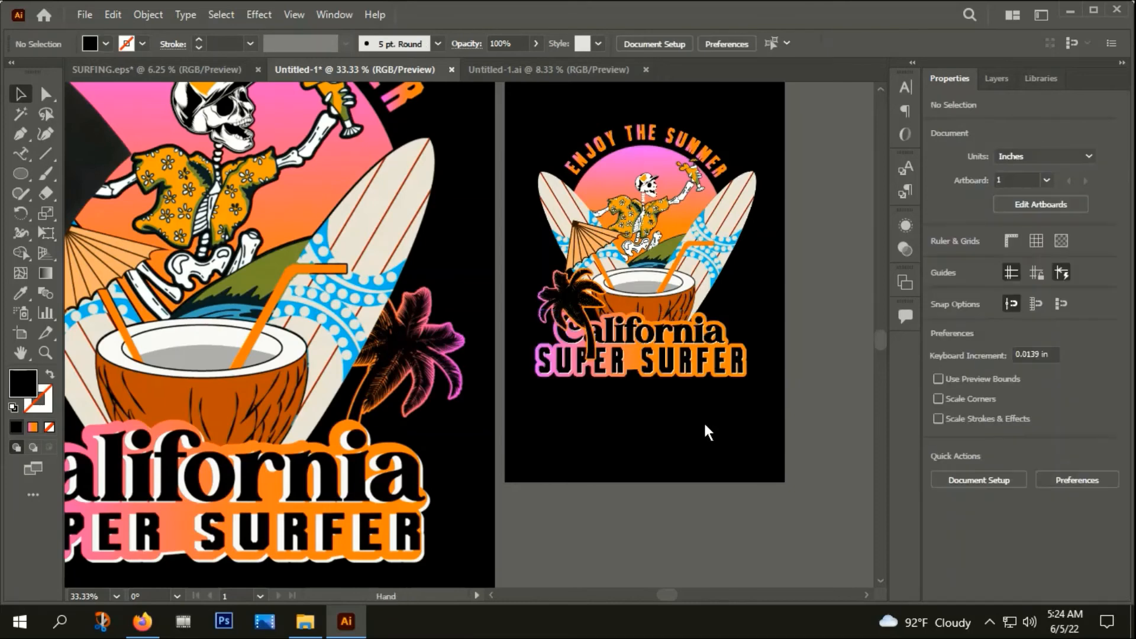
Step: Move the palm tree up and outward beside the left surfboard and scale it to about 2.68 by 3.58 in
scroll(705, 422, "up", 1)
left_click_drag(565, 314, 546, 286)
scroll(545, 287, "up", 2)
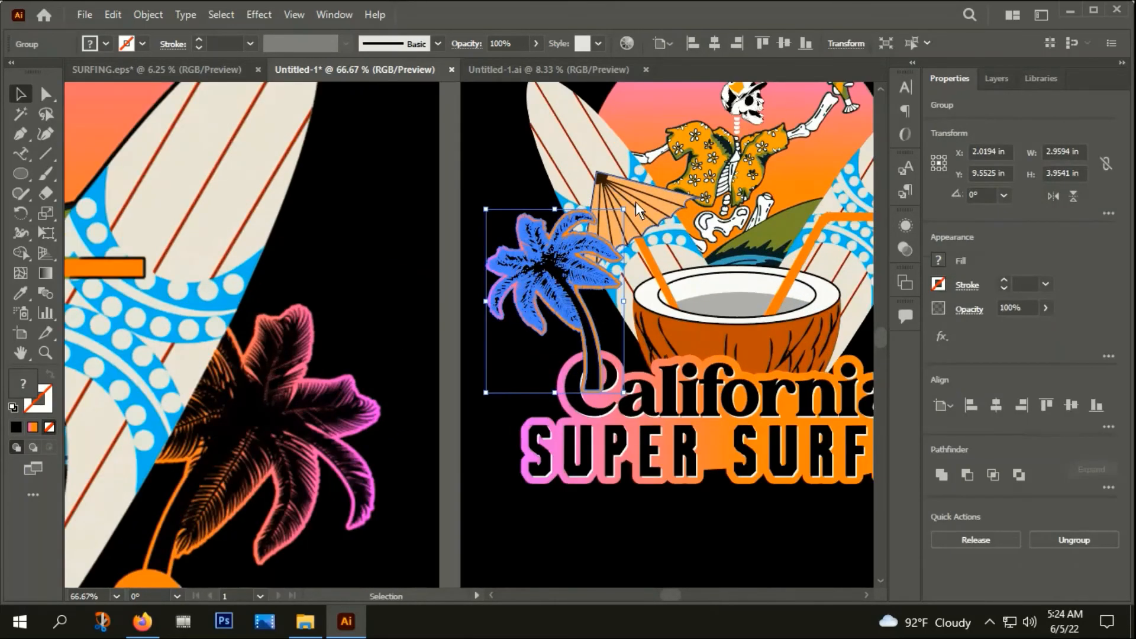
left_click_drag(623, 208, 617, 218)
left_click_drag(570, 302, 570, 287)
scroll(570, 288, "down", 1)
Step: Make a copy of the palm tree reflected across the vertical axis and place it beside the right surfboard
right_click(570, 287)
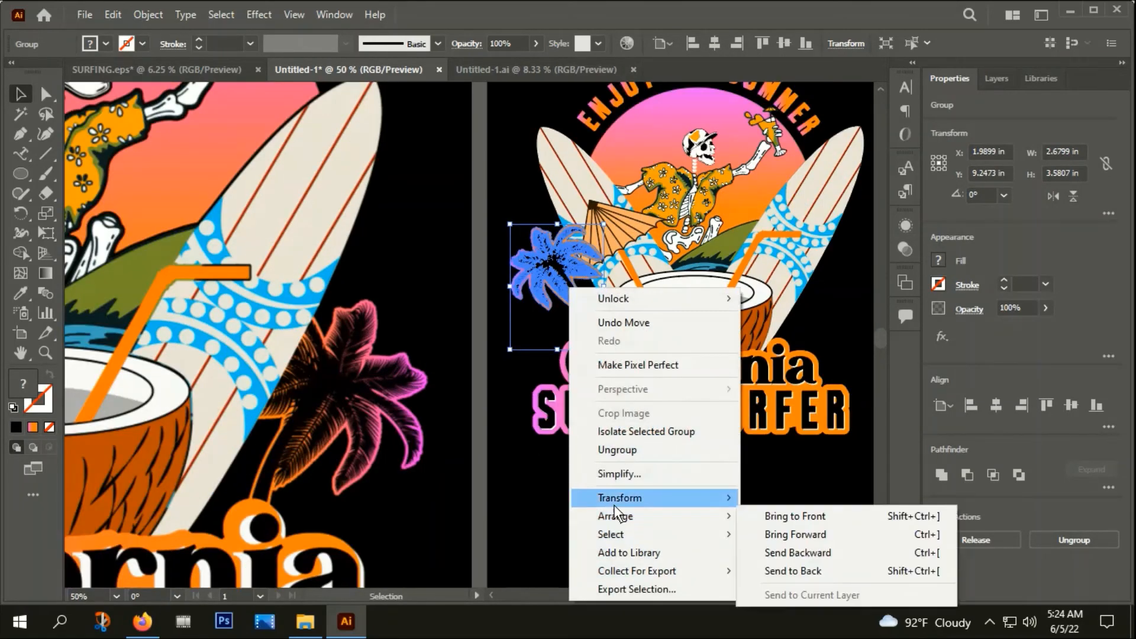
left_click(551, 261)
right_click(548, 260)
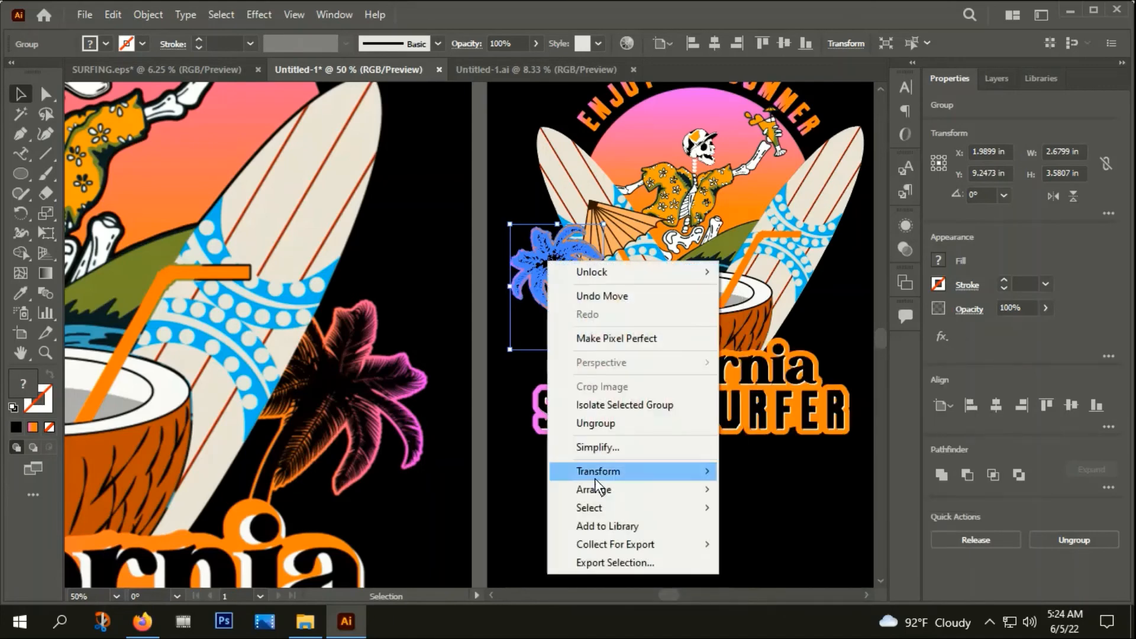
mouse_move(600, 474)
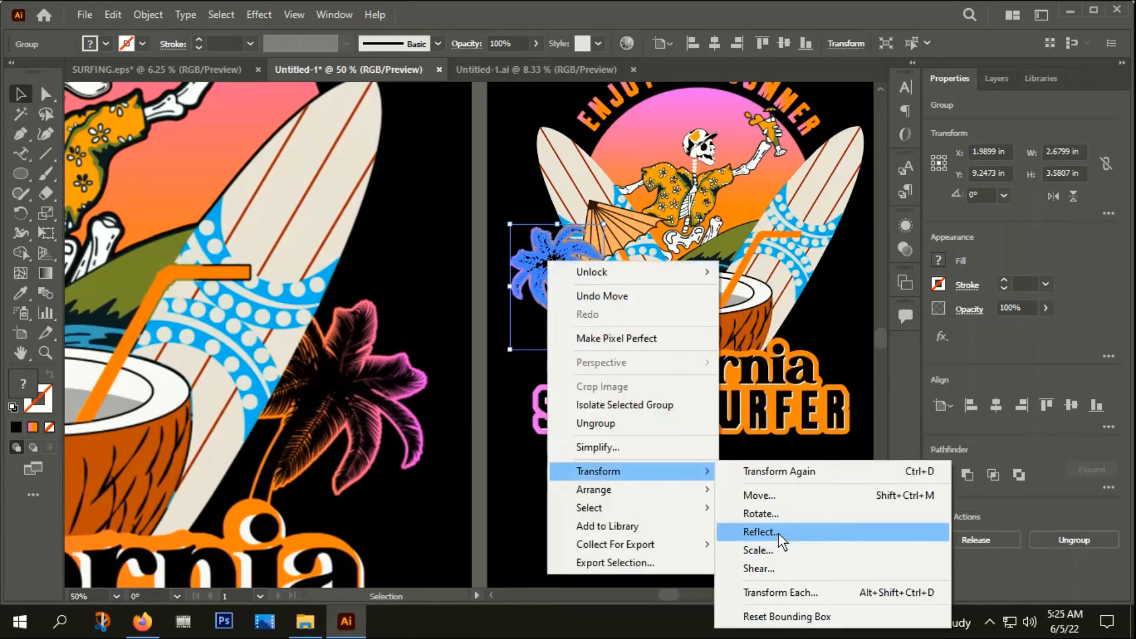
left_click(778, 532)
left_click(847, 393)
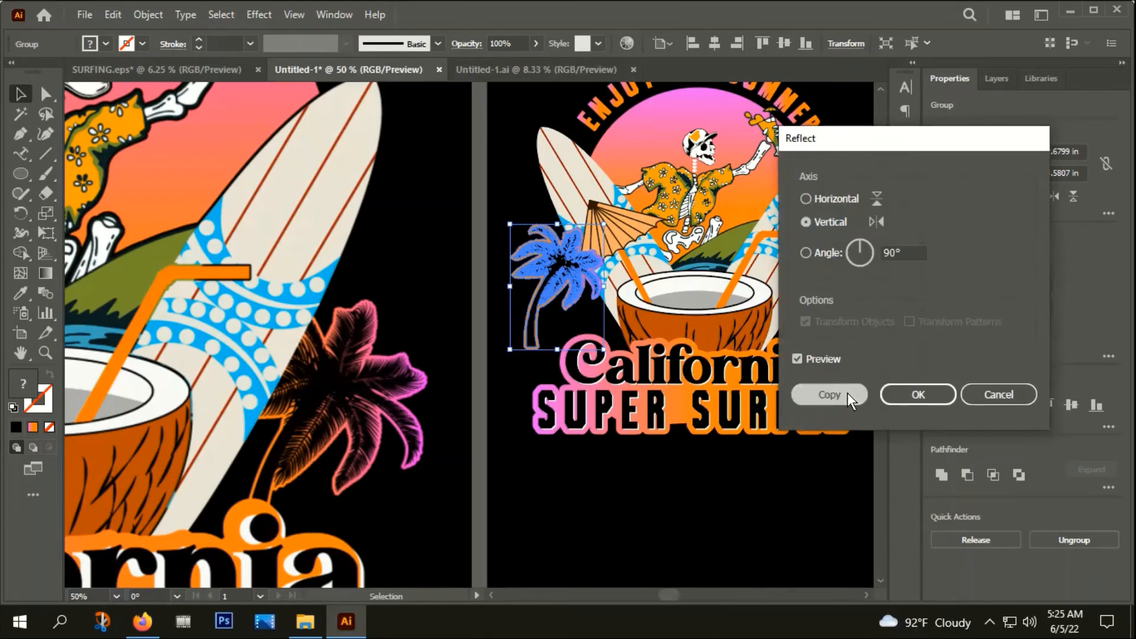
left_click_drag(543, 256, 823, 275)
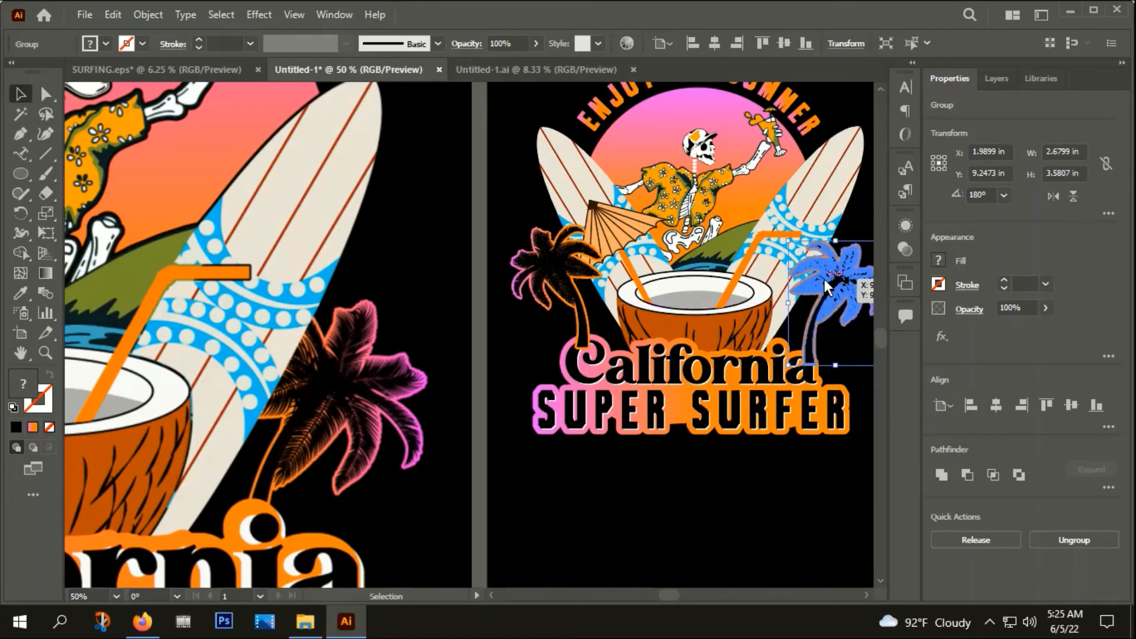
Step: Group both palm trees, cut them, and paste them behind the surfboards, coconut and lettering
left_click(563, 276, "shift")
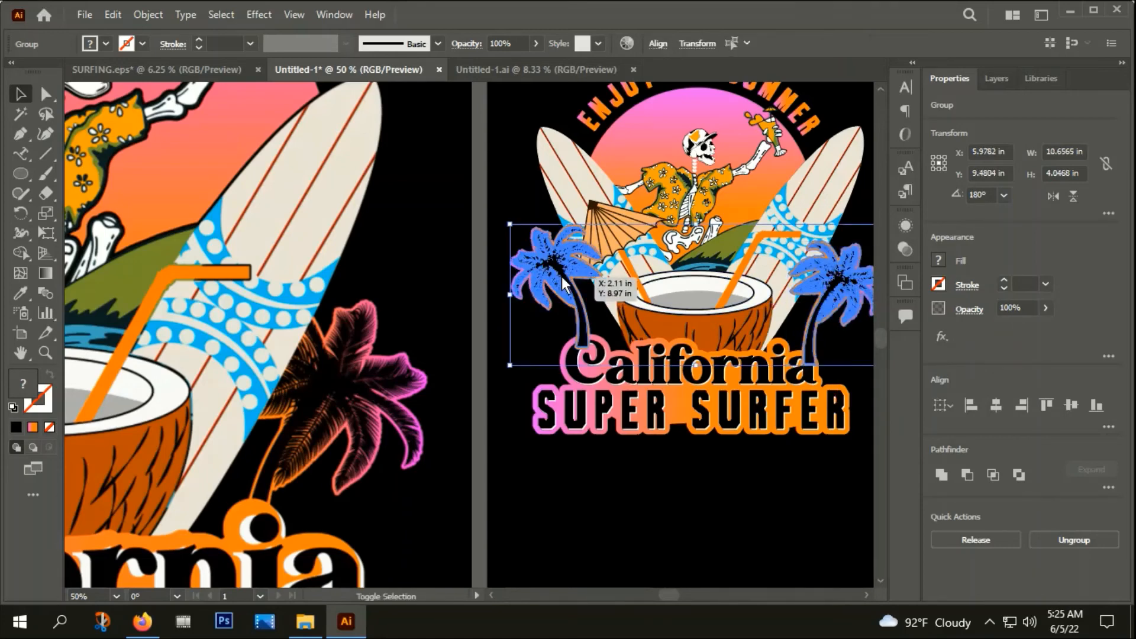
right_click(562, 275)
left_click(600, 427)
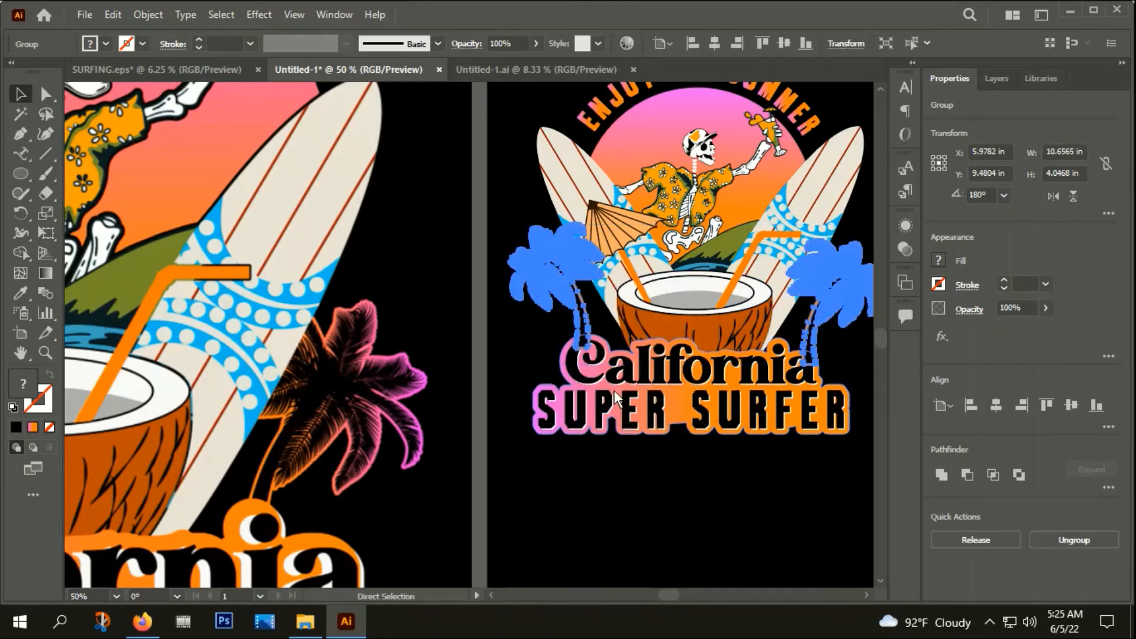
key("ctrl+x")
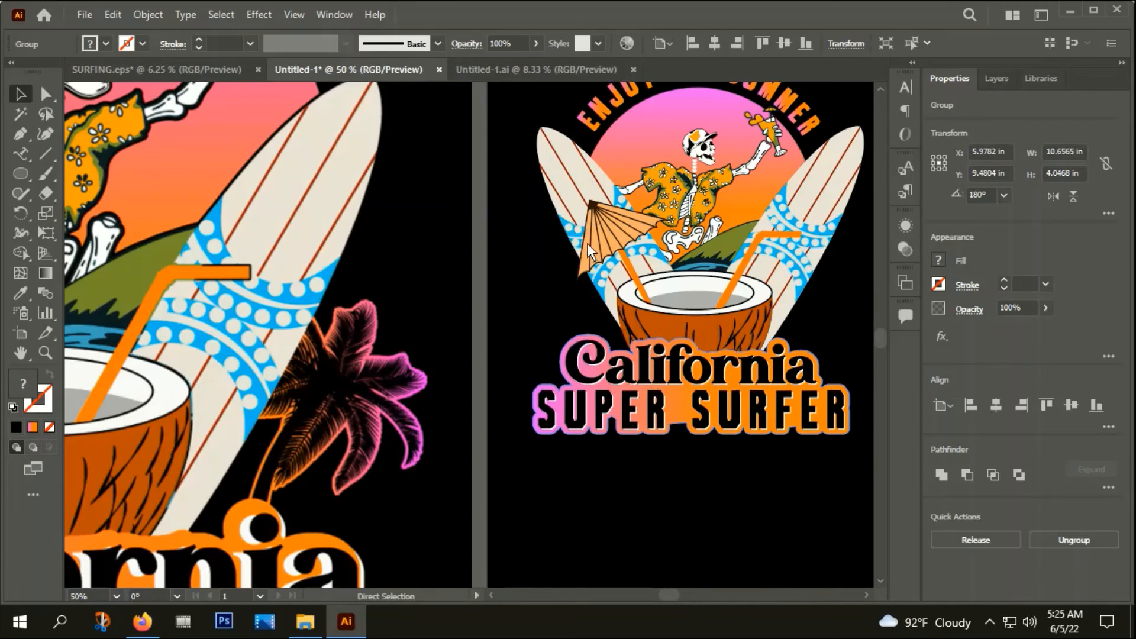
scroll(620, 264, "down", 1)
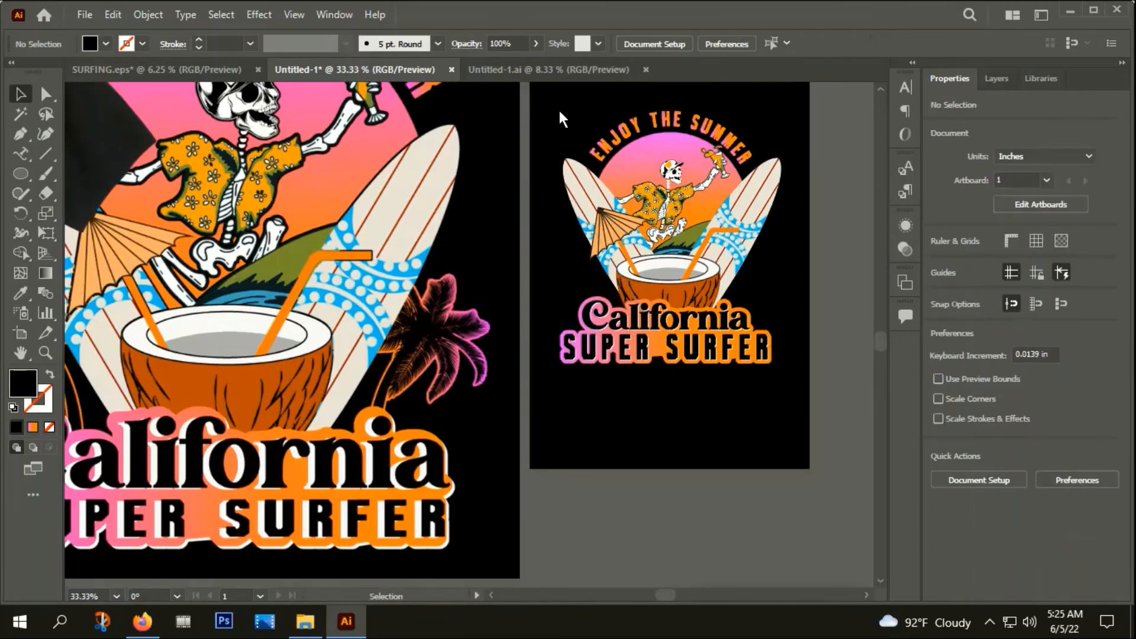
left_click_drag(669, 244, 791, 382)
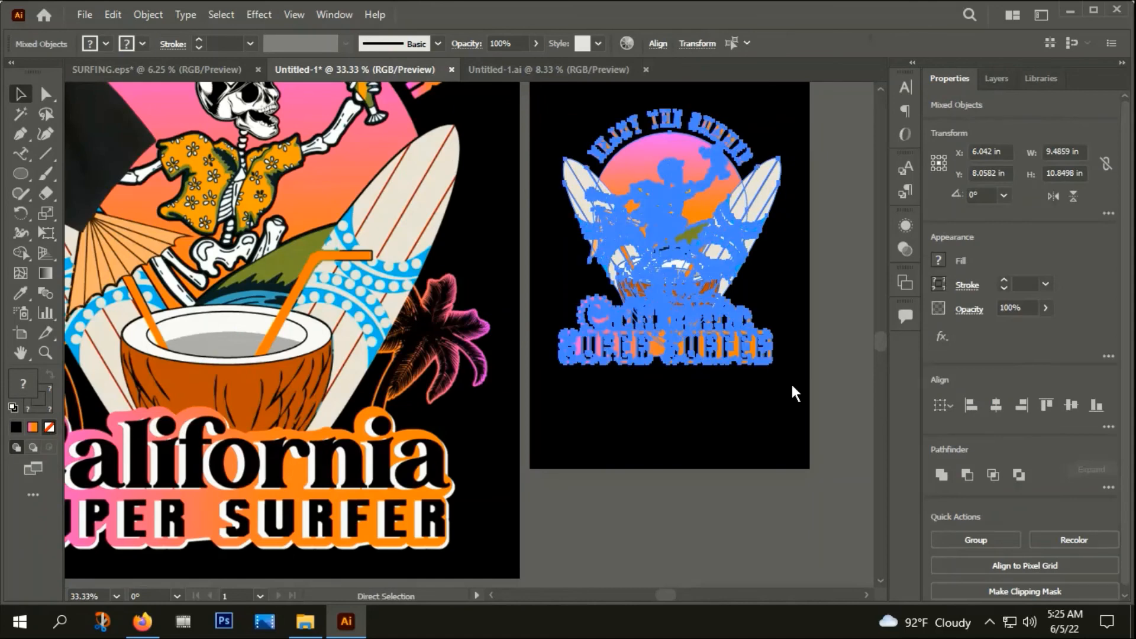
left_click(792, 404)
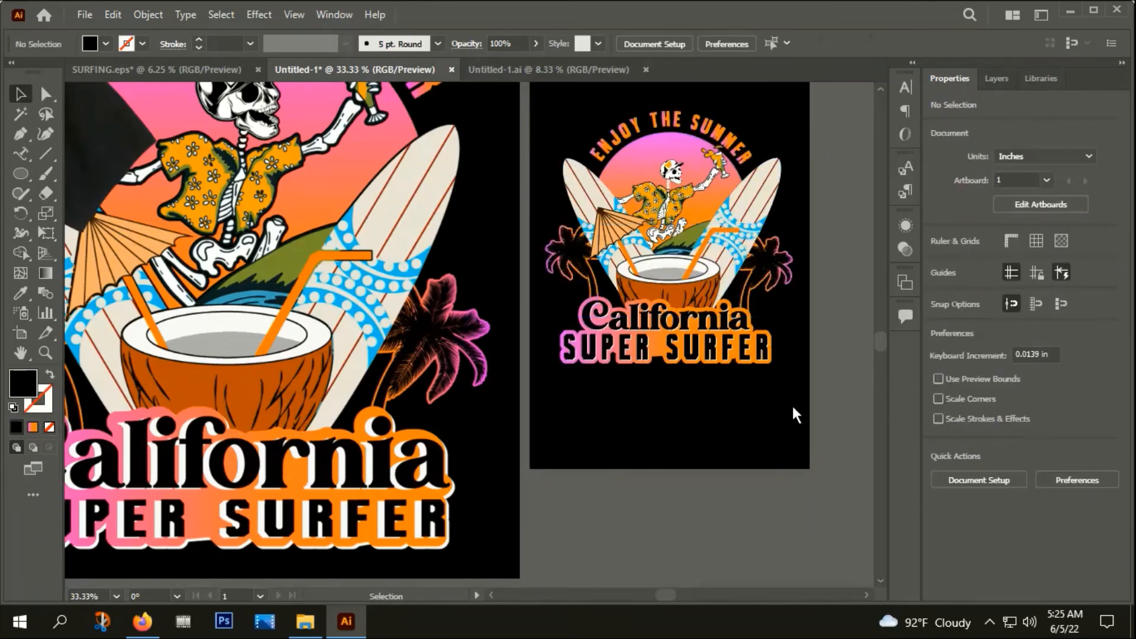
Step: Ungroup the palm pair and move the left palm slightly down and inward, level with the right one
scroll(795, 348, "up", 1)
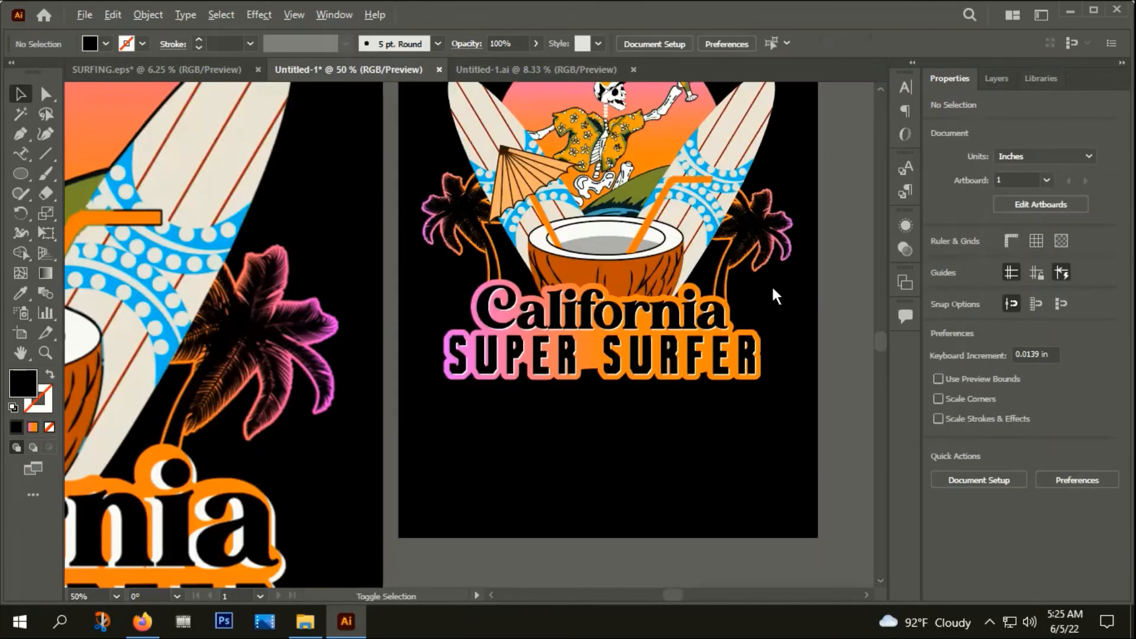
left_click(753, 251)
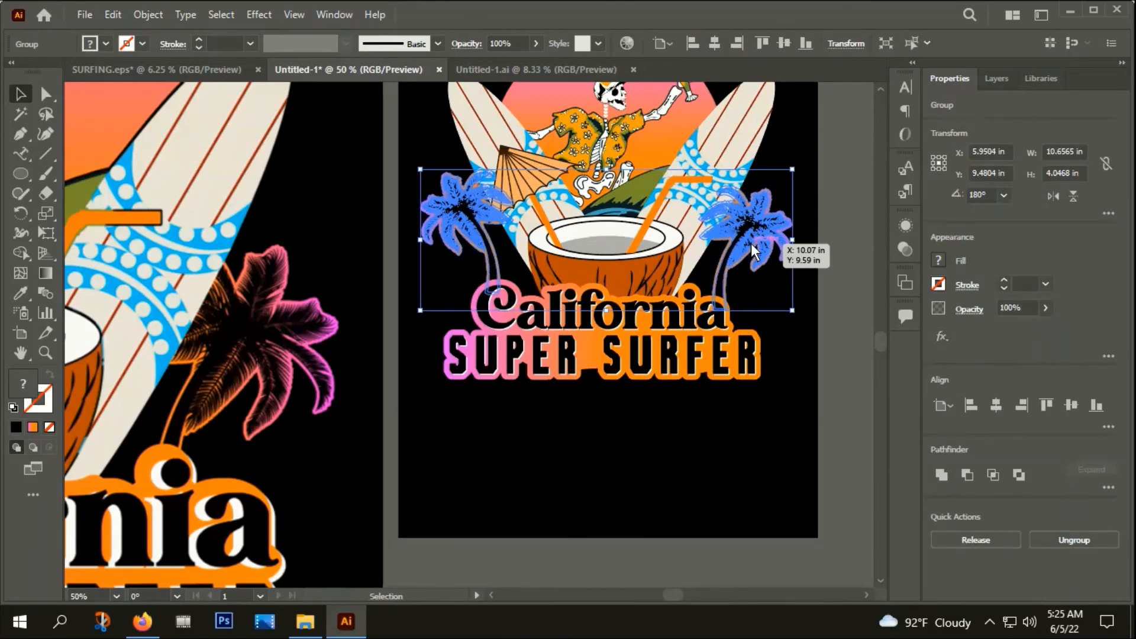
left_click(727, 459)
right_click(733, 268)
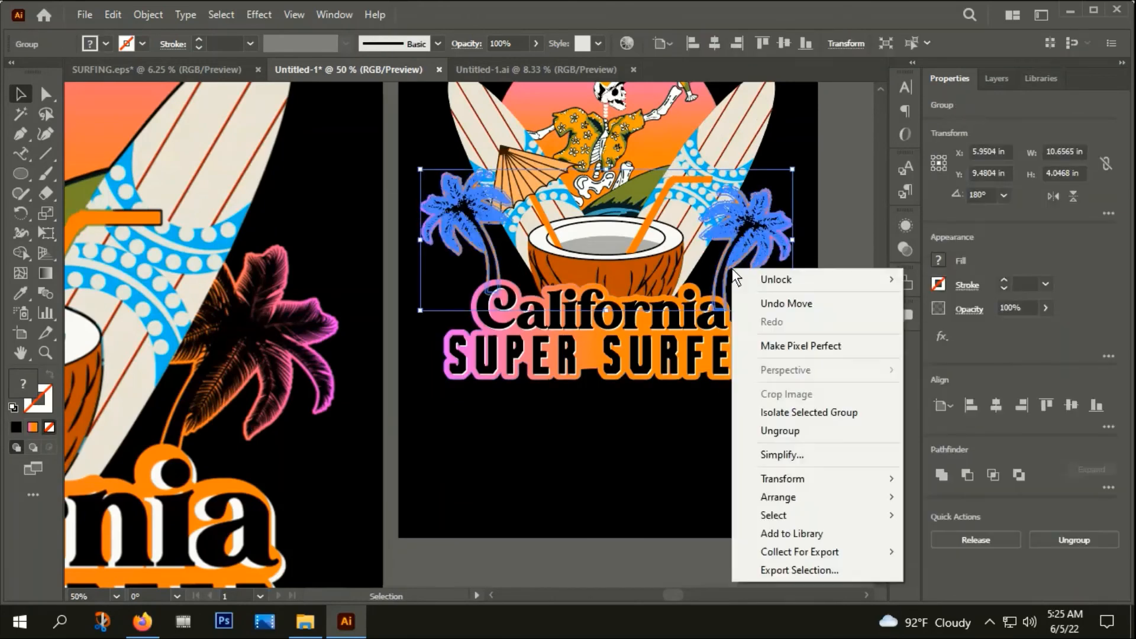
left_click(772, 432)
left_click(772, 432)
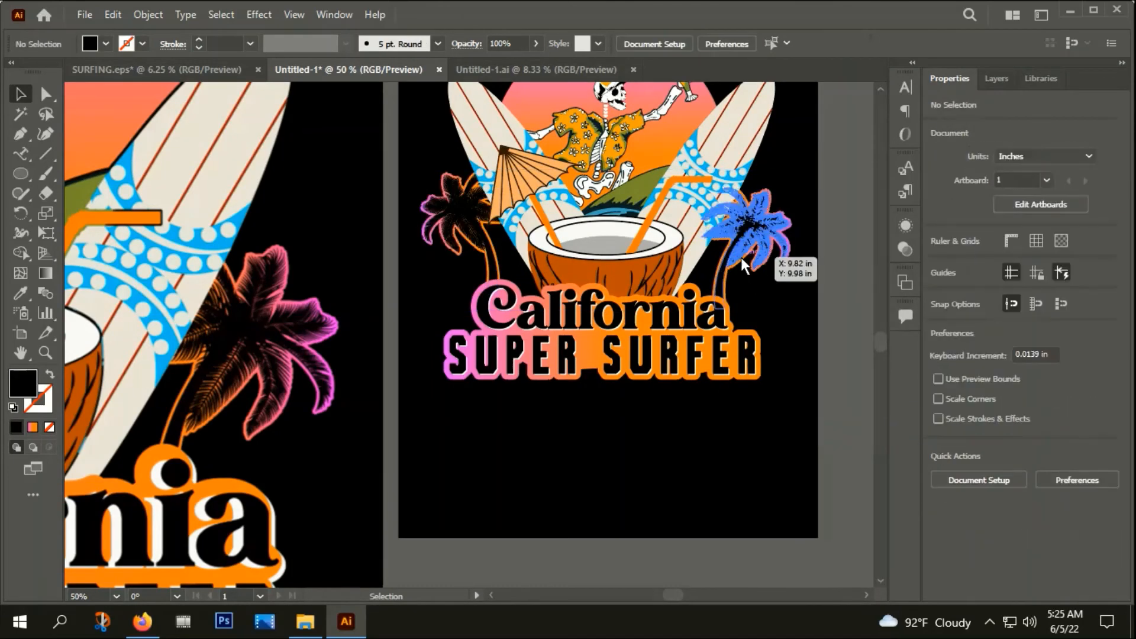
left_click(741, 258)
left_click_drag(489, 249, 494, 259)
left_click(527, 412)
scroll(535, 422, "down", 3)
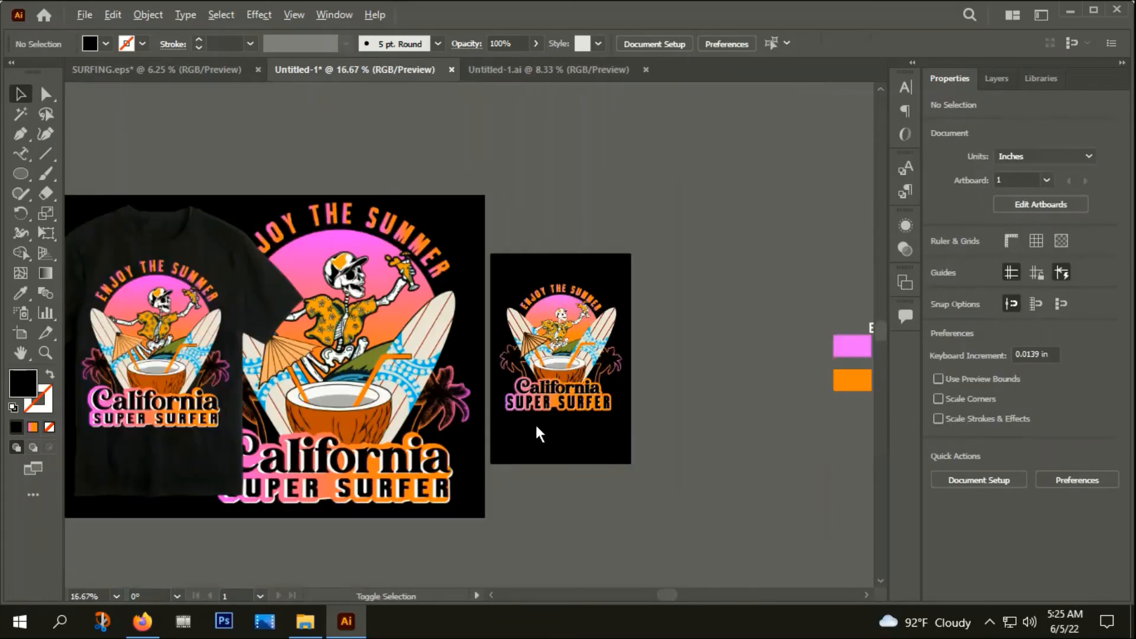
scroll(584, 358, "up", 2)
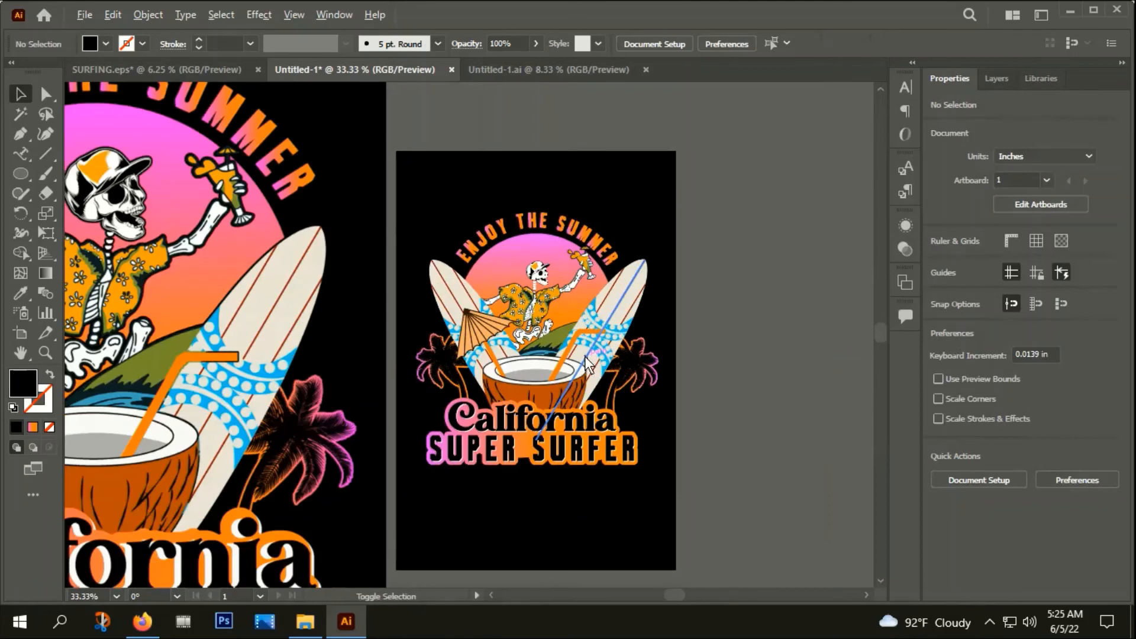
Step: Group both surfboards and the surfing skeleton on the small artboard
scroll(543, 404, "up", 2)
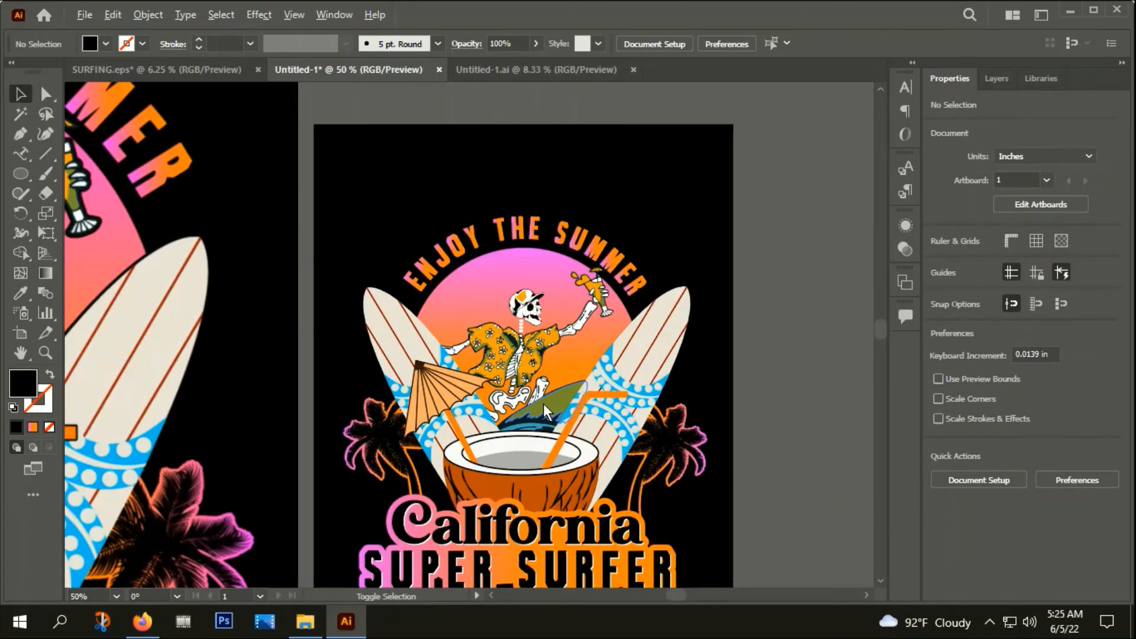
left_click(644, 350)
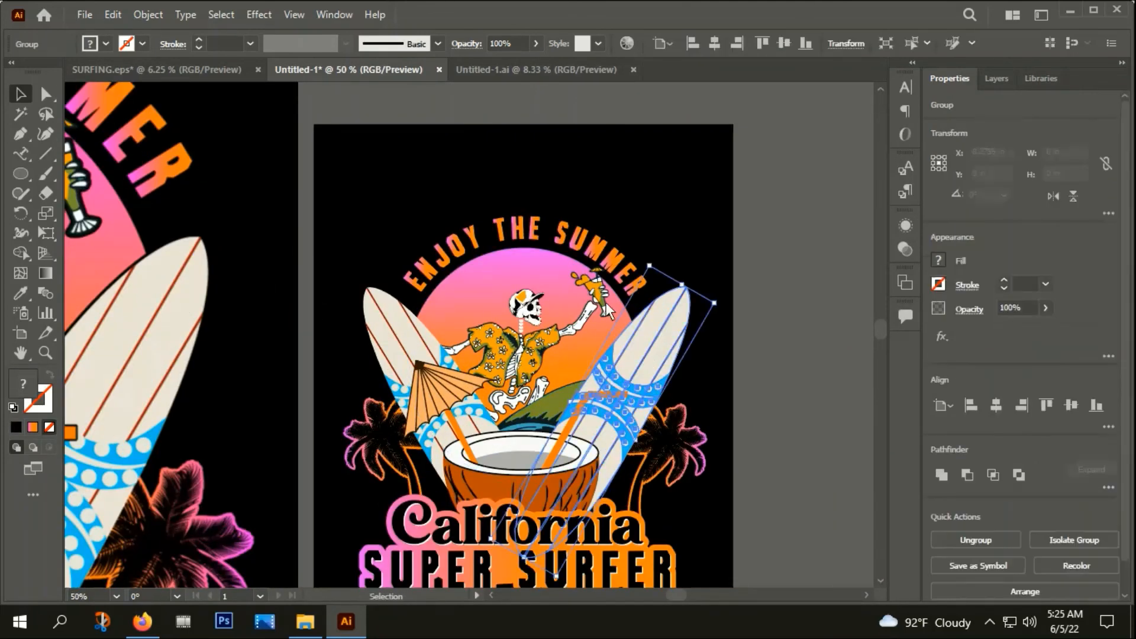
left_click(409, 341, "shift")
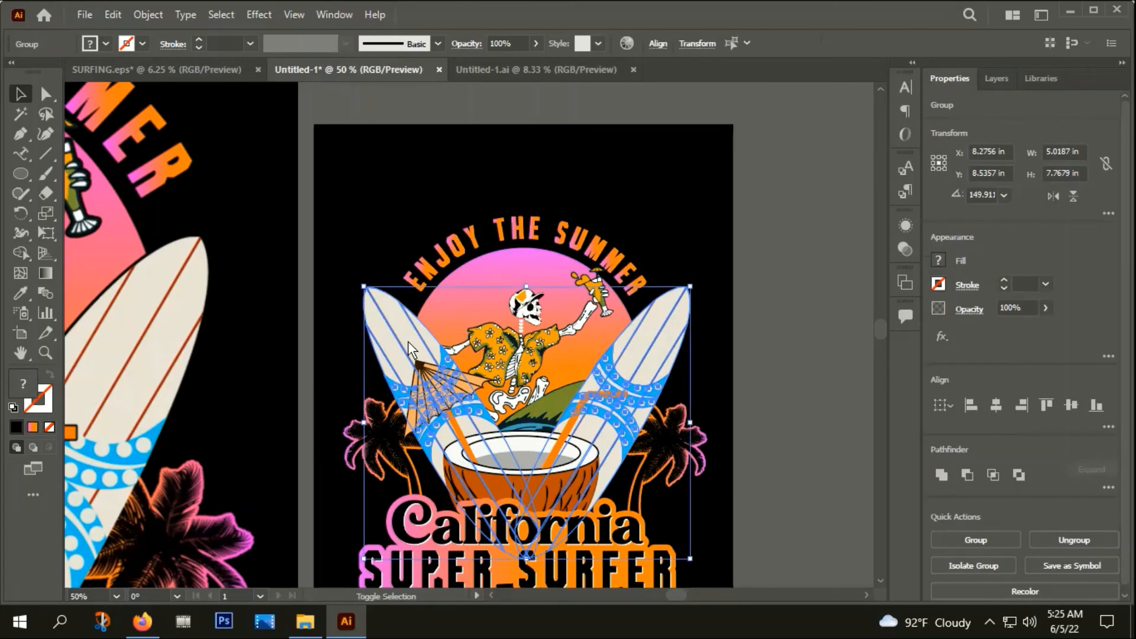
left_click(526, 334, "shift")
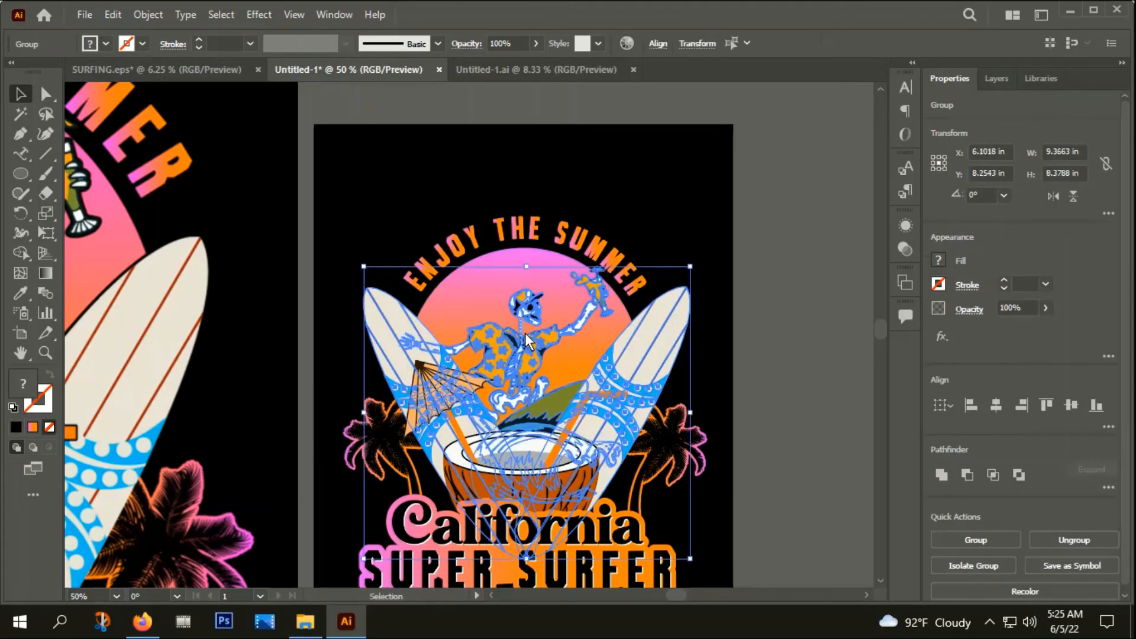
right_click(526, 342)
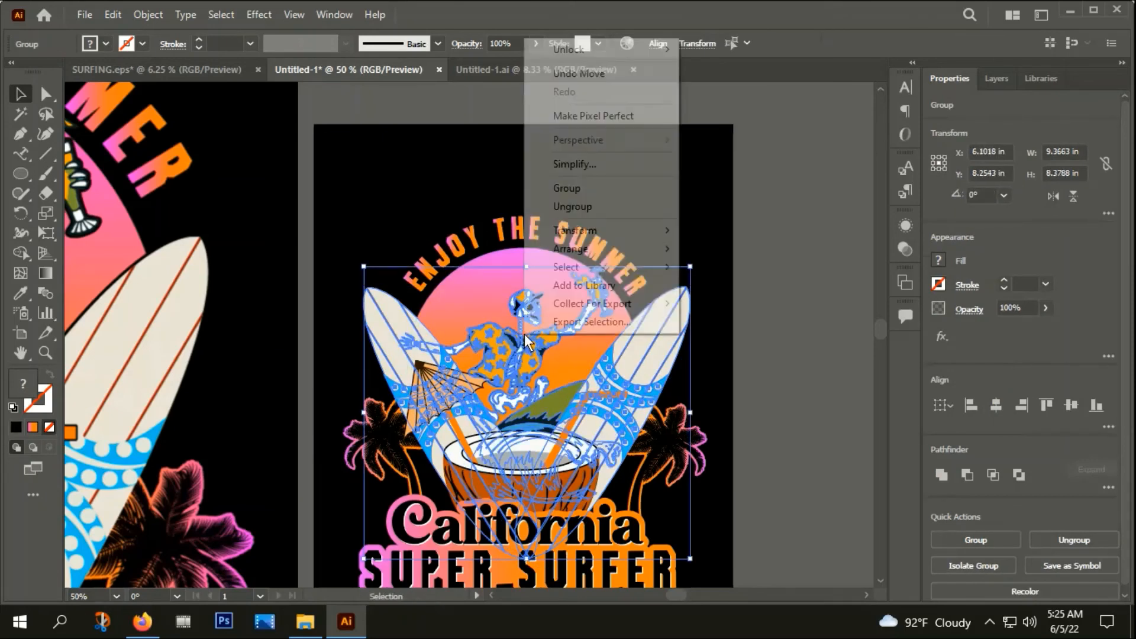
left_click(580, 190)
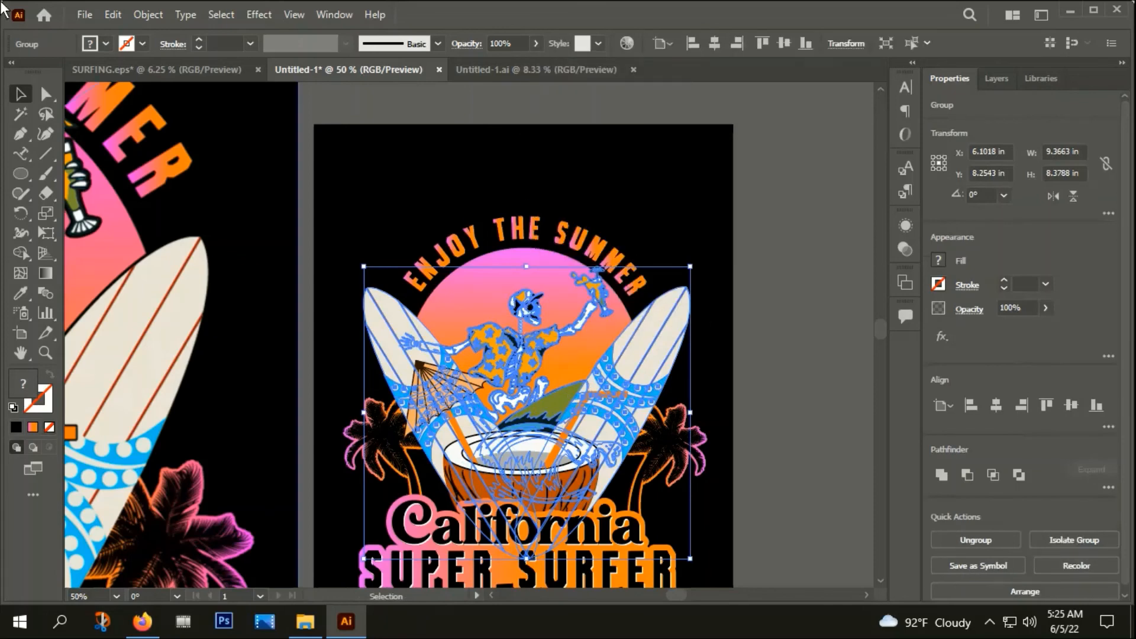
Step: Offset the paths of the surfboard and skeleton group by 0.0694 in with round joins
left_click(147, 16)
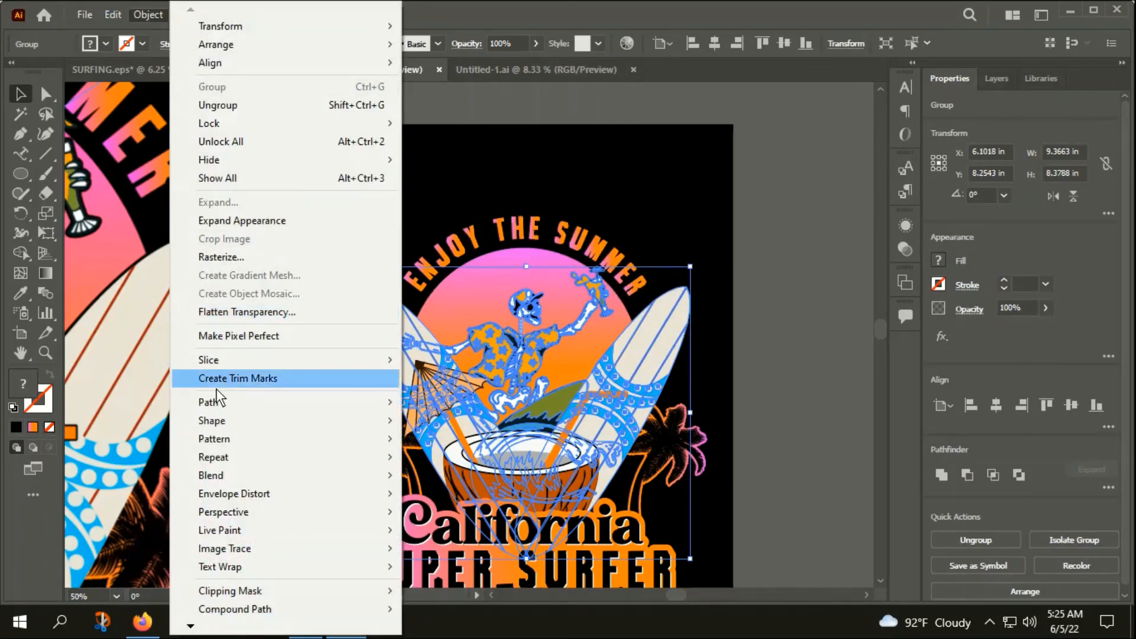
mouse_move(214, 402)
left_click(478, 461)
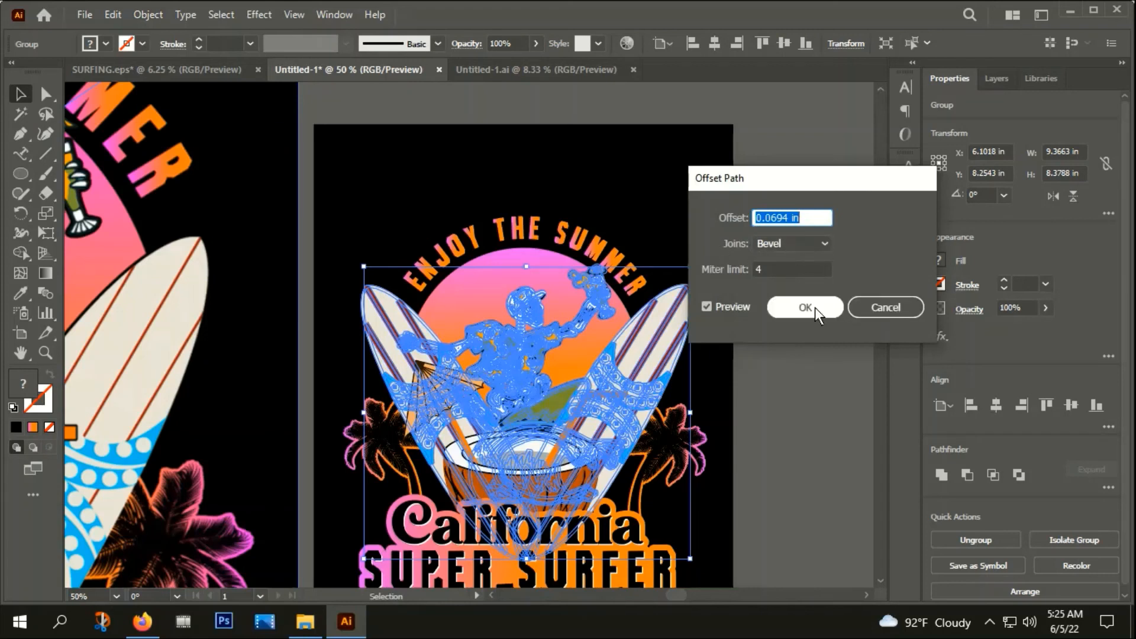
left_click(773, 240)
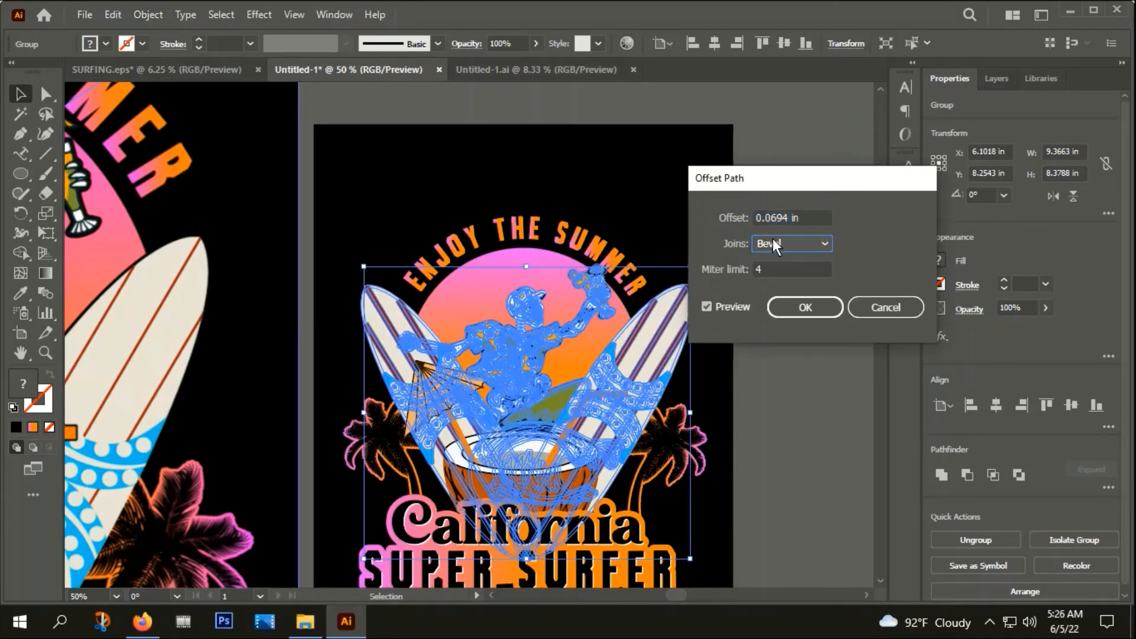
left_click(784, 280)
left_click(777, 247)
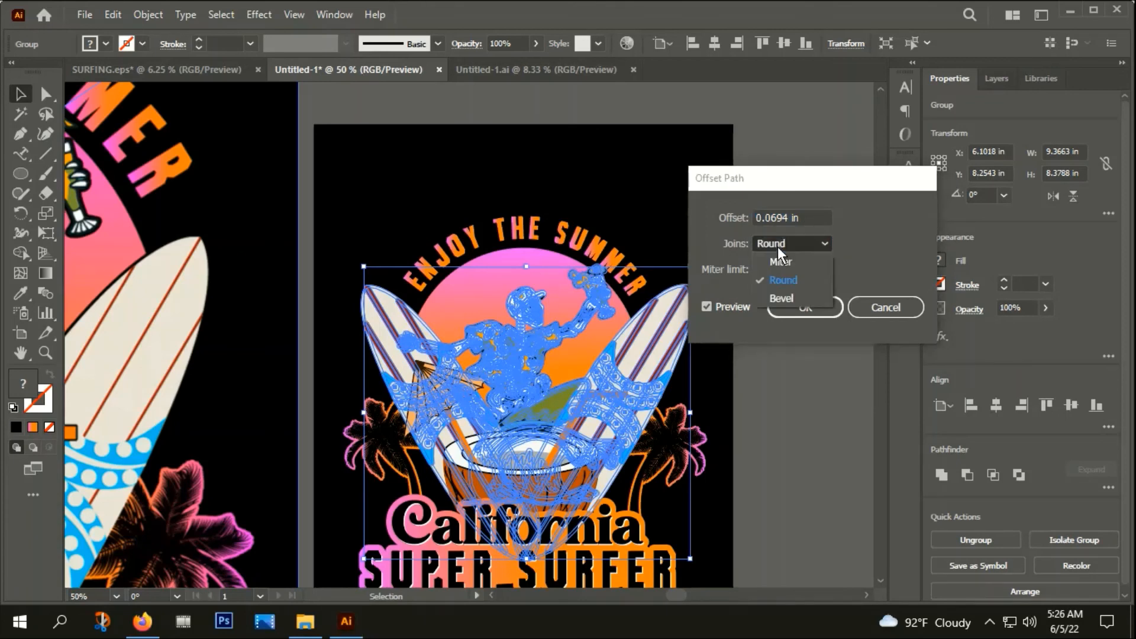
left_click(791, 280)
left_click(809, 303)
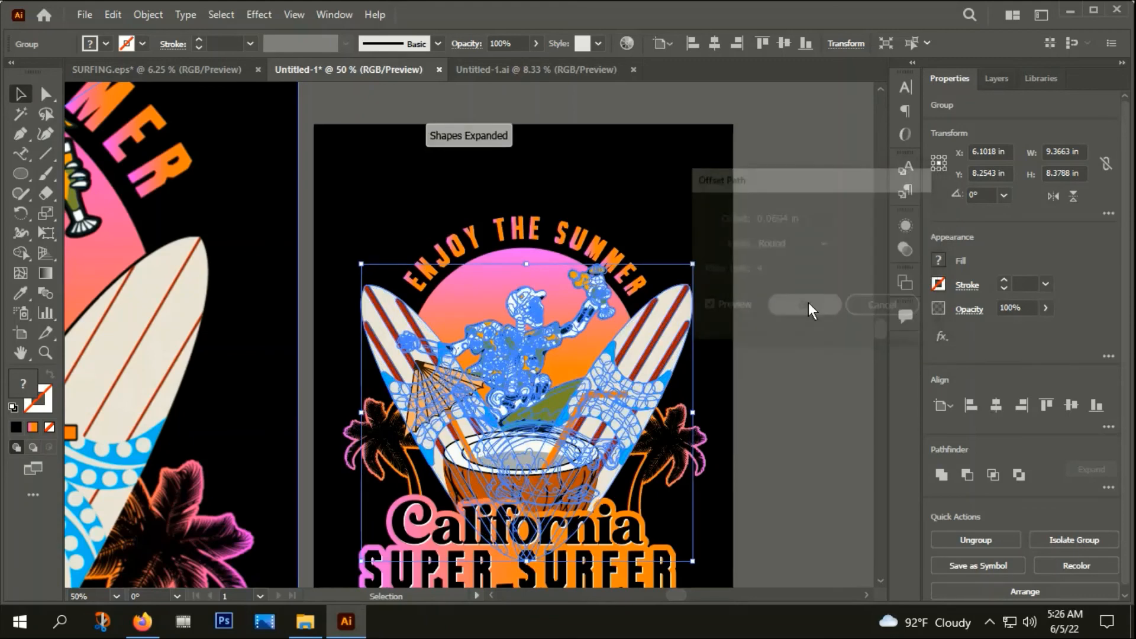
Step: Unite the offset paths of the surfboards and skeleton into a single silhouette with Pathfinder
scroll(506, 407, "down", 1)
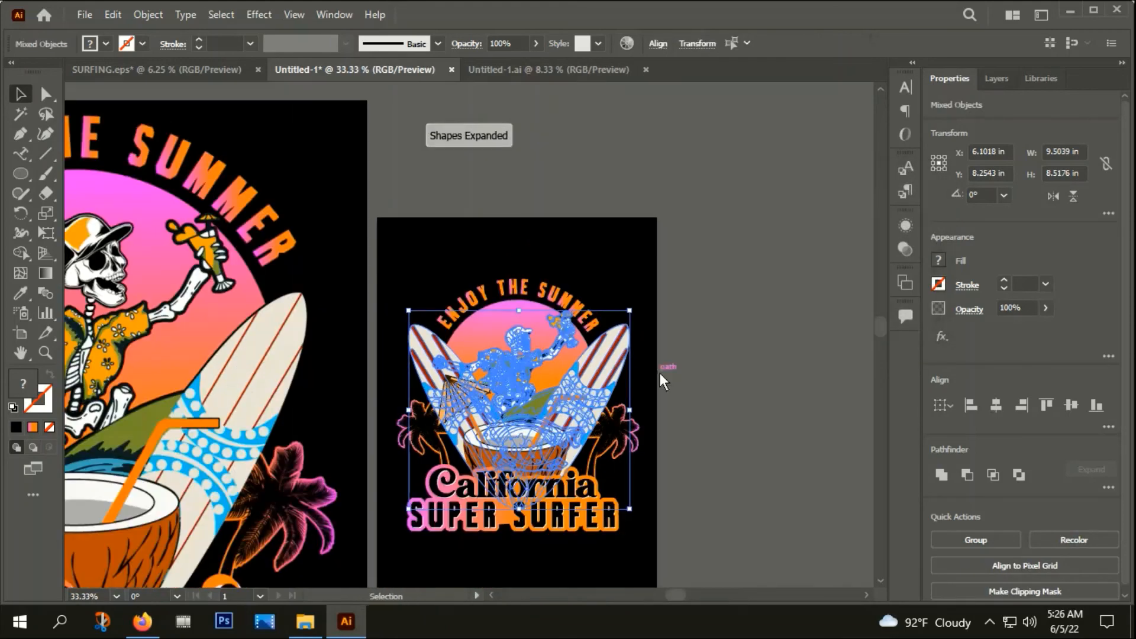
key("shift+ctrl+F9")
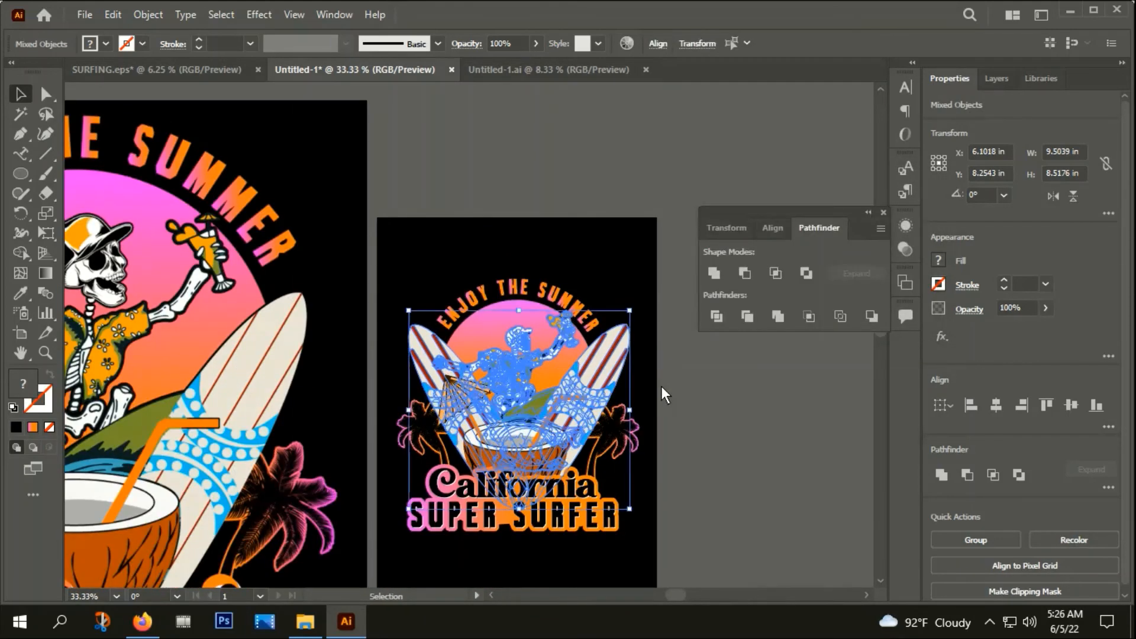
left_click(715, 273)
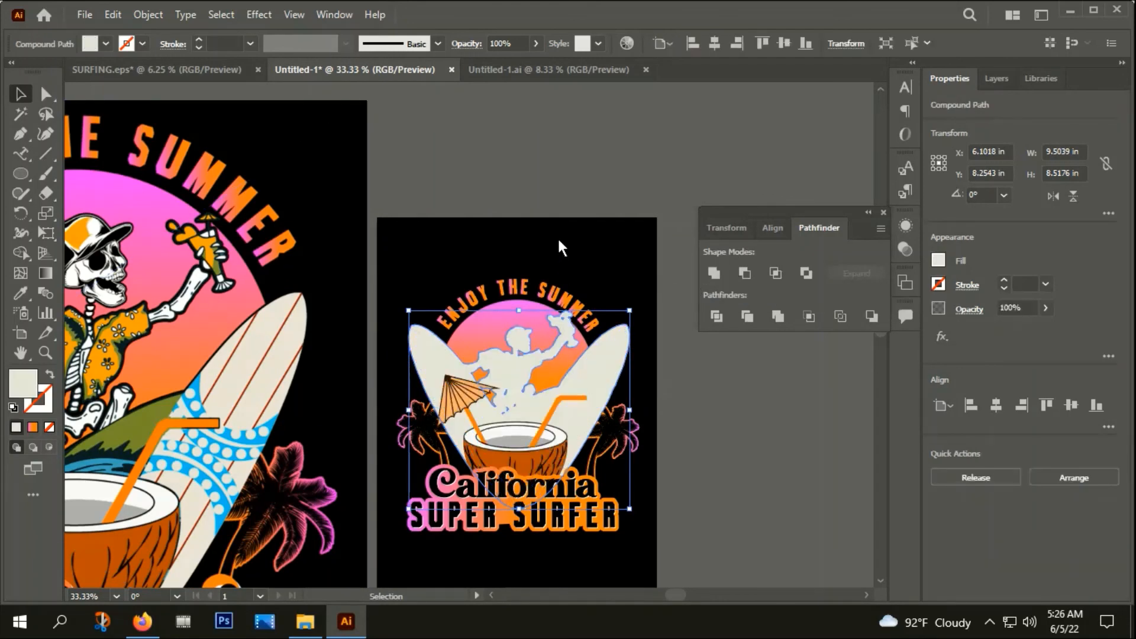
Step: Fill the united silhouette with black sampled from the background and cut it from the artwork
key("i")
left_click(584, 242)
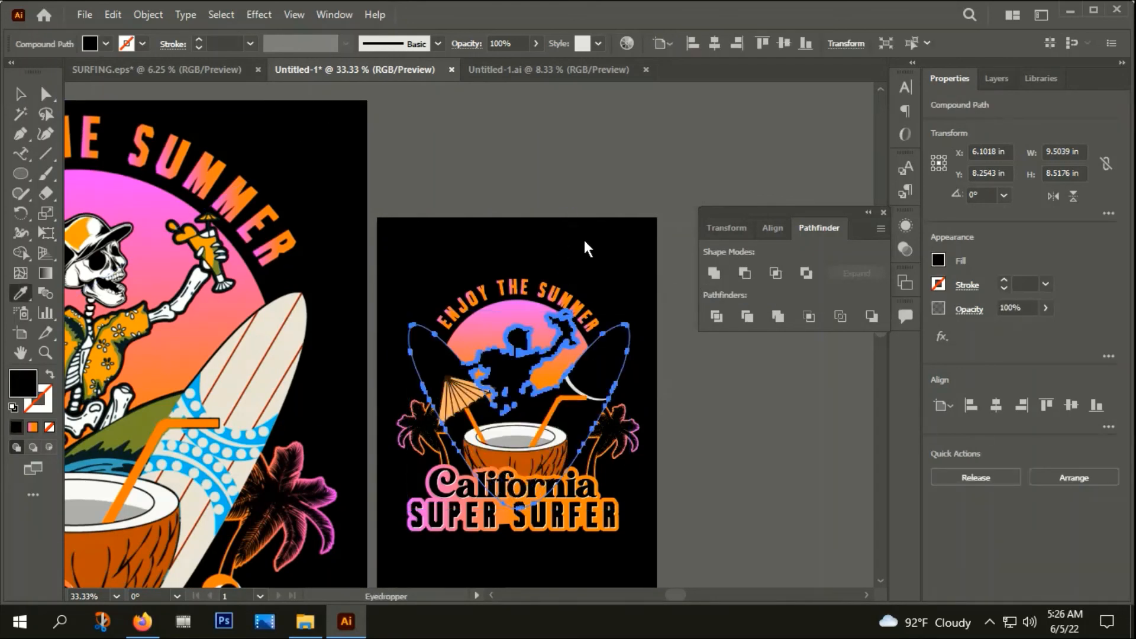
key("v")
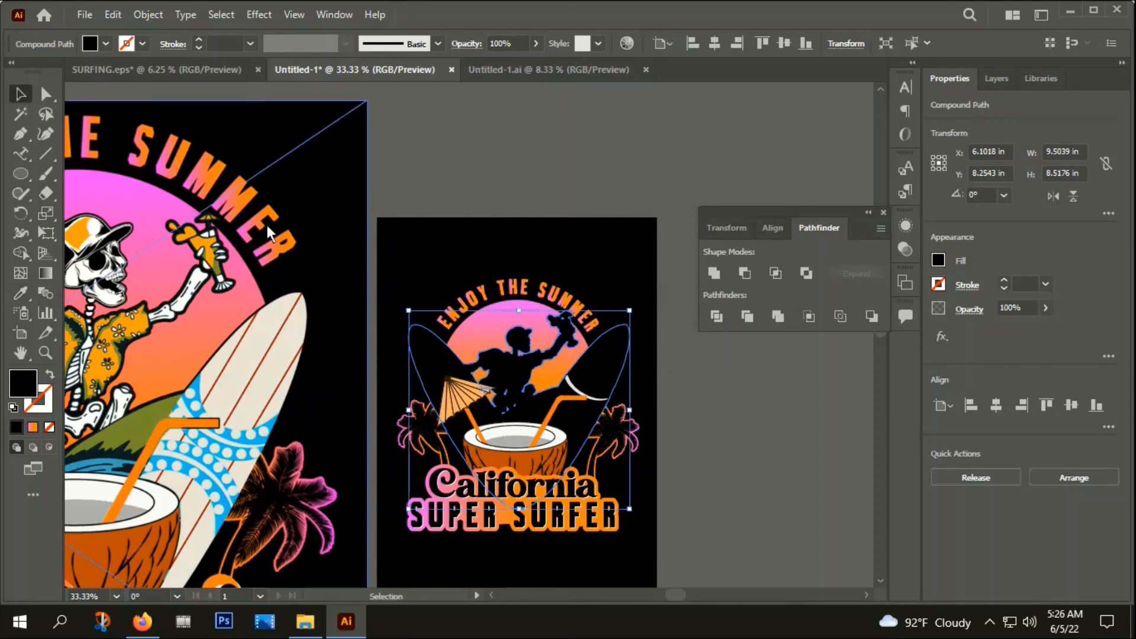
key("ctrl+shift+[")
left_click(503, 180)
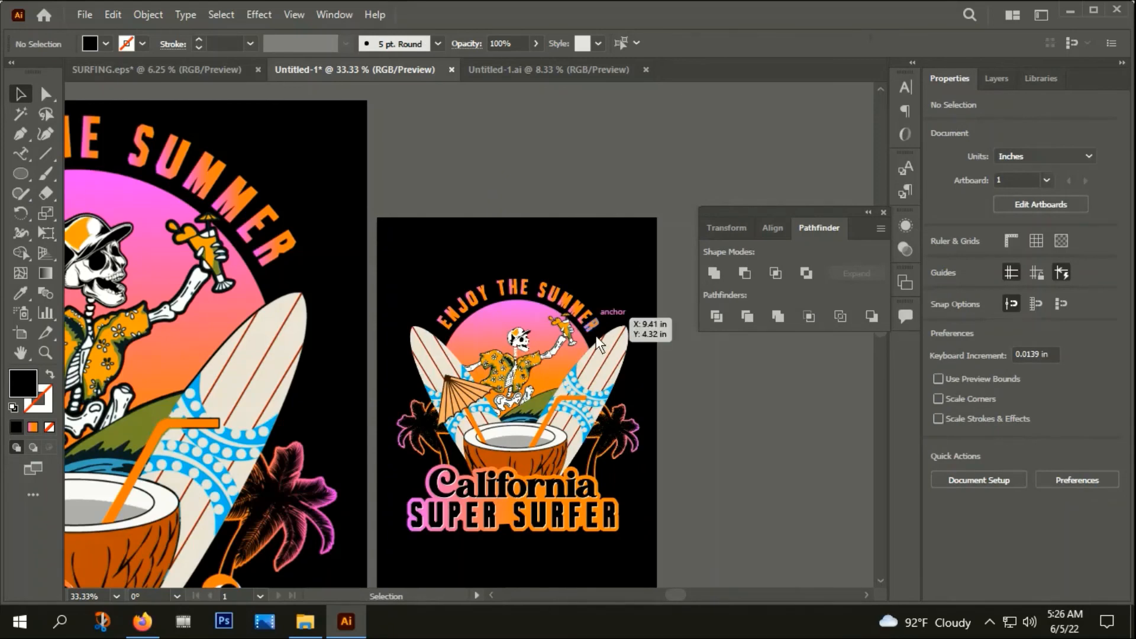
Step: Add an opacity mask to the pink-to-orange sun circle and turn off its Clip option
scroll(595, 335, "up", 1)
left_click(489, 311)
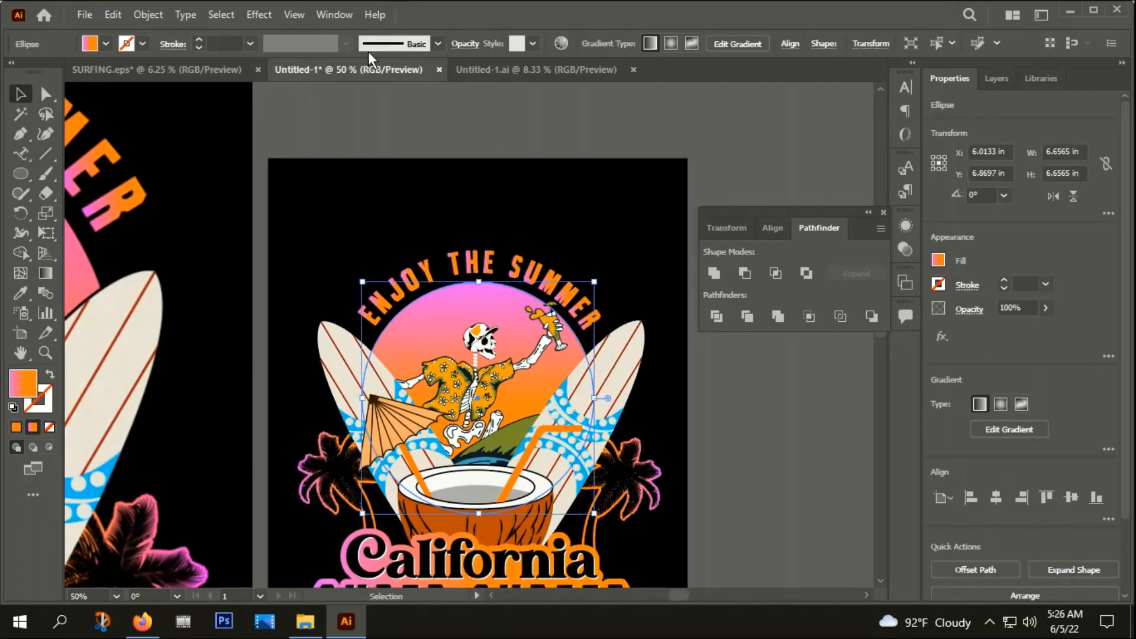
left_click(328, 15)
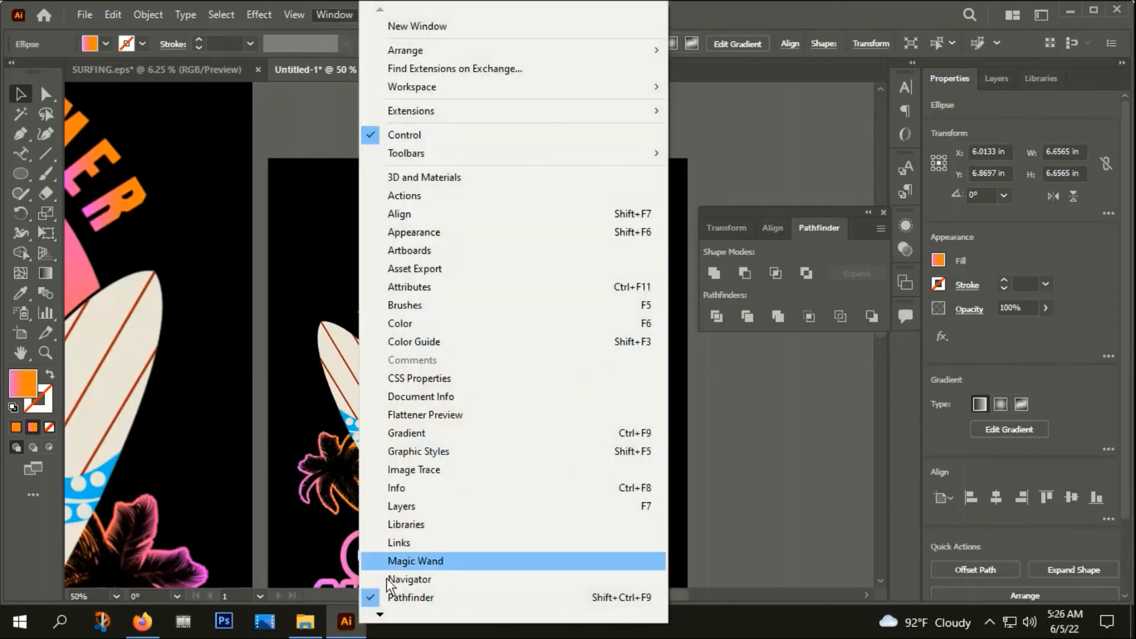
mouse_move(376, 616)
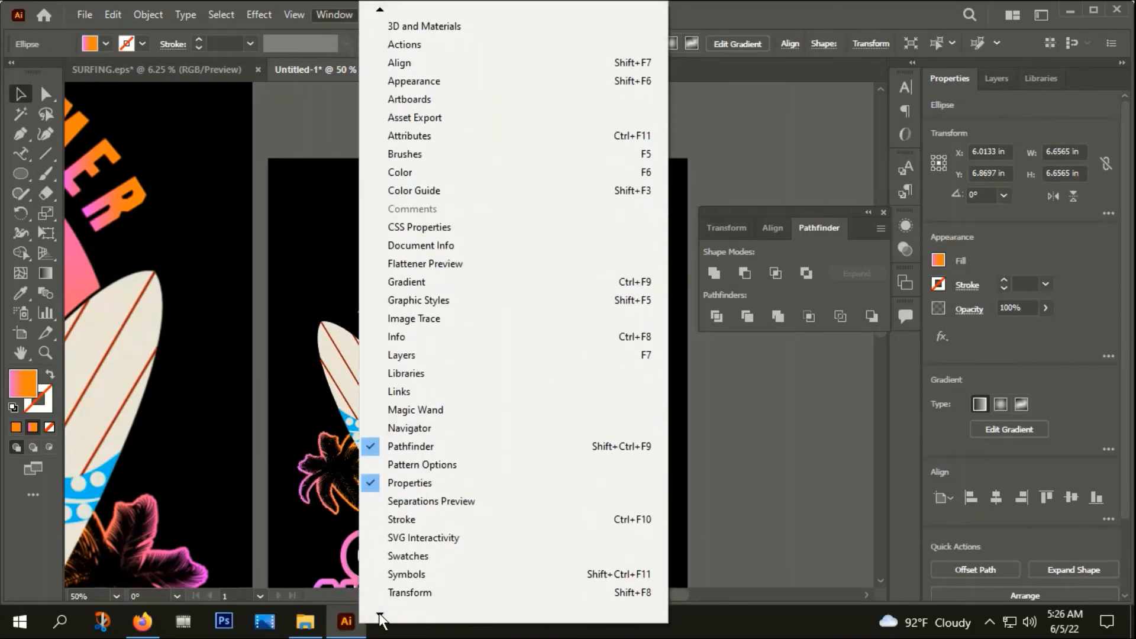
left_click(416, 447)
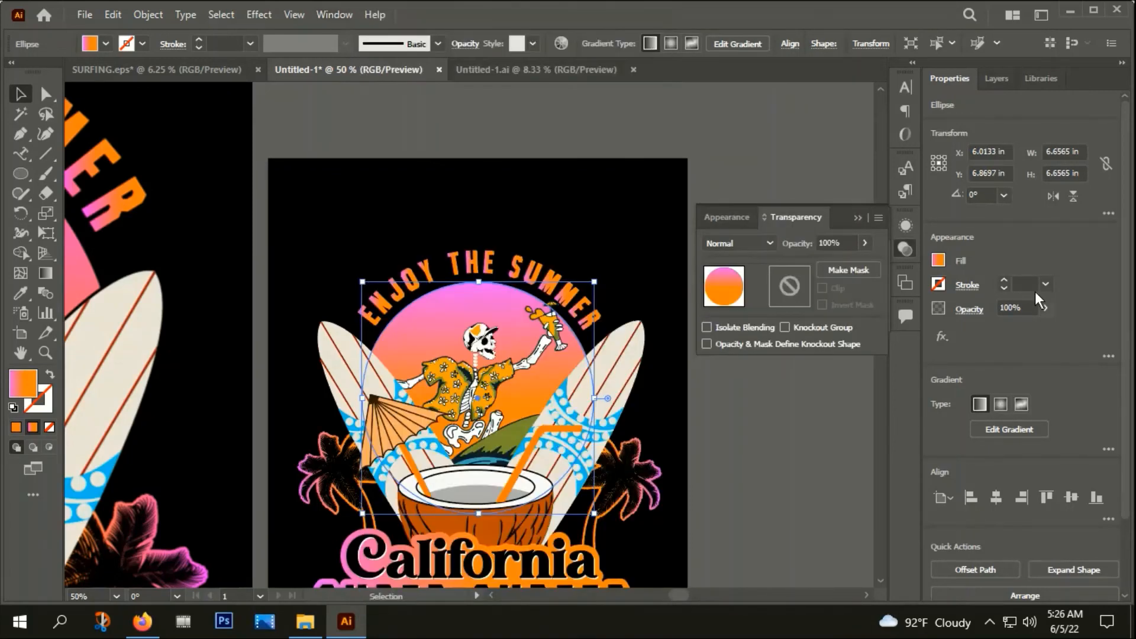
left_click(840, 272)
left_click(823, 289)
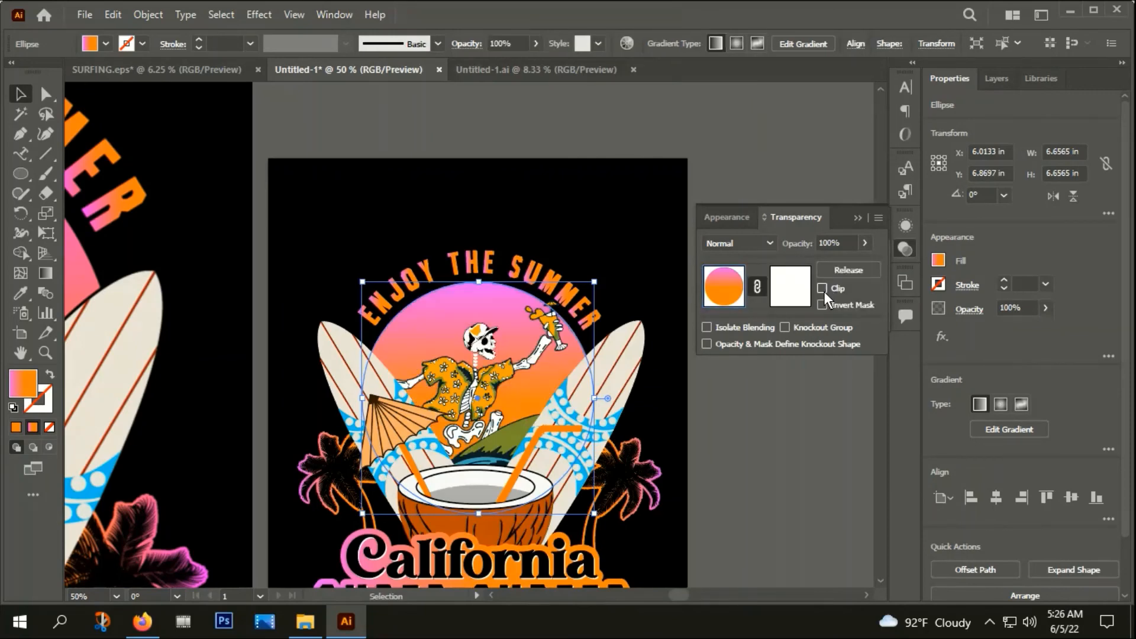
Step: Paste the black silhouette in front inside the sun's opacity mask, and return to editing the artwork
left_click(794, 286)
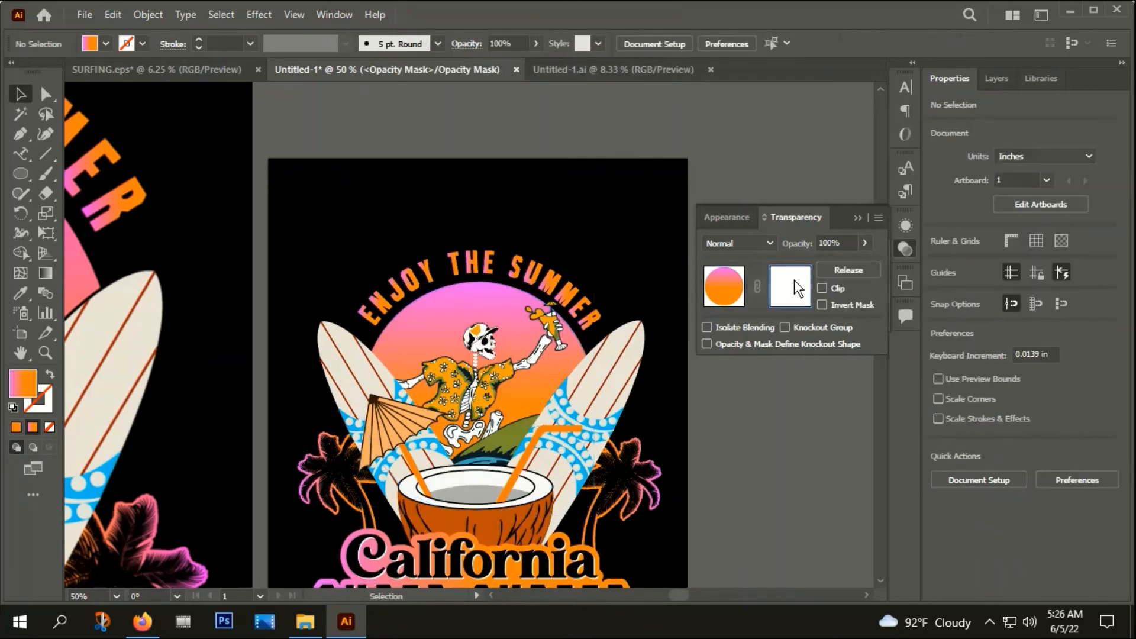
key("ctrl+f")
scroll(459, 383, "up", 2)
scroll(460, 382, "up", 1)
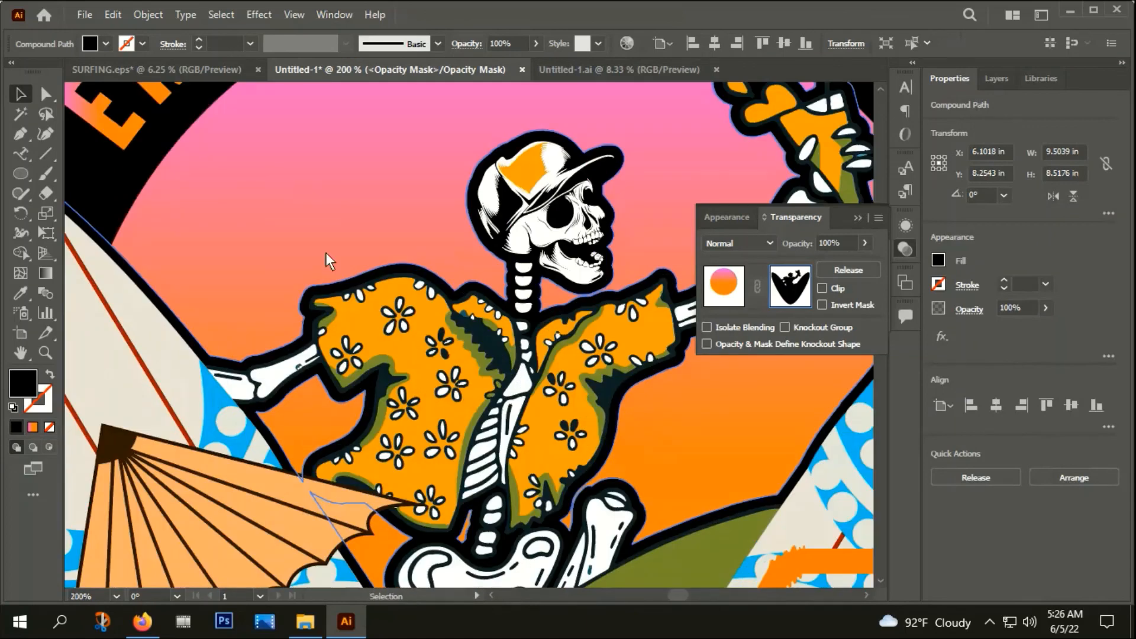
scroll(343, 247, "down", 2)
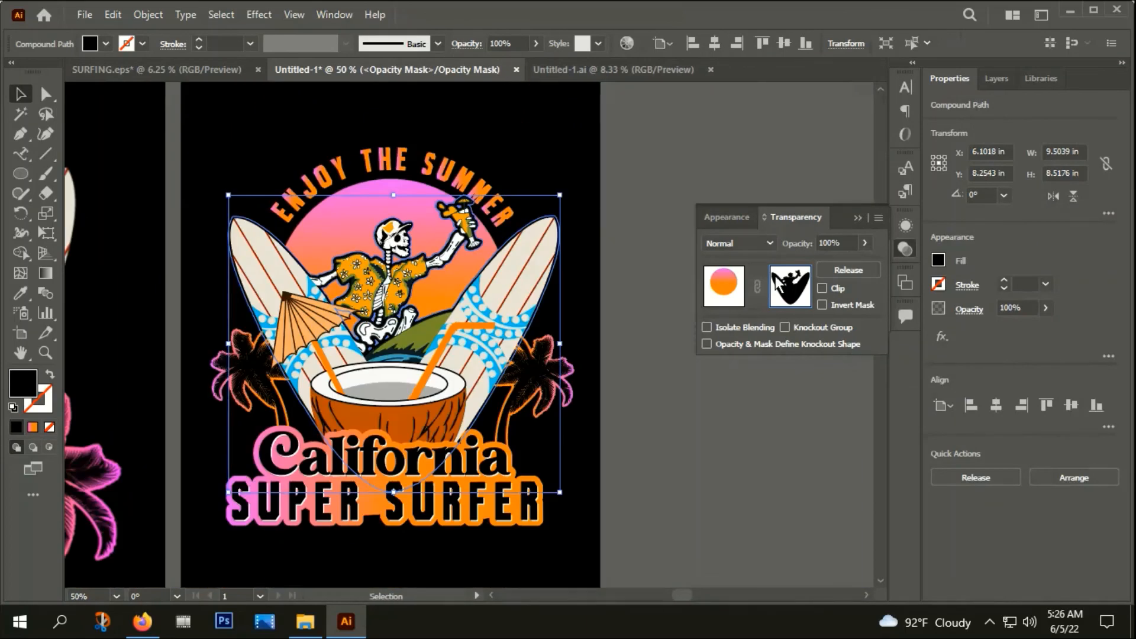
left_click(728, 286)
left_click(642, 420)
scroll(362, 349, "down", 1)
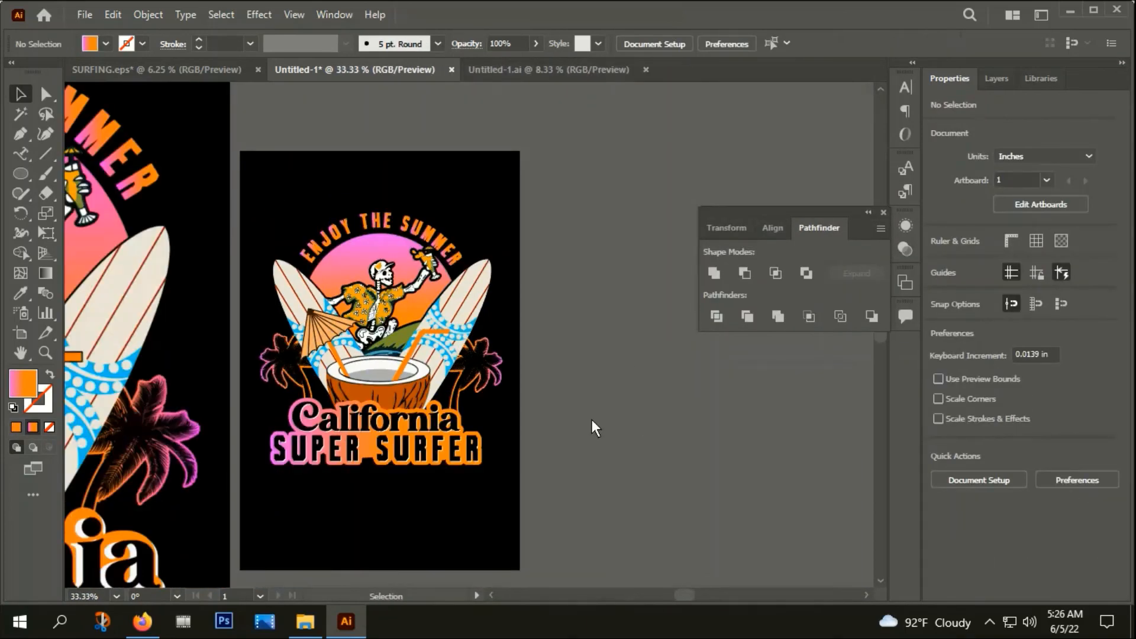
Step: Group the whole design and scale it from its centre to about 11.34 by 11.79 in
left_click_drag(574, 422, 627, 406)
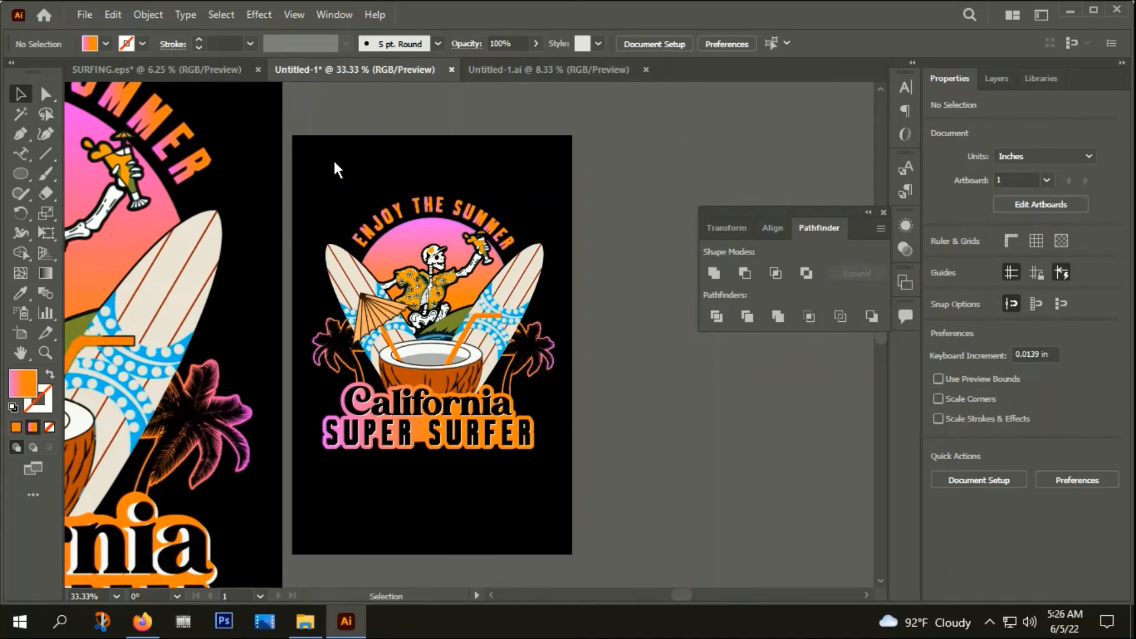
left_click_drag(335, 166, 512, 483)
right_click(477, 247)
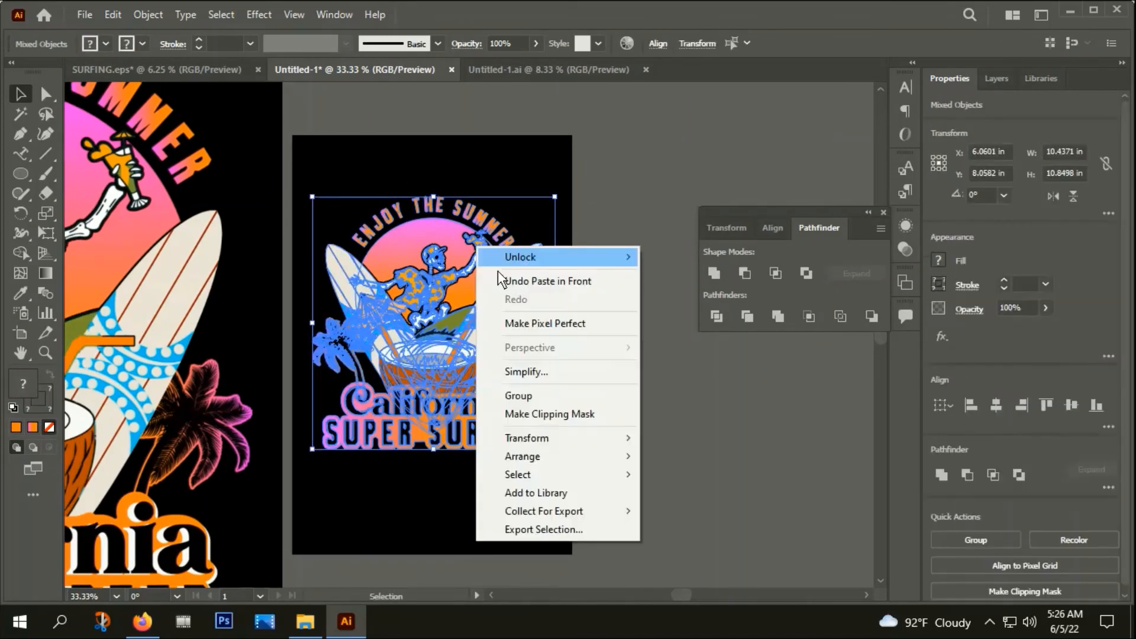
left_click(521, 396)
left_click_drag(551, 197, 572, 186)
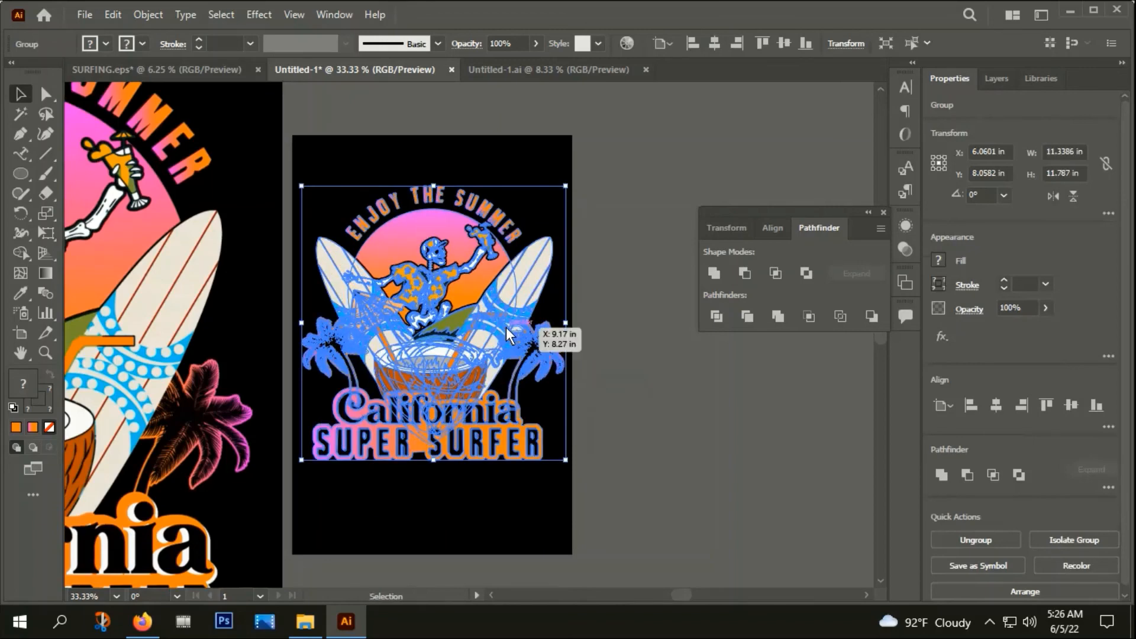
left_click(704, 389)
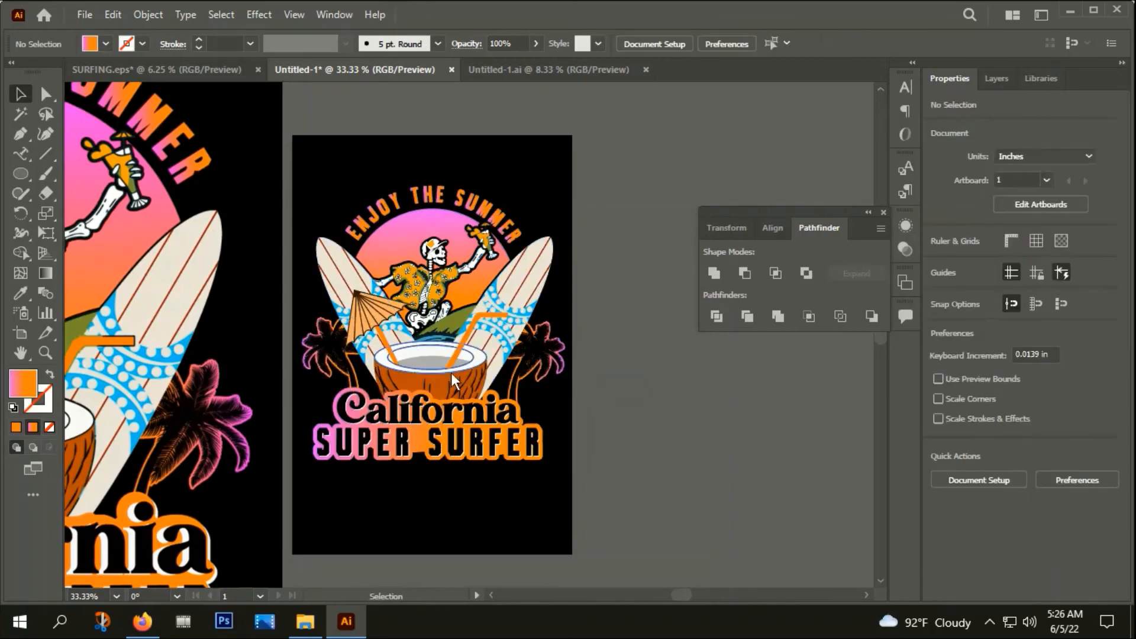
Step: Compare the finished design with the reference artwork beside it, closing the Pathfinder panel and checking details at several magnifications
scroll(524, 274, "down", 1)
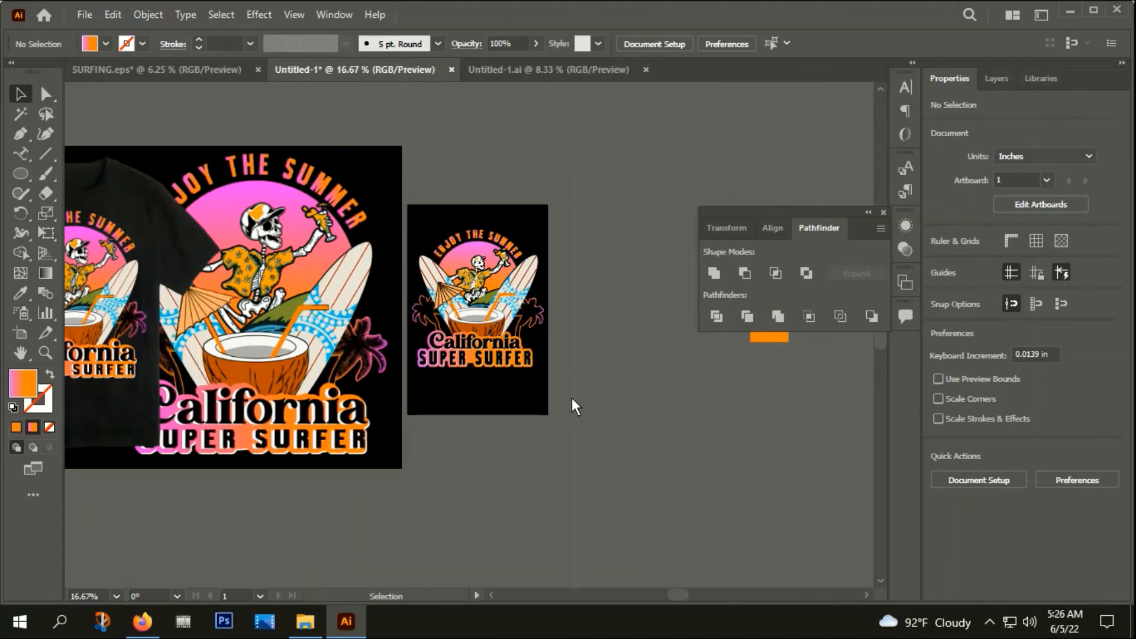
mouse_move(566, 386)
left_mouse_down()
mouse_move(570, 409)
mouse_move(562, 389)
left_mouse_up()
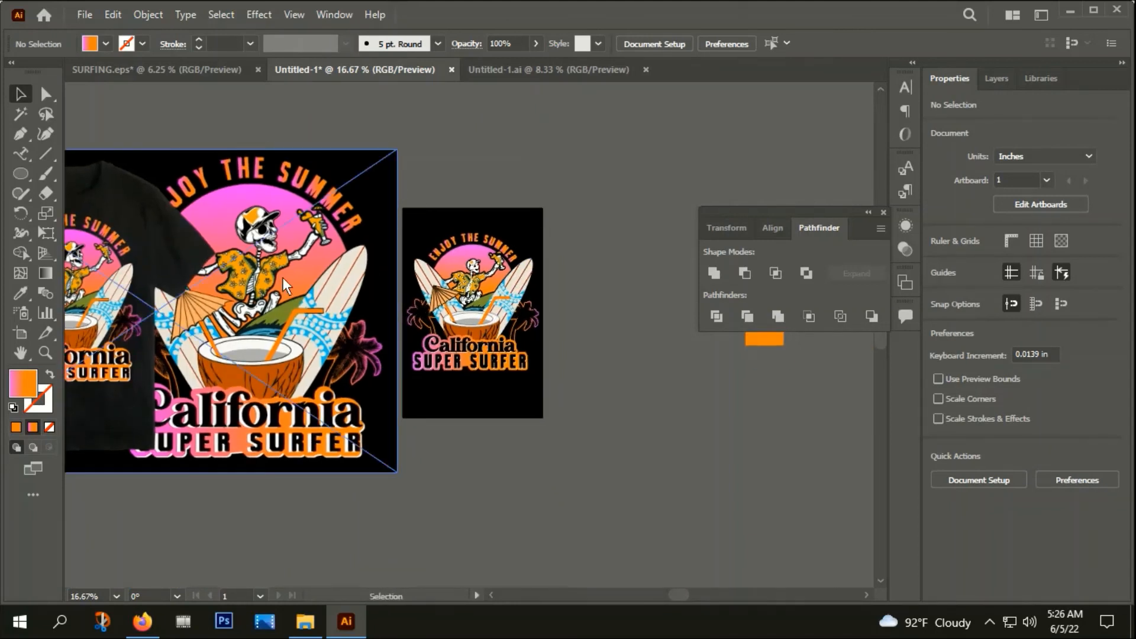
left_click(885, 210)
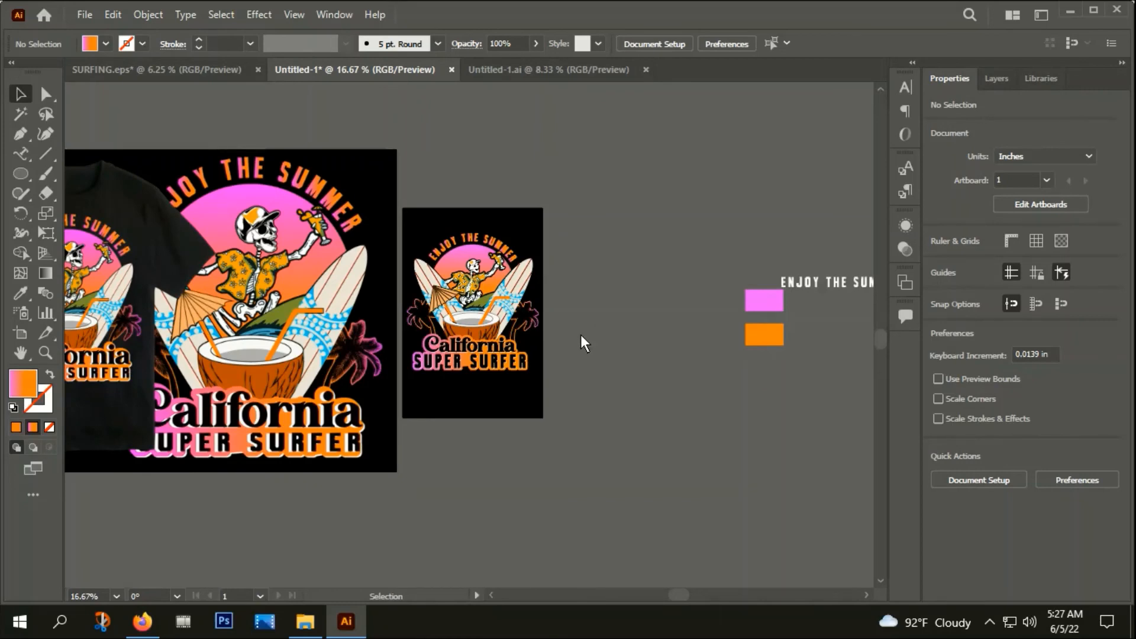
scroll(467, 320, "up", 3, "alt")
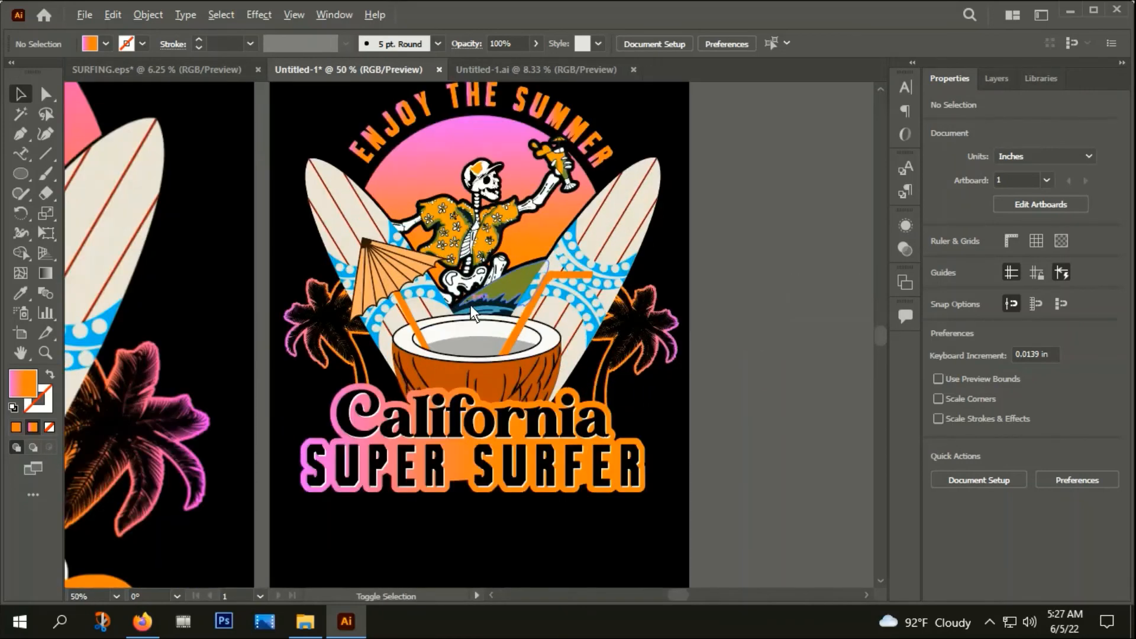
scroll(471, 305, "down", 1, "alt")
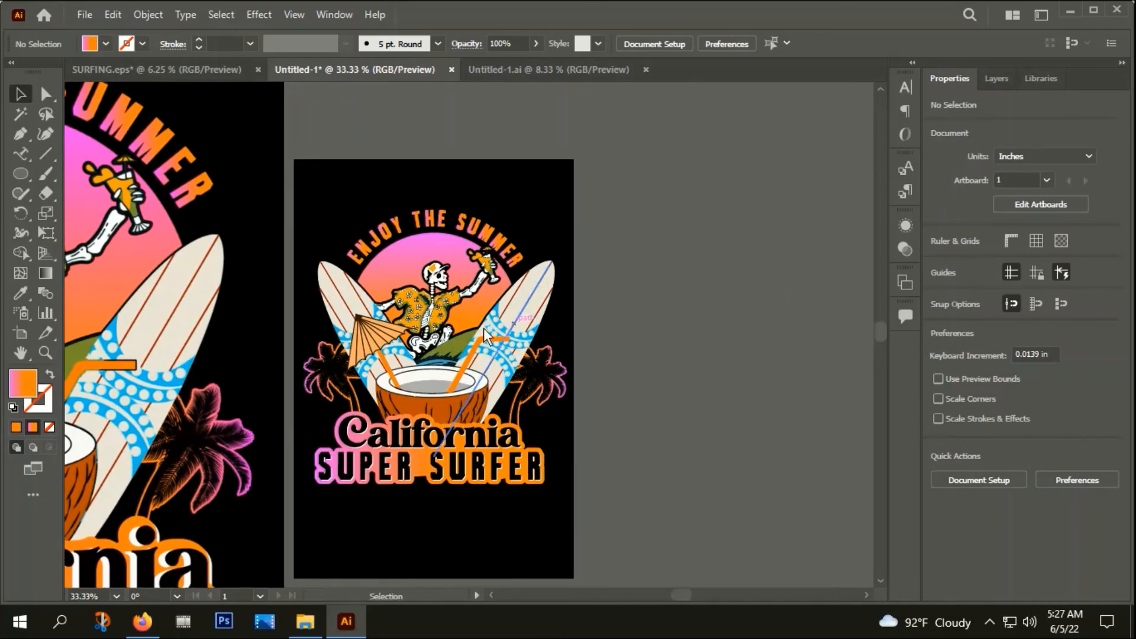
scroll(384, 351, "up", 1, "alt")
scroll(384, 351, "down", 1, "alt")
scroll(428, 345, "up", 1, "alt")
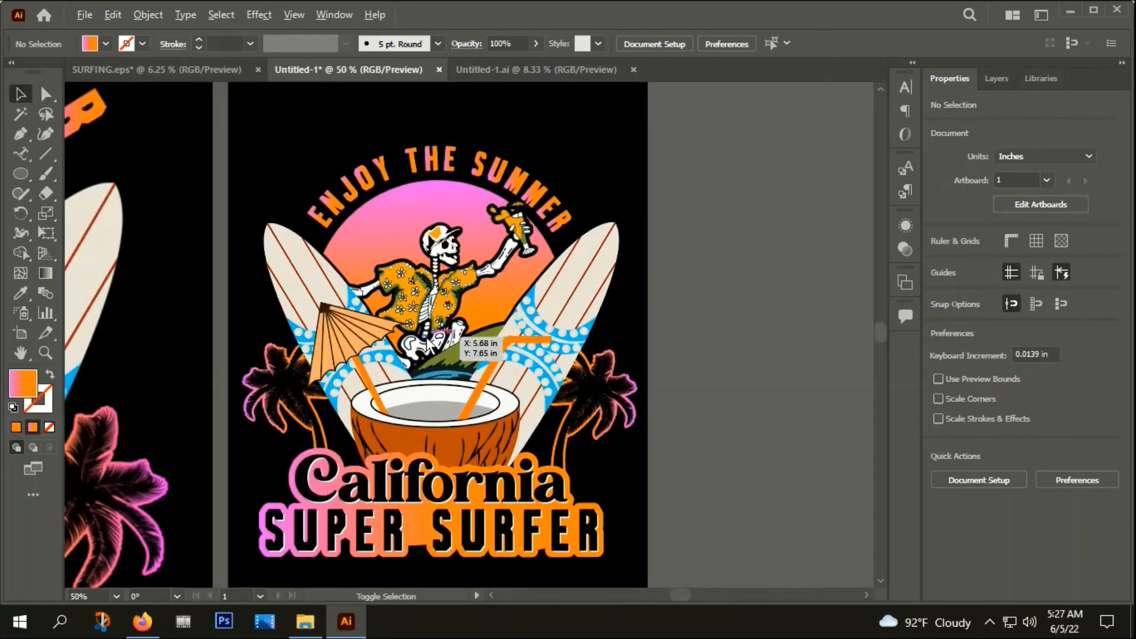
scroll(429, 342, "down", 1, "alt")
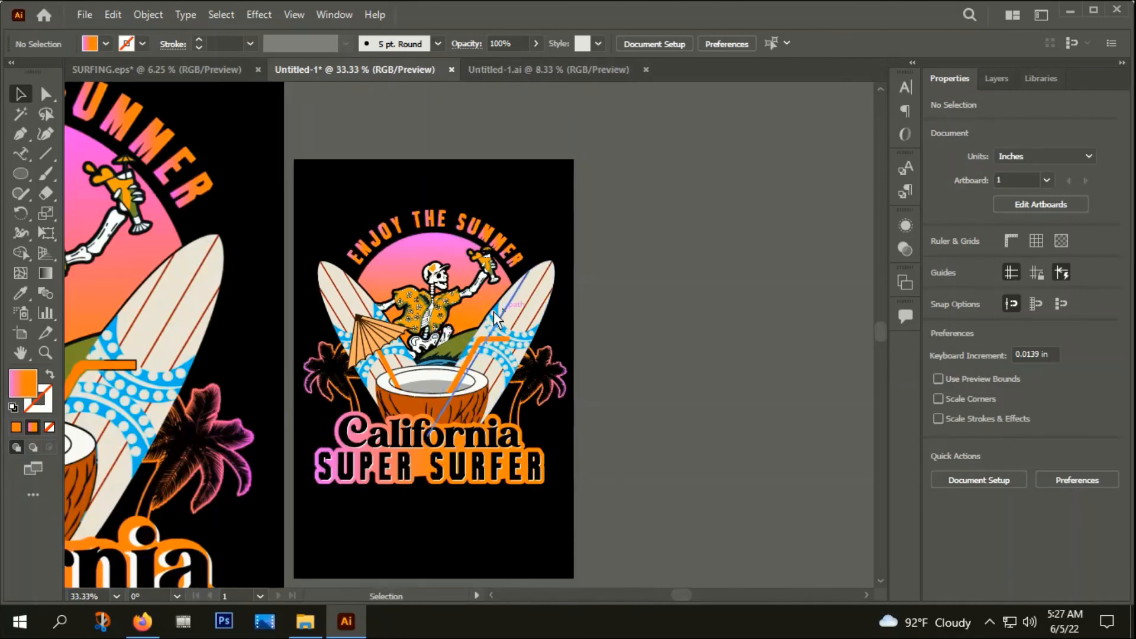